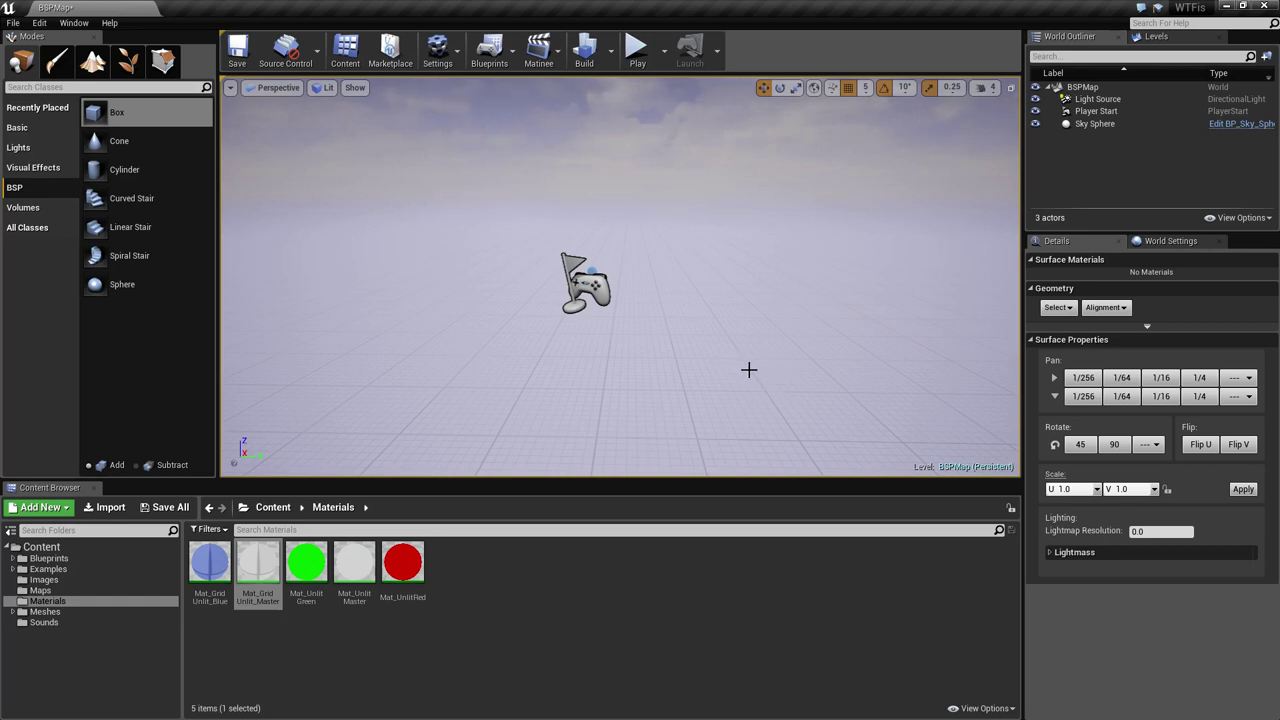
# - Add an additive box brush to the open grid area of the empty level
pyautogui.moveTo(763, 364)
pyautogui.mouseDown(button='right')
pyautogui.moveTo(770, 334)
pyautogui.moveTo(763, 364)
pyautogui.mouseUp(button='right')
pyautogui.press('d')
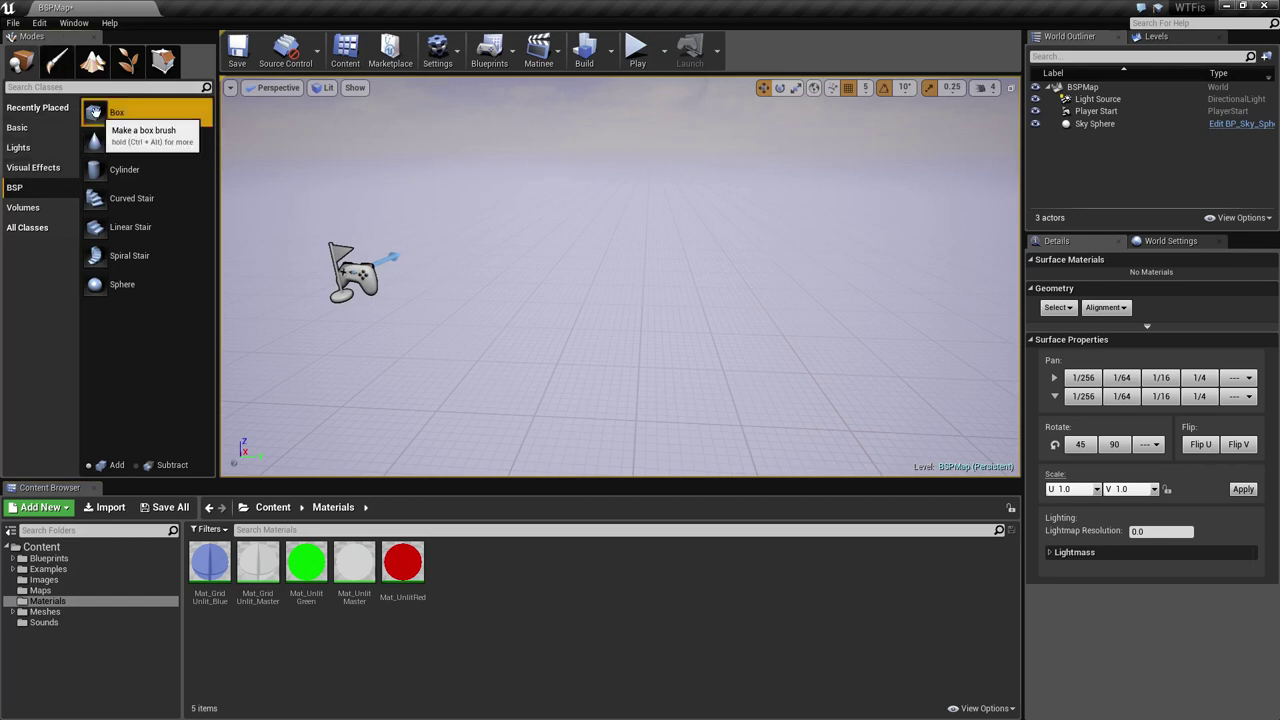
pyautogui.moveTo(93, 112)
pyautogui.mouseDown()
pyautogui.moveTo(343, 275)
pyautogui.moveTo(629, 371)
pyautogui.moveTo(586, 353)
pyautogui.mouseUp()
pyautogui.moveTo(718, 340); pyautogui.dragTo(718, 340, button='right')
pyautogui.press('w')
pyautogui.press('Escape')
pyautogui.click(651, 287)
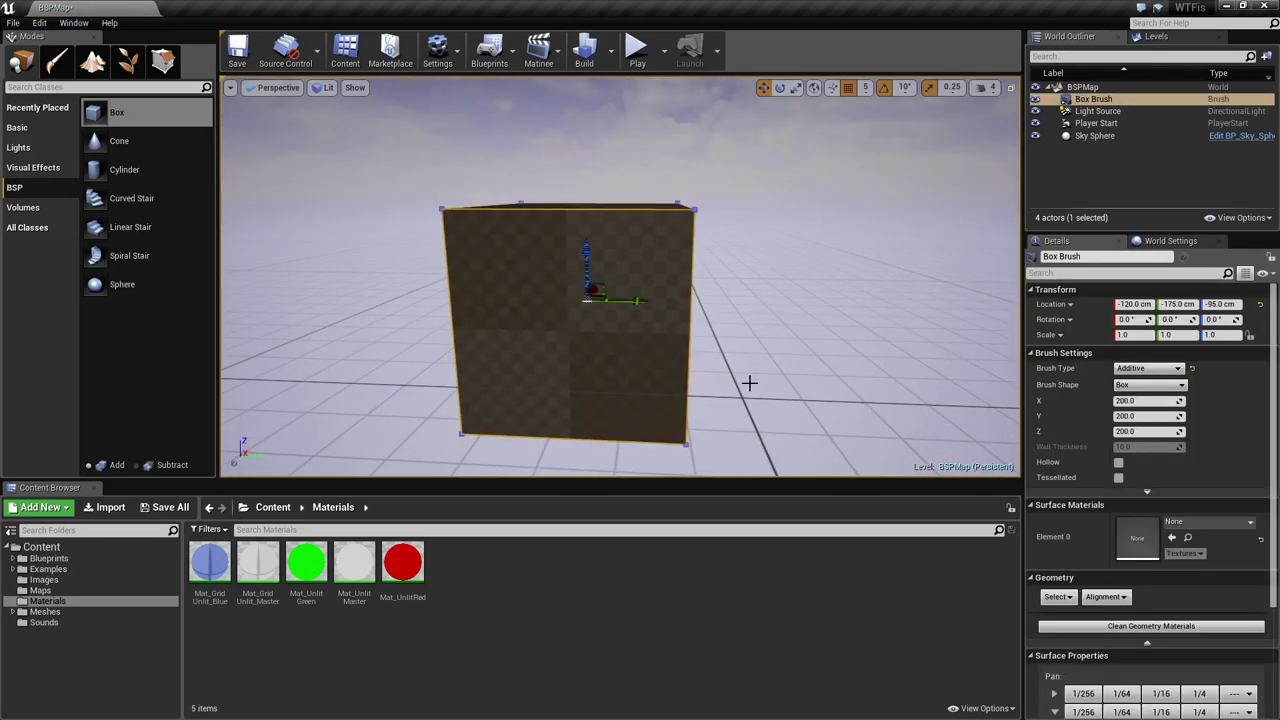
# - Add a second additive box brush beside the first one
pyautogui.moveTo(750, 383)
pyautogui.mouseDown(button='right')
pyautogui.moveTo(756, 363)
pyautogui.moveTo(750, 400)
pyautogui.mouseUp(button='right')
pyautogui.press('e')
pyautogui.press('s')
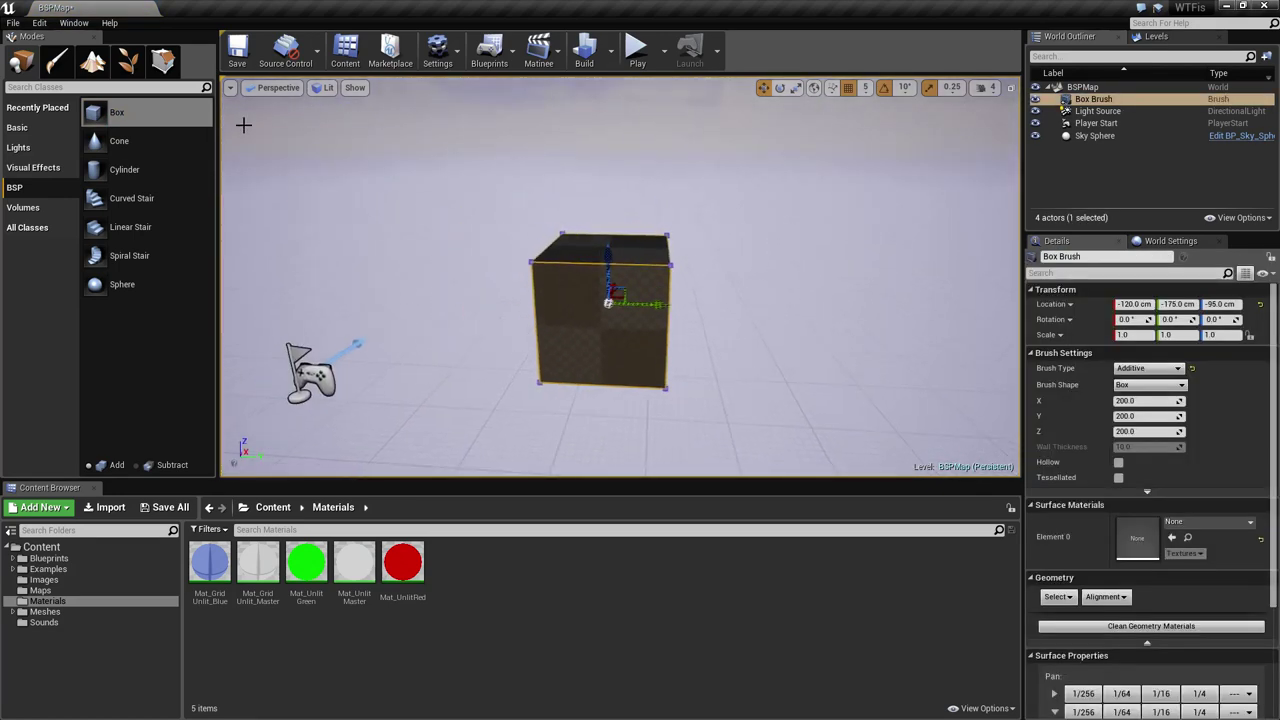
pyautogui.moveTo(106, 113)
pyautogui.mouseDown()
pyautogui.moveTo(771, 313)
pyautogui.moveTo(771, 343)
pyautogui.mouseUp()
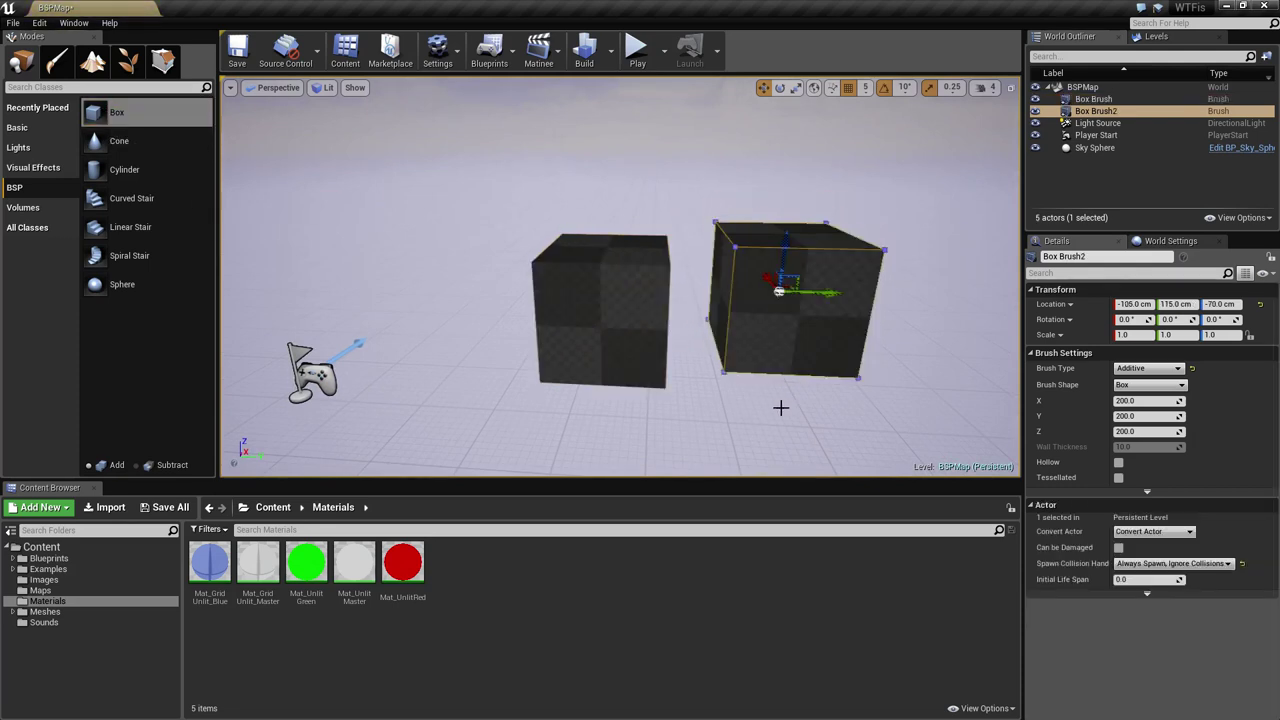
pyautogui.moveTo(780, 406)
pyautogui.mouseDown(button='right')
pyautogui.moveTo(790, 412)
pyautogui.moveTo(780, 403)
pyautogui.mouseUp(button='right')
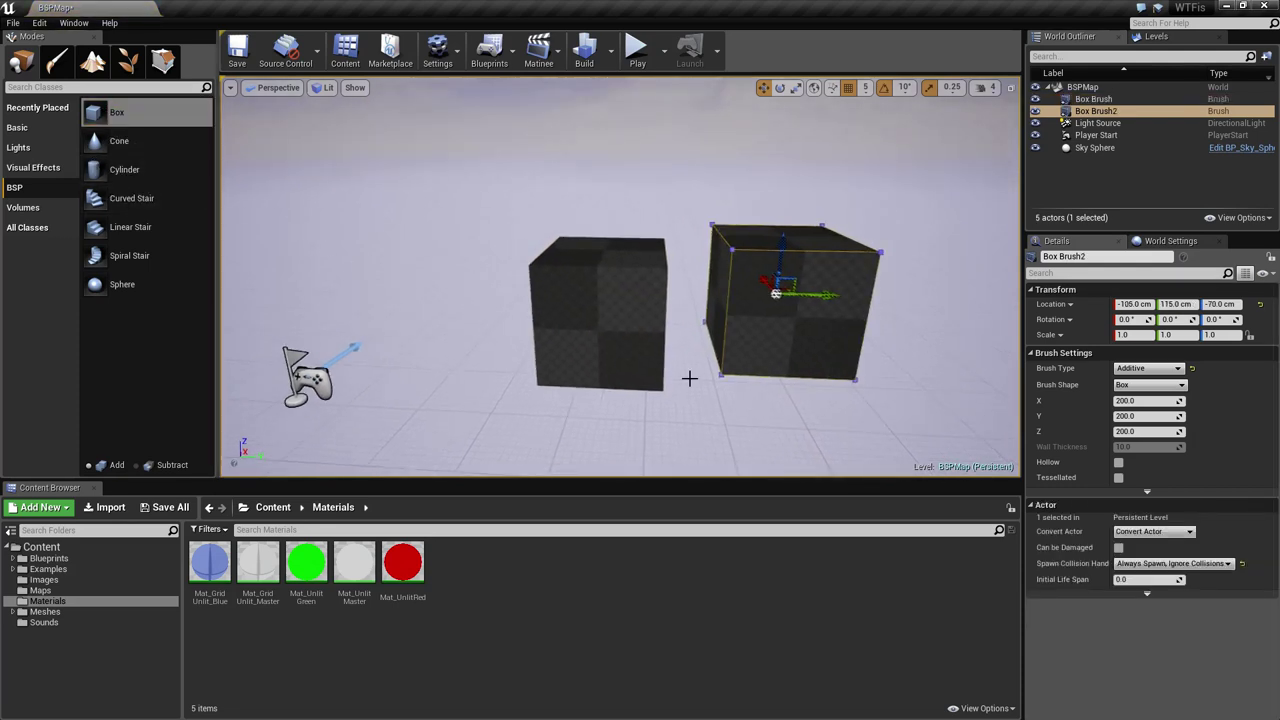
pyautogui.press('d')
pyautogui.moveTo(689, 377)
pyautogui.mouseDown(button='right')
pyautogui.moveTo(640, 383)
pyautogui.moveTo(694, 382)
pyautogui.mouseUp(button='right')
pyautogui.press('w')
pyautogui.press('a')
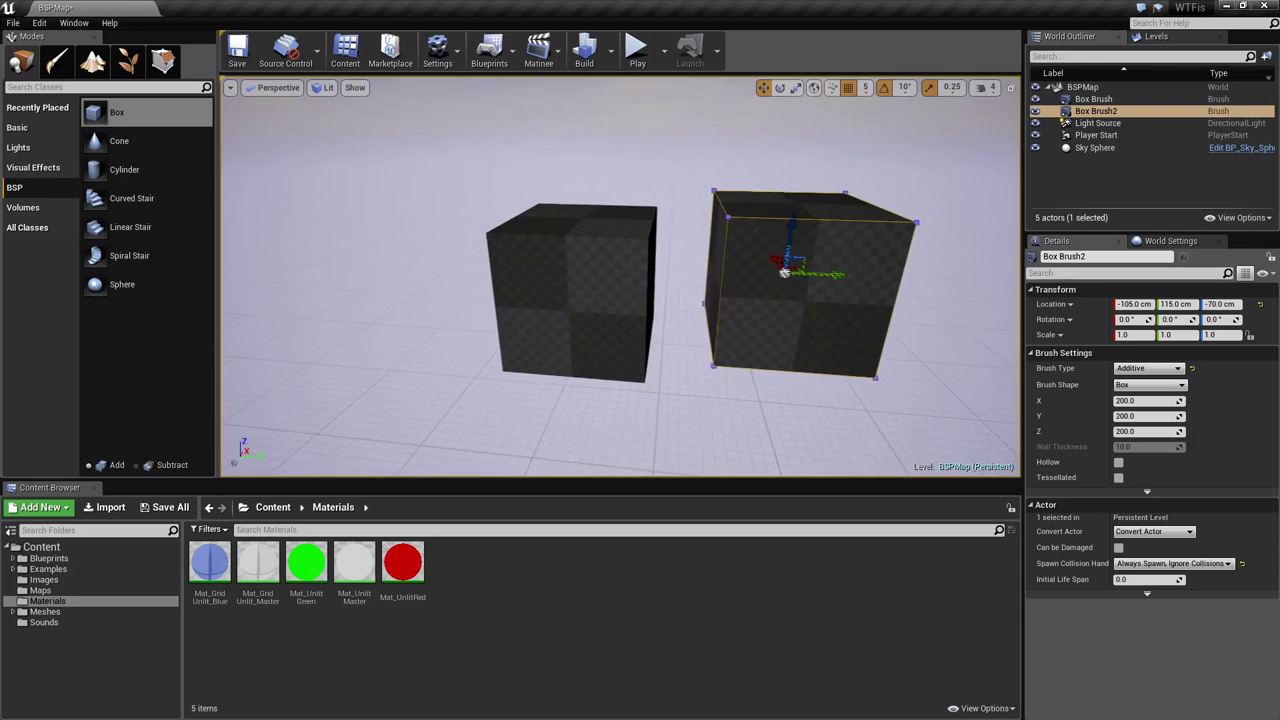
# - Delete both box brushes from the level
pyautogui.press('Delete')
pyautogui.click(600, 316)
pyautogui.press('Delete')
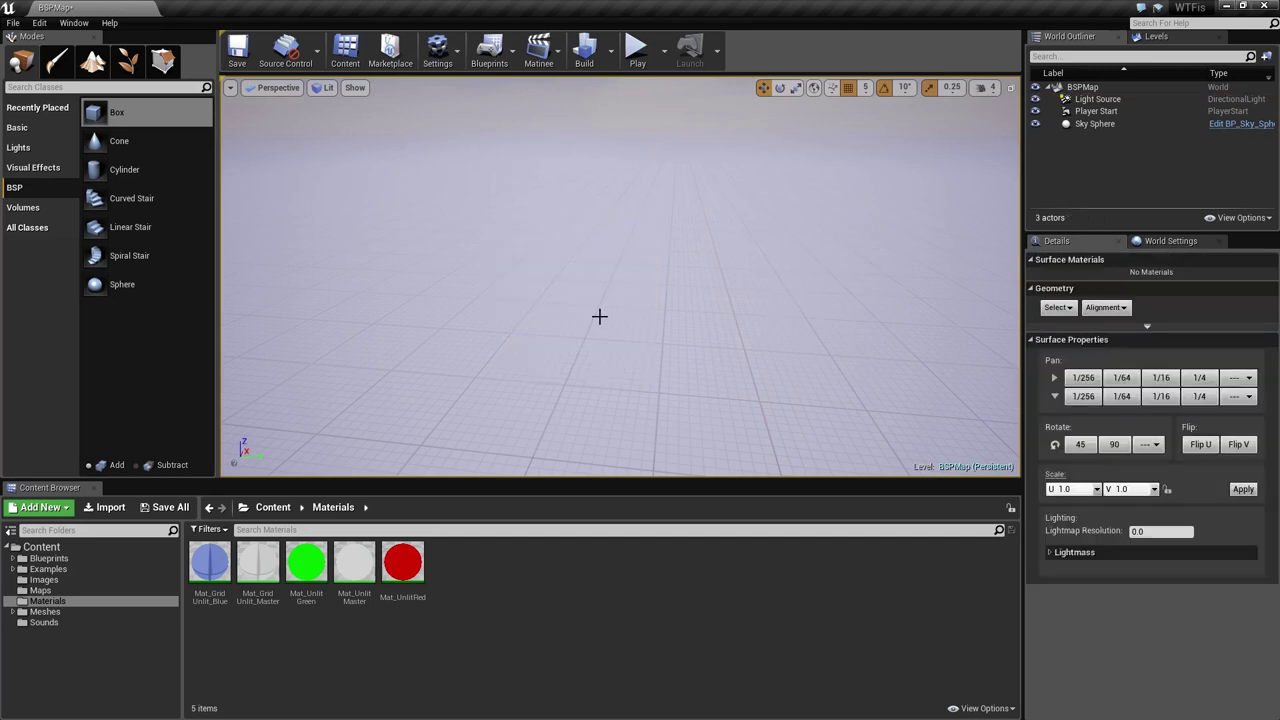
# - Add a box brush to the level with the Mat_GridUnlit_Master material applied to its surfaces
pyautogui.click(259, 559)
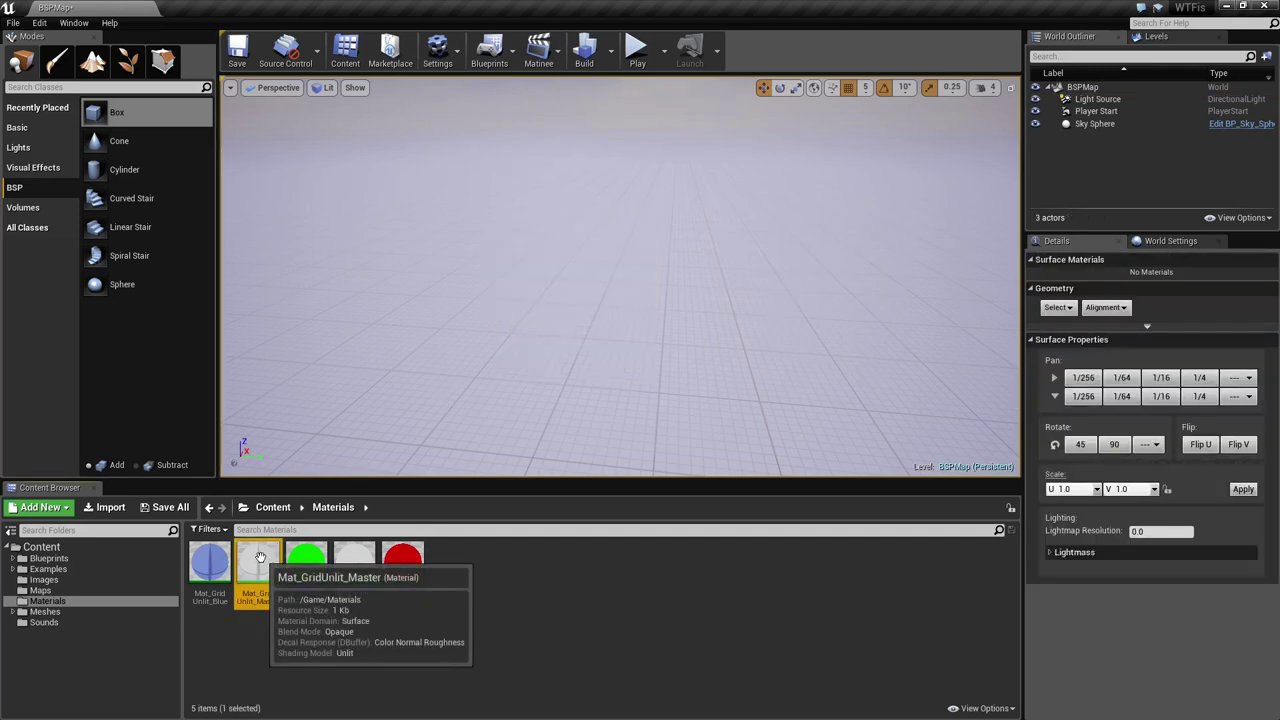
pyautogui.moveTo(115, 112)
pyautogui.mouseDown()
pyautogui.moveTo(206, 206)
pyautogui.moveTo(518, 390)
pyautogui.mouseUp()
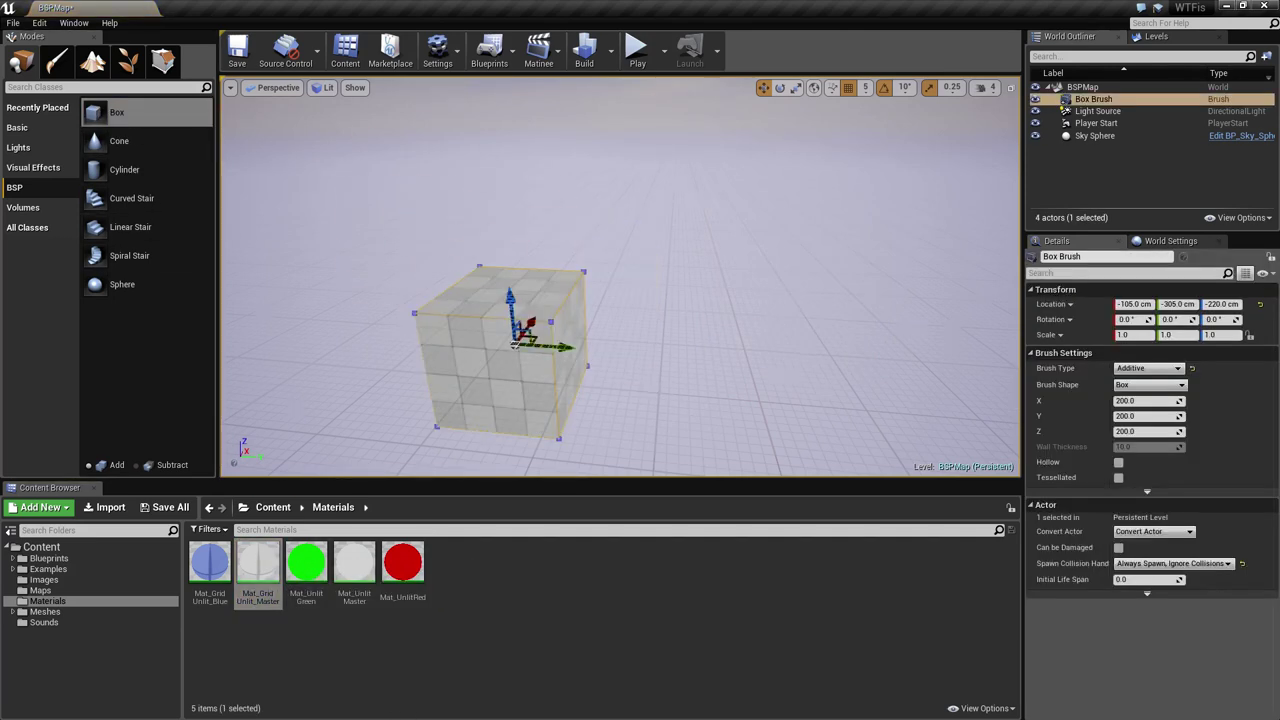
pyautogui.moveTo(518, 390)
pyautogui.mouseDown(button='right')
pyautogui.moveTo(490, 410)
pyautogui.moveTo(410, 385)
pyautogui.moveTo(360, 405)
pyautogui.moveTo(320, 385)
pyautogui.mouseUp(button='right')
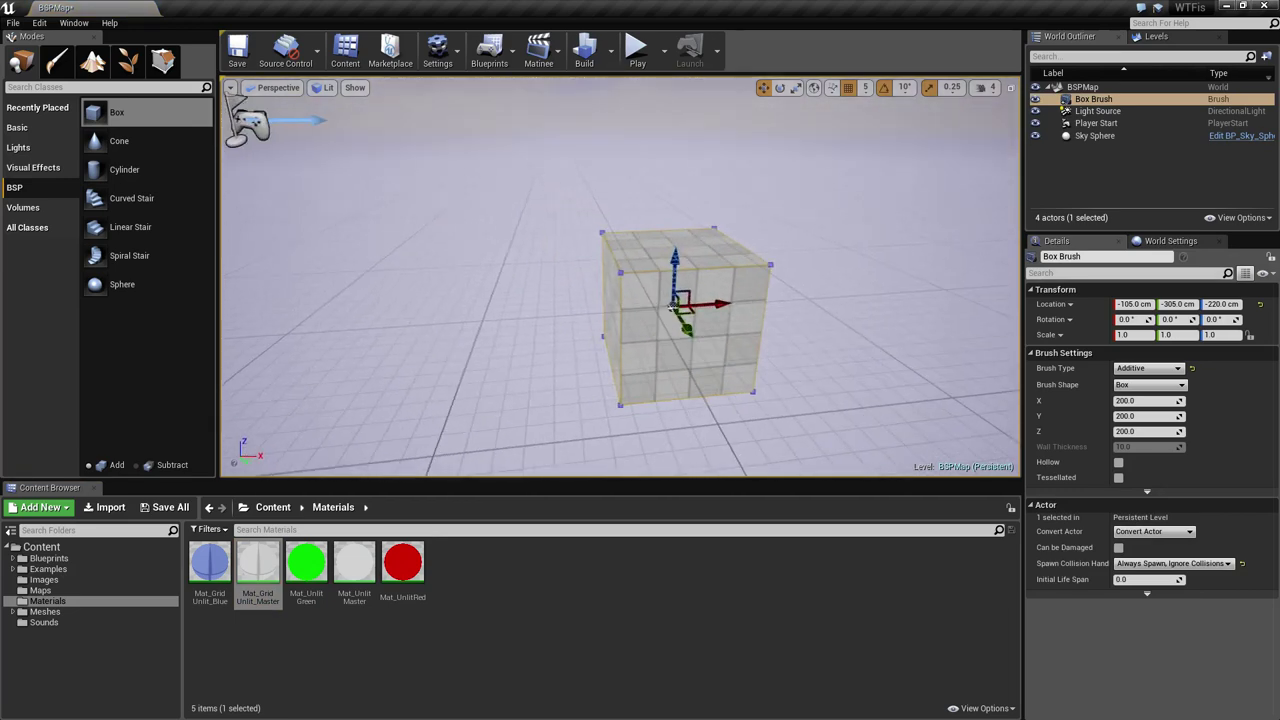
pyautogui.moveTo(625, 324)
pyautogui.mouseDown(button='right')
pyautogui.moveTo(600, 345)
pyautogui.moveTo(655, 350)
pyautogui.moveTo(625, 324)
pyautogui.mouseUp(button='right')
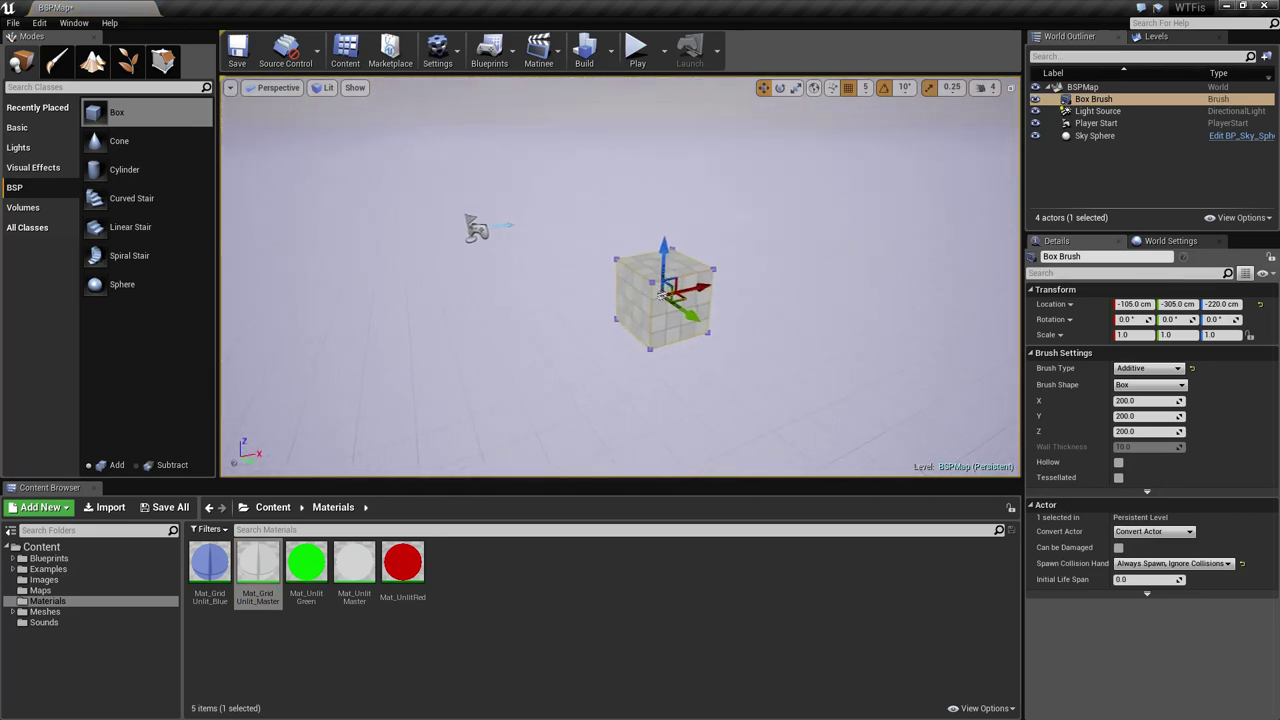
# - Move the box brush to about X -605, Y -45, Z 120 cm
pyautogui.moveTo(669, 264); pyautogui.dragTo(655, 262, button='right')
pyautogui.moveTo(676, 291); pyautogui.dragTo(695, 145)
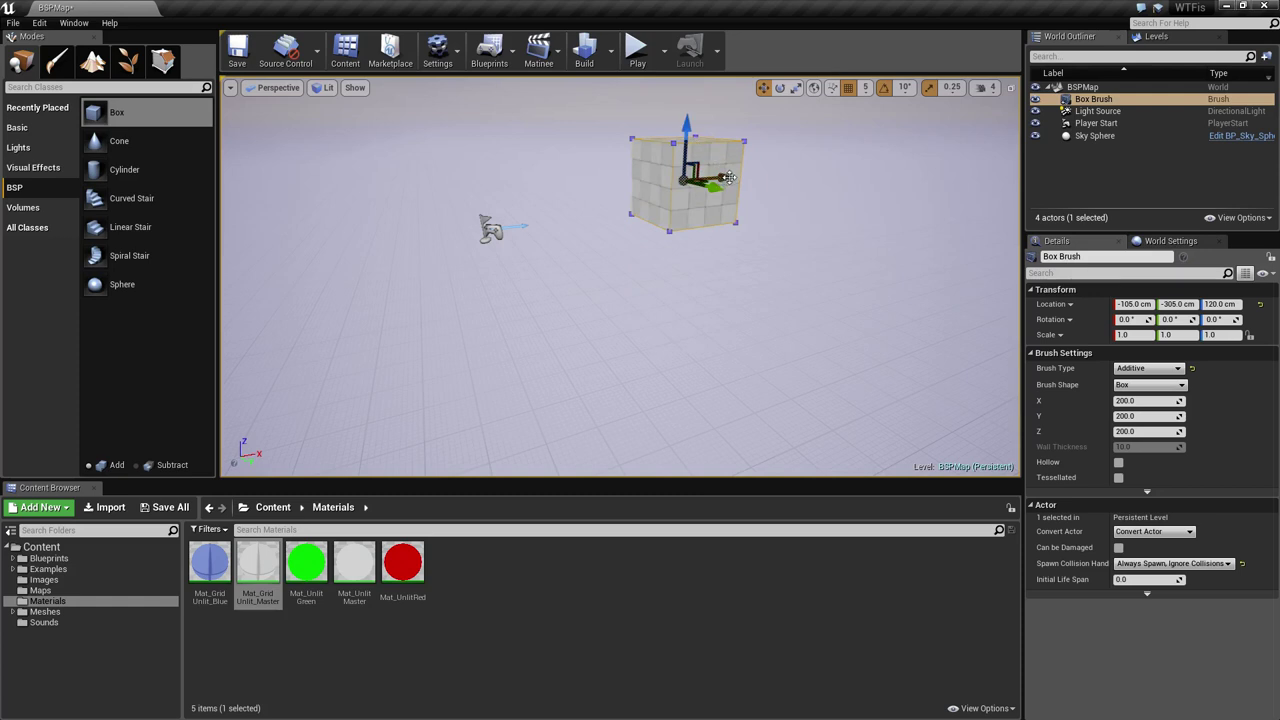
pyautogui.moveTo(572, 201); pyautogui.dragTo(499, 215)
pyautogui.moveTo(518, 277); pyautogui.dragTo(523, 288)
pyautogui.moveTo(597, 387); pyautogui.dragTo(760, 387, button='right')
# - Add another box brush beside the grey one using the Mat_GridUnlit_Blue material
pyautogui.click(209, 566)
pyautogui.moveTo(450, 400)
pyautogui.mouseDown(button='right')
pyautogui.moveTo(510, 402)
pyautogui.moveTo(570, 345)
pyautogui.moveTo(520, 345)
pyautogui.mouseUp(button='right')
pyautogui.moveTo(117, 112)
pyautogui.mouseDown()
pyautogui.moveTo(546, 251)
pyautogui.moveTo(825, 301)
pyautogui.moveTo(856, 381)
pyautogui.mouseUp()
pyautogui.moveTo(777, 410)
pyautogui.mouseDown(button='right')
pyautogui.moveTo(860, 450)
pyautogui.moveTo(790, 375)
pyautogui.mouseUp(button='right')
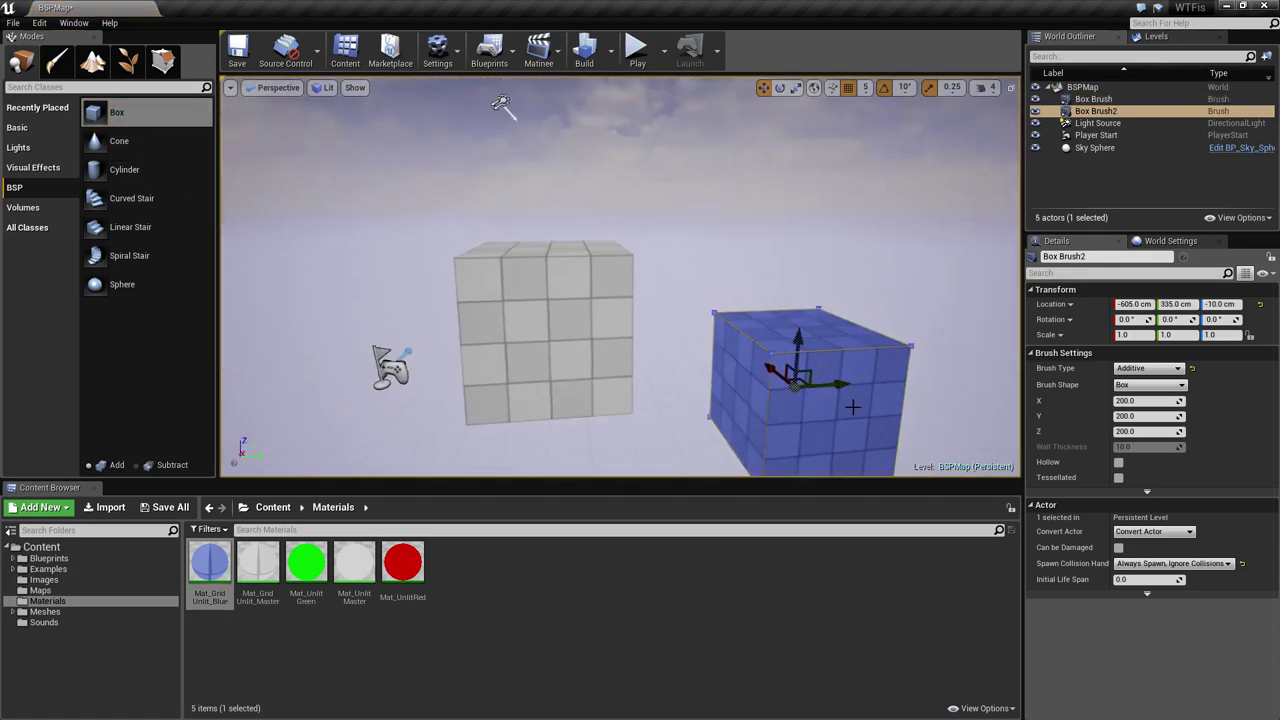
# - Delete the blue box brush and reselect the grey box and the Mat_GridUnlit_Master material
pyautogui.press('Delete')
pyautogui.click(611, 373)
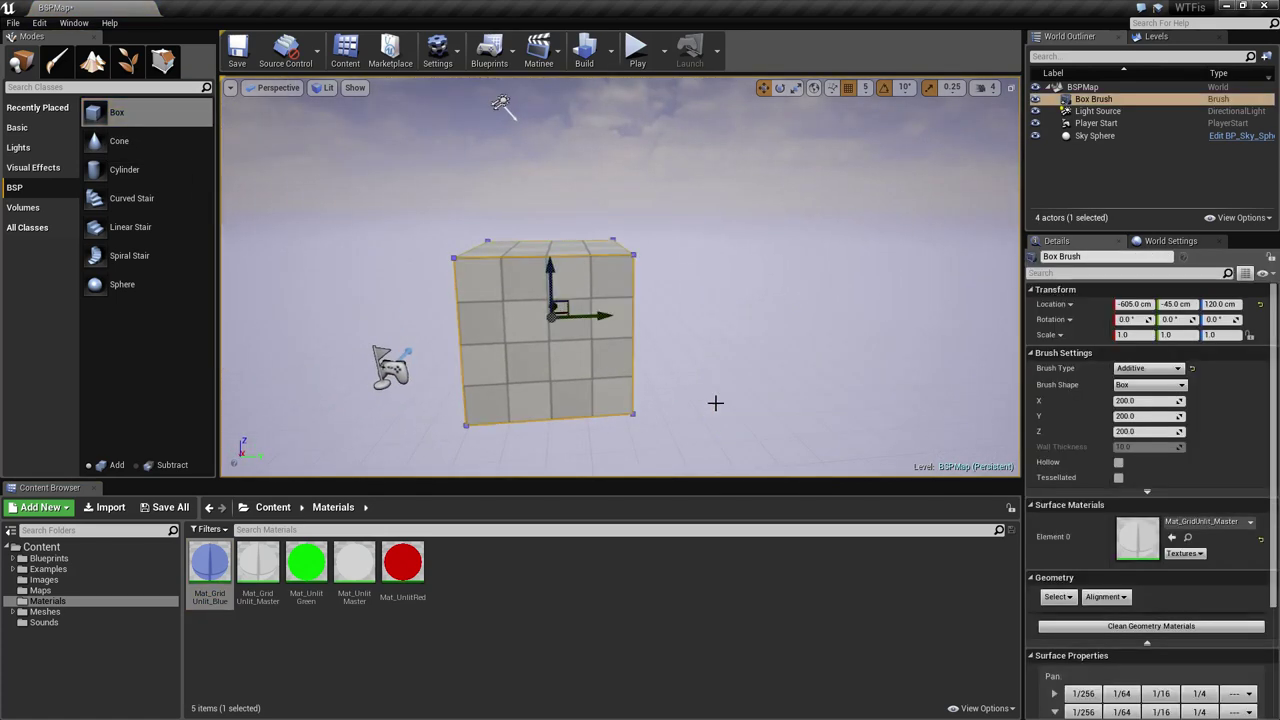
pyautogui.click(256, 577)
# - Play-test the level with the single box brush and stop the simulation
pyautogui.moveTo(697, 386)
pyautogui.mouseDown(button='right')
pyautogui.moveTo(692, 330)
pyautogui.moveTo(650, 410)
pyautogui.mouseUp(button='right')
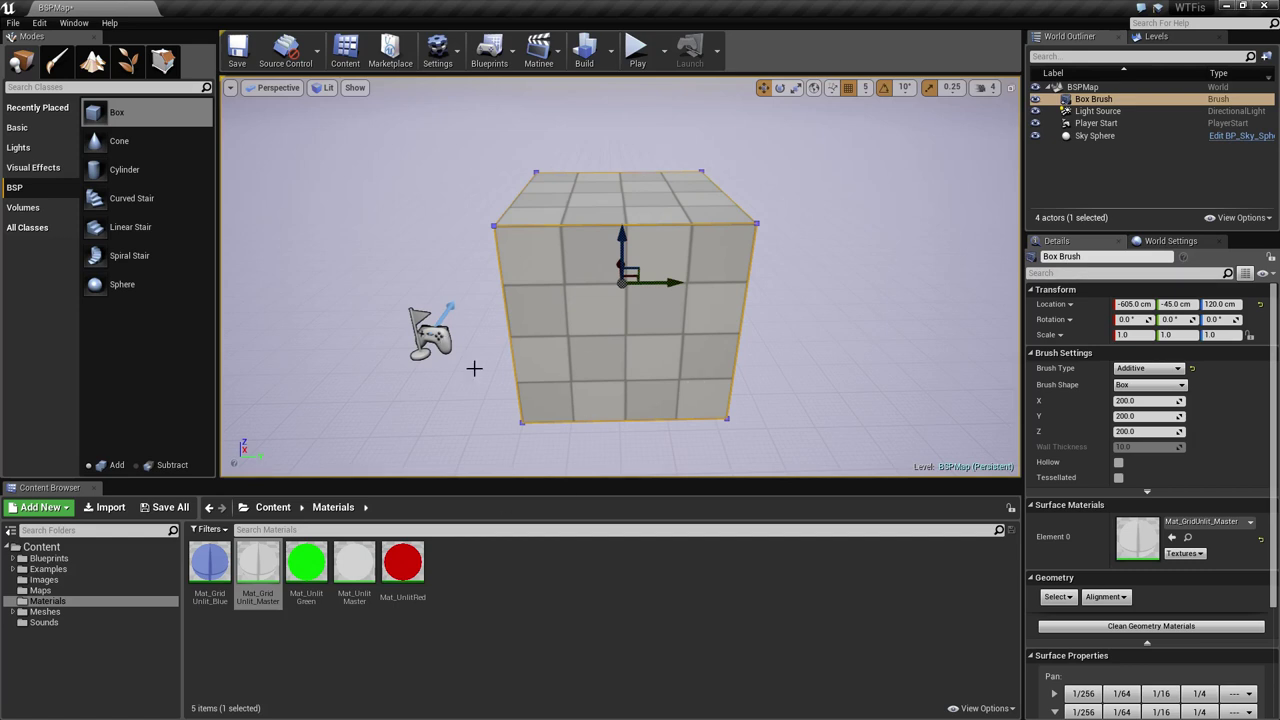
pyautogui.moveTo(811, 335); pyautogui.dragTo(815, 380, button='right')
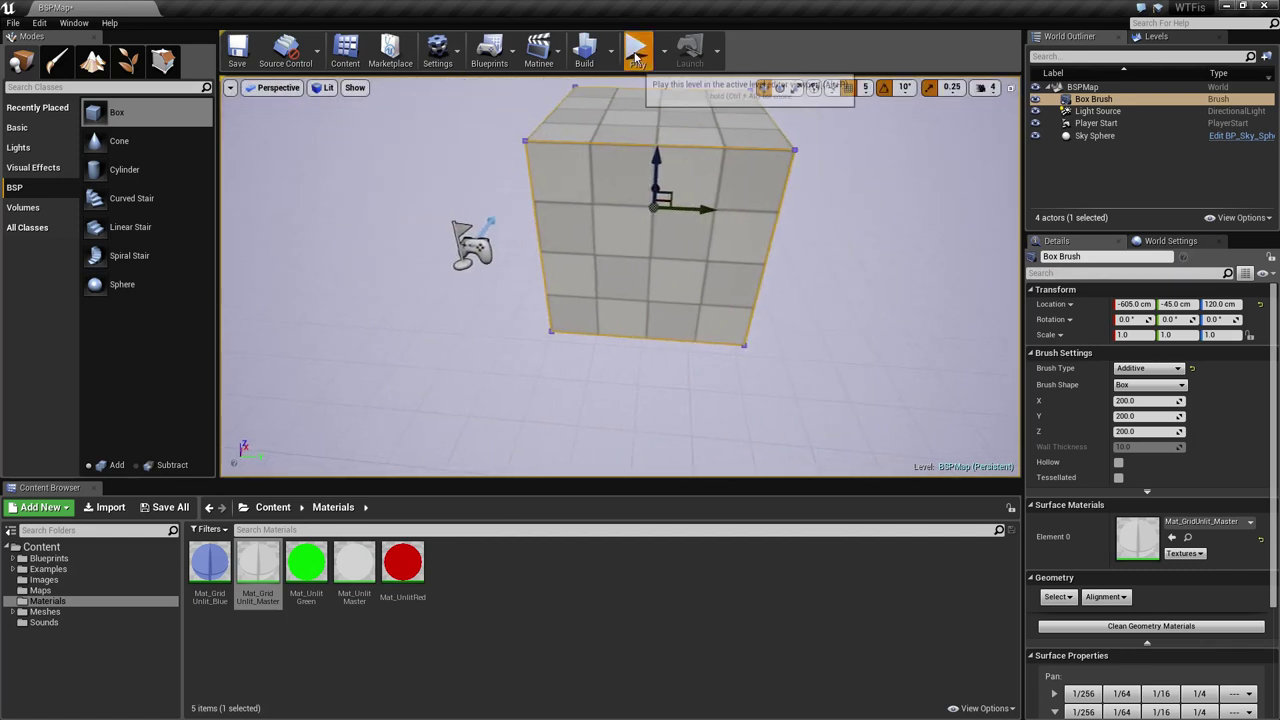
pyautogui.click(635, 56)
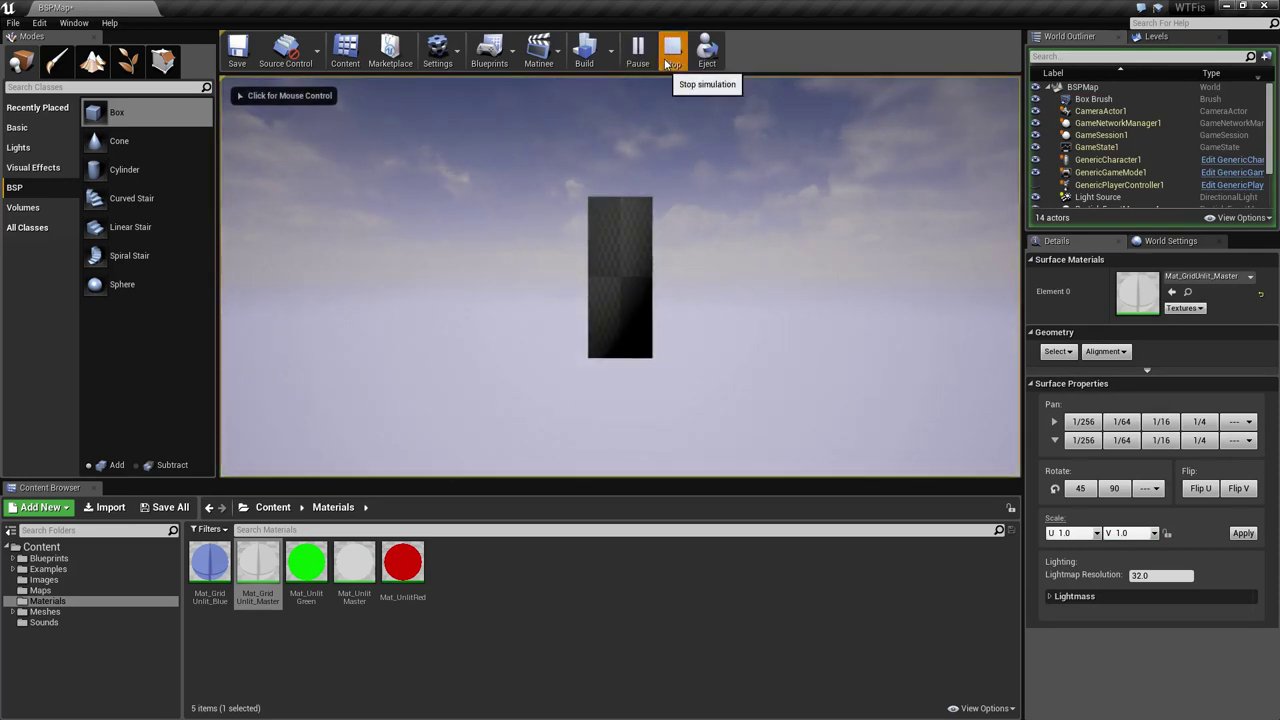
pyautogui.click(671, 58)
# - Resize the box brush into a floor of X 2000, Y 2000, Z 20 and lower it to about Z -40 cm
pyautogui.moveTo(749, 317); pyautogui.dragTo(655, 161, button='right')
pyautogui.press('f')
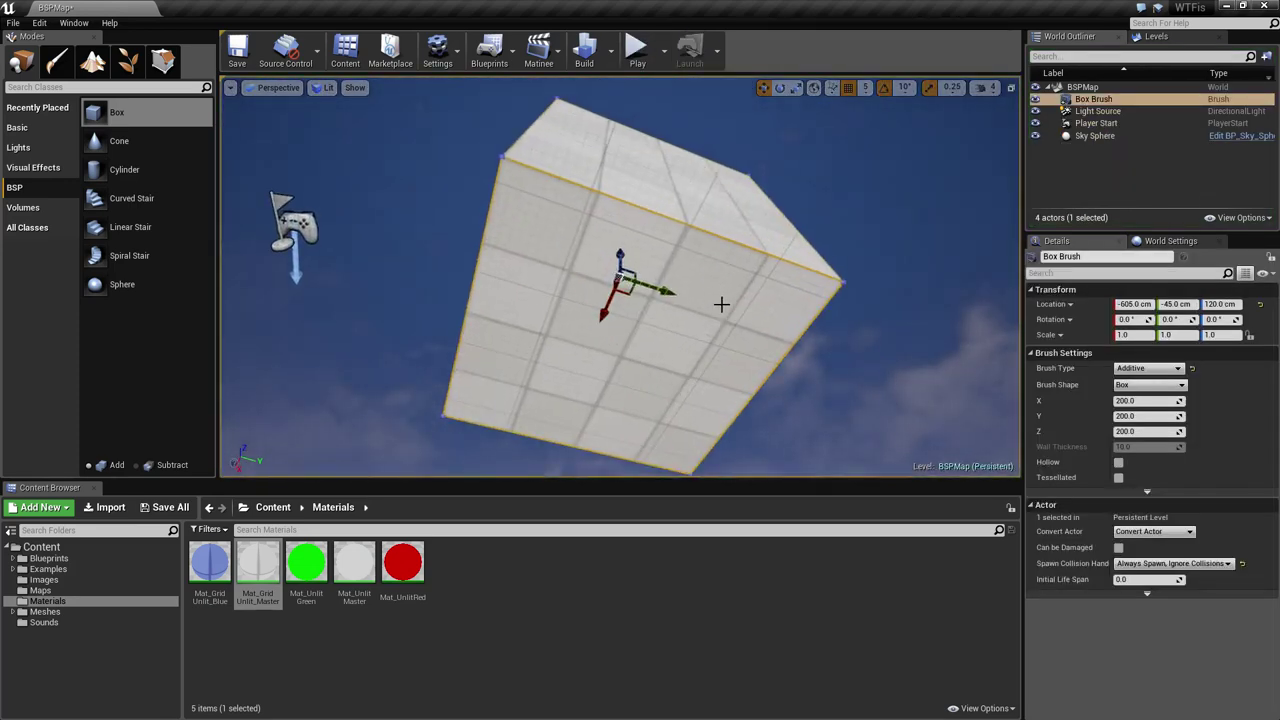
pyautogui.moveTo(720, 303); pyautogui.dragTo(693, 470, button='right')
pyautogui.press('s')
pyautogui.press('w')
pyautogui.press('s')
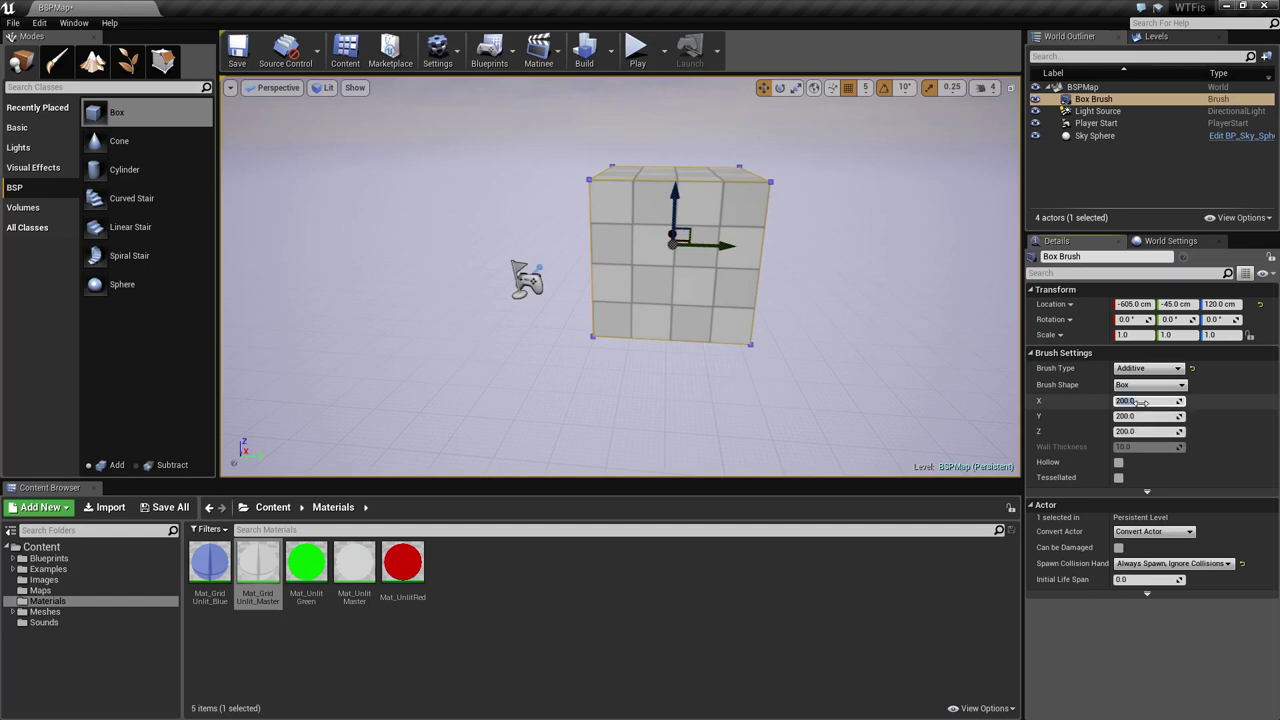
pyautogui.write('0')
pyautogui.press('Tab')
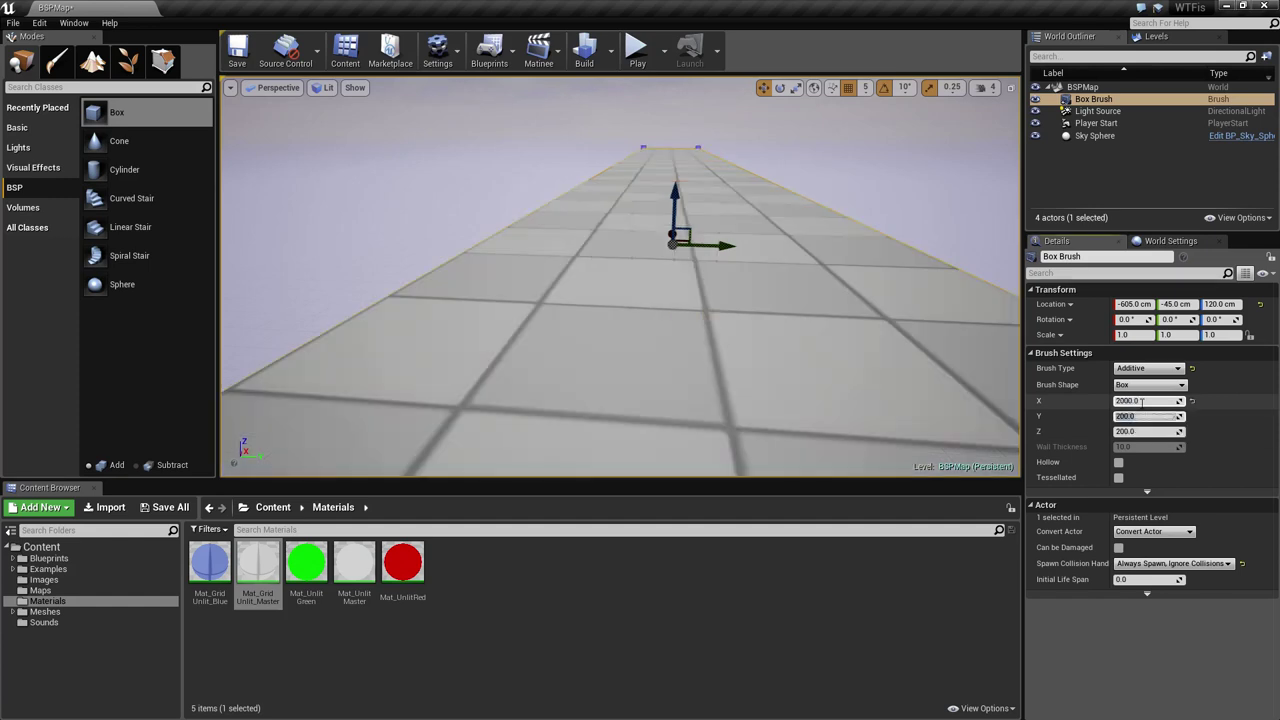
pyautogui.write('2000')
pyautogui.press('Tab')
pyautogui.write('20')
pyautogui.press('Return')
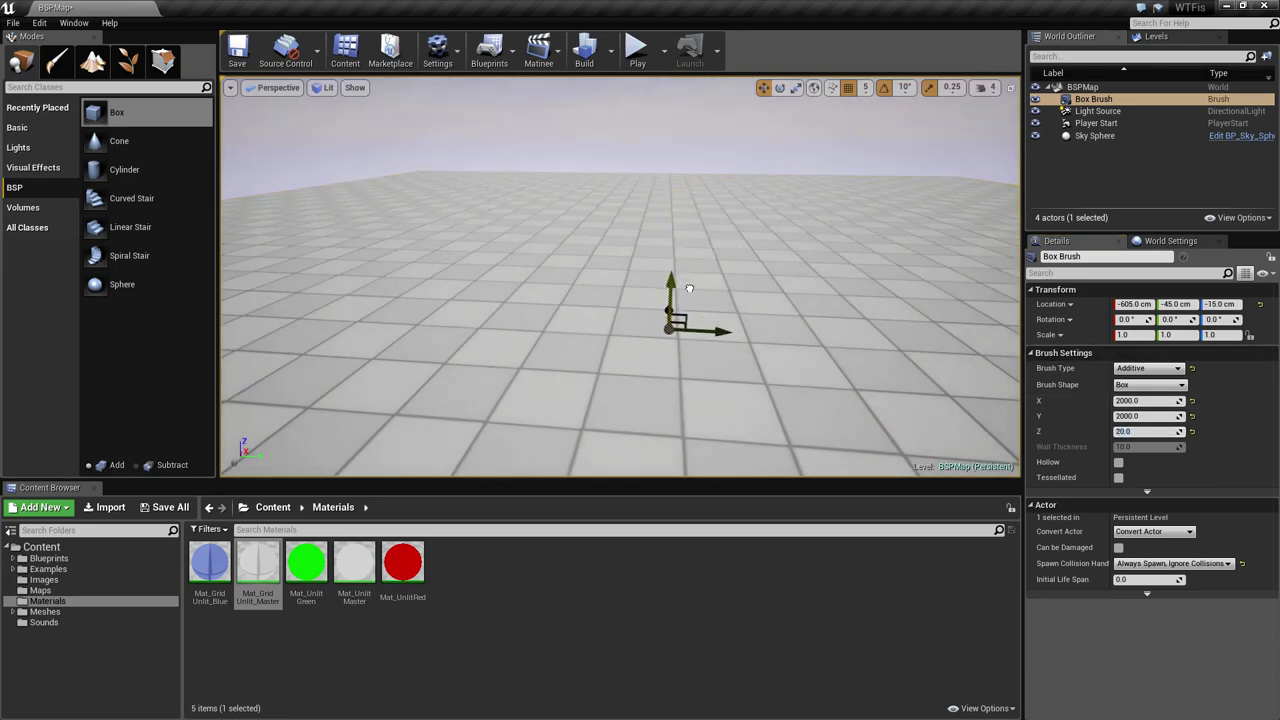
# - Play-test the level with the character on the new floor and end the simulation
pyautogui.click(637, 47)
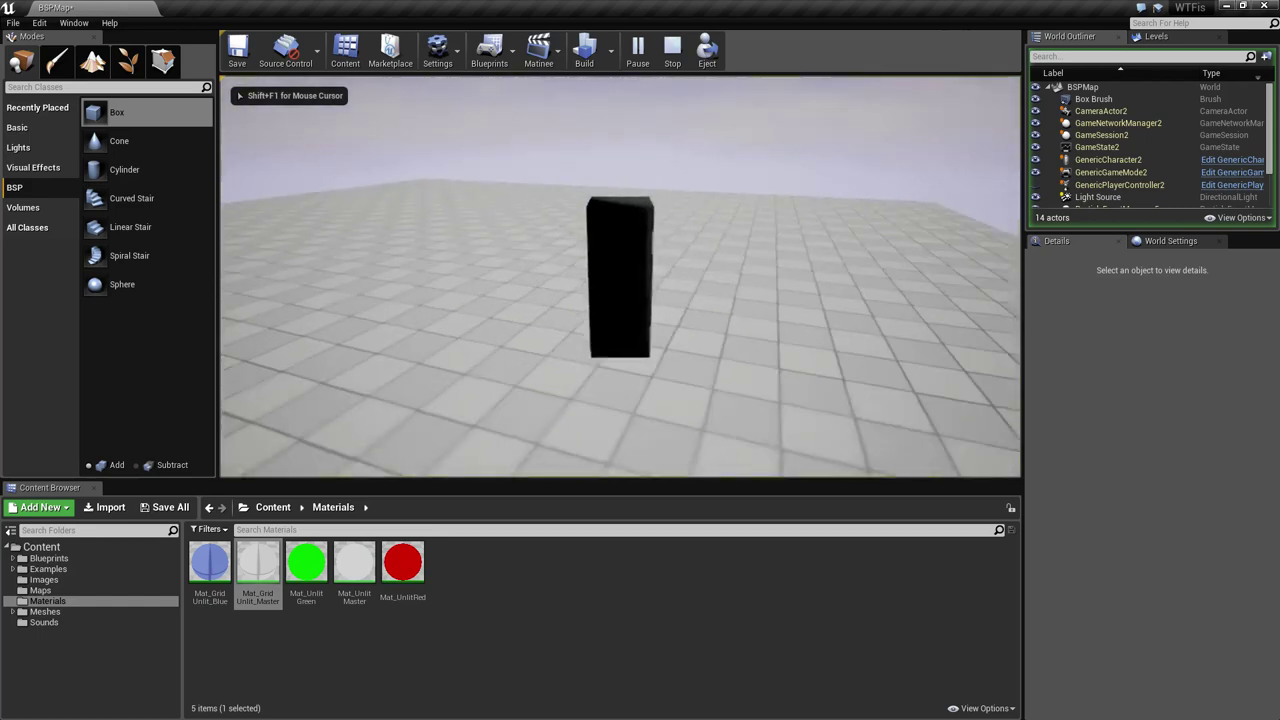
pyautogui.press('Escape')
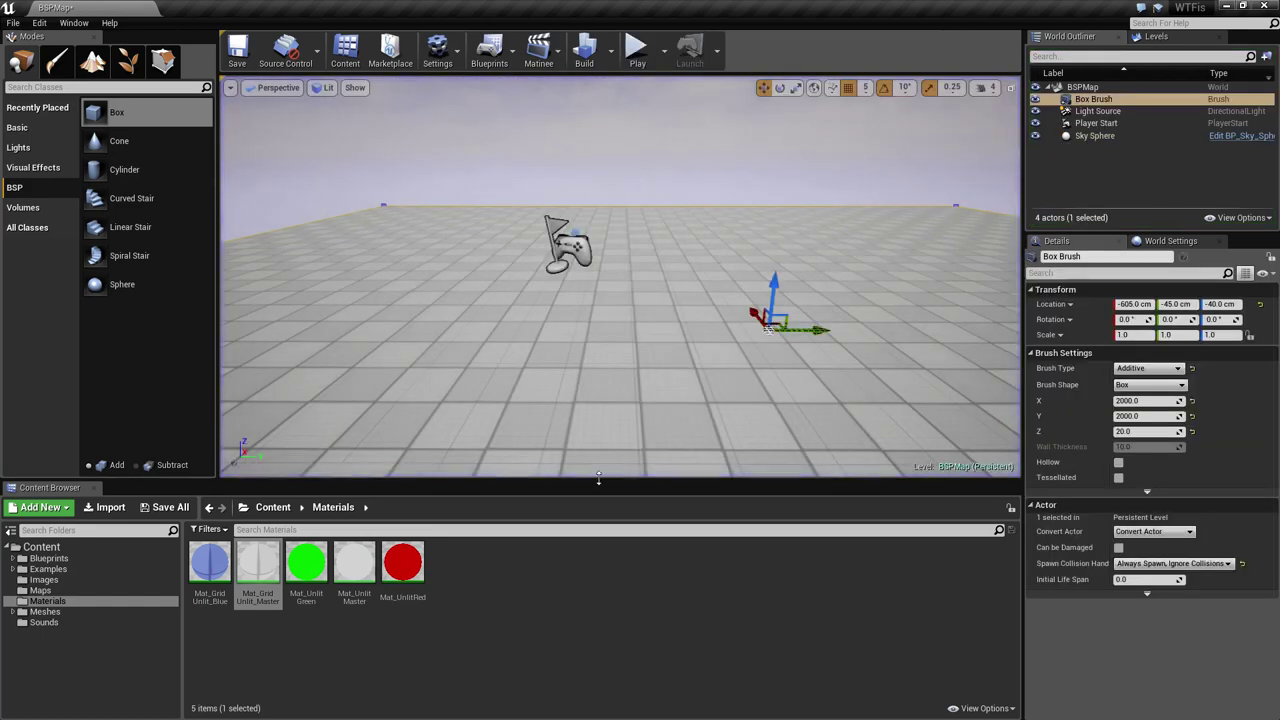
pyautogui.moveTo(820, 374)
pyautogui.mouseDown(button='right')
pyautogui.moveTo(880, 392)
pyautogui.moveTo(820, 374)
pyautogui.mouseUp(button='right')
pyautogui.press('s')
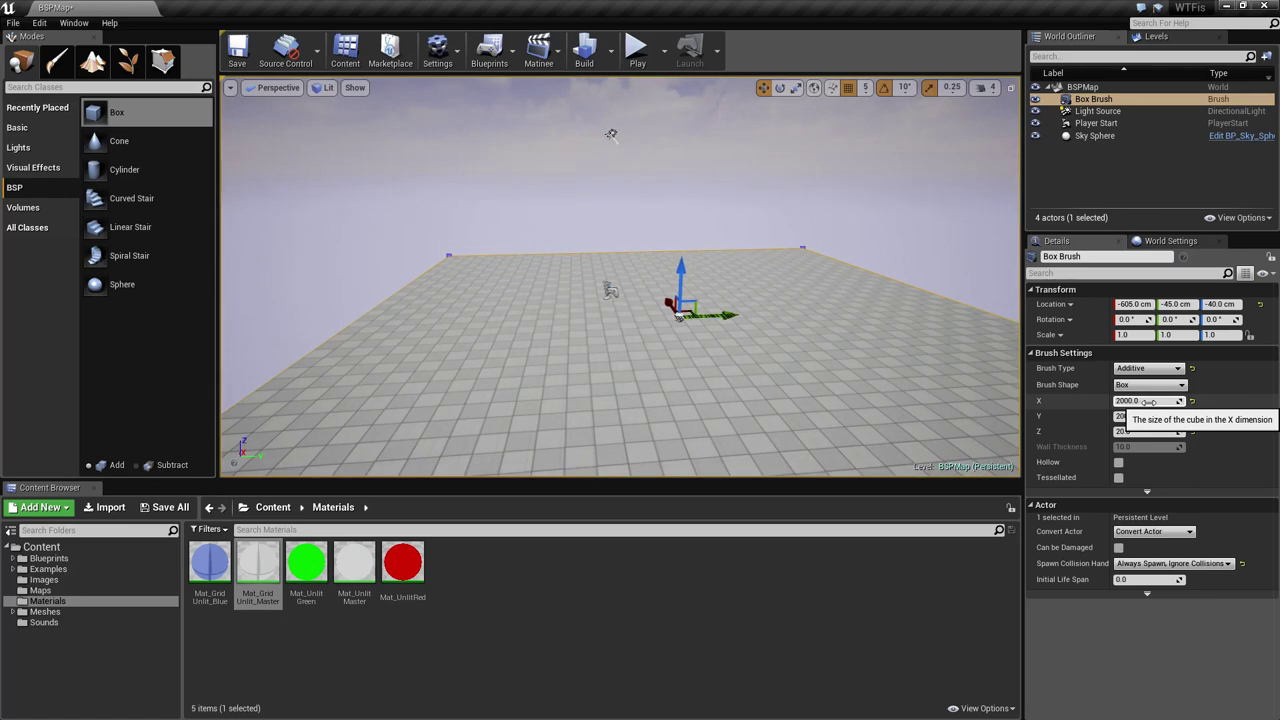
# - Add a second grid-textured box brush on top of the floor
pyautogui.press('a')
pyautogui.moveTo(660, 354); pyautogui.dragTo(660, 354, button='right')
pyautogui.moveTo(158, 113)
pyautogui.mouseDown()
pyautogui.moveTo(816, 317)
pyautogui.moveTo(832, 360)
pyautogui.mouseUp()
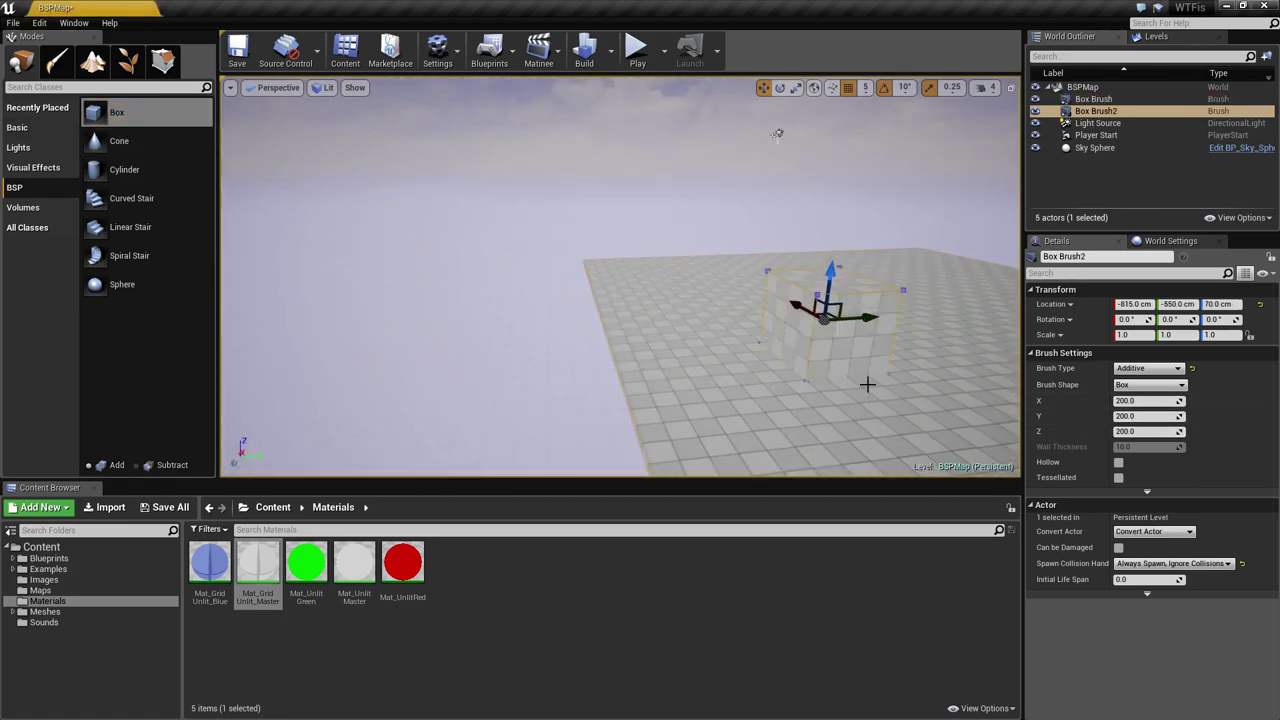
pyautogui.moveTo(866, 383); pyautogui.dragTo(863, 375, button='right')
pyautogui.press('d')
pyautogui.moveTo(775, 364); pyautogui.dragTo(748, 364, button='right')
pyautogui.press('w')
pyautogui.moveTo(668, 361); pyautogui.dragTo(690, 361, button='right')
pyautogui.press('s')
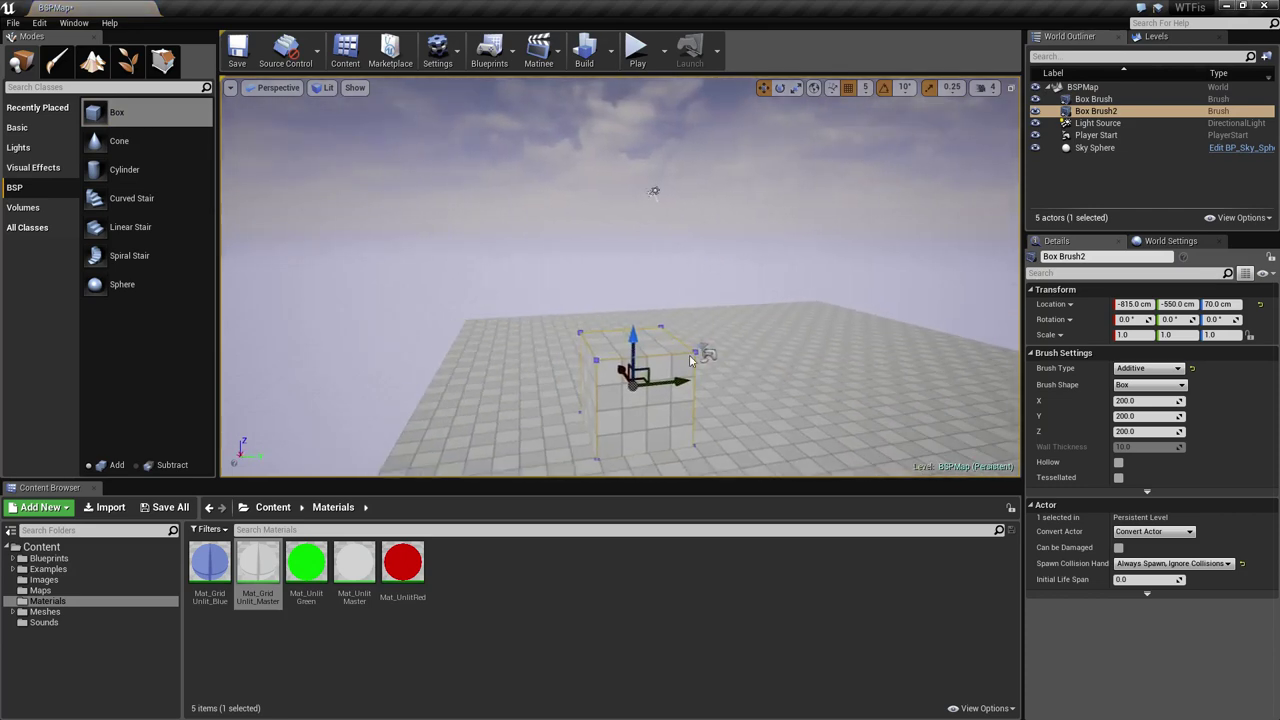
# - Raise the new box brush above the floor to about Z 565 cm
pyautogui.moveTo(622, 102); pyautogui.dragTo(622, 101)
pyautogui.press('w')
pyautogui.moveTo(738, 198)
pyautogui.mouseDown(button='right')
pyautogui.moveTo(745, 165)
pyautogui.moveTo(738, 198)
pyautogui.moveTo(734, 160)
pyautogui.mouseUp(button='right')
pyautogui.press('s')
pyautogui.press('a')
pyautogui.press('f')
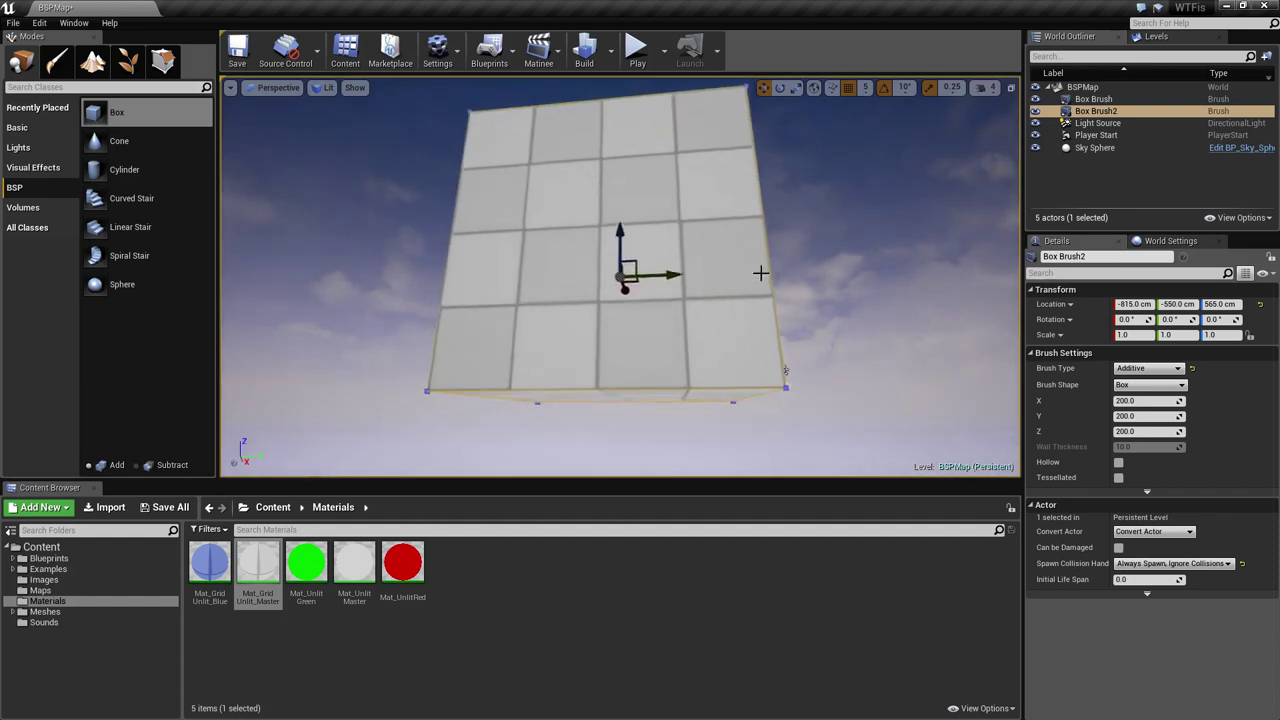
# - Scale the raised box brush to 4.0 in Y and 0.25 in Z
pyautogui.keyDown('alt'); pyautogui.moveTo(760, 274); pyautogui.dragTo(776, 292); pyautogui.keyUp('alt')
pyautogui.scroll(-3, 776, 292)
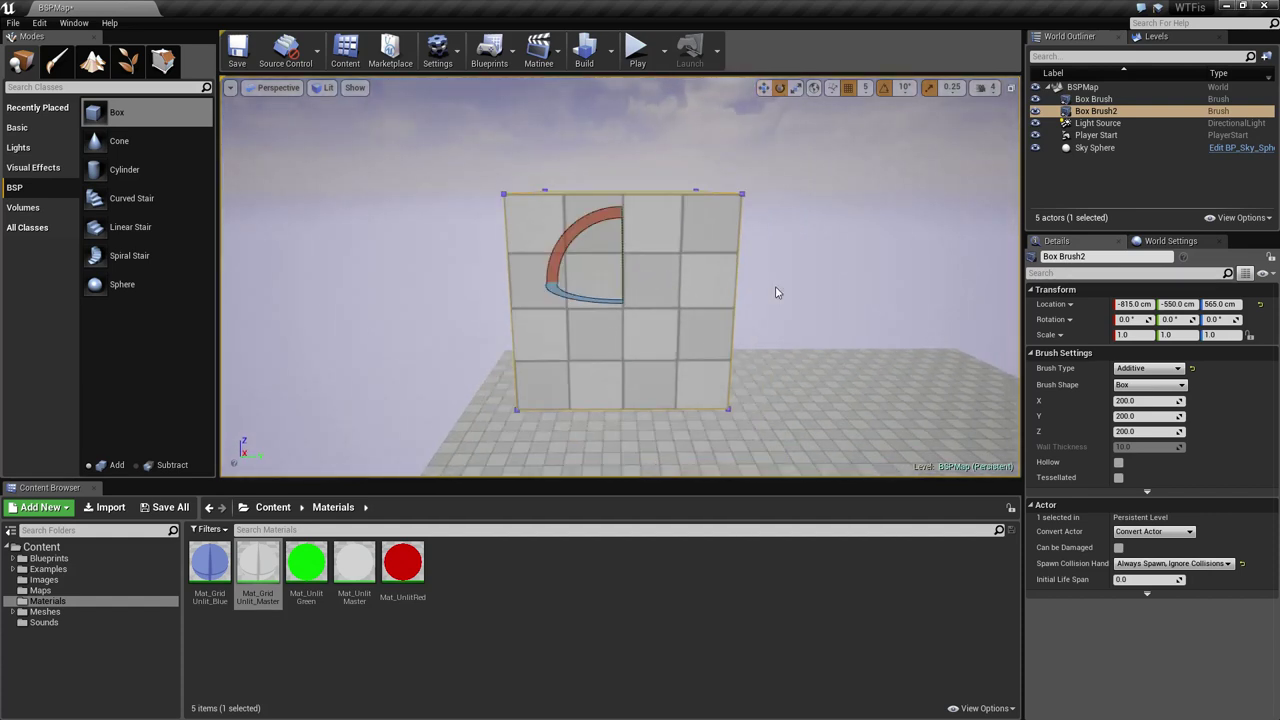
pyautogui.moveTo(670, 281); pyautogui.dragTo(463, 233)
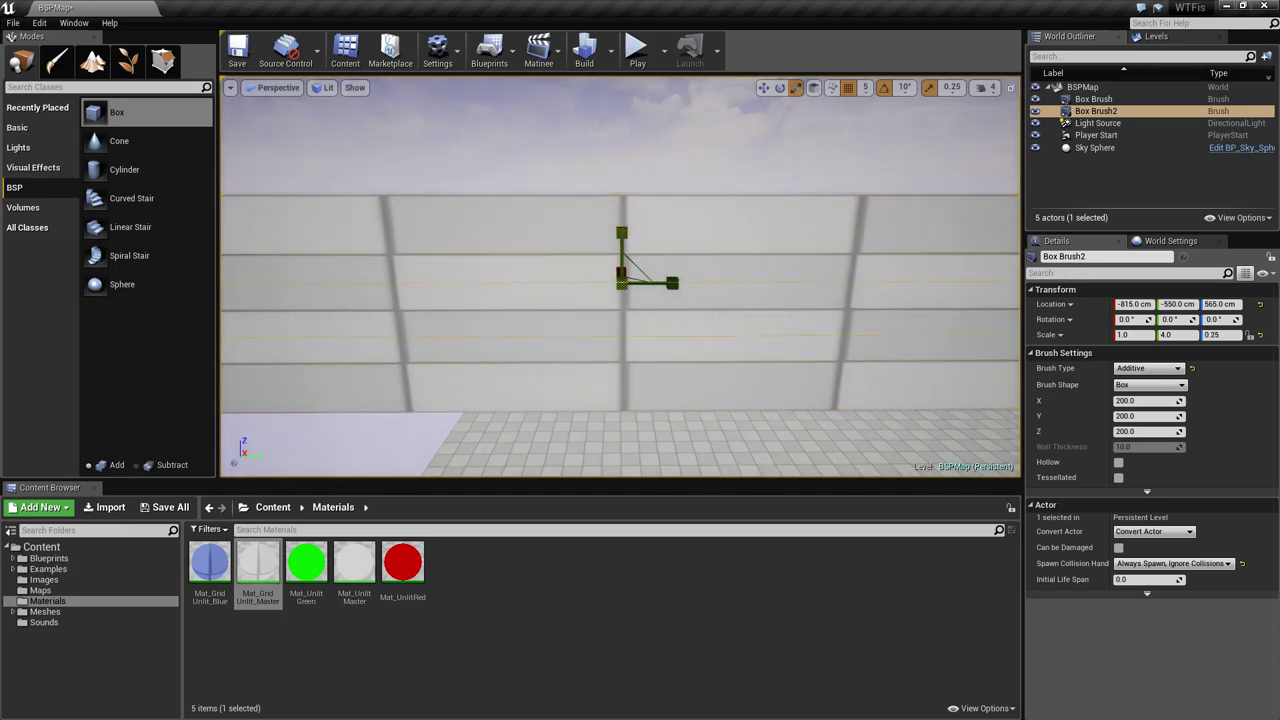
pyautogui.moveTo(632, 287); pyautogui.dragTo(660, 267, button='right')
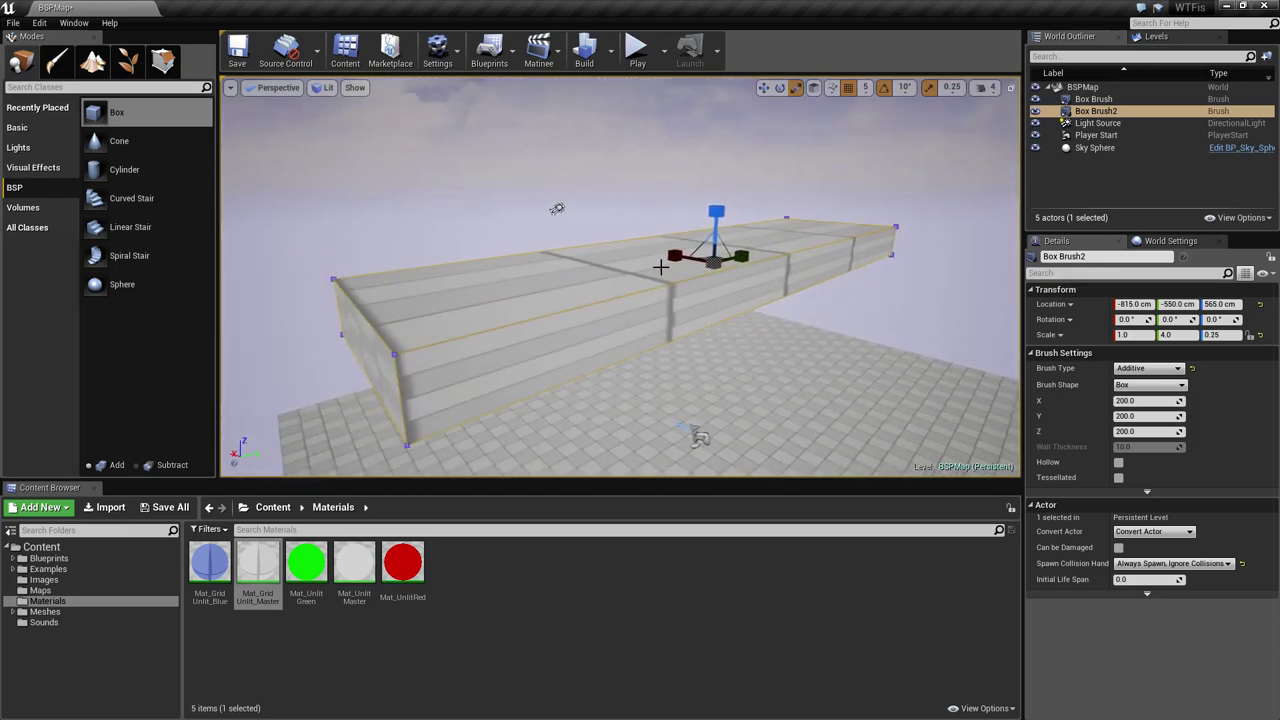
# - Widen the flattened box brush by scaling it to 7.5 in X and 8.25 in Y
pyautogui.moveTo(675, 256); pyautogui.dragTo(662, 255)
pyautogui.moveTo(662, 255)
pyautogui.mouseDown(button='right')
pyautogui.moveTo(765, 268)
pyautogui.moveTo(775, 300)
pyautogui.moveTo(785, 235)
pyautogui.moveTo(660, 303)
pyautogui.mouseUp(button='right')
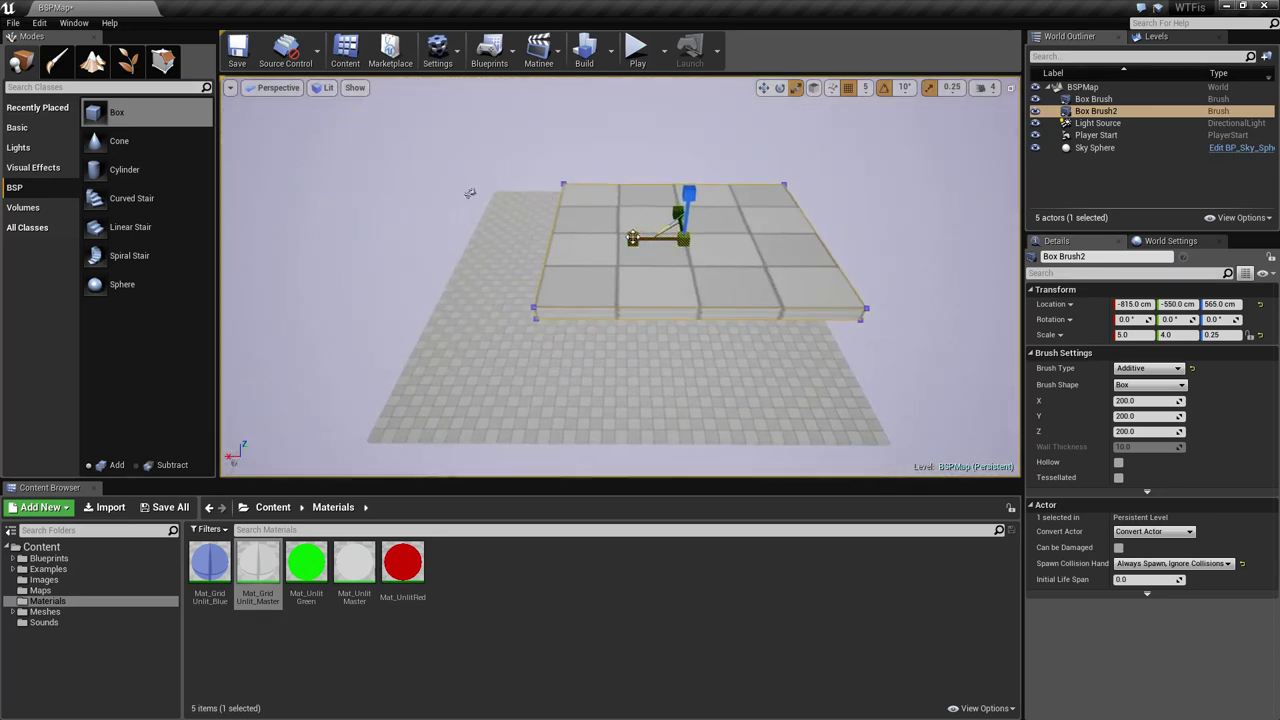
pyautogui.moveTo(633, 239); pyautogui.dragTo(630, 239)
pyautogui.moveTo(740, 249); pyautogui.dragTo(625, 264, button='right')
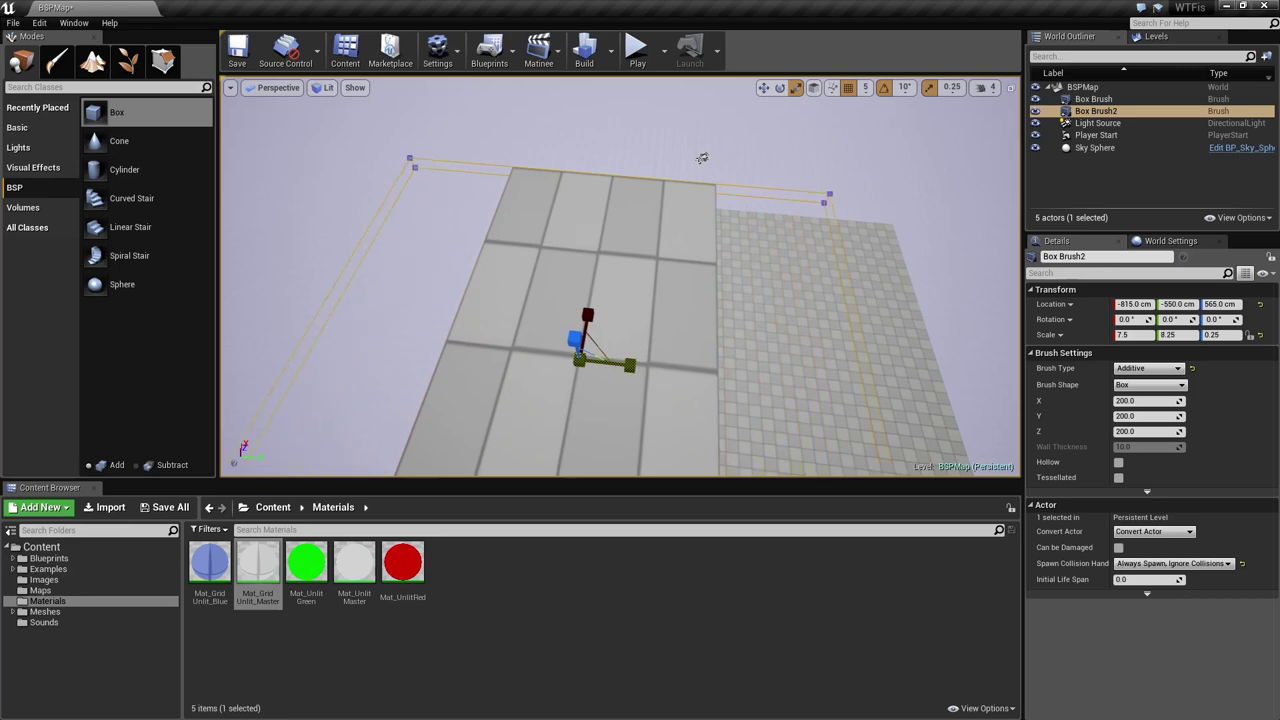
pyautogui.moveTo(629, 365); pyautogui.dragTo(631, 365)
pyautogui.moveTo(631, 365)
pyautogui.mouseDown(button='right')
pyautogui.moveTo(570, 400)
pyautogui.moveTo(510, 320)
pyautogui.moveTo(545, 345)
pyautogui.moveTo(450, 345)
pyautogui.moveTo(470, 200)
pyautogui.moveTo(590, 360)
pyautogui.moveTo(560, 290)
pyautogui.mouseUp(button='right')
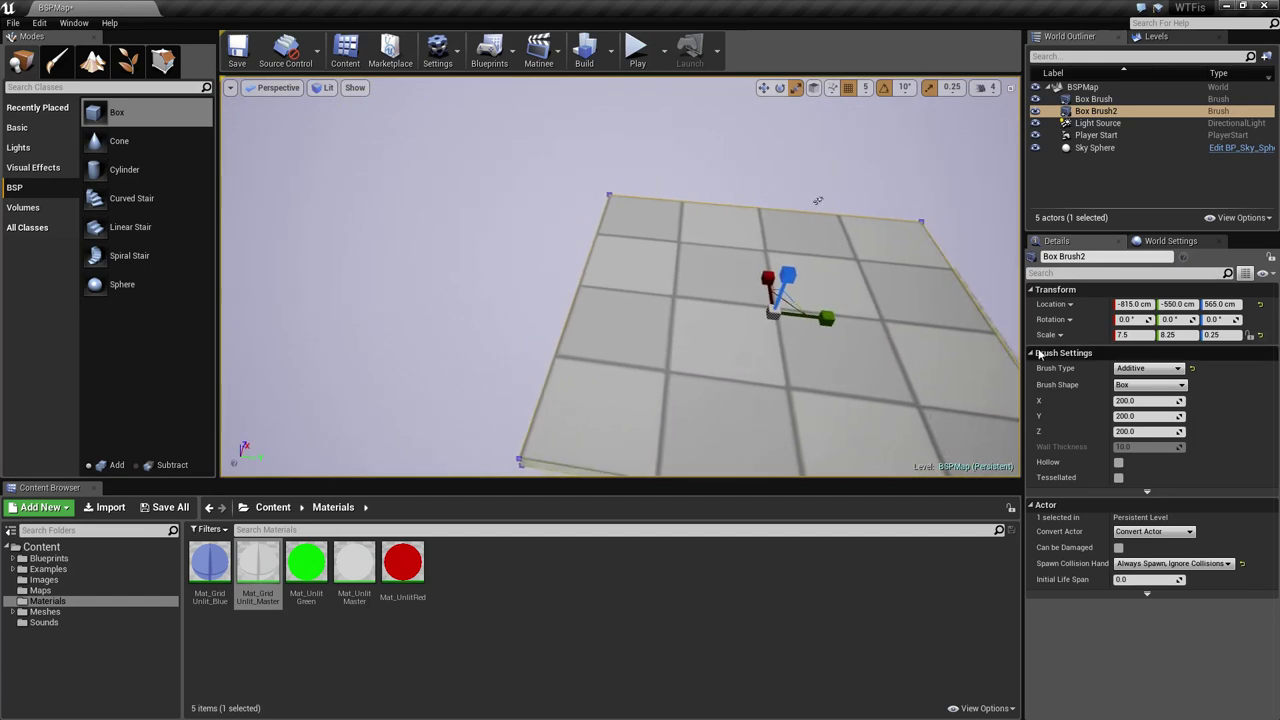
# - Set the scaled box brush's X, Y and Z dimensions to 100 each
pyautogui.moveTo(773, 437); pyautogui.dragTo(880, 462, button='right')
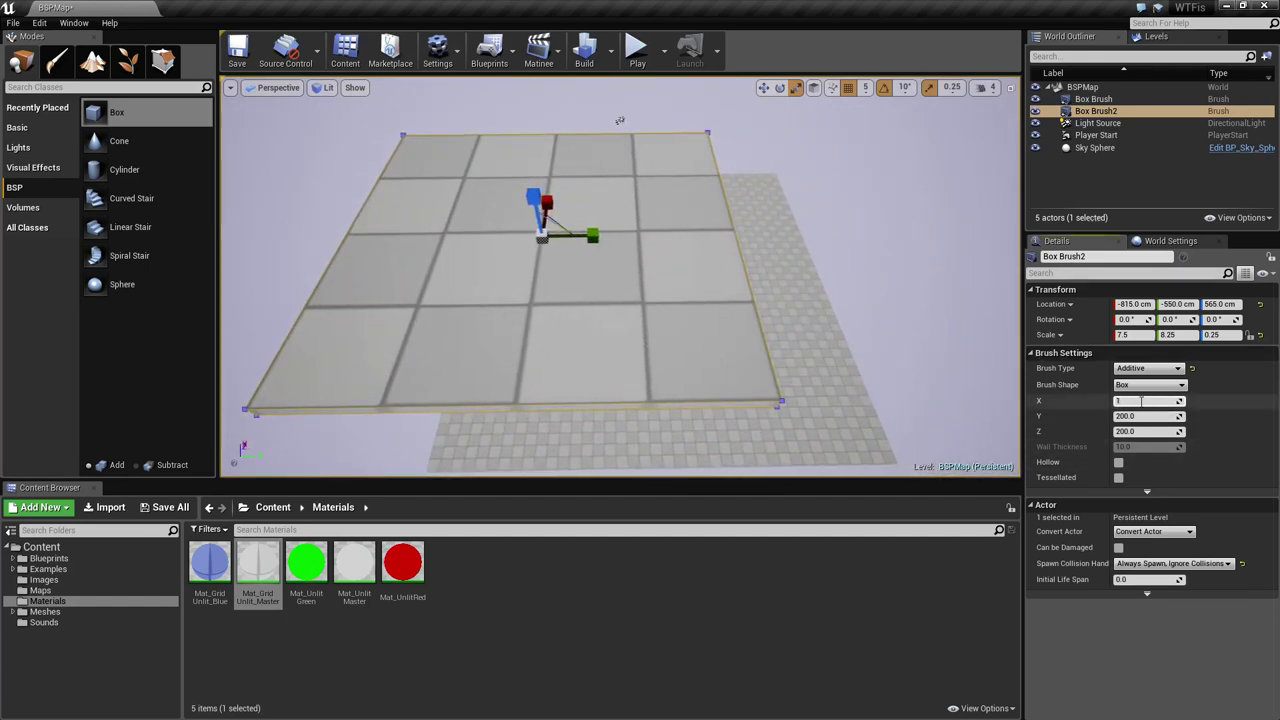
pyautogui.write('00')
pyautogui.press('Tab')
pyautogui.press('Tab')
pyautogui.write('100')
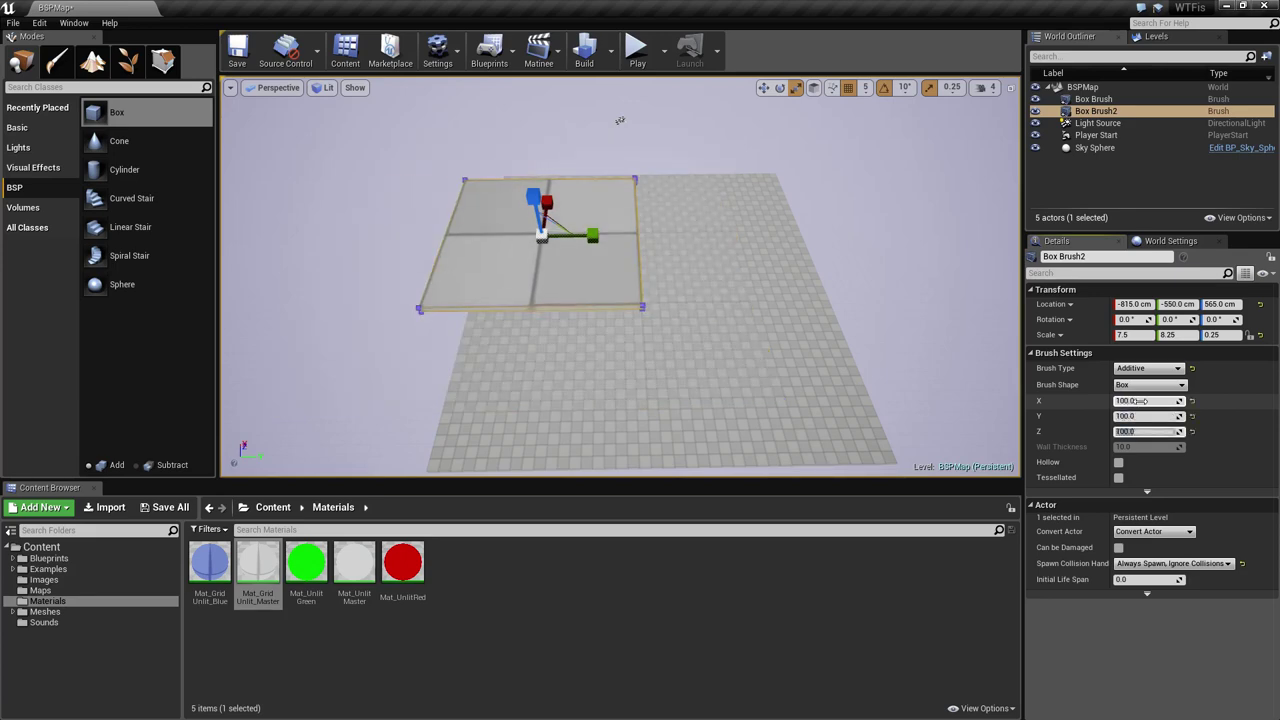
# - Lower the flattened box brush and move it beside the large floor brush, to about Y -1585 cm
pyautogui.moveTo(800, 260); pyautogui.dragTo(560, 255, button='right')
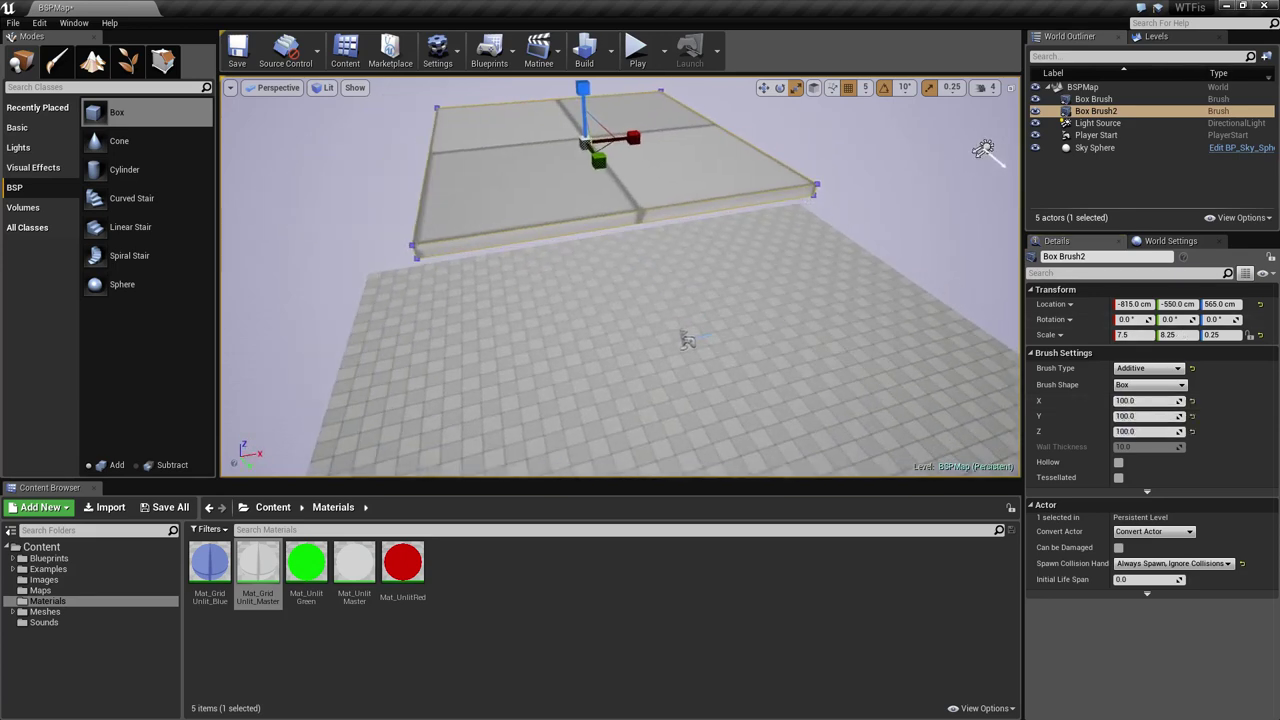
pyautogui.click(809, 350)
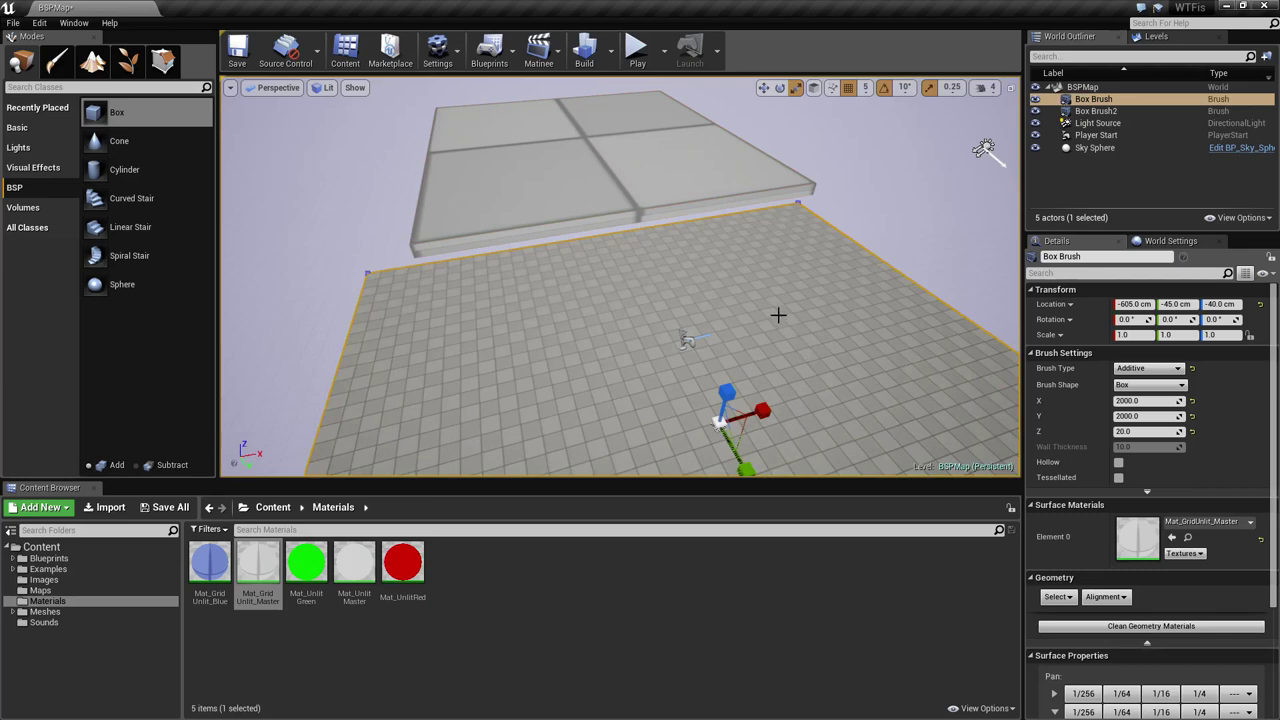
pyautogui.moveTo(679, 239)
pyautogui.mouseDown(button='right')
pyautogui.moveTo(690, 160)
pyautogui.moveTo(700, 245)
pyautogui.moveTo(679, 239)
pyautogui.moveTo(710, 248)
pyautogui.moveTo(656, 246)
pyautogui.moveTo(675, 205)
pyautogui.moveTo(627, 224)
pyautogui.mouseUp(button='right')
pyautogui.click(656, 246)
pyautogui.press('e')
pyautogui.moveTo(695, 352); pyautogui.dragTo(746, 426)
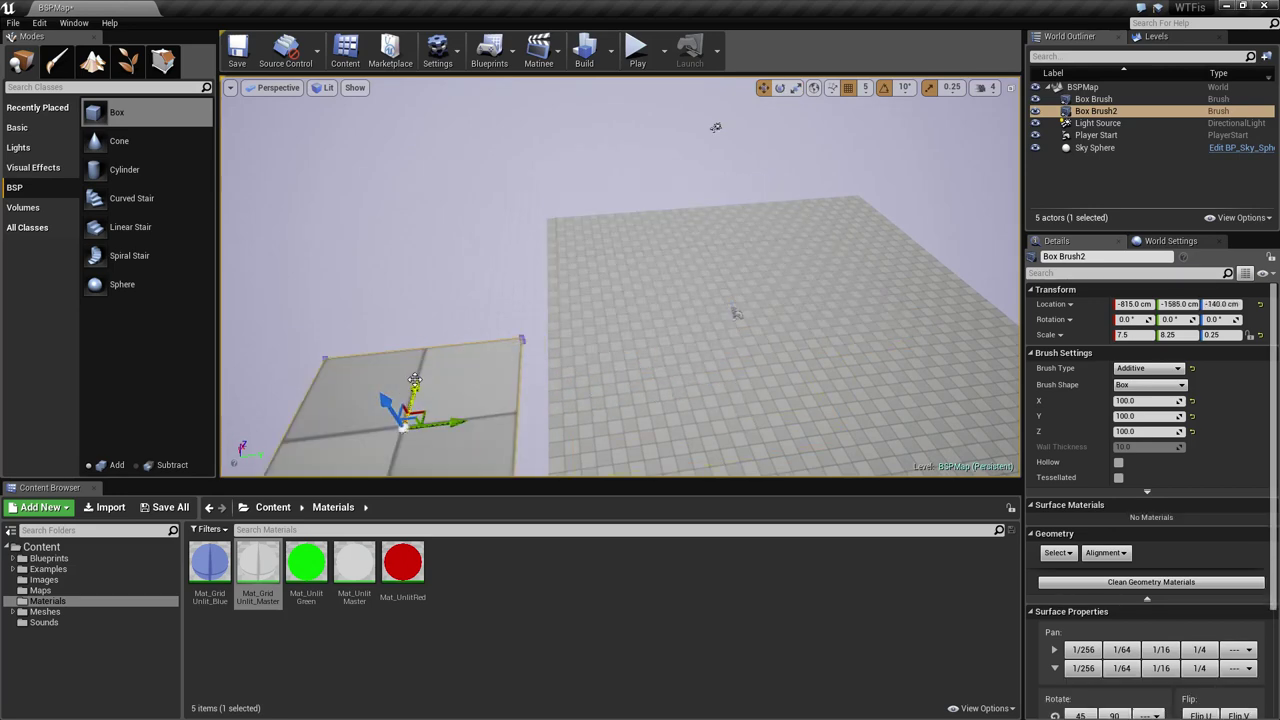
pyautogui.moveTo(380, 395); pyautogui.dragTo(377, 387)
pyautogui.moveTo(377, 387)
pyautogui.mouseDown(button='right')
pyautogui.moveTo(345, 415)
pyautogui.moveTo(280, 375)
pyautogui.moveTo(300, 385)
pyautogui.mouseUp(button='right')
# - Examine the brush settings and surface material of the flattened box brush beside the floor
pyautogui.click(771, 371)
pyautogui.moveTo(771, 371); pyautogui.dragTo(755, 383, button='right')
pyautogui.press('Escape')
pyautogui.moveTo(856, 376); pyautogui.dragTo(735, 366, button='right')
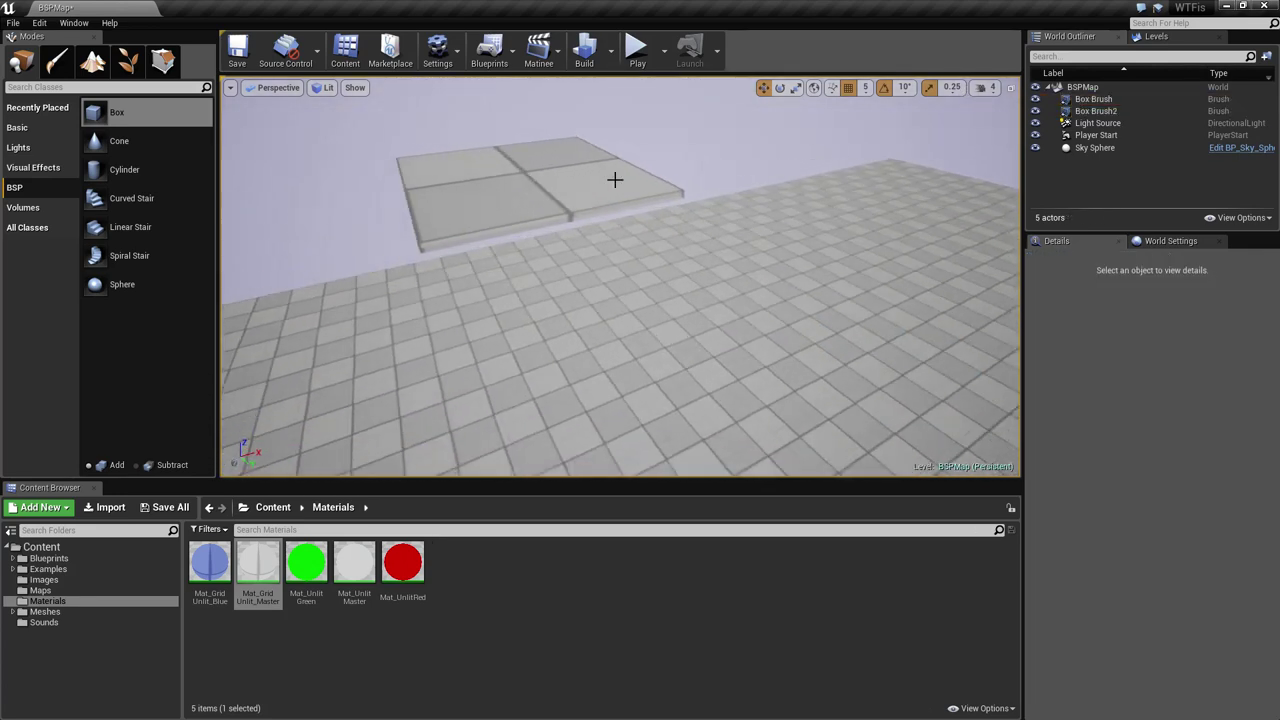
pyautogui.click(553, 183)
pyautogui.scroll(-2, 1090, 460)
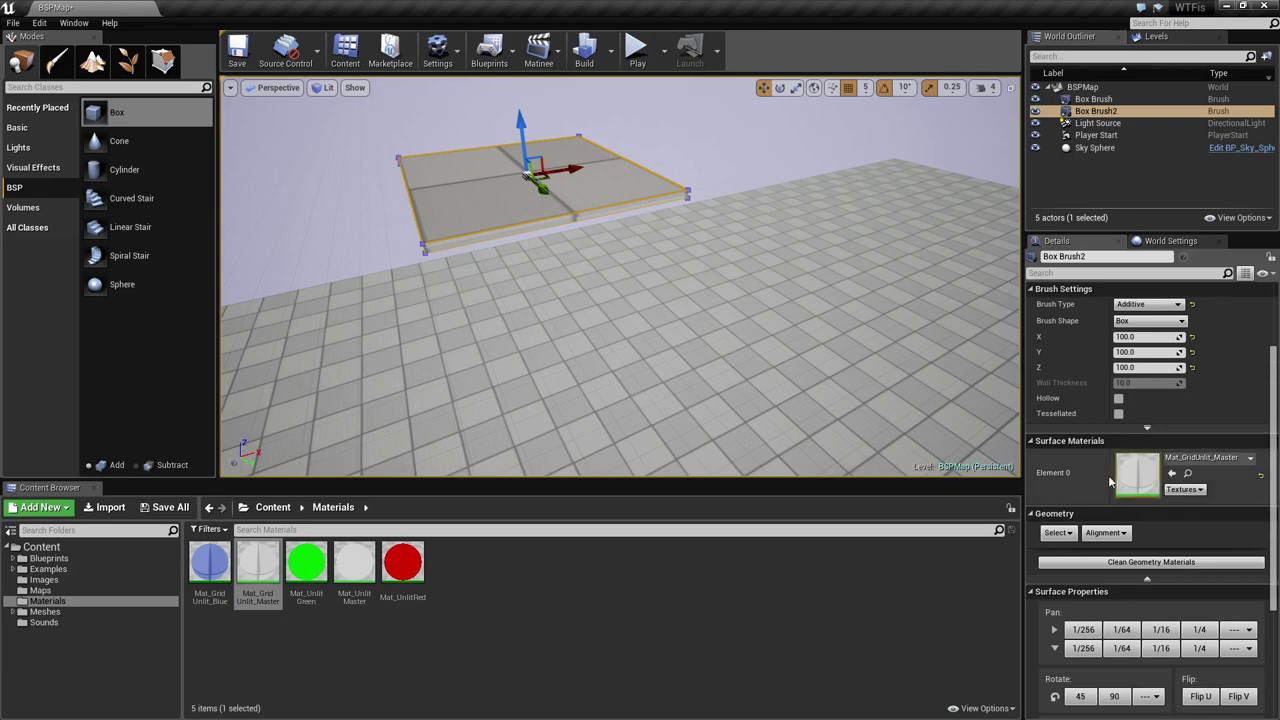
pyautogui.moveTo(966, 398); pyautogui.dragTo(933, 415, button='right')
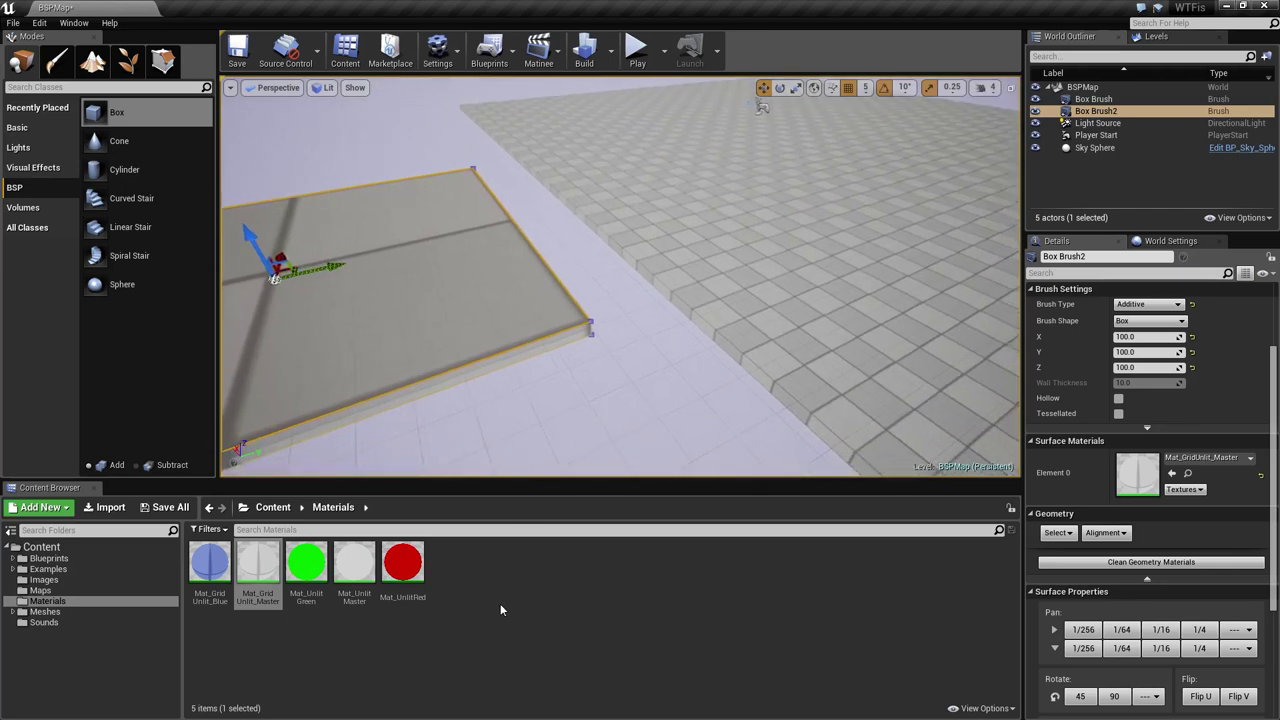
# - Add a box brush near the floor's edge and apply Mat_GridUnlit_Blue to its faces one at a time
pyautogui.moveTo(115, 116)
pyautogui.mouseDown()
pyautogui.moveTo(752, 242)
pyautogui.moveTo(774, 232)
pyautogui.mouseUp()
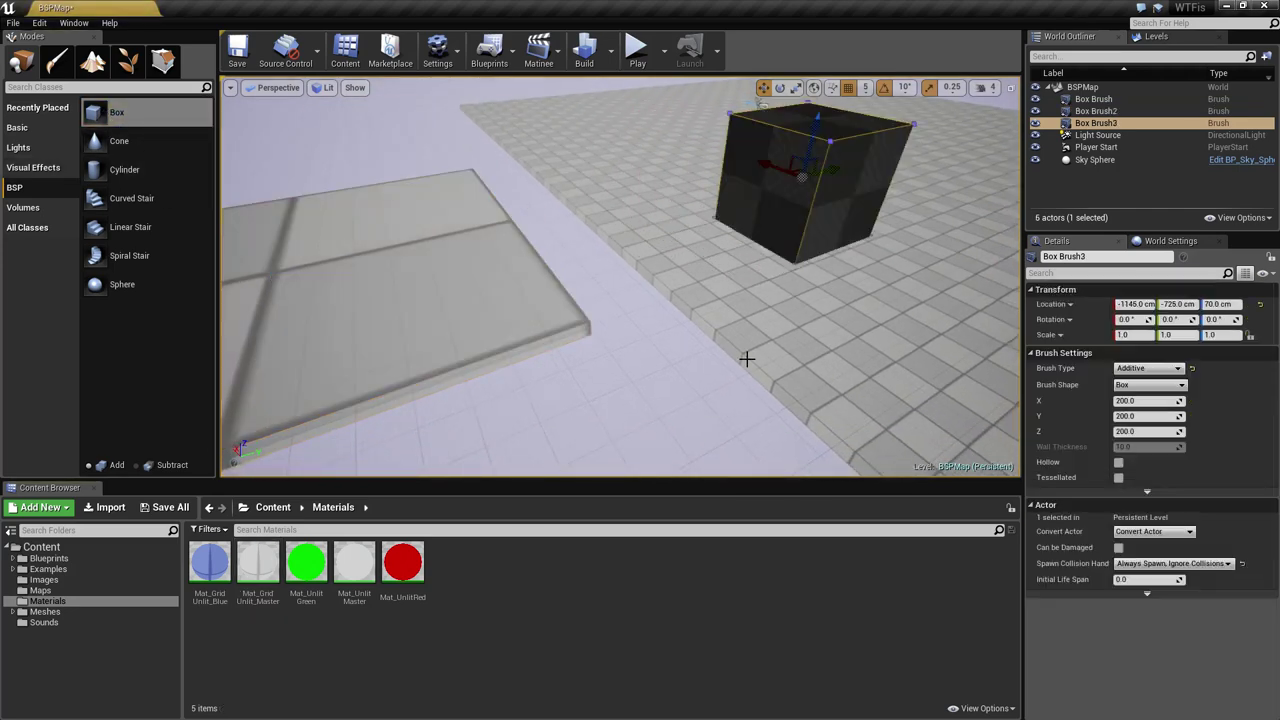
pyautogui.moveTo(746, 357)
pyautogui.mouseDown(button='right')
pyautogui.moveTo(780, 315)
pyautogui.moveTo(704, 388)
pyautogui.mouseUp(button='right')
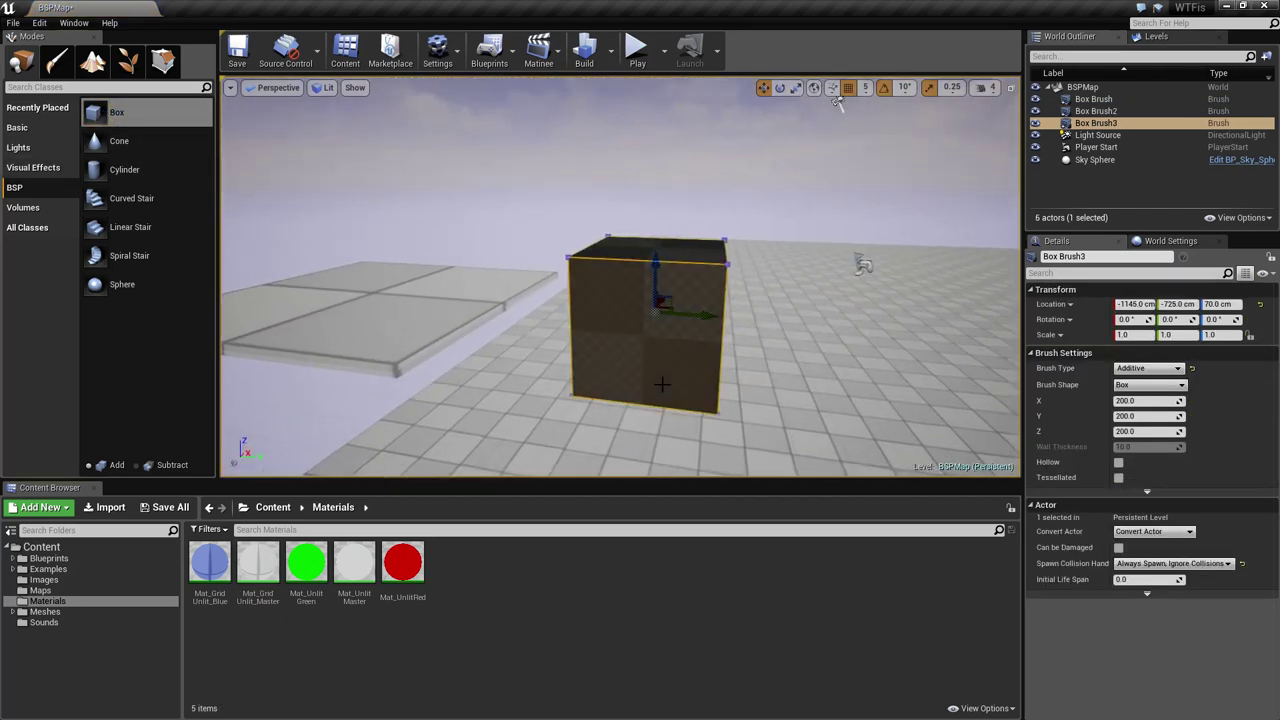
pyautogui.moveTo(210, 562); pyautogui.dragTo(642, 379)
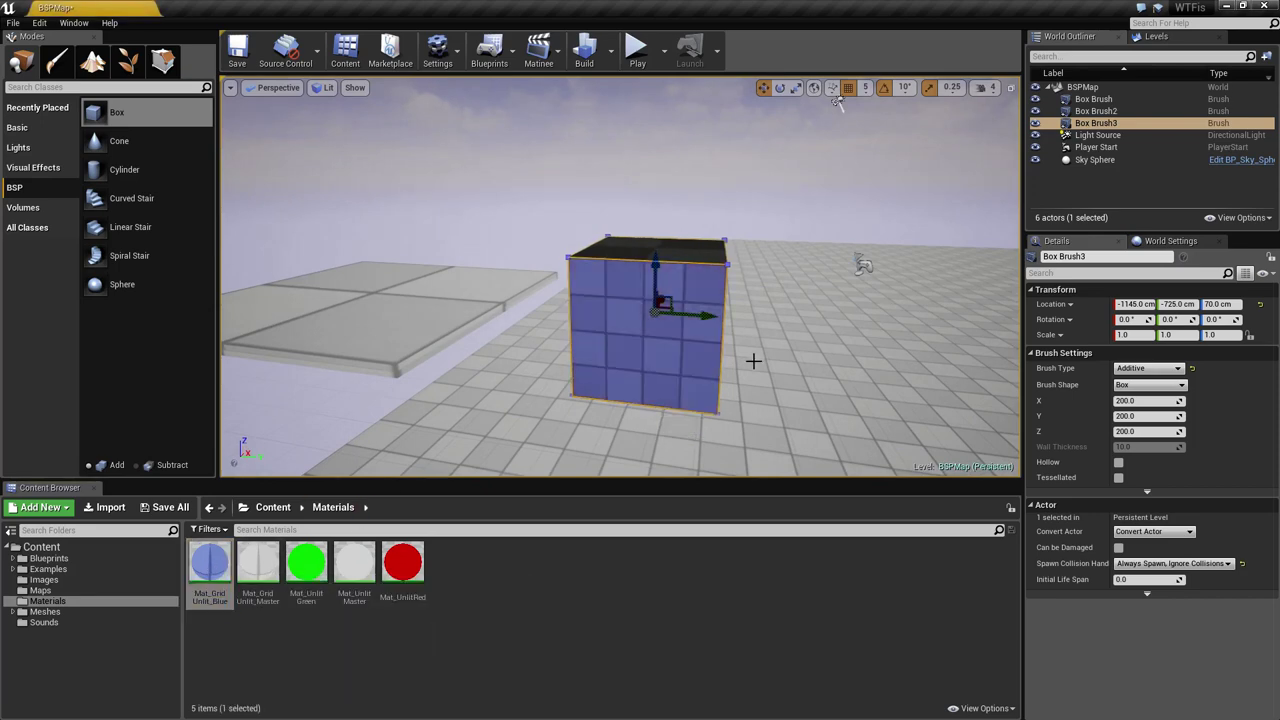
pyautogui.moveTo(754, 361); pyautogui.dragTo(540, 365, button='right')
pyautogui.moveTo(213, 558); pyautogui.dragTo(583, 413)
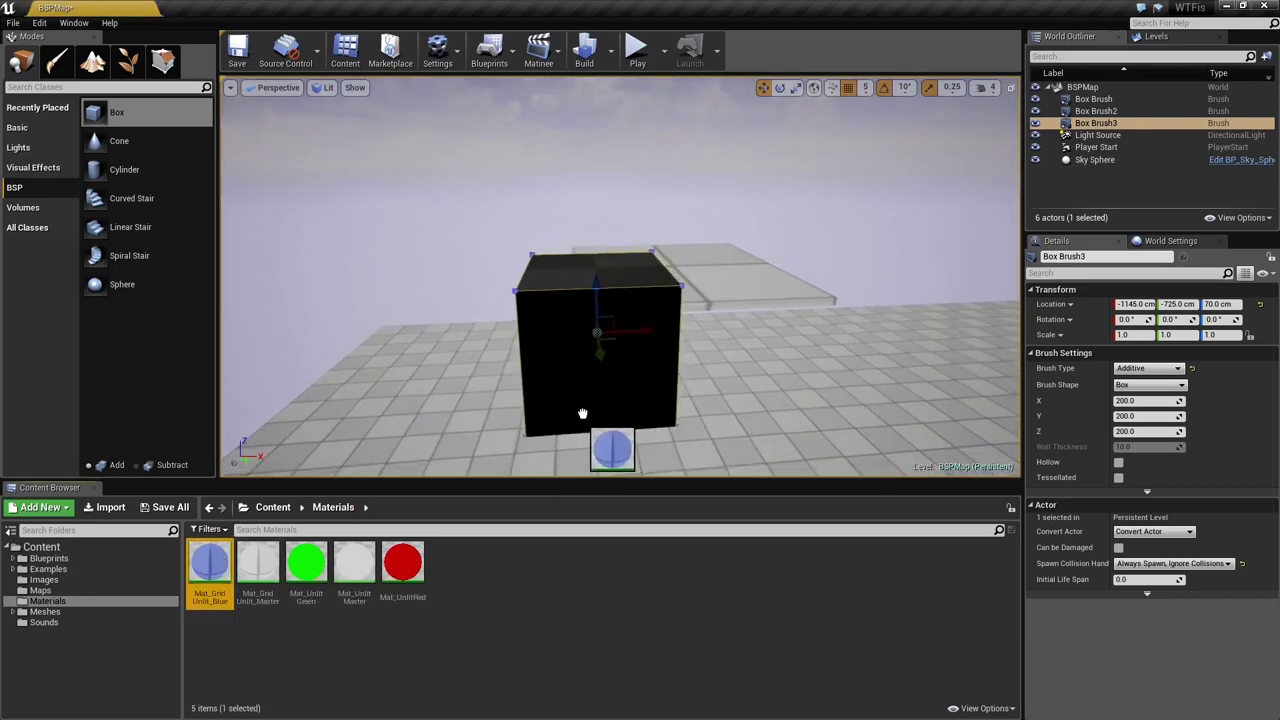
pyautogui.moveTo(752, 380); pyautogui.dragTo(550, 378, button='right')
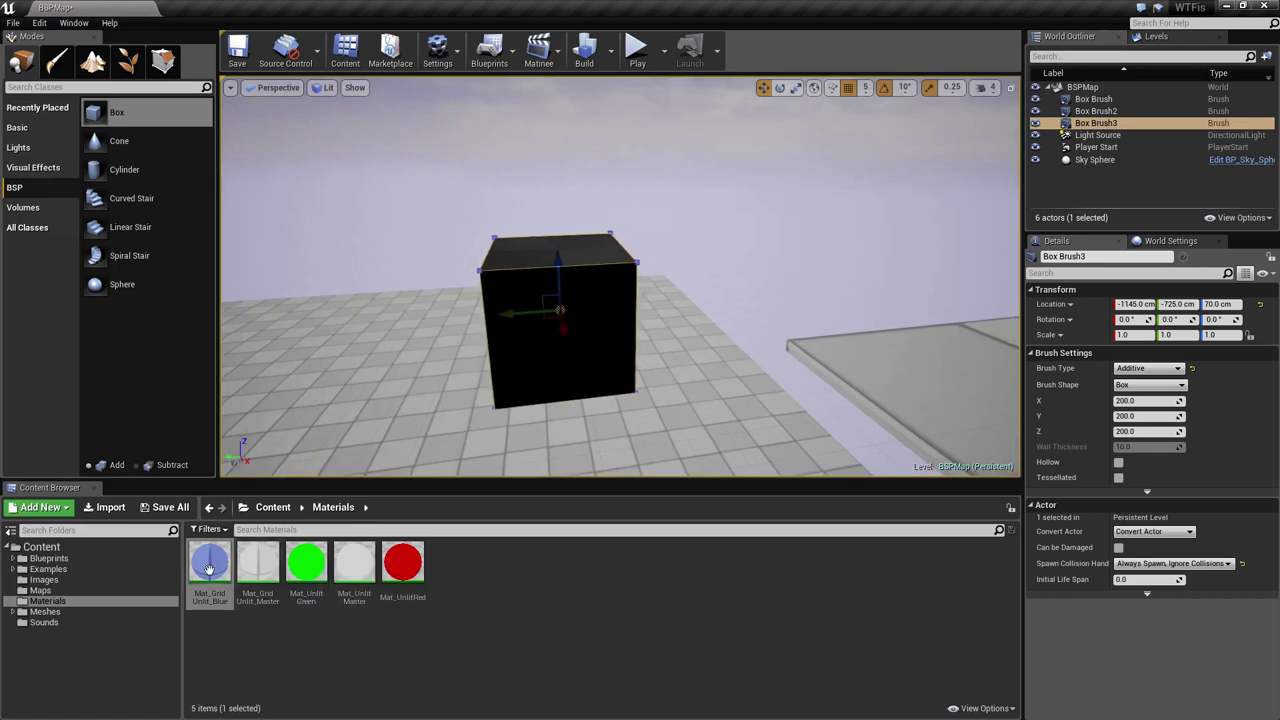
pyautogui.moveTo(210, 566); pyautogui.dragTo(572, 368)
pyautogui.moveTo(572, 368); pyautogui.dragTo(700, 412, button='right')
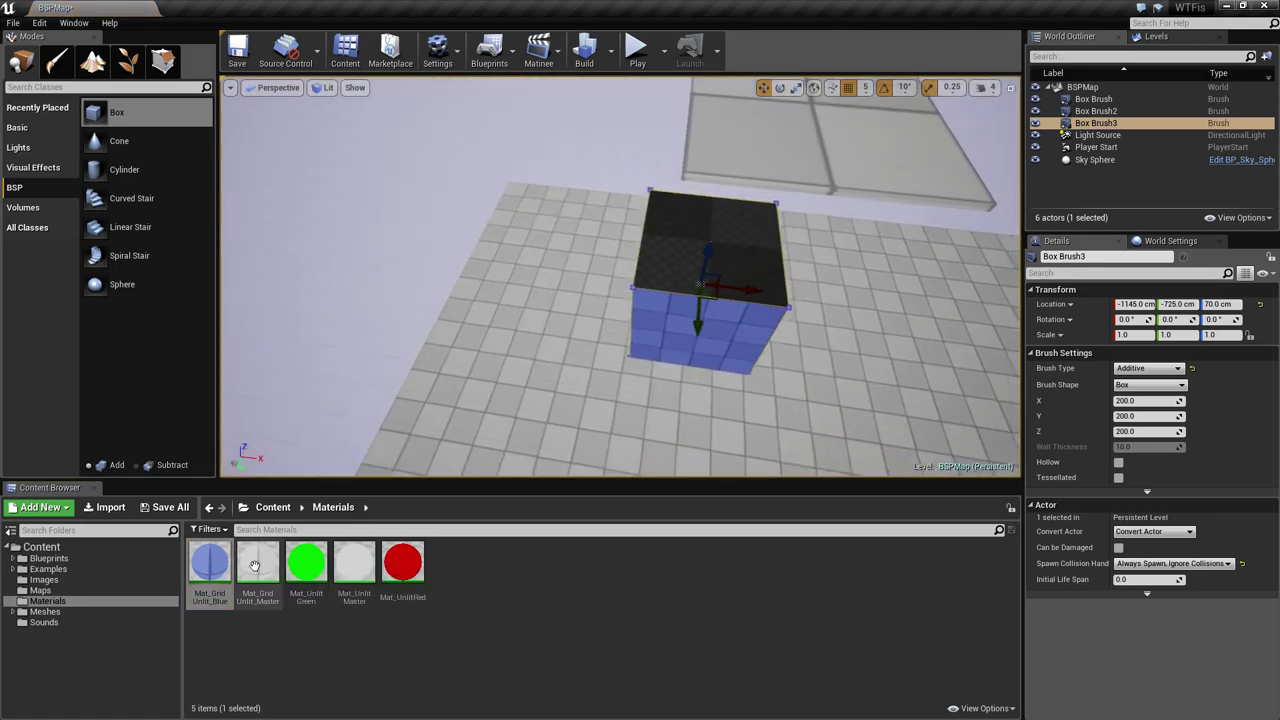
pyautogui.moveTo(675, 228); pyautogui.dragTo(675, 228)
pyautogui.moveTo(675, 228)
pyautogui.mouseDown(button='right')
pyautogui.moveTo(640, 260)
pyautogui.moveTo(610, 250)
pyautogui.moveTo(650, 190)
pyautogui.moveTo(740, 220)
pyautogui.moveTo(660, 222)
pyautogui.mouseUp(button='right')
pyautogui.moveTo(210, 564); pyautogui.dragTo(680, 352)
pyautogui.moveTo(680, 352); pyautogui.dragTo(720, 311, button='right')
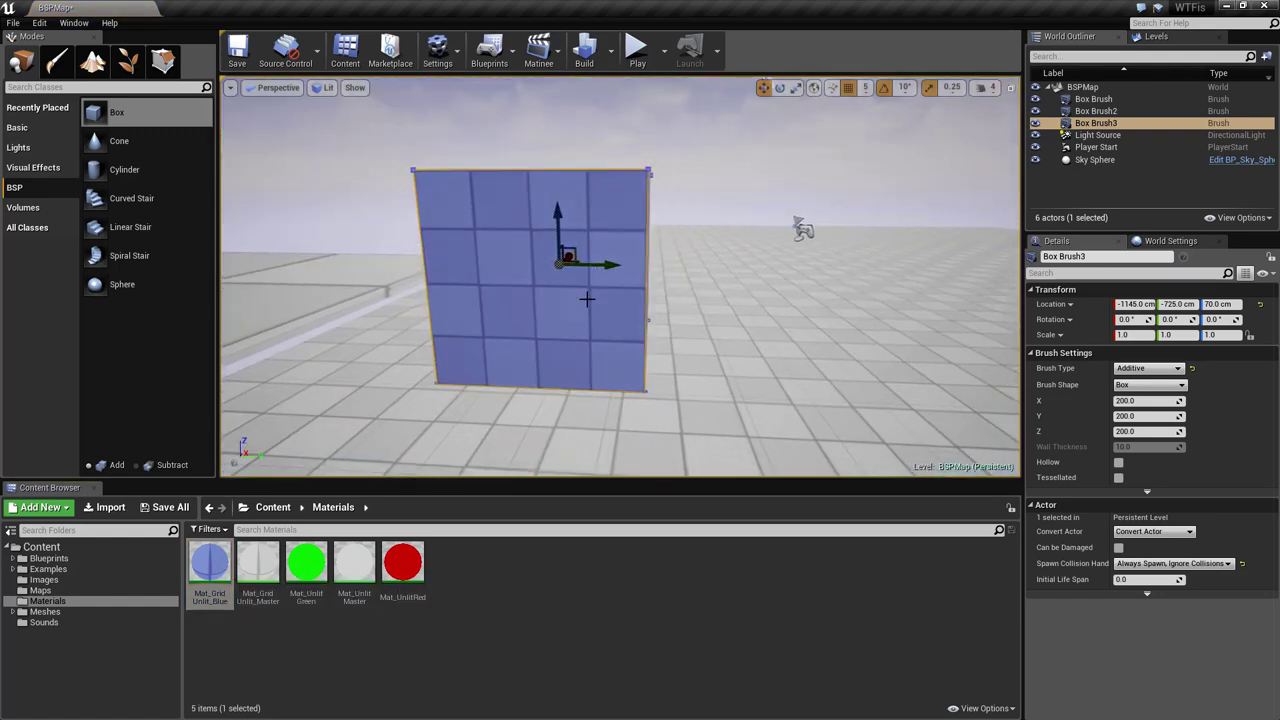
# - Delete the blue-textured box brush and add an untextured box brush on the floor, raised to Z 140 cm
pyautogui.press('Delete')
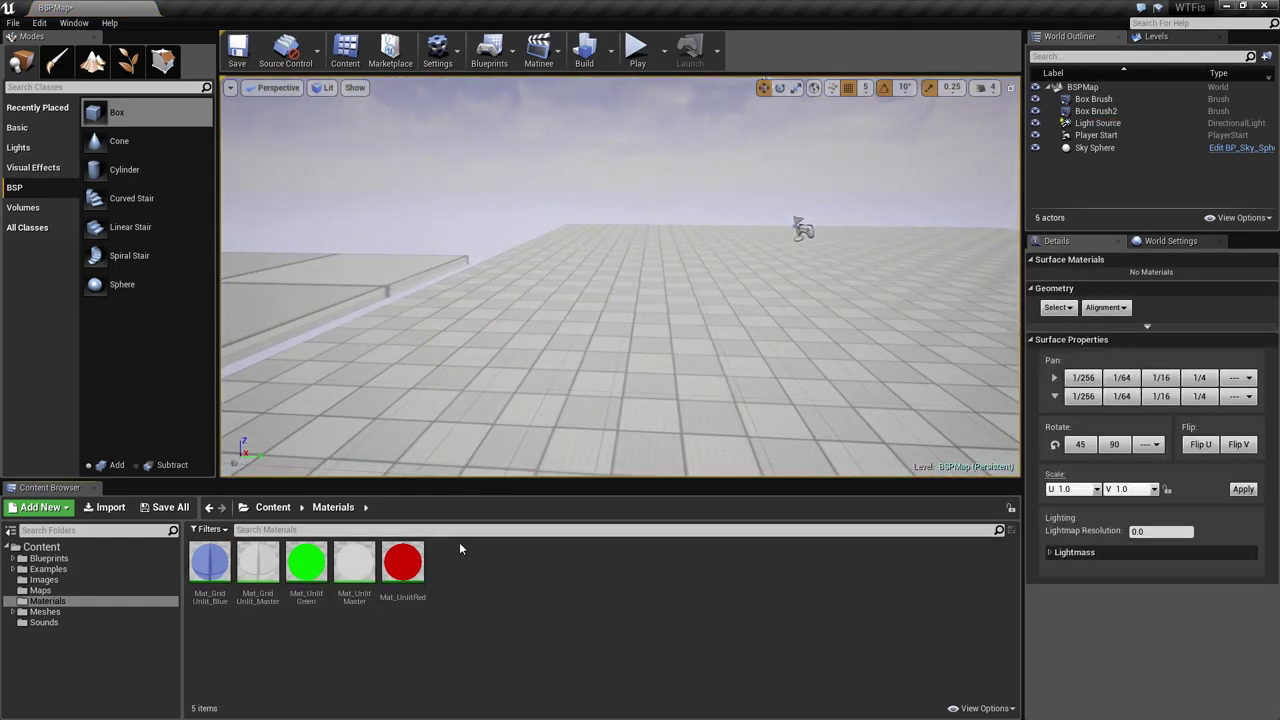
pyautogui.moveTo(107, 115)
pyautogui.mouseDown()
pyautogui.moveTo(634, 286)
pyautogui.moveTo(646, 318)
pyautogui.mouseUp()
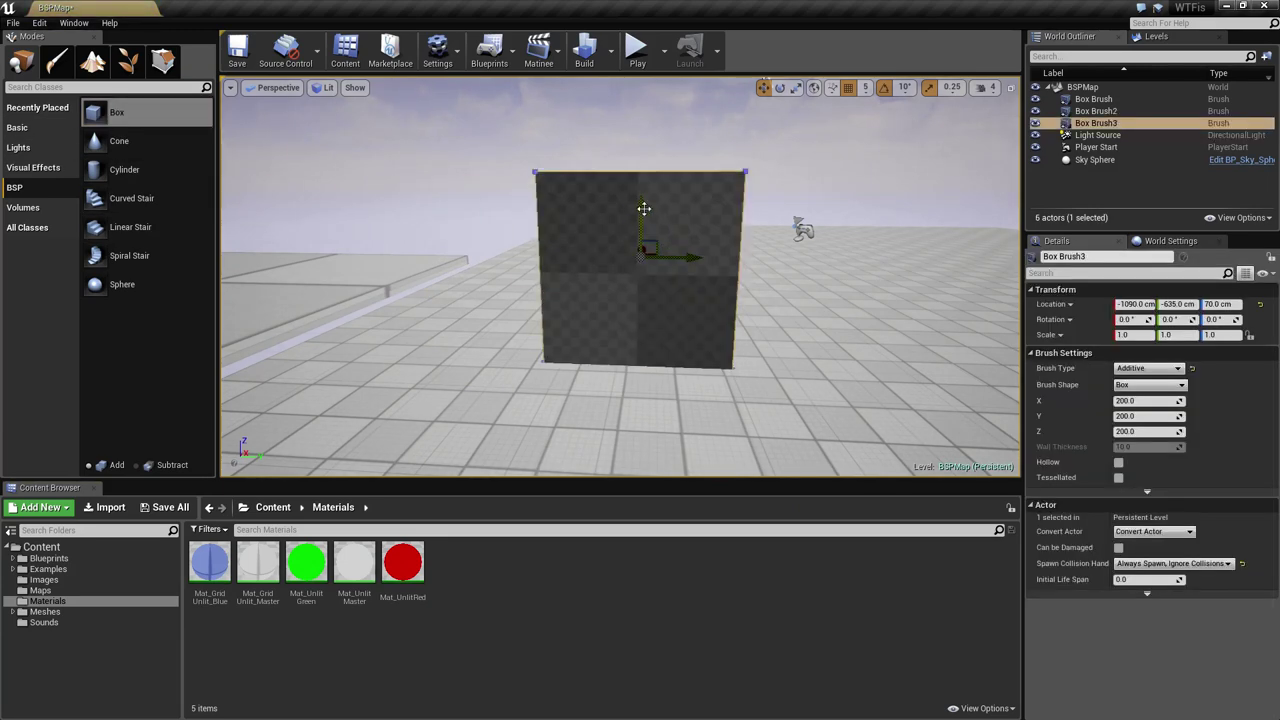
pyautogui.moveTo(651, 149); pyautogui.dragTo(651, 148)
pyautogui.moveTo(651, 148)
pyautogui.mouseDown(button='right')
pyautogui.moveTo(645, 115)
pyautogui.moveTo(590, 150)
pyautogui.moveTo(575, 115)
pyautogui.moveTo(555, 155)
pyautogui.mouseUp(button='right')
pyautogui.moveTo(843, 350); pyautogui.dragTo(843, 283, button='right')
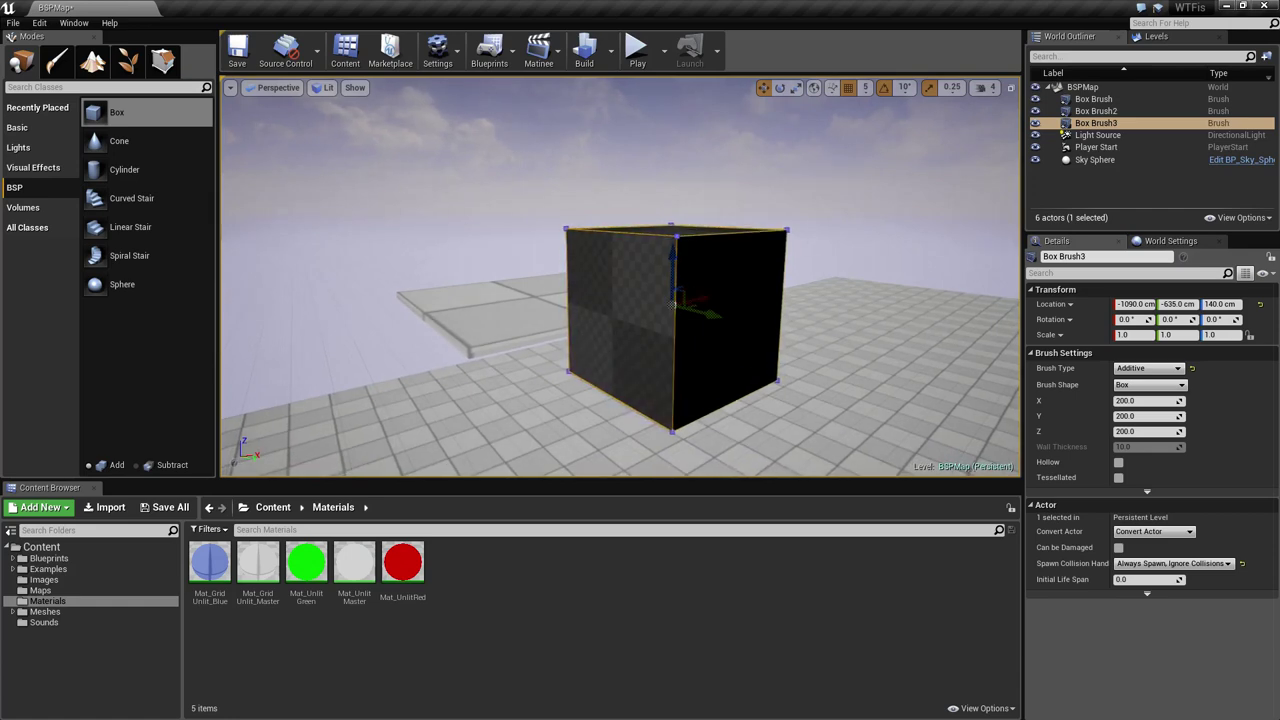
# - Select all surfaces of the raised box brush with Select Matching Brush and apply Mat_GridUnlit_Blue to them
pyautogui.moveTo(749, 320)
pyautogui.mouseDown(button='right')
pyautogui.moveTo(670, 285)
pyautogui.moveTo(749, 320)
pyautogui.moveTo(820, 300)
pyautogui.moveTo(680, 300)
pyautogui.mouseUp(button='right')
pyautogui.press('Escape')
pyautogui.click(735, 325)
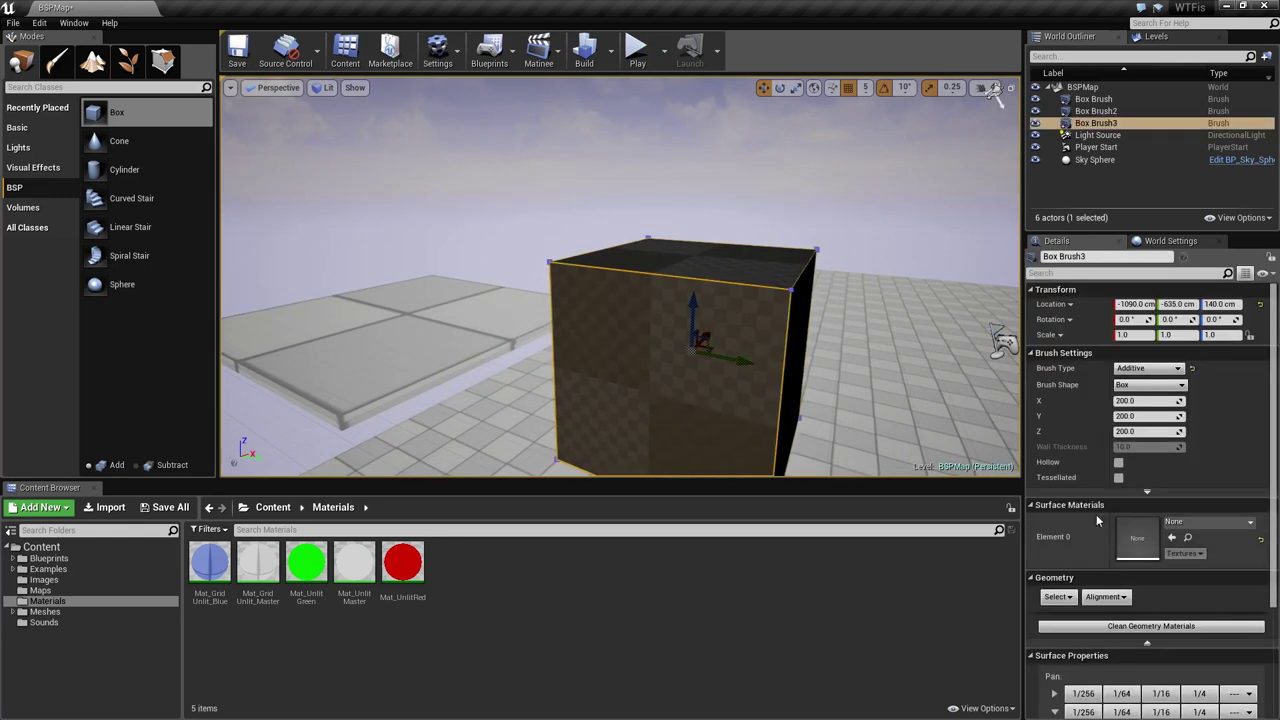
pyautogui.scroll(-3, 1097, 520)
pyautogui.click(1058, 470)
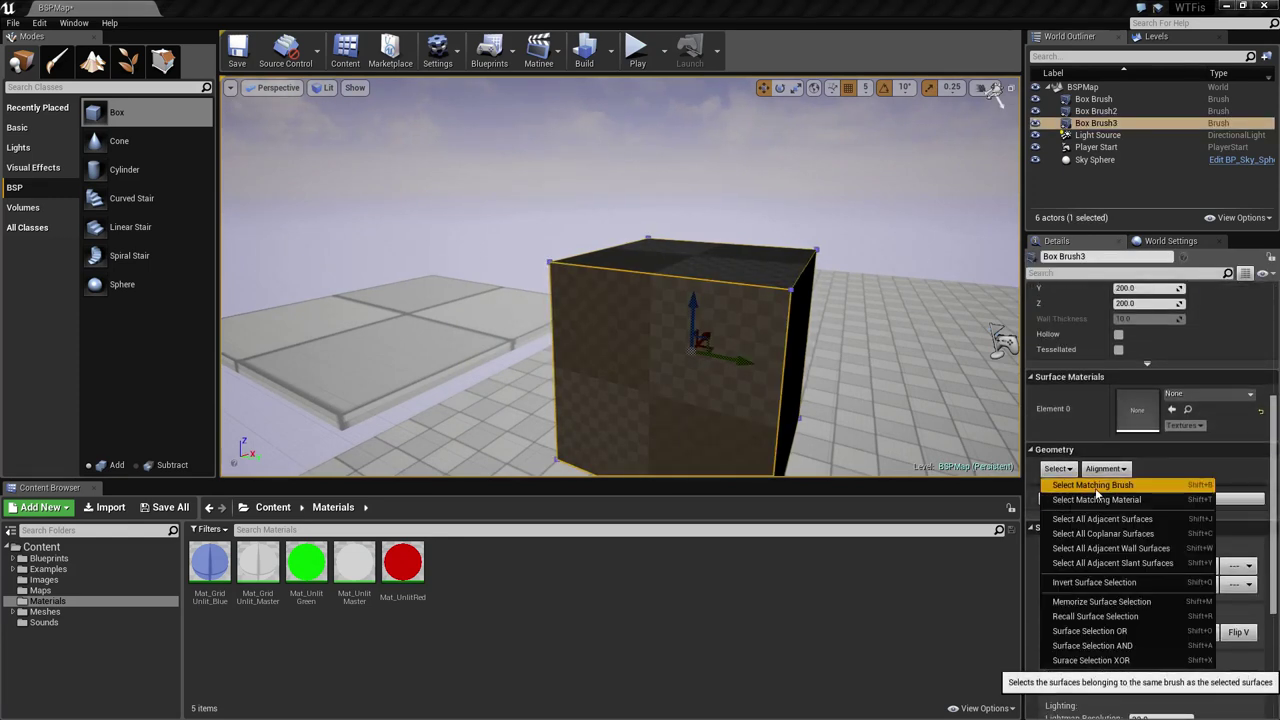
pyautogui.click(1097, 493)
pyautogui.press('d')
pyautogui.moveTo(838, 301)
pyautogui.mouseDown(button='right')
pyautogui.moveTo(640, 301)
pyautogui.moveTo(800, 305)
pyautogui.moveTo(780, 298)
pyautogui.mouseUp(button='right')
pyautogui.moveTo(210, 563); pyautogui.dragTo(1140, 411)
# - Check the blue material around the raised box brush and delete the brush
pyautogui.moveTo(850, 330)
pyautogui.mouseDown(button='right')
pyautogui.moveTo(835, 318)
pyautogui.moveTo(1110, 315)
pyautogui.moveTo(850, 325)
pyautogui.mouseUp(button='right')
pyautogui.press('a')
pyautogui.press('d')
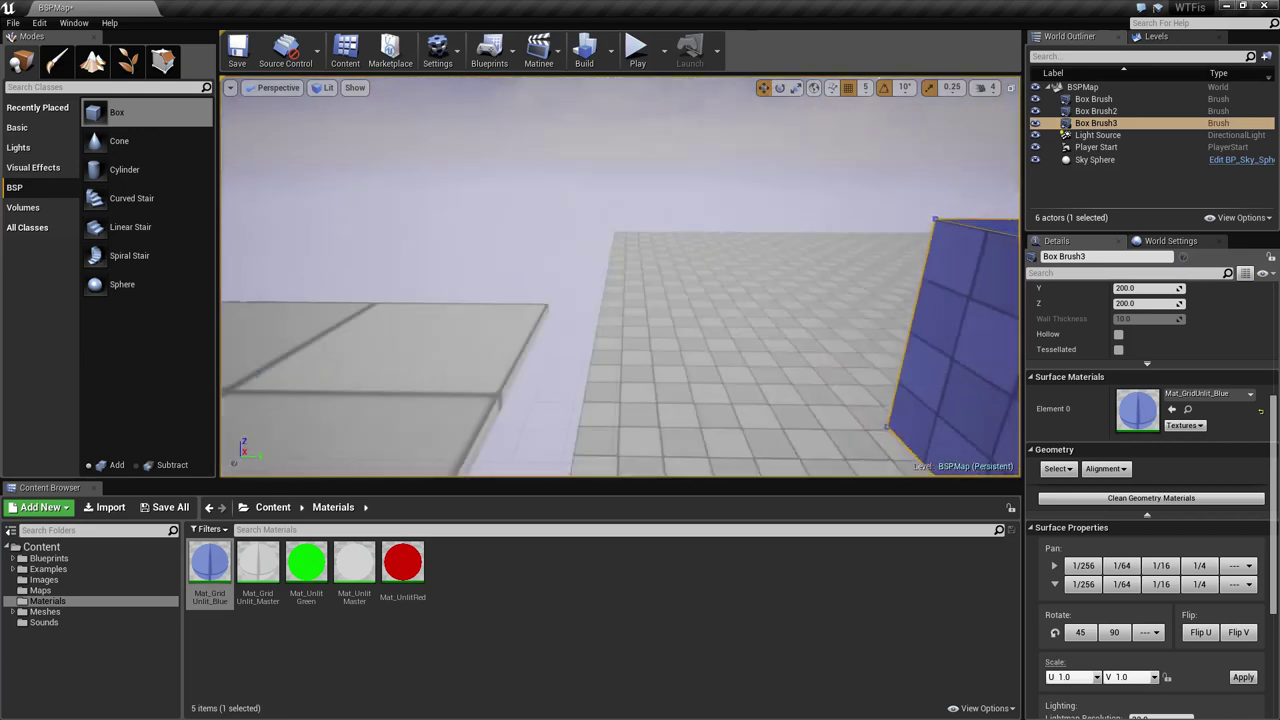
pyautogui.moveTo(677, 337); pyautogui.dragTo(925, 337, button='right')
pyautogui.click(1064, 472)
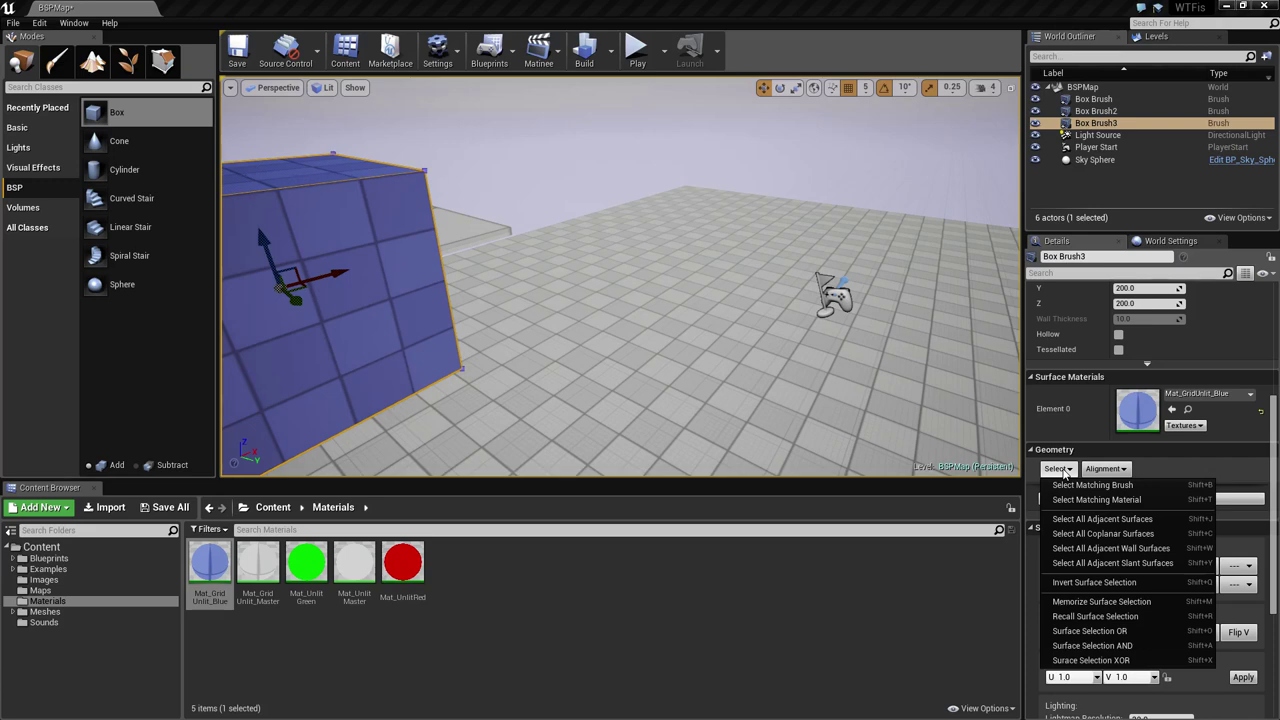
pyautogui.moveTo(459, 323); pyautogui.dragTo(462, 307, button='right')
pyautogui.press('Delete')
# - Add a box brush with the Mat_GridUnlit_Blue material near the floor's far edge
pyautogui.moveTo(667, 387)
pyautogui.mouseDown(button='right')
pyautogui.moveTo(500, 352)
pyautogui.moveTo(275, 335)
pyautogui.mouseUp(button='right')
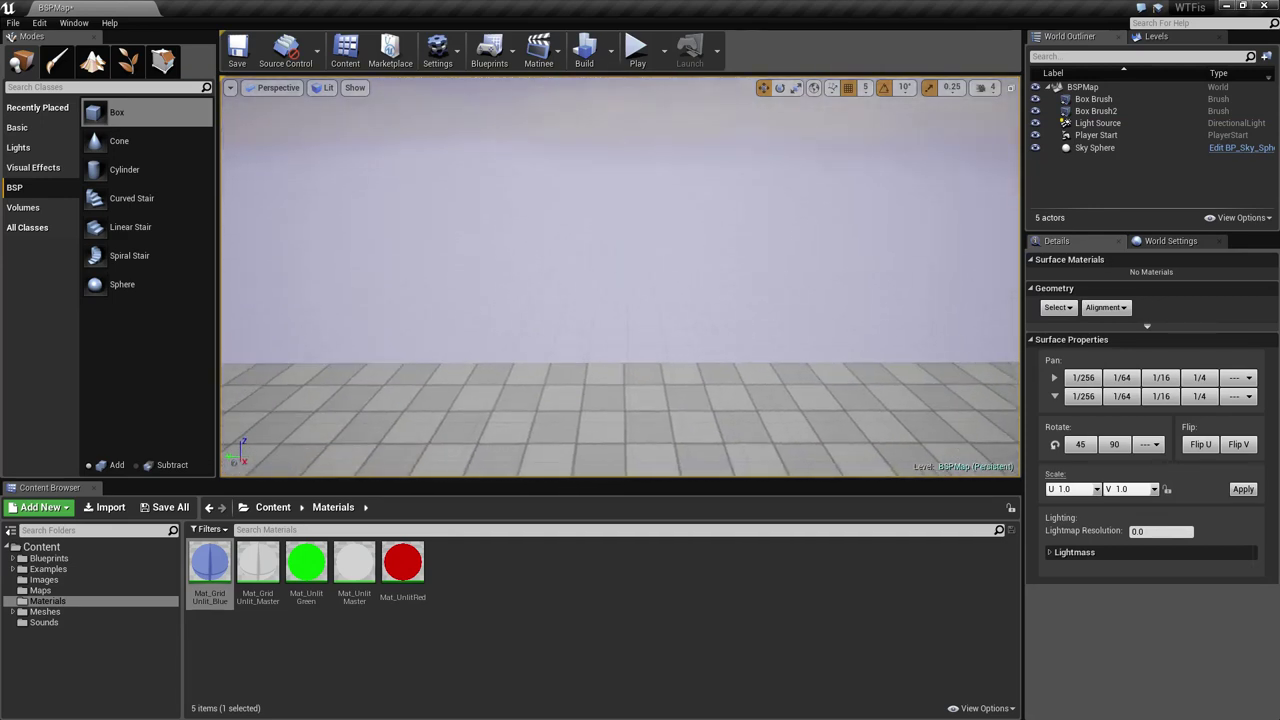
pyautogui.moveTo(93, 116); pyautogui.dragTo(645, 384)
pyautogui.moveTo(697, 372); pyautogui.dragTo(650, 372, button='right')
# - Scale the blue box brush into a wall, to 10.75 in Y and 4.0 in Z
pyautogui.press('space')
pyautogui.press('space')
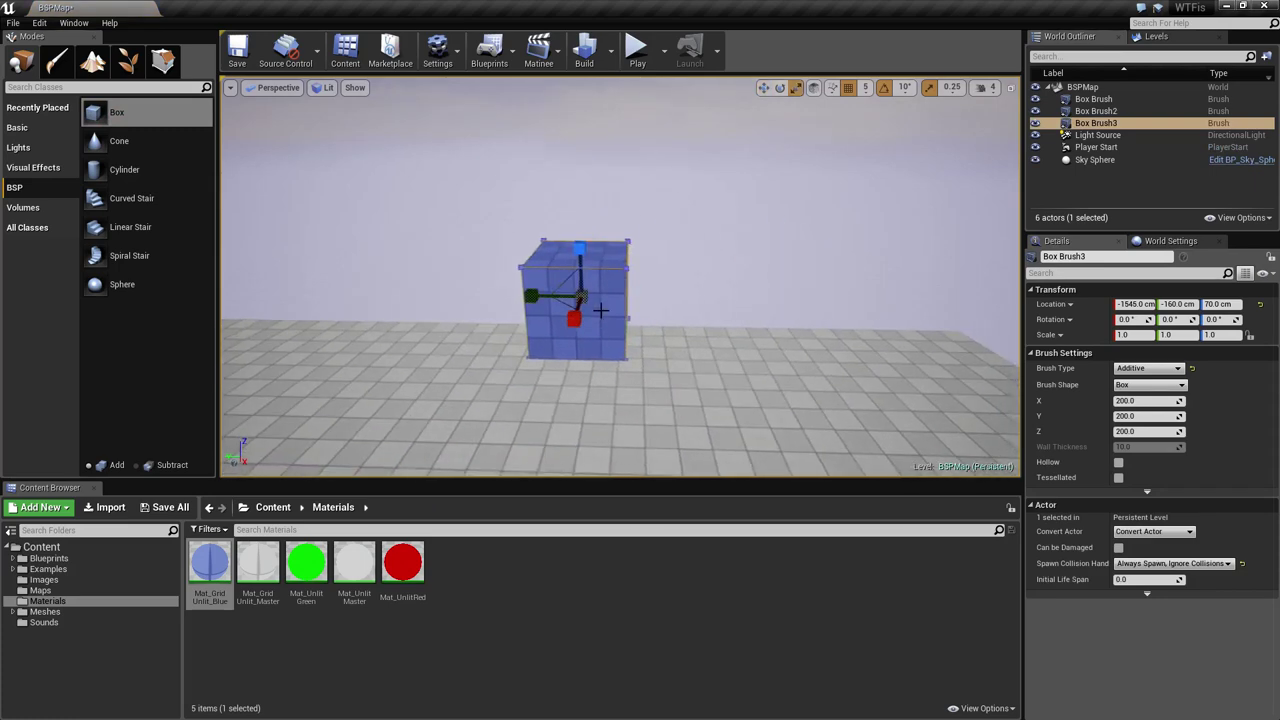
pyautogui.moveTo(531, 296); pyautogui.dragTo(470, 296)
pyautogui.moveTo(831, 340); pyautogui.dragTo(715, 340, button='right')
pyautogui.moveTo(729, 274); pyautogui.dragTo(722, 274)
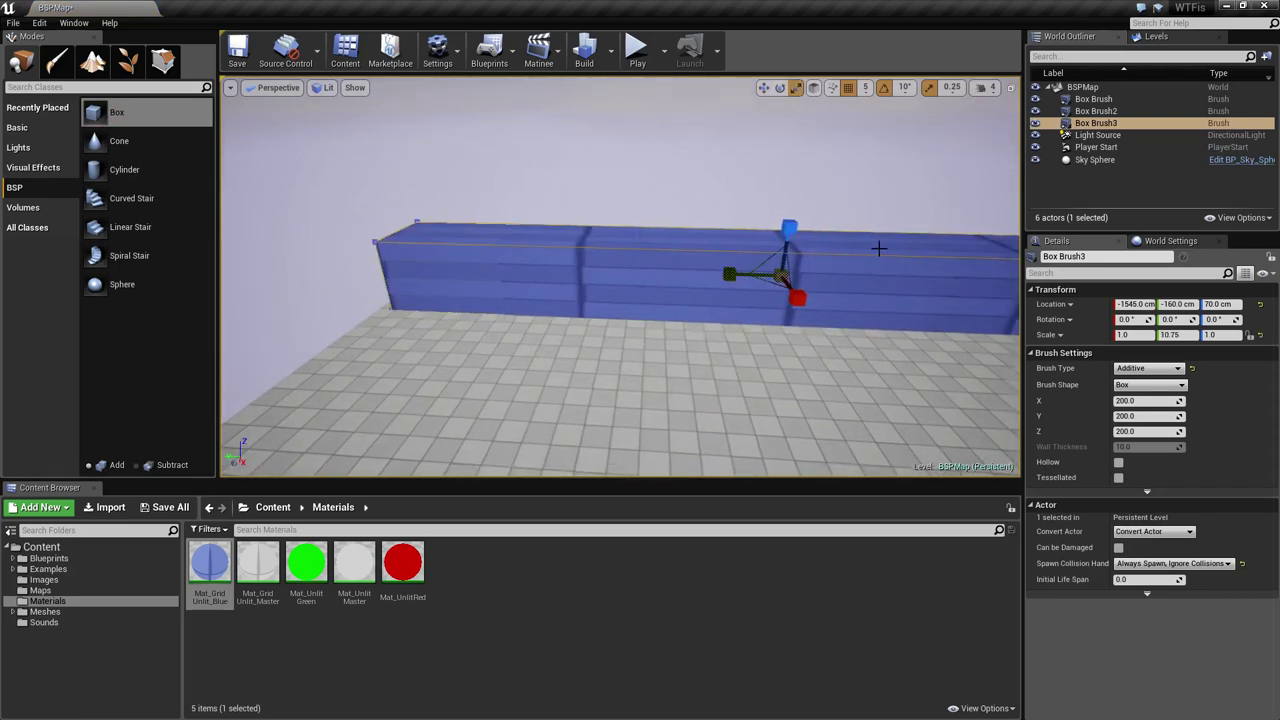
pyautogui.moveTo(789, 229); pyautogui.dragTo(789, 140)
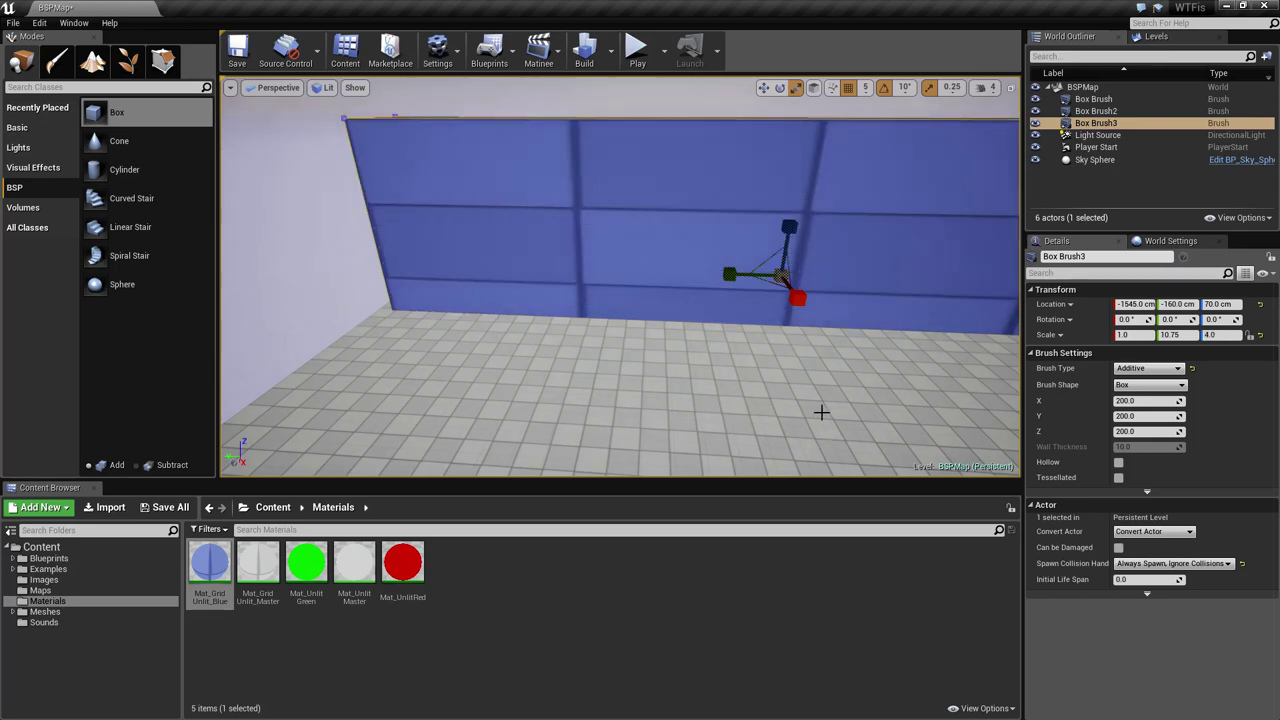
# - Move the blue wall brush along the floor's edge to Y -80 cm
pyautogui.moveTo(820, 411)
pyautogui.mouseDown(button='right')
pyautogui.moveTo(910, 411)
pyautogui.moveTo(812, 411)
pyautogui.mouseUp(button='right')
pyautogui.press('w')
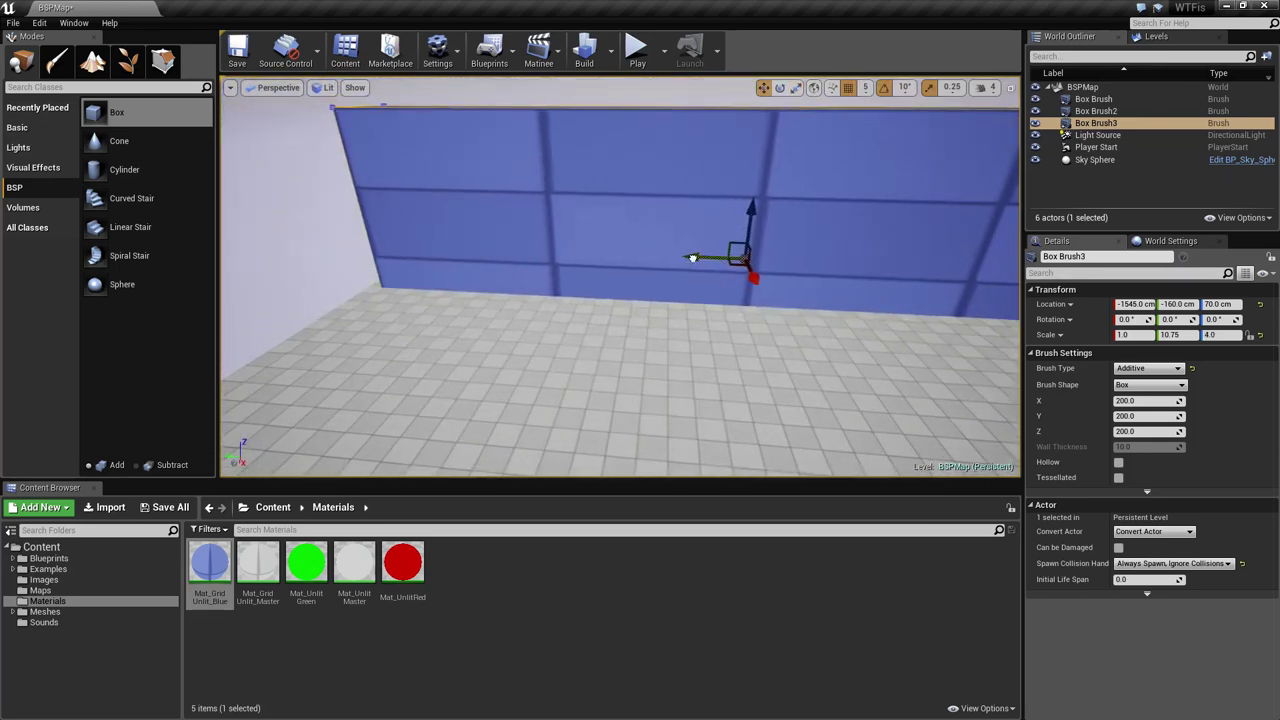
pyautogui.moveTo(664, 258); pyautogui.dragTo(663, 258)
pyautogui.moveTo(772, 354)
pyautogui.mouseDown(button='right')
pyautogui.moveTo(847, 363)
pyautogui.moveTo(762, 344)
pyautogui.moveTo(788, 344)
pyautogui.mouseUp(button='right')
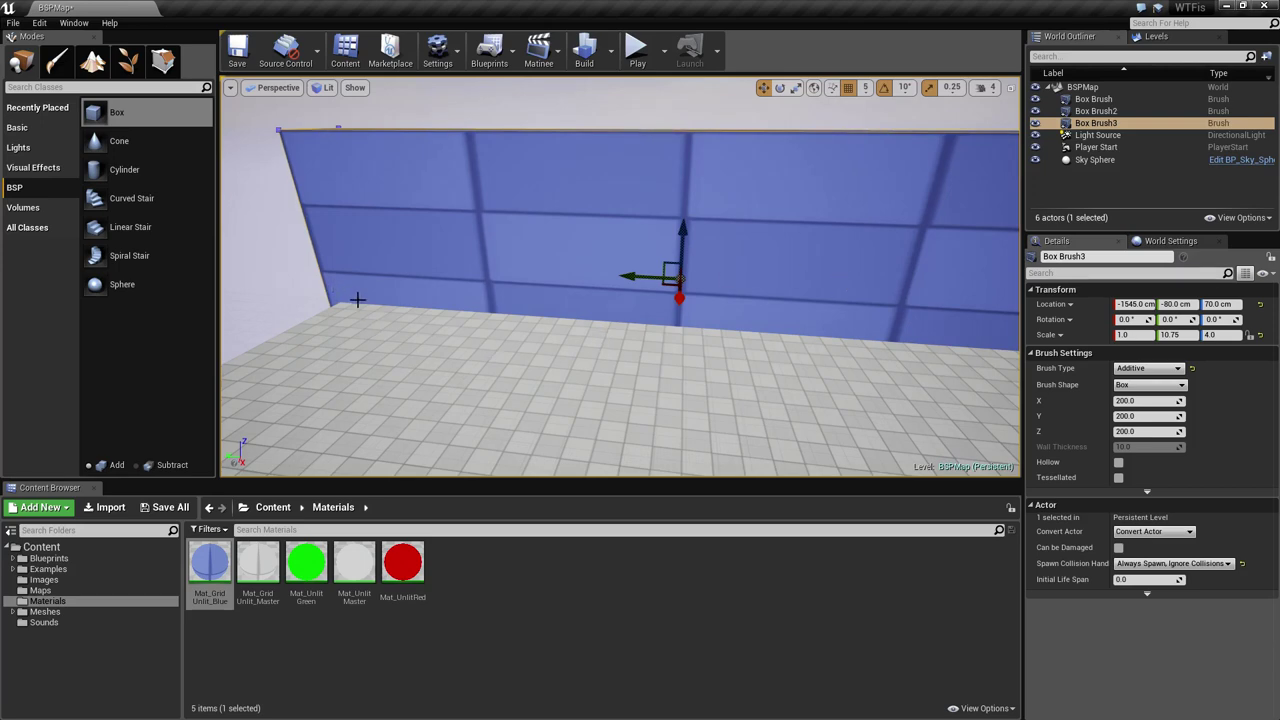
# - Select the blue wall's front surface and pan its texture in U by repeated 1/64 increments
pyautogui.moveTo(696, 379)
pyautogui.mouseDown(button='right')
pyautogui.moveTo(630, 410)
pyautogui.moveTo(612, 366)
pyautogui.moveTo(700, 354)
pyautogui.moveTo(752, 388)
pyautogui.moveTo(786, 306)
pyautogui.moveTo(768, 362)
pyautogui.moveTo(788, 364)
pyautogui.moveTo(770, 358)
pyautogui.mouseUp(button='right')
pyautogui.click(787, 390)
pyautogui.click(737, 296)
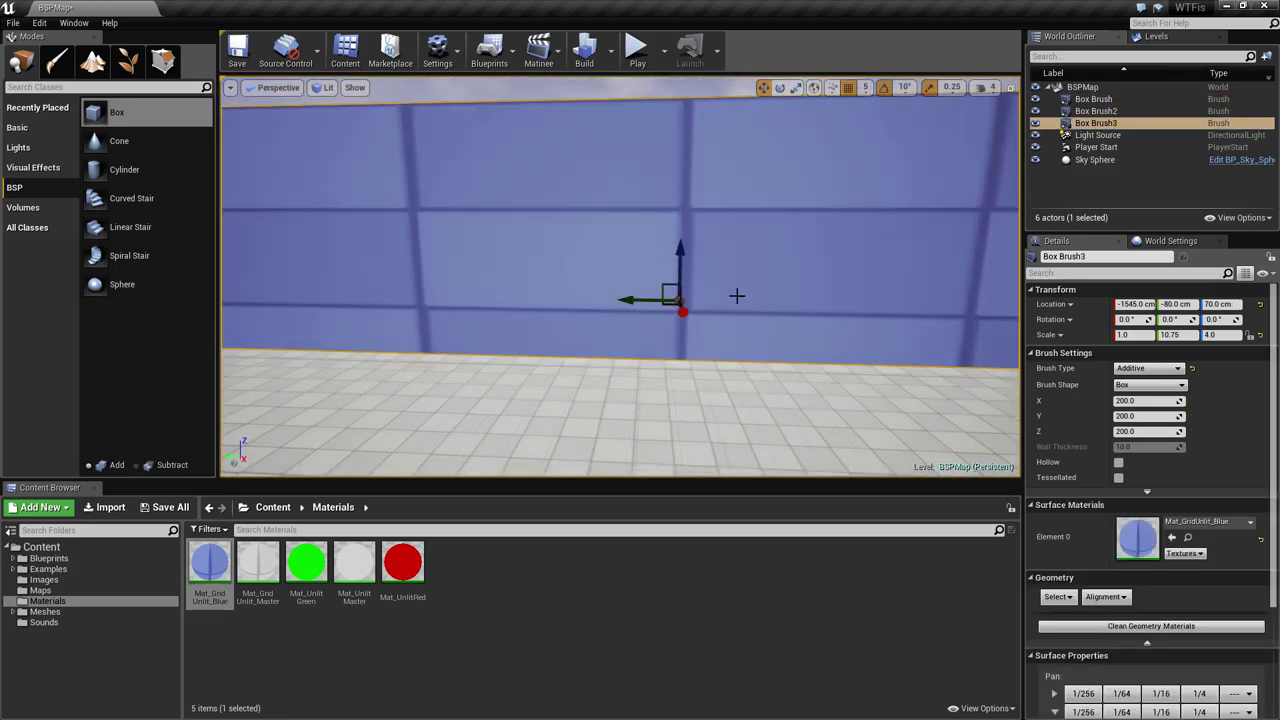
pyautogui.scroll(-3, 1107, 437)
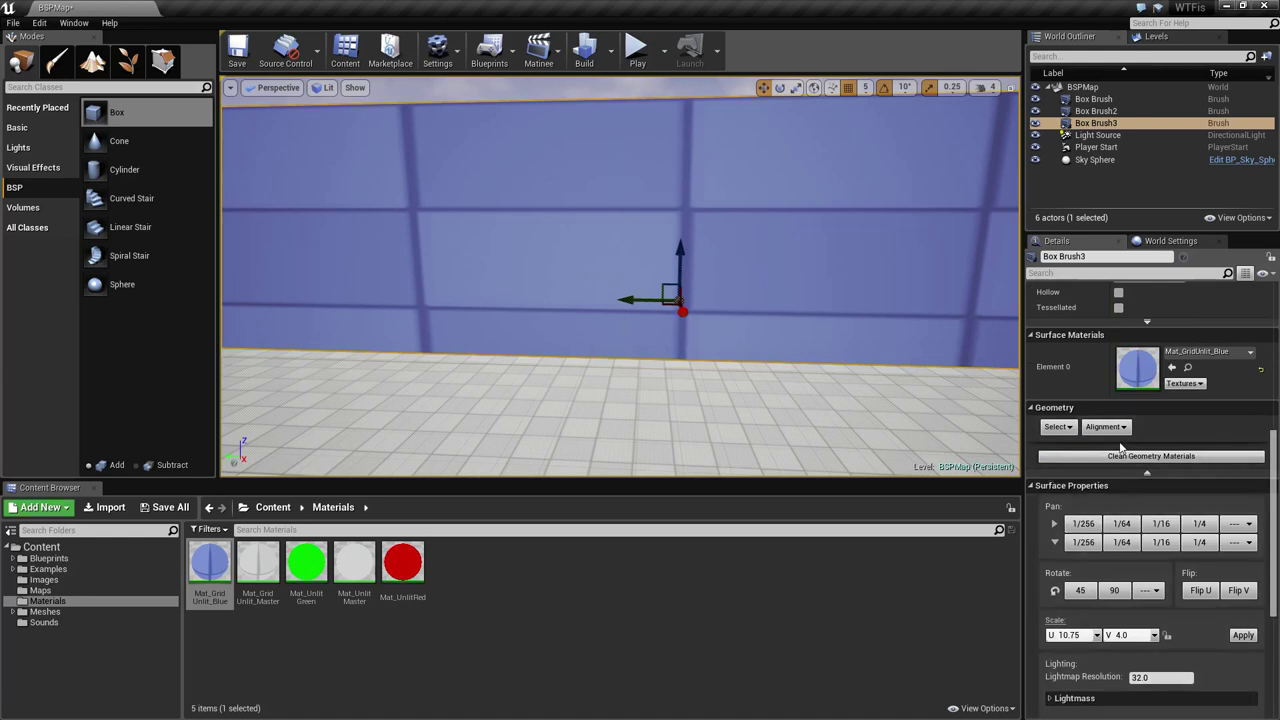
pyautogui.scroll(-1, 1107, 437)
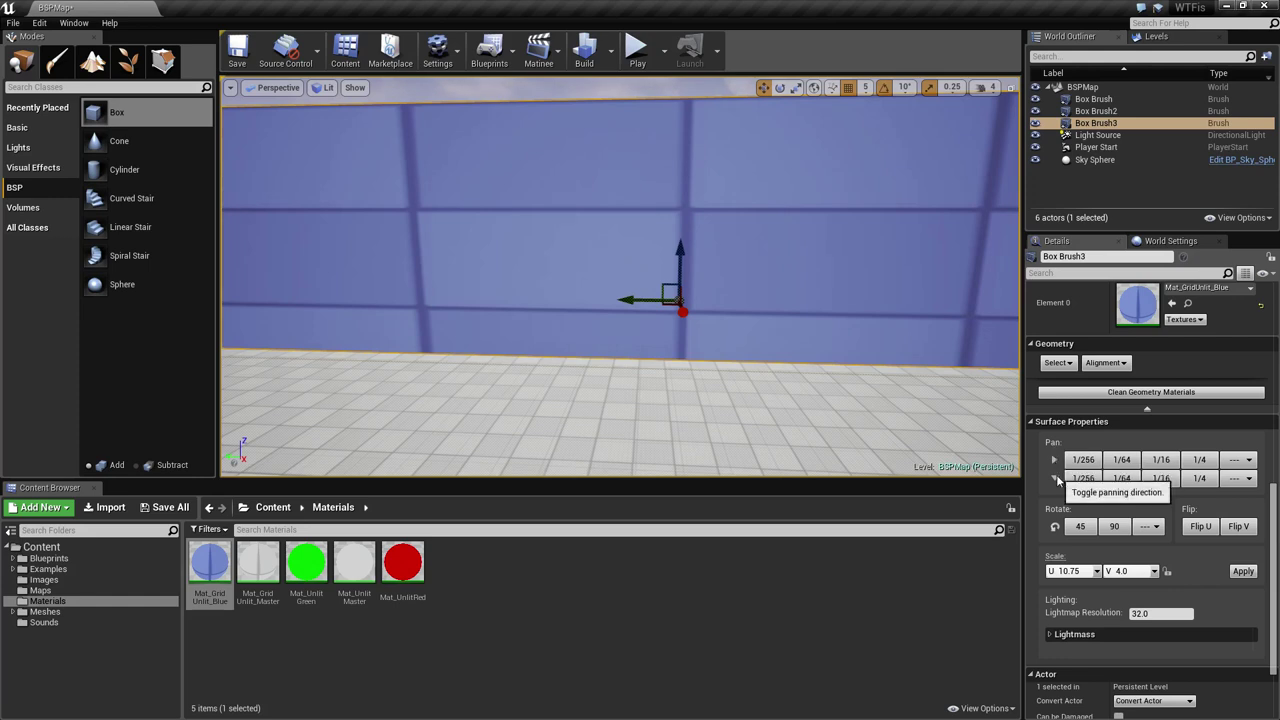
pyautogui.click(1122, 459)
pyautogui.click(1122, 459)
pyautogui.click(1122, 459)
pyautogui.click(1122, 459)
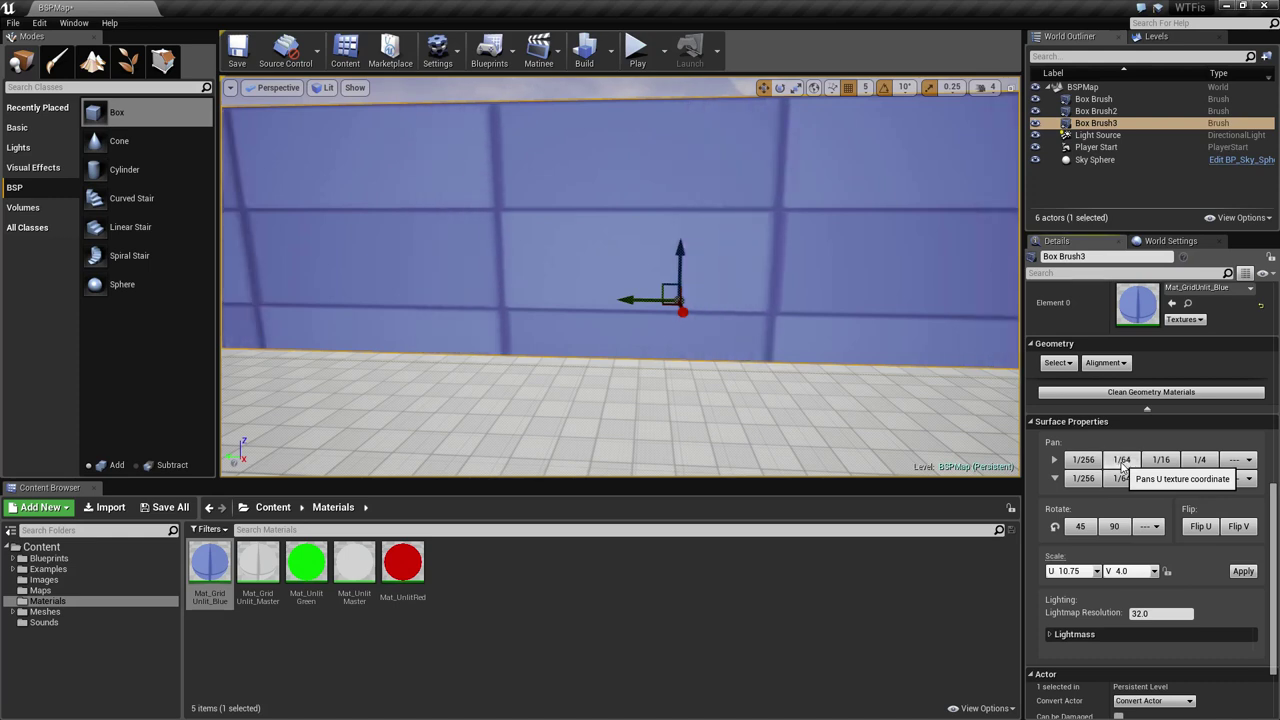
pyautogui.click(1122, 459)
pyautogui.click(1122, 466)
pyautogui.click(1122, 466)
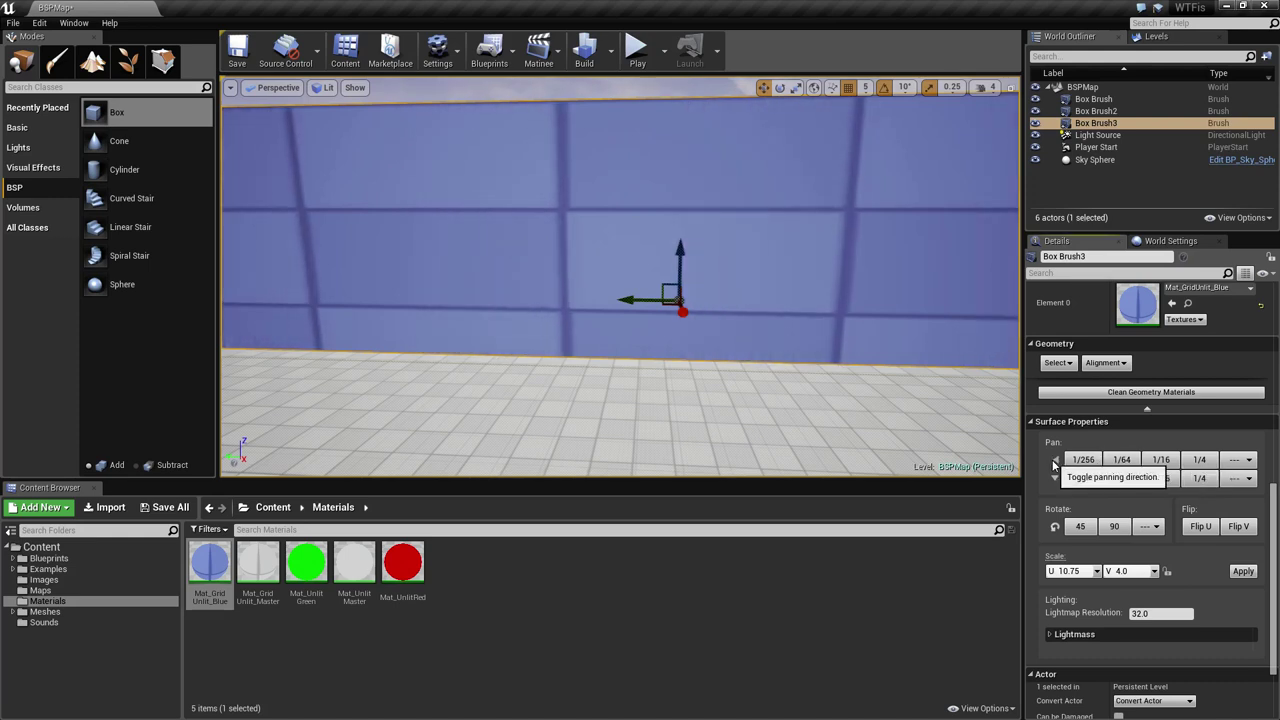
# - Reverse the U panning direction and shift the wall texture back by several 1/64 increments
pyautogui.click(1123, 462)
pyautogui.click(1123, 462)
pyautogui.click(1123, 462)
pyautogui.click(1123, 462)
pyautogui.click(1123, 462)
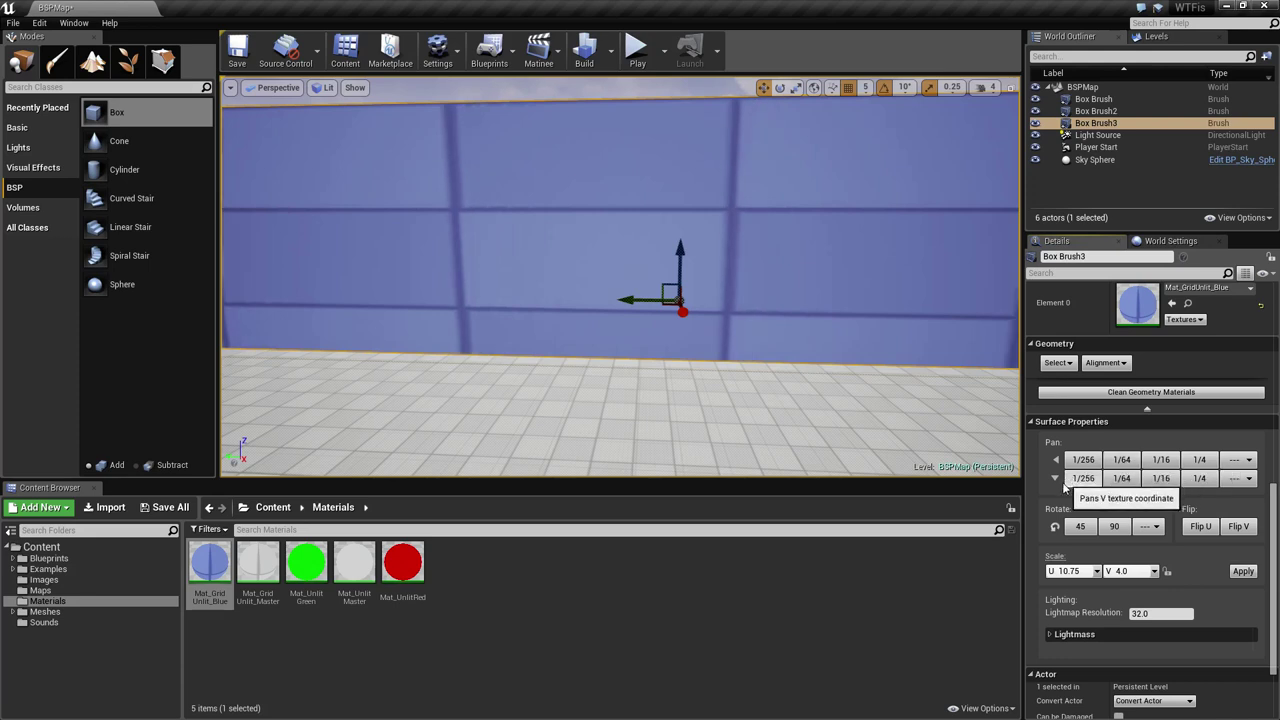
# - Switch the V panning direction to upward and shift the wall texture by several 1/64 increments
pyautogui.click(1057, 482)
pyautogui.click(1127, 481)
pyautogui.click(1127, 481)
pyautogui.click(1126, 481)
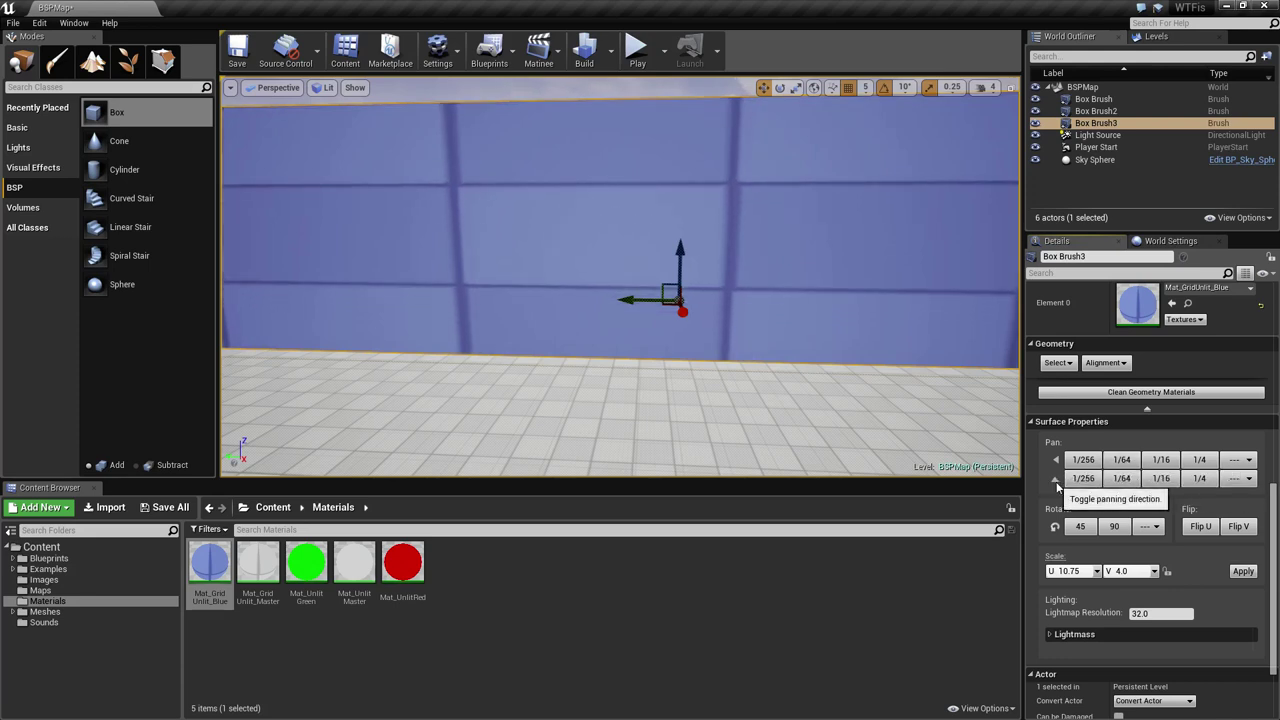
pyautogui.click(1124, 482)
pyautogui.click(1124, 482)
# - Switch the V panning direction to downward and shift the wall texture by several 1/64 increments
pyautogui.click(1056, 482)
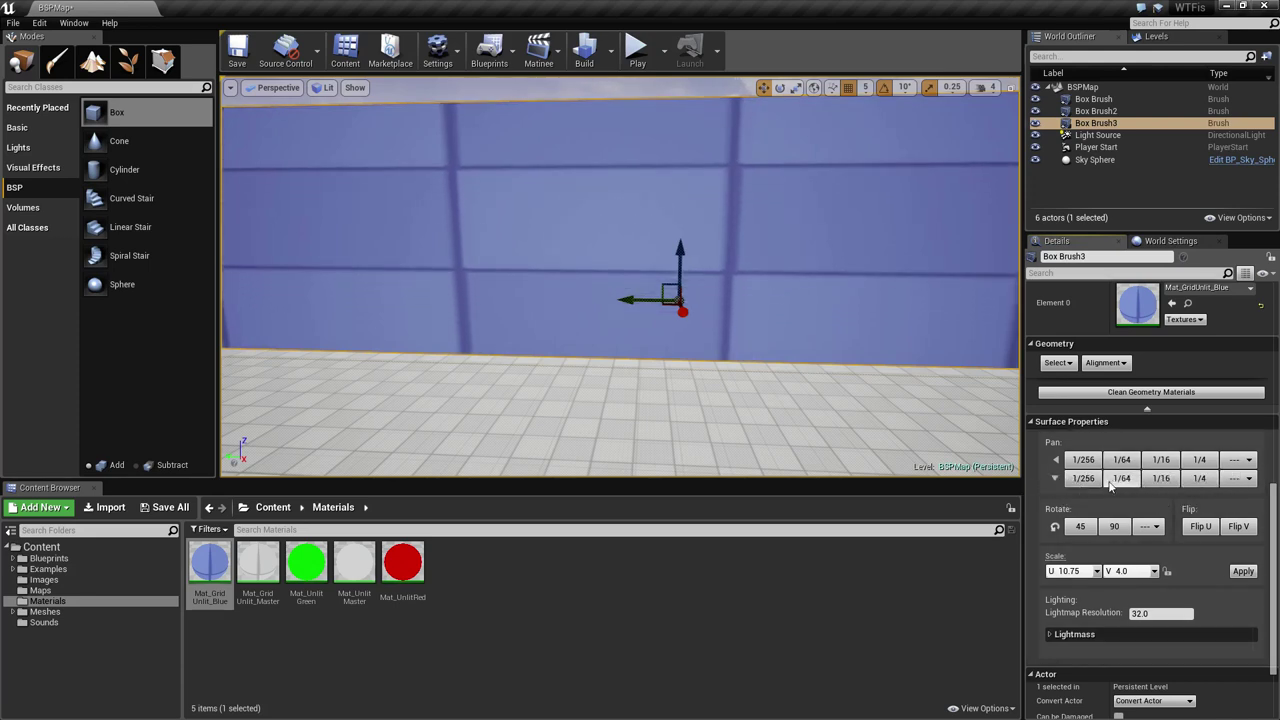
pyautogui.click(1120, 483)
pyautogui.click(1120, 484)
pyautogui.click(1120, 484)
pyautogui.click(1120, 484)
pyautogui.click(1120, 484)
pyautogui.click(1120, 484)
pyautogui.click(1120, 484)
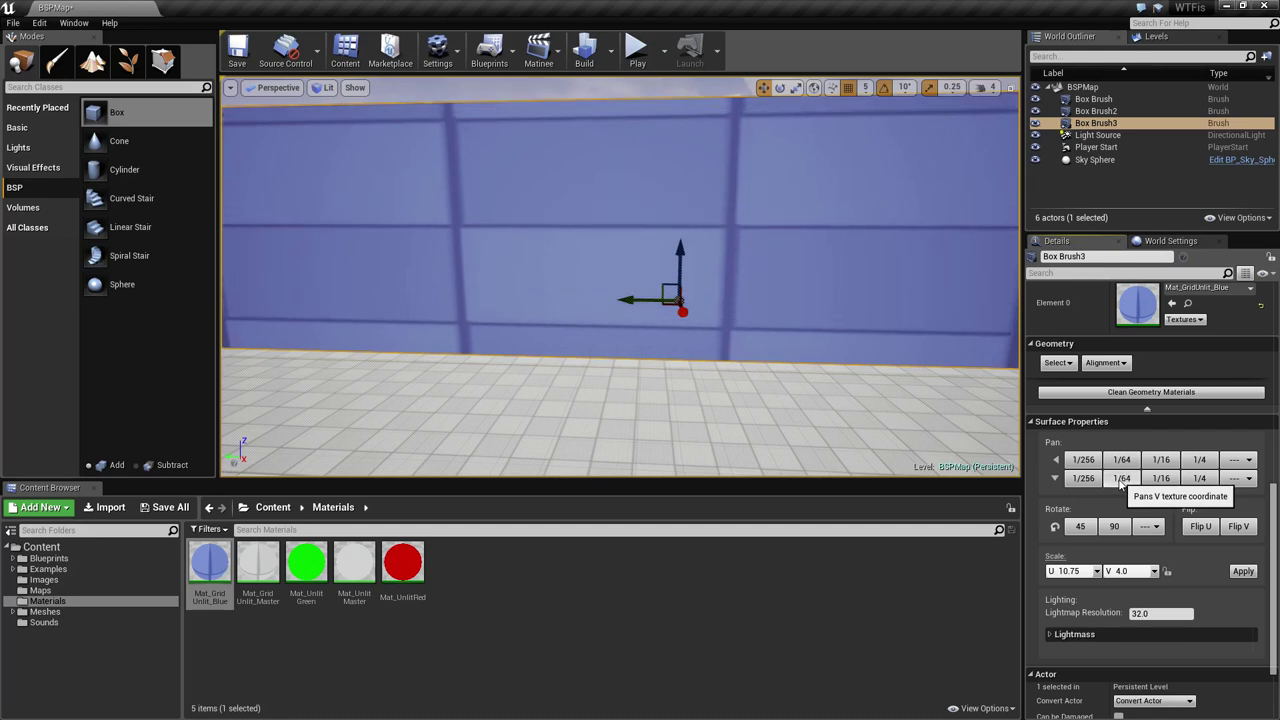
# - Rotate the blue wall's front surface texture through repeated 45 and 90 degree increments
pyautogui.click(1084, 524)
pyautogui.click(1084, 524)
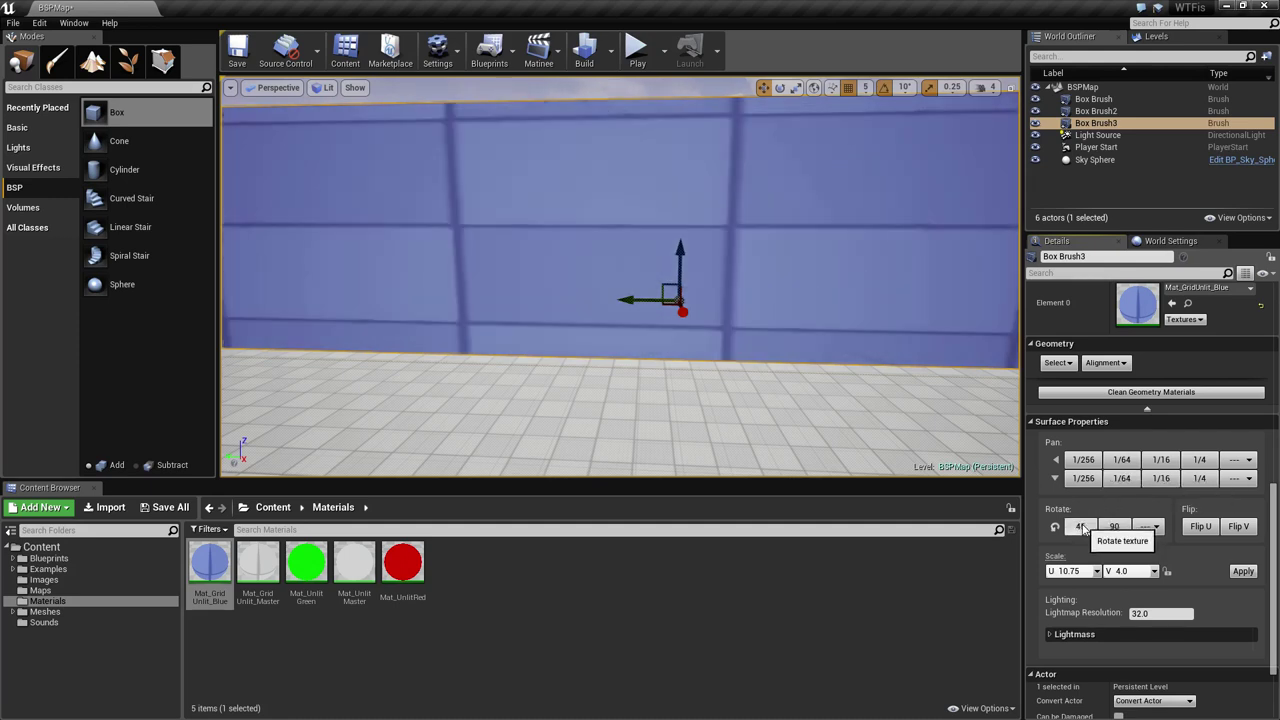
pyautogui.click(1084, 524)
pyautogui.click(1084, 524)
pyautogui.click(1084, 524)
pyautogui.click(1110, 527)
pyautogui.click(1110, 529)
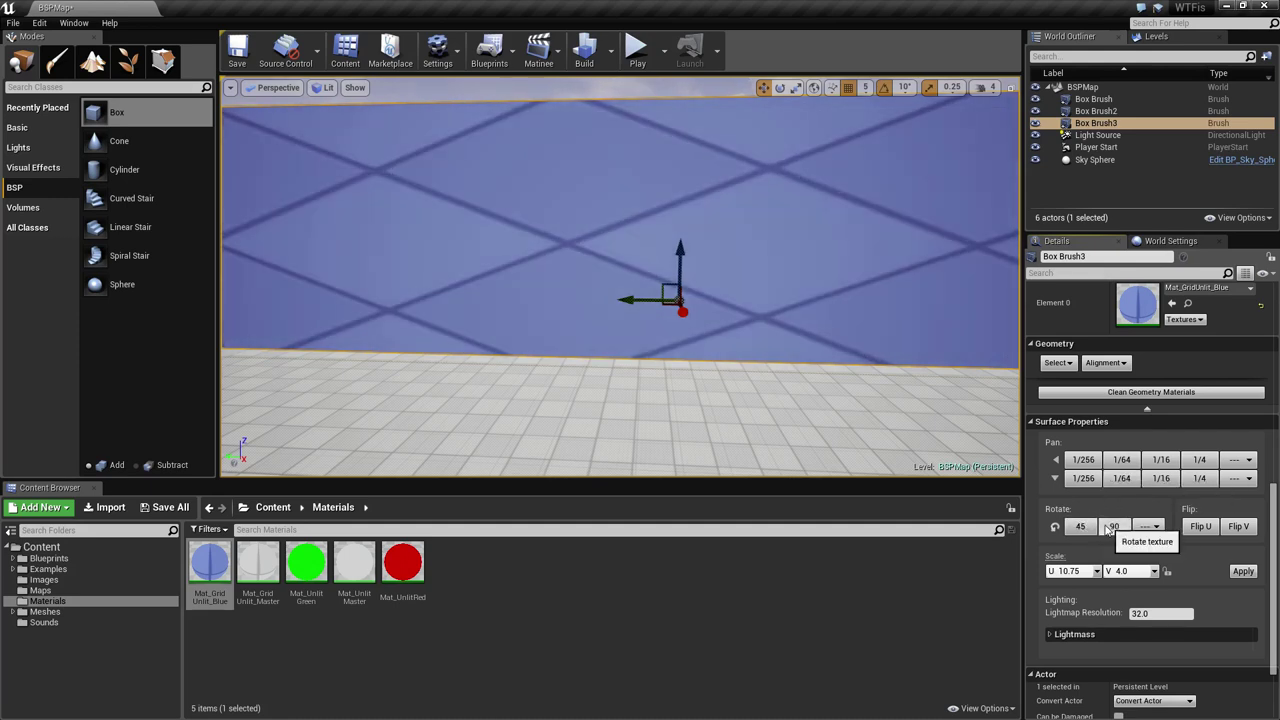
pyautogui.click(1092, 529)
# - Flip the blue wall's front surface texture repeatedly in both U and V
pyautogui.click(1205, 533)
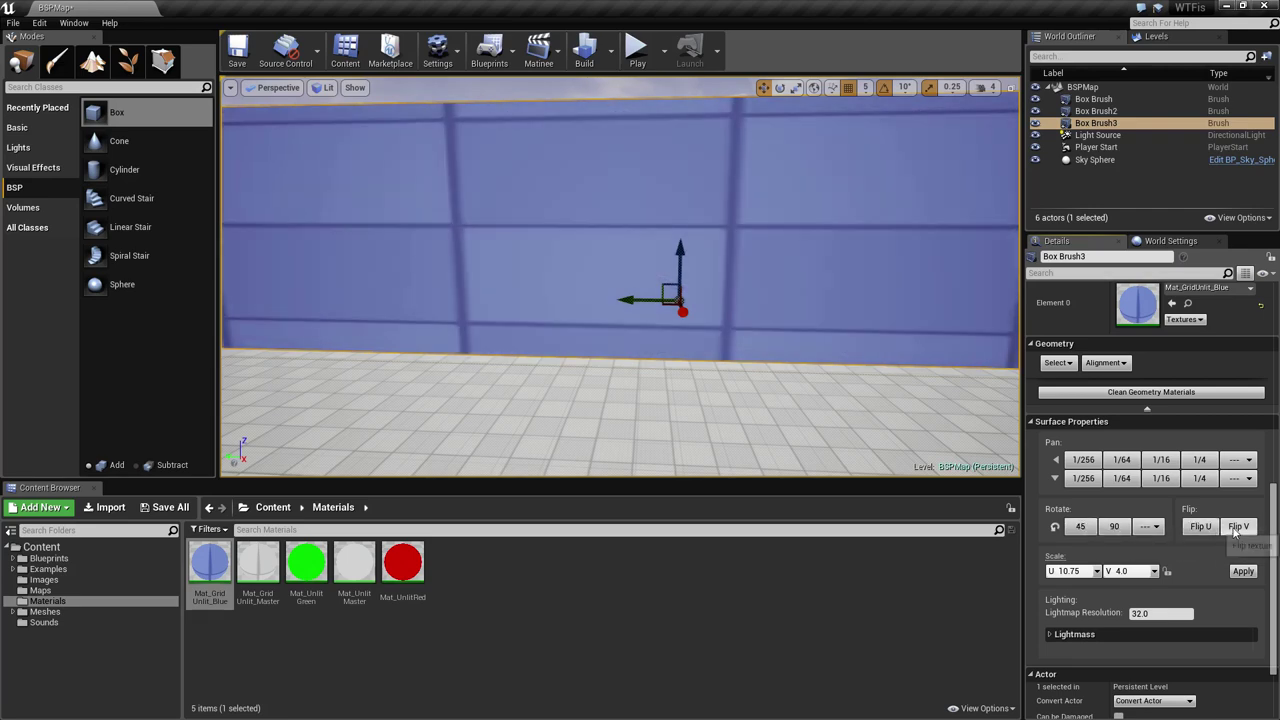
pyautogui.click(1237, 529)
pyautogui.click(1203, 531)
pyautogui.moveTo(843, 411)
pyautogui.mouseDown(button='right')
pyautogui.moveTo(700, 408)
pyautogui.moveTo(885, 402)
pyautogui.moveTo(878, 410)
pyautogui.moveTo(868, 370)
pyautogui.moveTo(888, 432)
pyautogui.mouseUp(button='right')
pyautogui.click(1203, 533)
pyautogui.click(1230, 531)
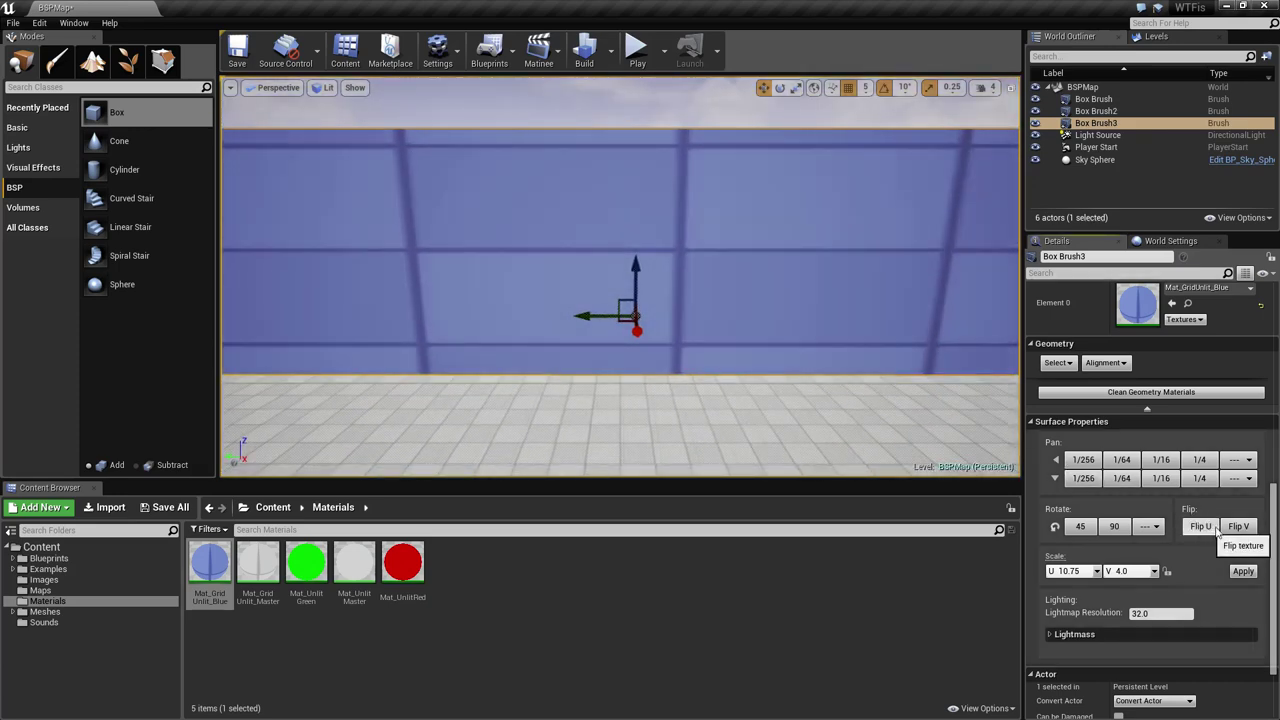
pyautogui.click(1208, 532)
pyautogui.click(1236, 529)
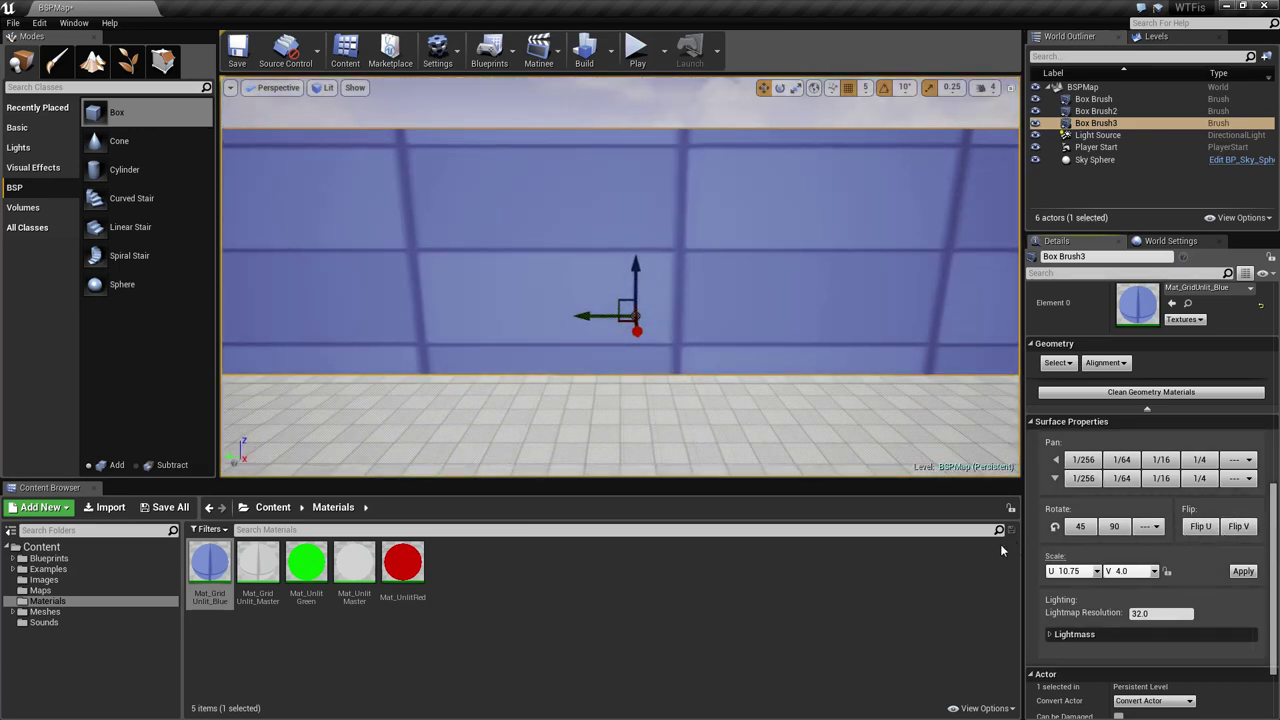
# - Check the floor surface's texture scale and apply a scale of U 1.0, V 1.0 to the blue wall's front surface
pyautogui.moveTo(766, 418)
pyautogui.mouseDown(button='right')
pyautogui.moveTo(710, 448)
pyautogui.moveTo(776, 409)
pyautogui.mouseUp(button='right')
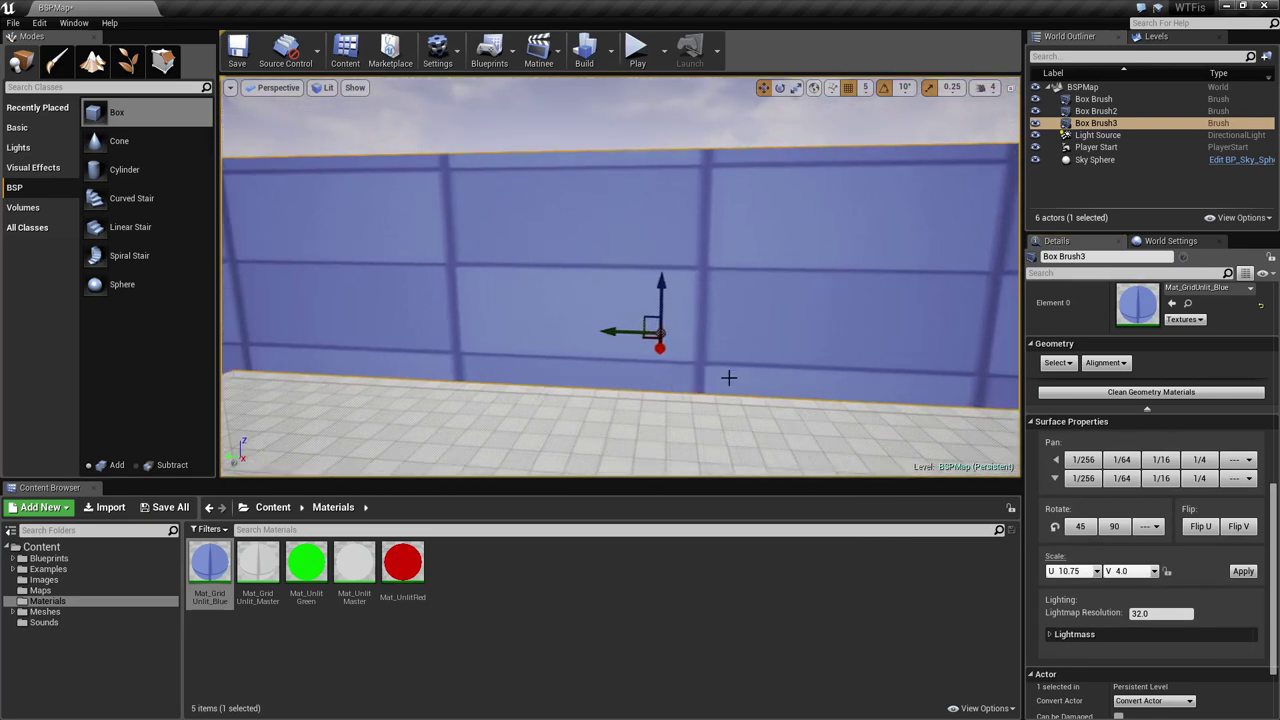
pyautogui.click(706, 420)
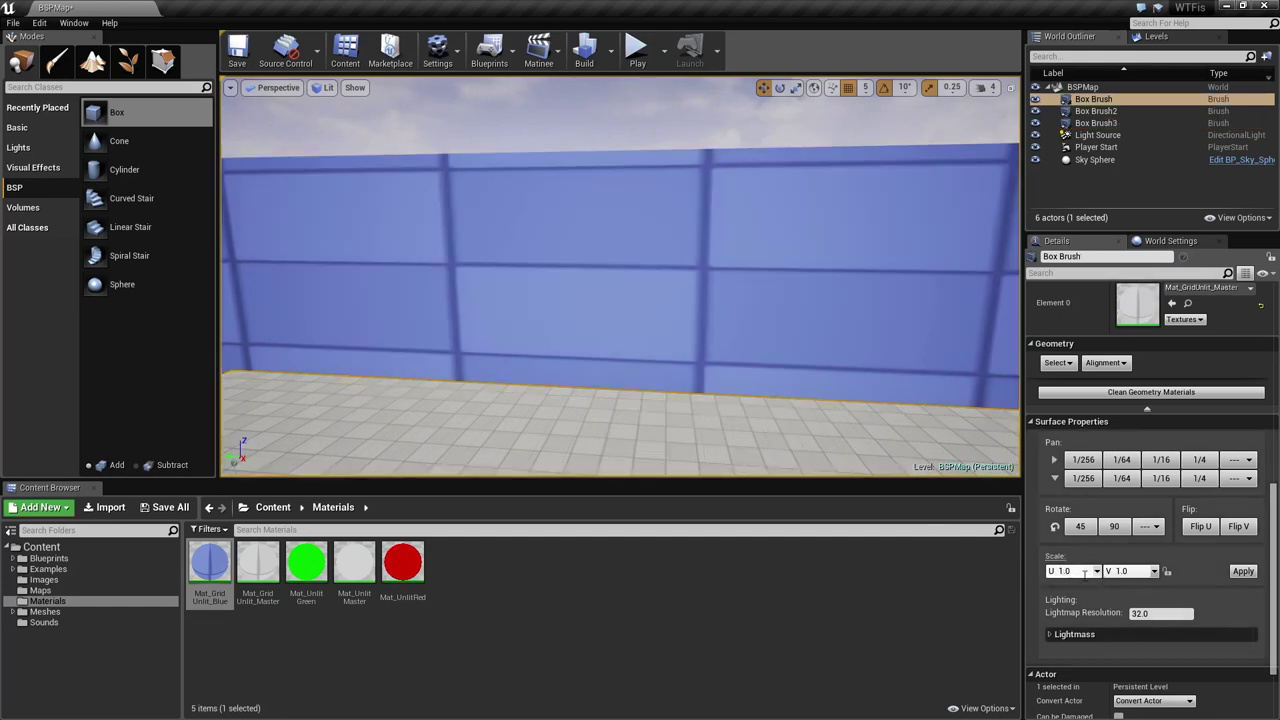
pyautogui.click(786, 311)
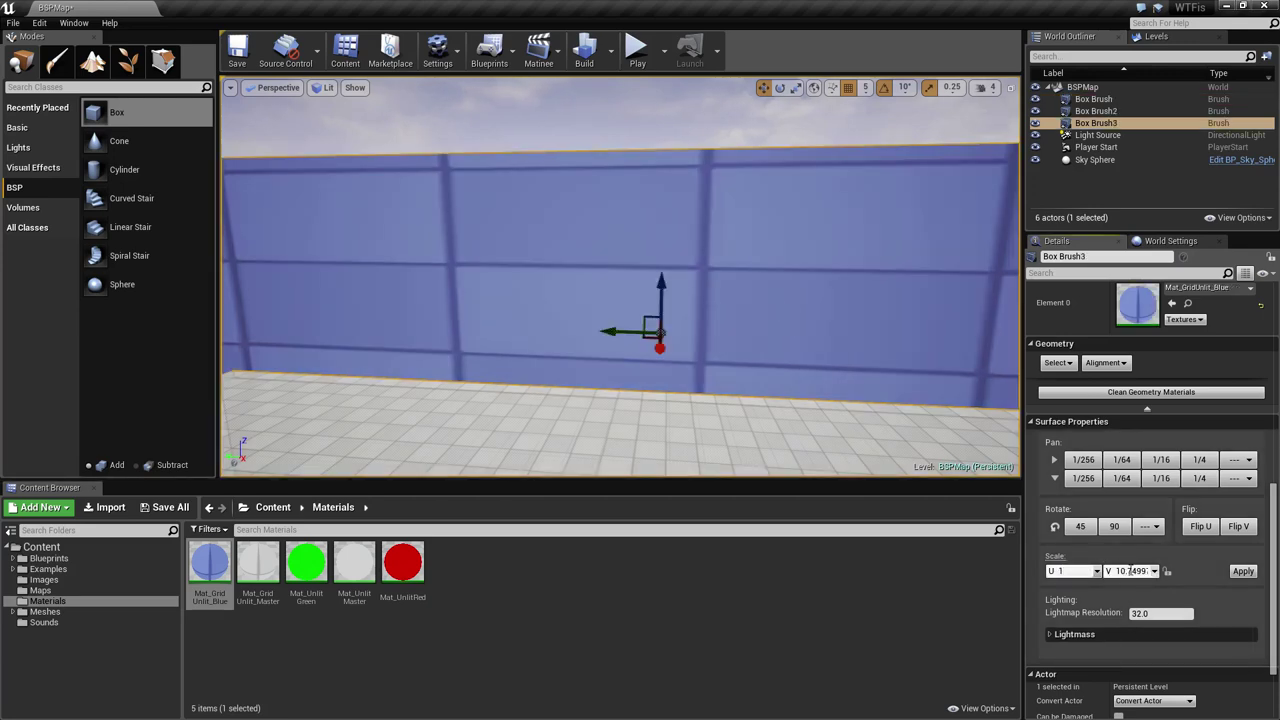
pyautogui.click(1246, 577)
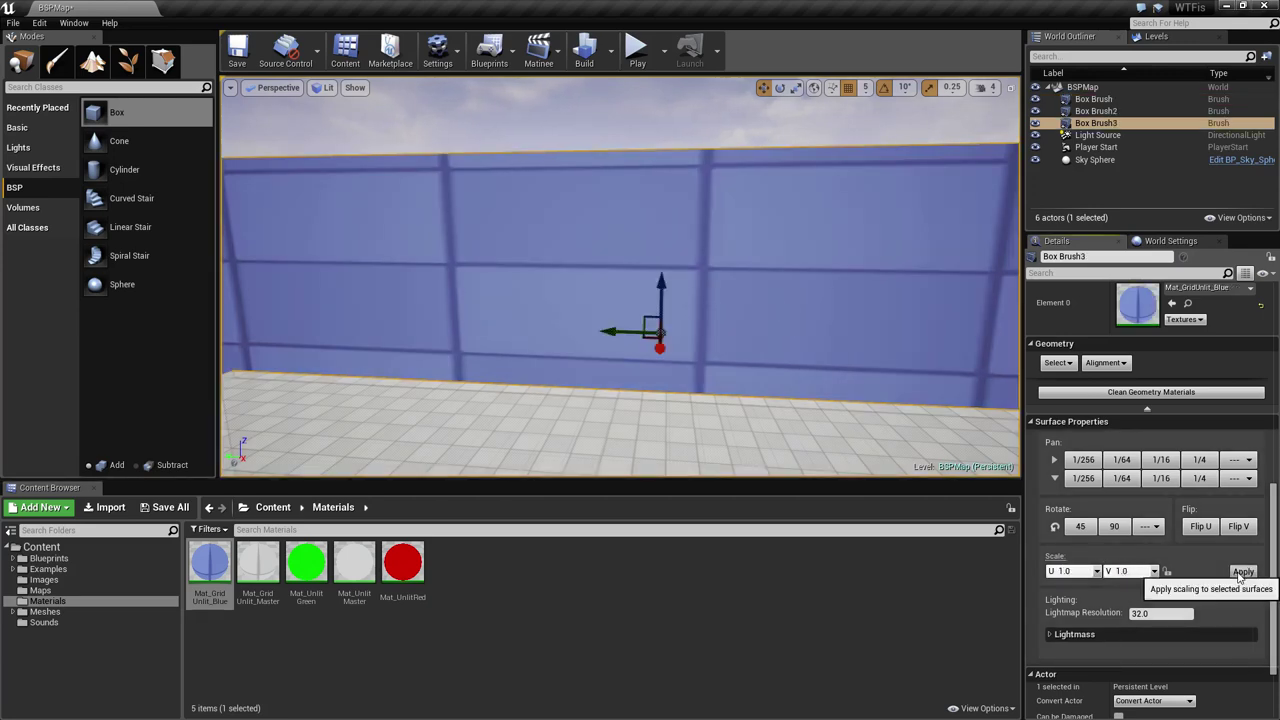
pyautogui.moveTo(806, 423); pyautogui.dragTo(754, 383, button='right')
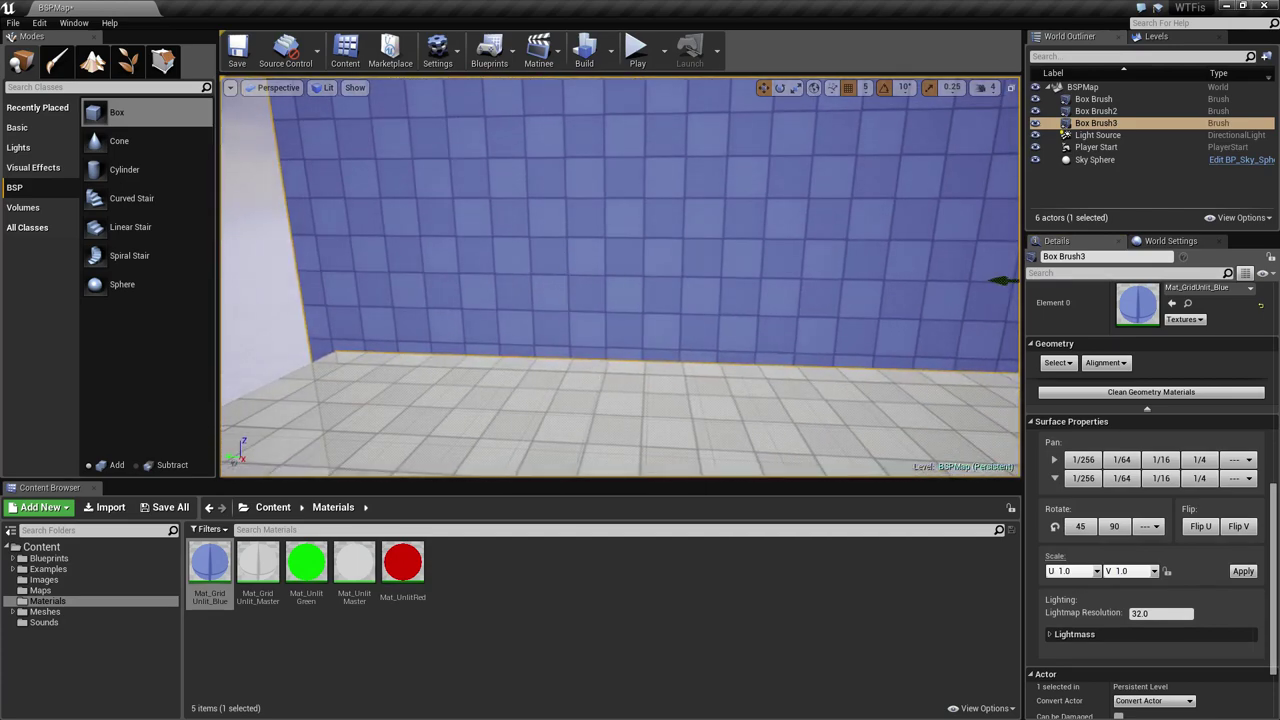
# - Nudge the wall texture in V and U by 1/64 increments to line its grid up with the floor
pyautogui.click(595, 381)
pyautogui.press('Escape')
pyautogui.moveTo(703, 394)
pyautogui.mouseDown(button='right')
pyautogui.moveTo(650, 392)
pyautogui.moveTo(715, 440)
pyautogui.moveTo(697, 387)
pyautogui.mouseUp(button='right')
pyautogui.moveTo(679, 288)
pyautogui.mouseDown(button='right')
pyautogui.moveTo(615, 300)
pyautogui.moveTo(690, 292)
pyautogui.moveTo(662, 298)
pyautogui.mouseUp(button='right')
pyautogui.click(639, 217)
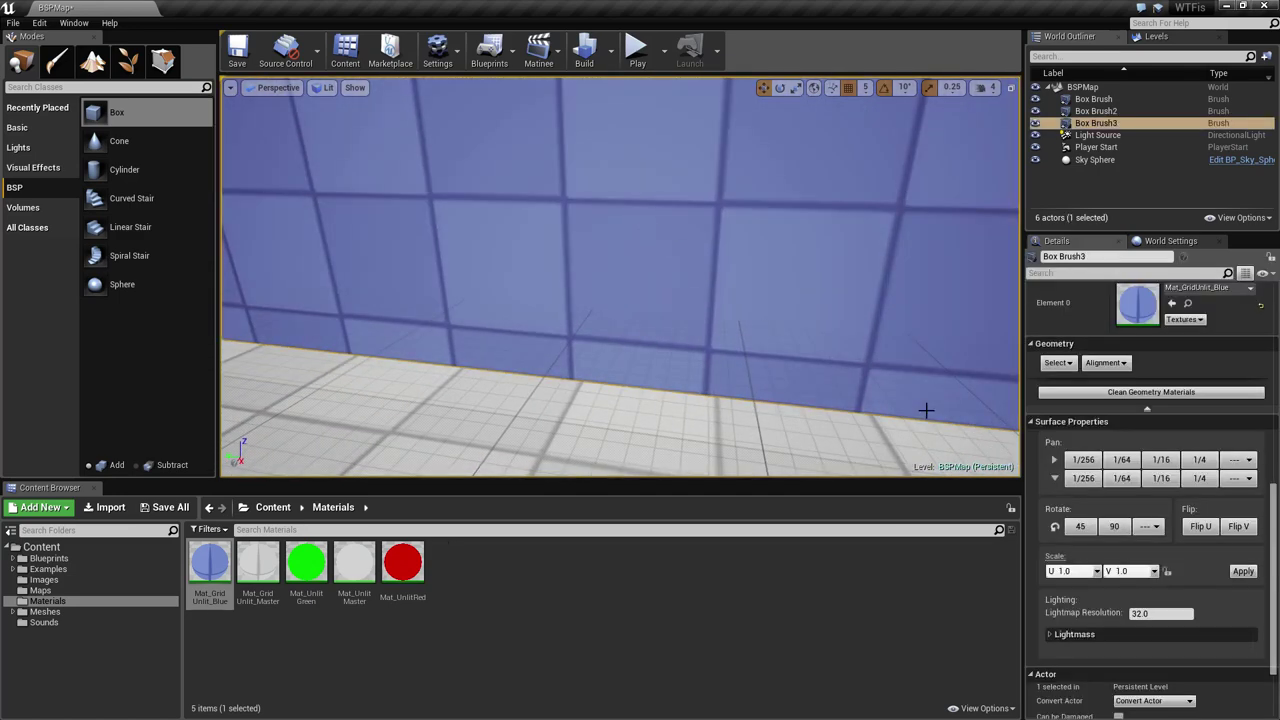
pyautogui.click(1123, 460)
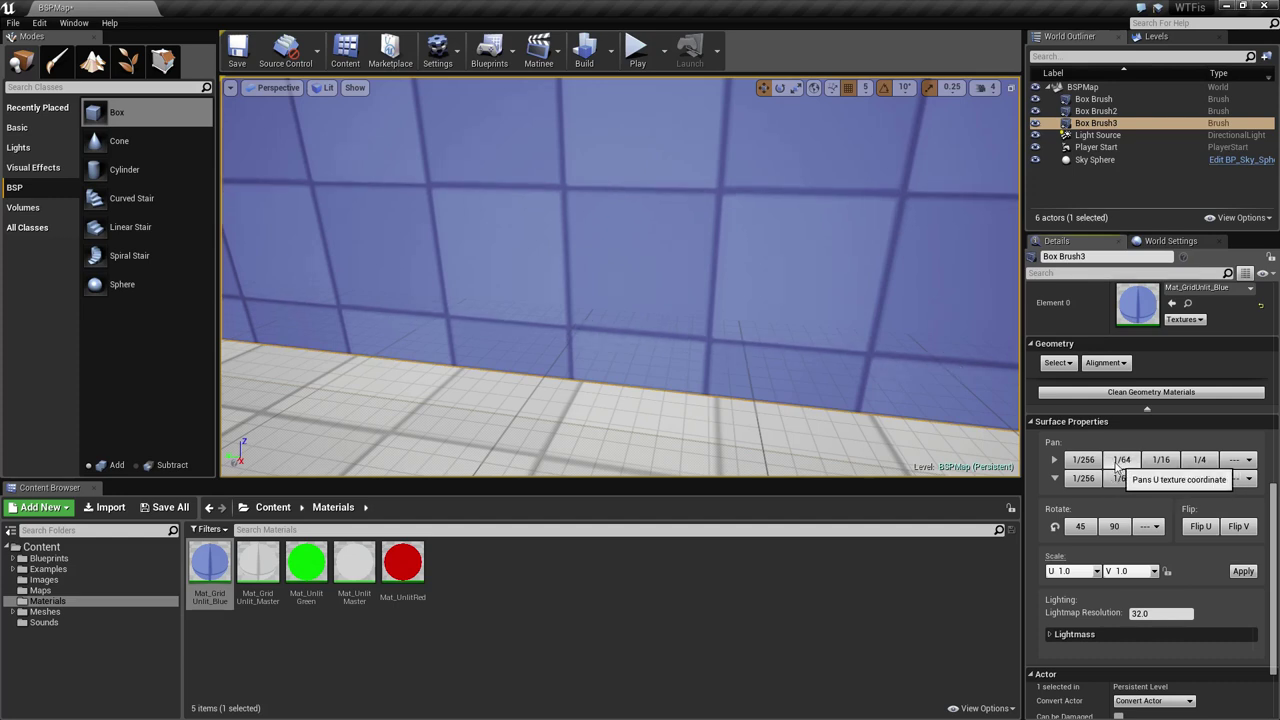
pyautogui.click(1109, 528)
pyautogui.click(1115, 464)
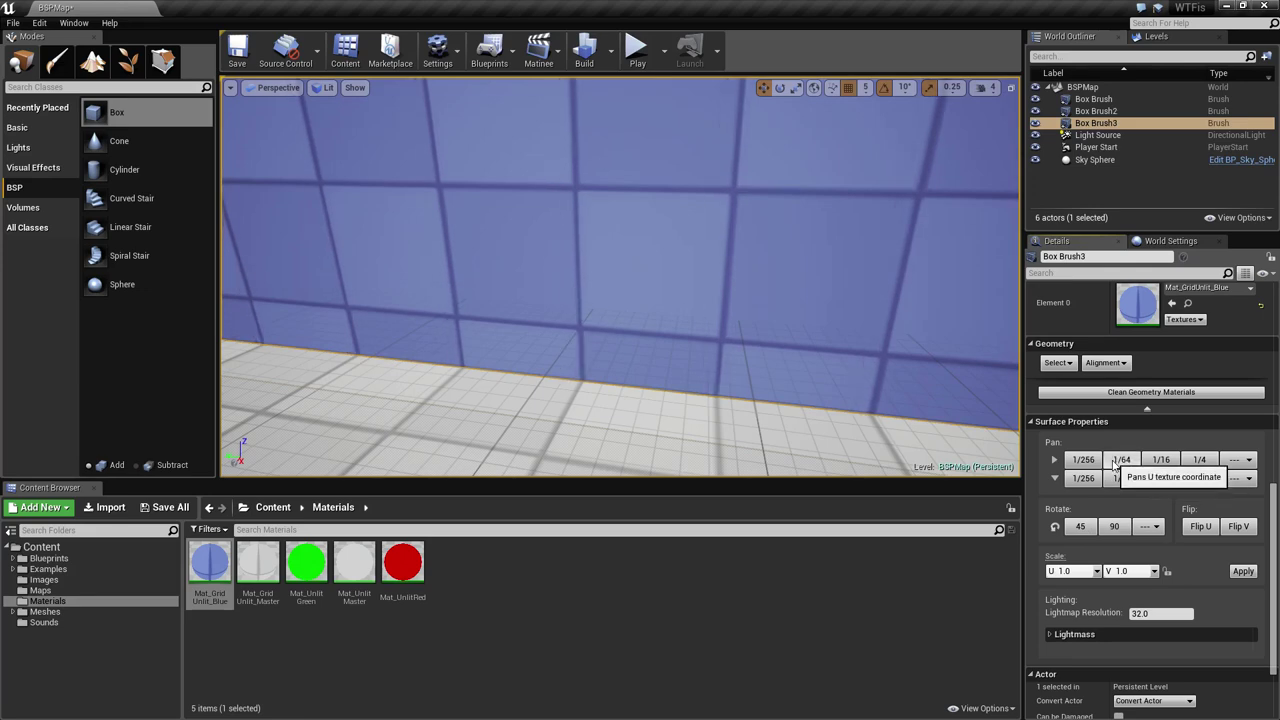
# - Pan the wall texture further in U by 1/16 increments, then fine-tune it by 1/256 against the floor grid
pyautogui.moveTo(694, 343); pyautogui.dragTo(640, 343, button='right')
pyautogui.press('Escape')
pyautogui.click(769, 298)
pyautogui.moveTo(769, 298)
pyautogui.mouseDown(button='right')
pyautogui.moveTo(769, 345)
pyautogui.moveTo(740, 330)
pyautogui.moveTo(750, 318)
pyautogui.moveTo(775, 350)
pyautogui.moveTo(735, 320)
pyautogui.moveTo(745, 302)
pyautogui.mouseUp(button='right')
pyautogui.click(1160, 463)
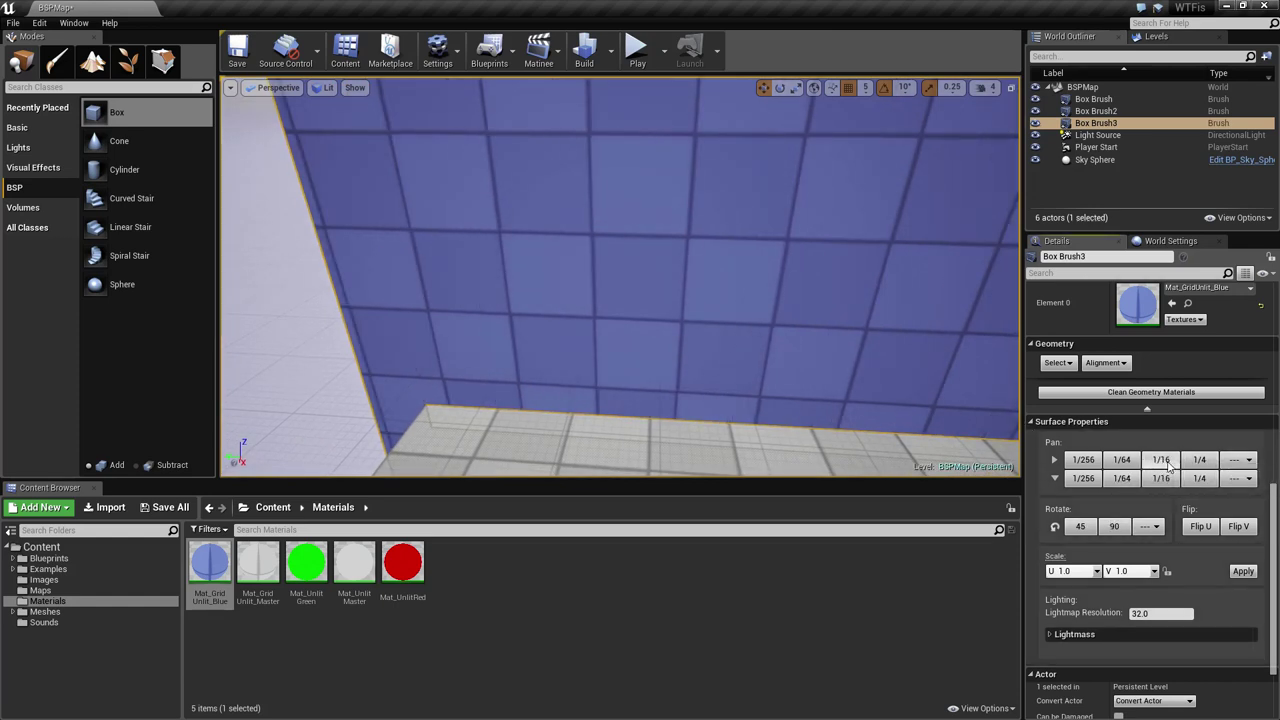
pyautogui.click(1197, 461)
pyautogui.click(1161, 463)
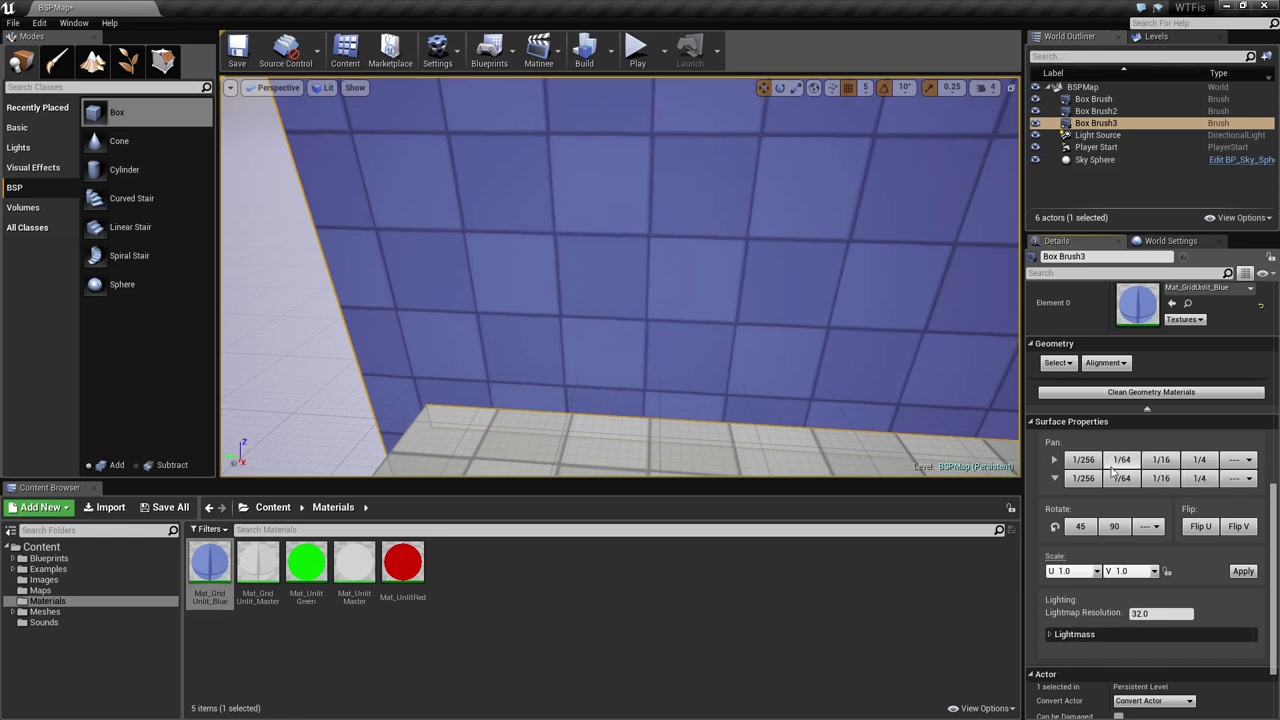
pyautogui.moveTo(760, 330); pyautogui.dragTo(736, 308, button='right')
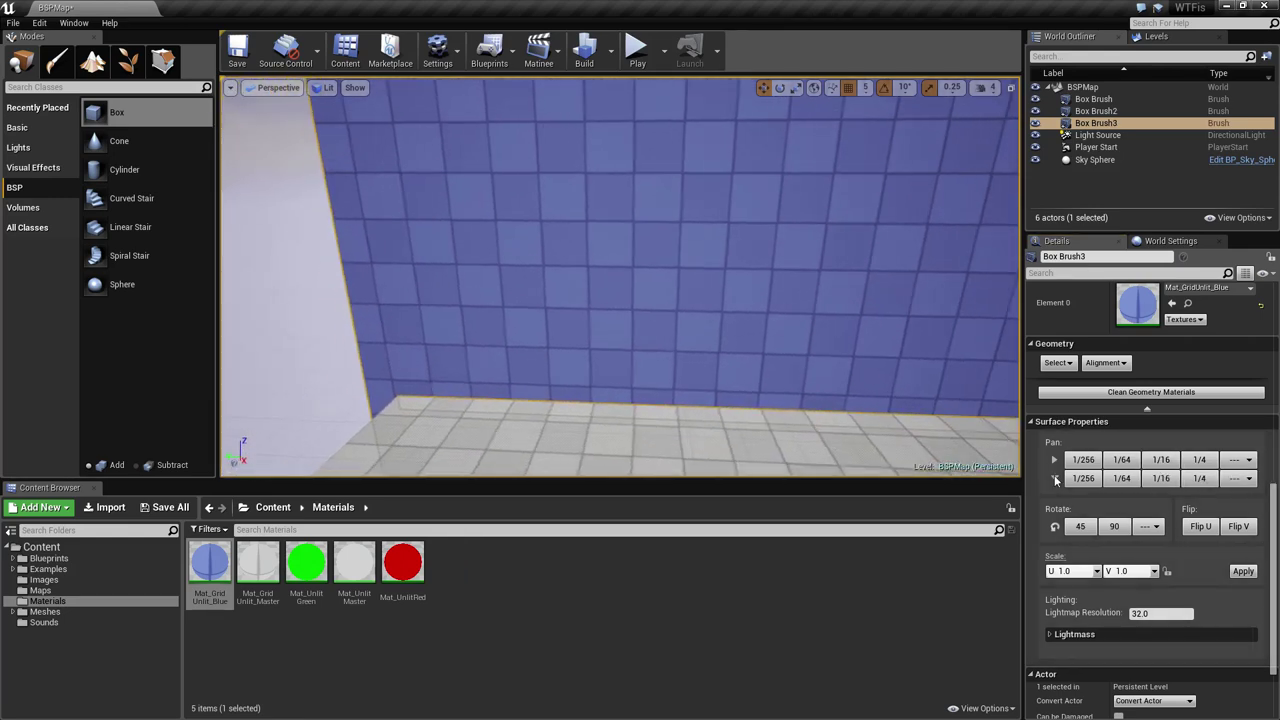
pyautogui.click(1088, 465)
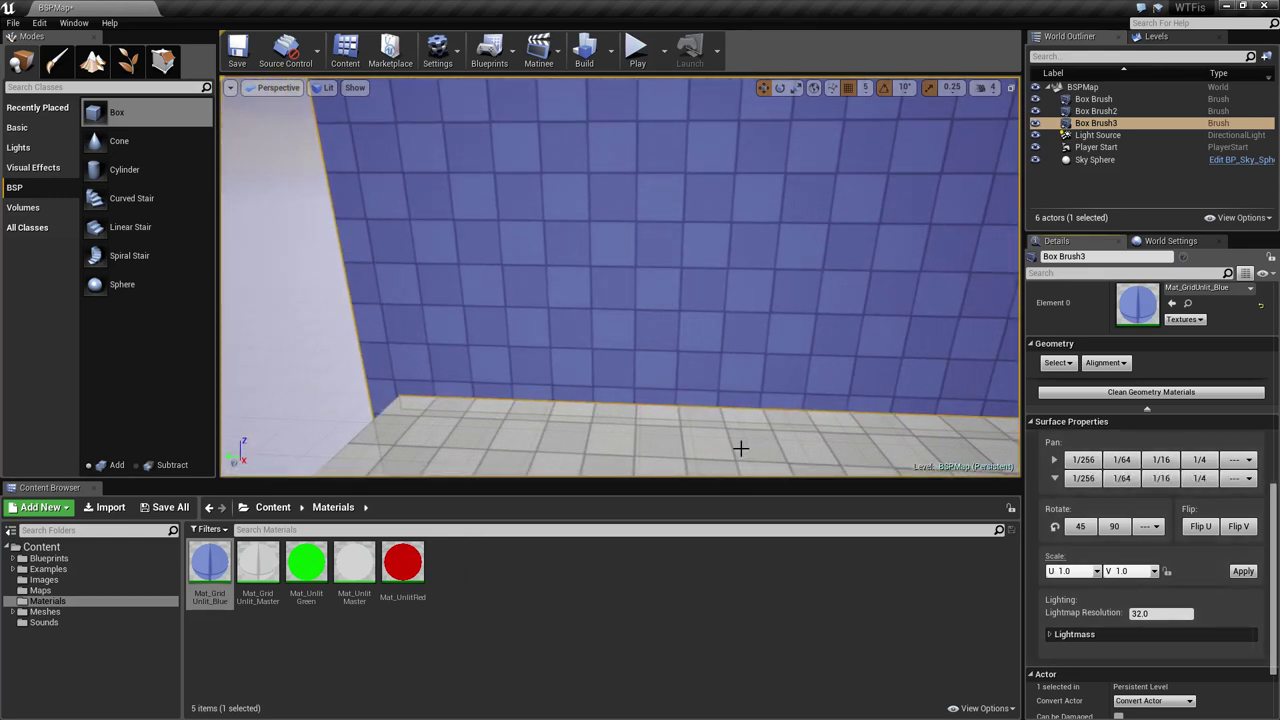
pyautogui.press('Escape')
pyautogui.click(640, 320)
pyautogui.moveTo(640, 320); pyautogui.dragTo(670, 306, button='right')
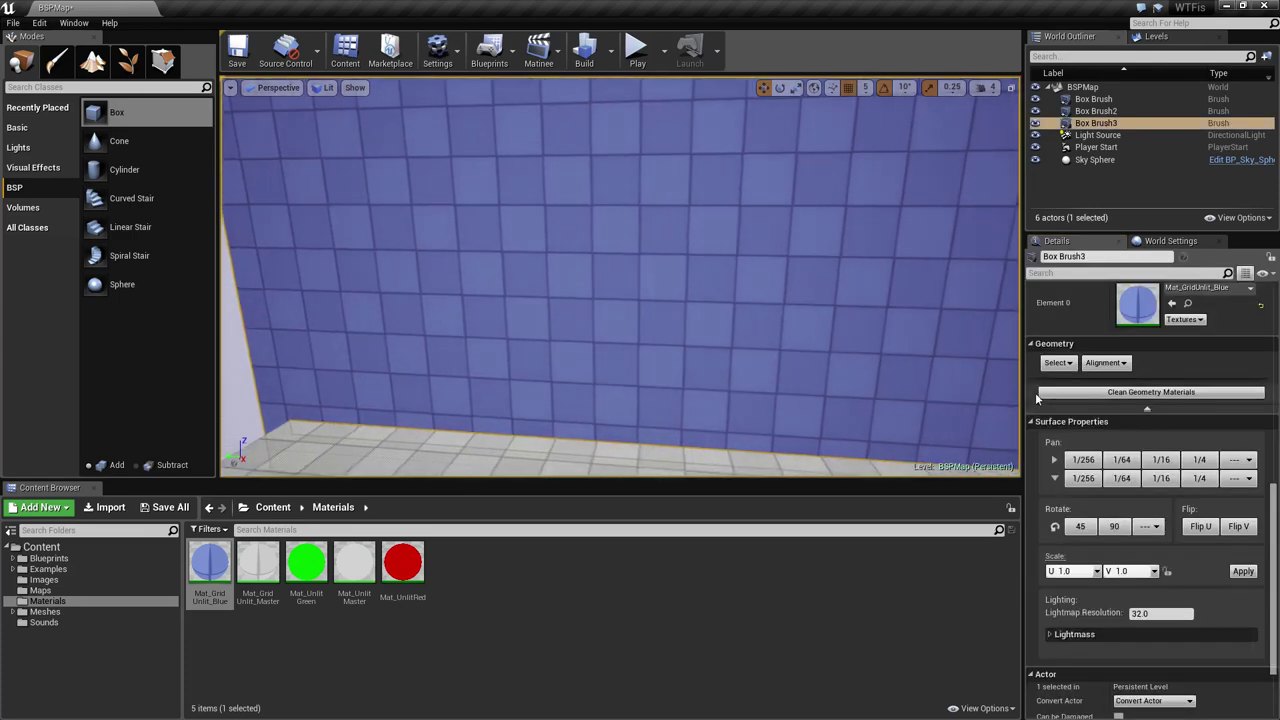
# - Select all surfaces of the blue wall with Select Matching Brush and apply Align Surface Planar to them
pyautogui.scroll(2, 1120, 425)
pyautogui.click(1127, 430)
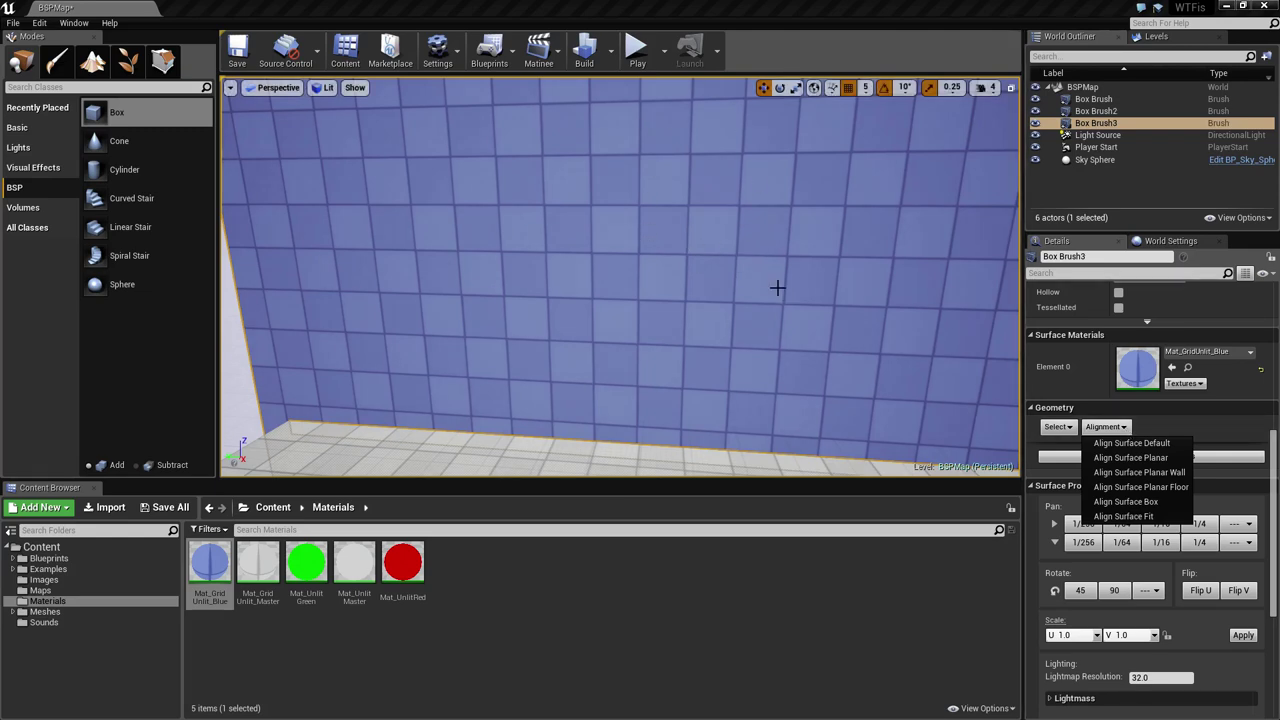
pyautogui.moveTo(705, 217)
pyautogui.mouseDown(button='right')
pyautogui.moveTo(716, 268)
pyautogui.moveTo(714, 238)
pyautogui.mouseUp(button='right')
pyautogui.moveTo(778, 308); pyautogui.dragTo(680, 318, button='right')
pyautogui.click(1058, 427)
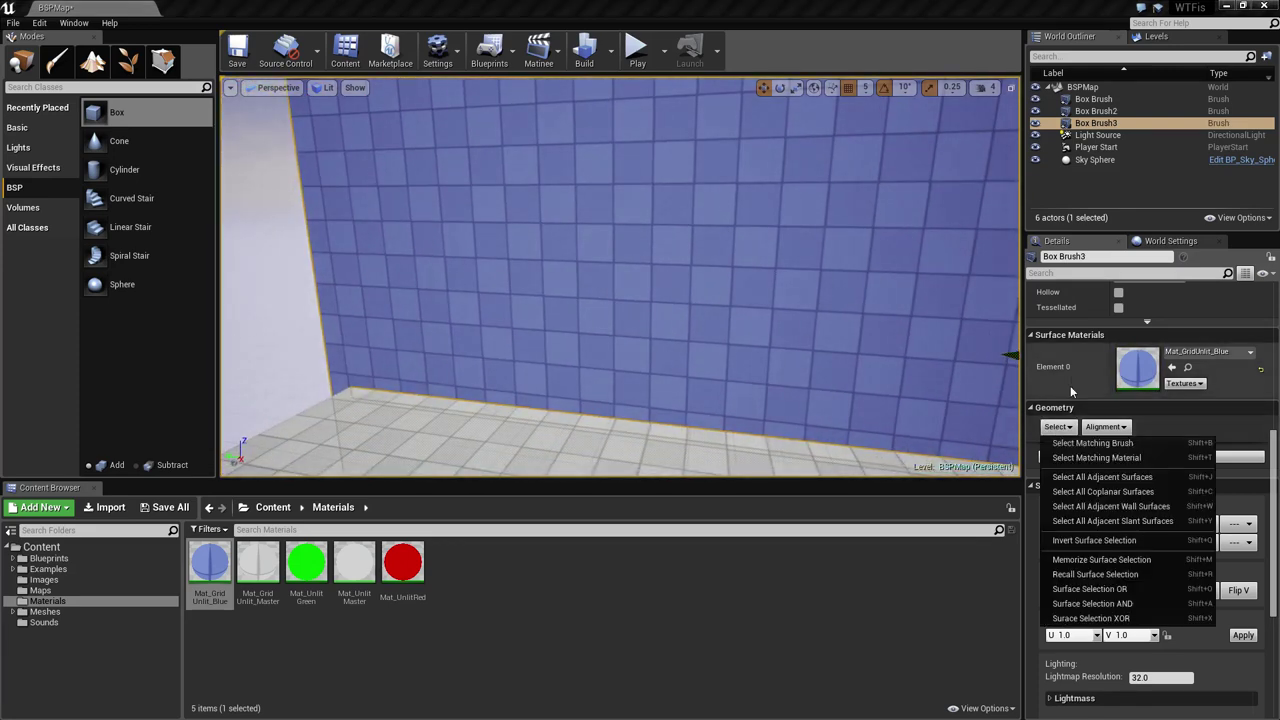
pyautogui.click(1092, 443)
pyautogui.click(1121, 428)
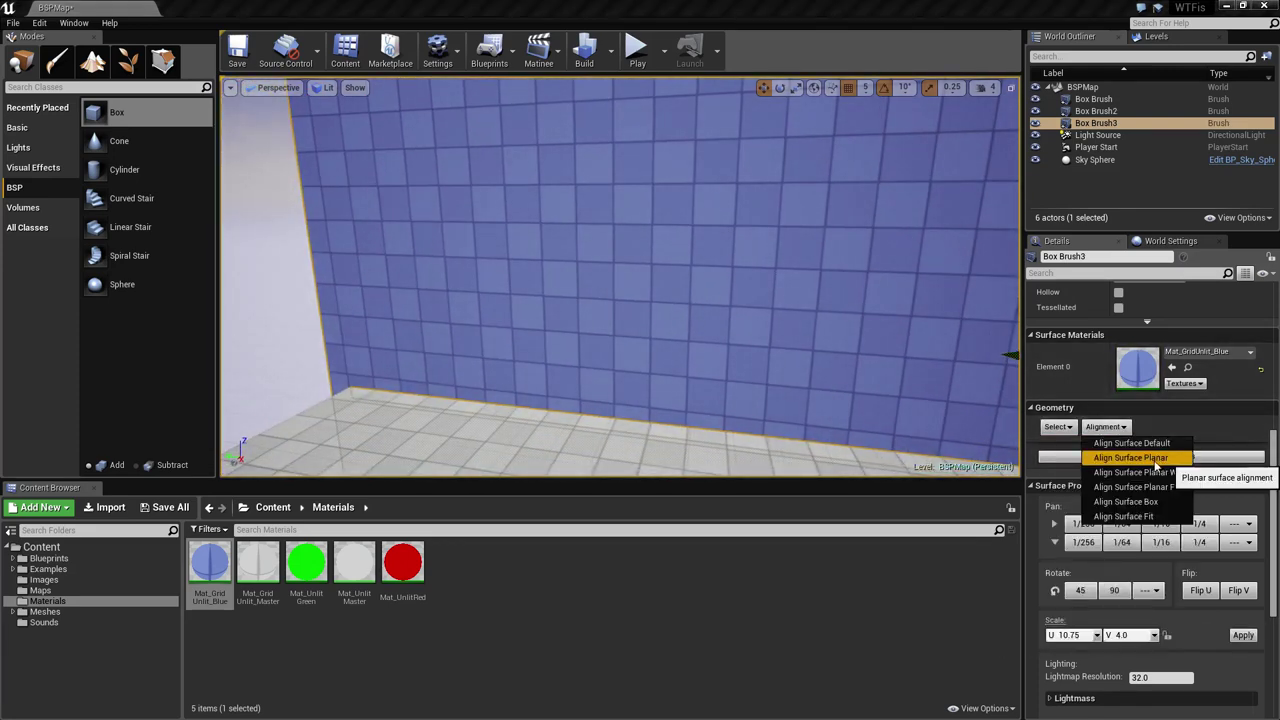
pyautogui.click(1131, 458)
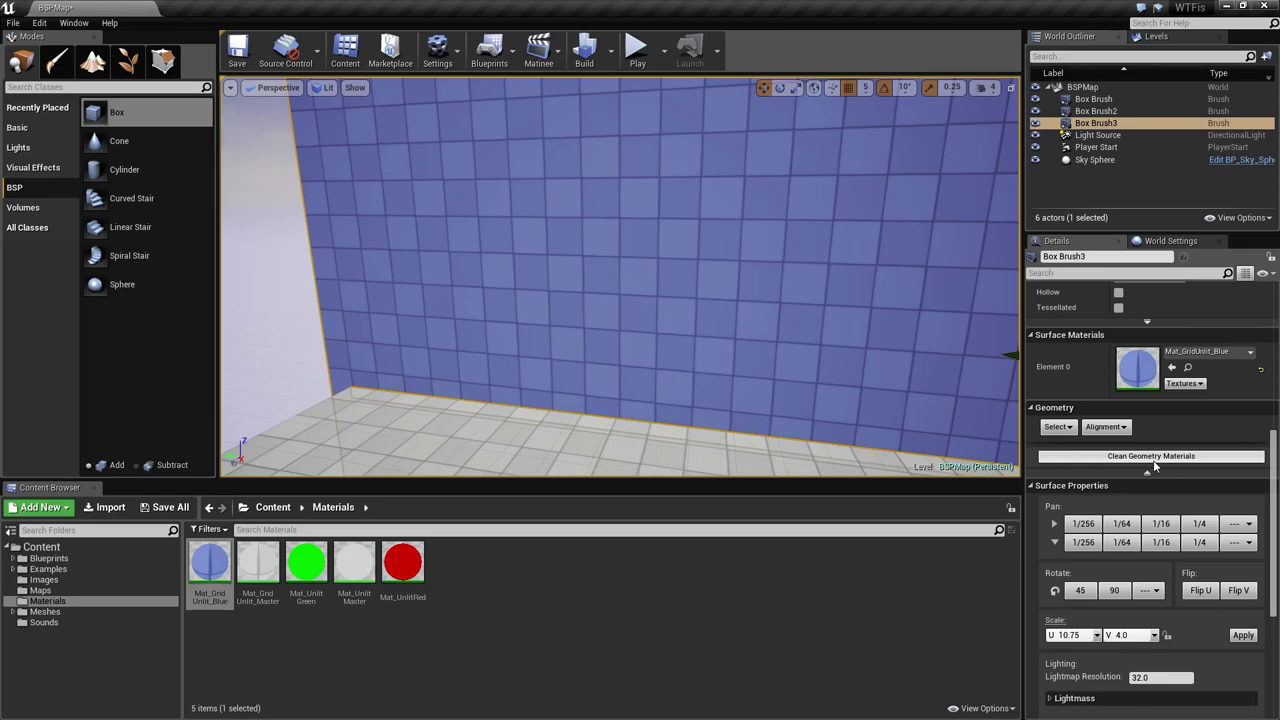
pyautogui.press('Escape')
# - Apply Align Surface Planar to the blue wall's front surface and to the floor's top surface
pyautogui.moveTo(735, 356); pyautogui.dragTo(757, 401, button='right')
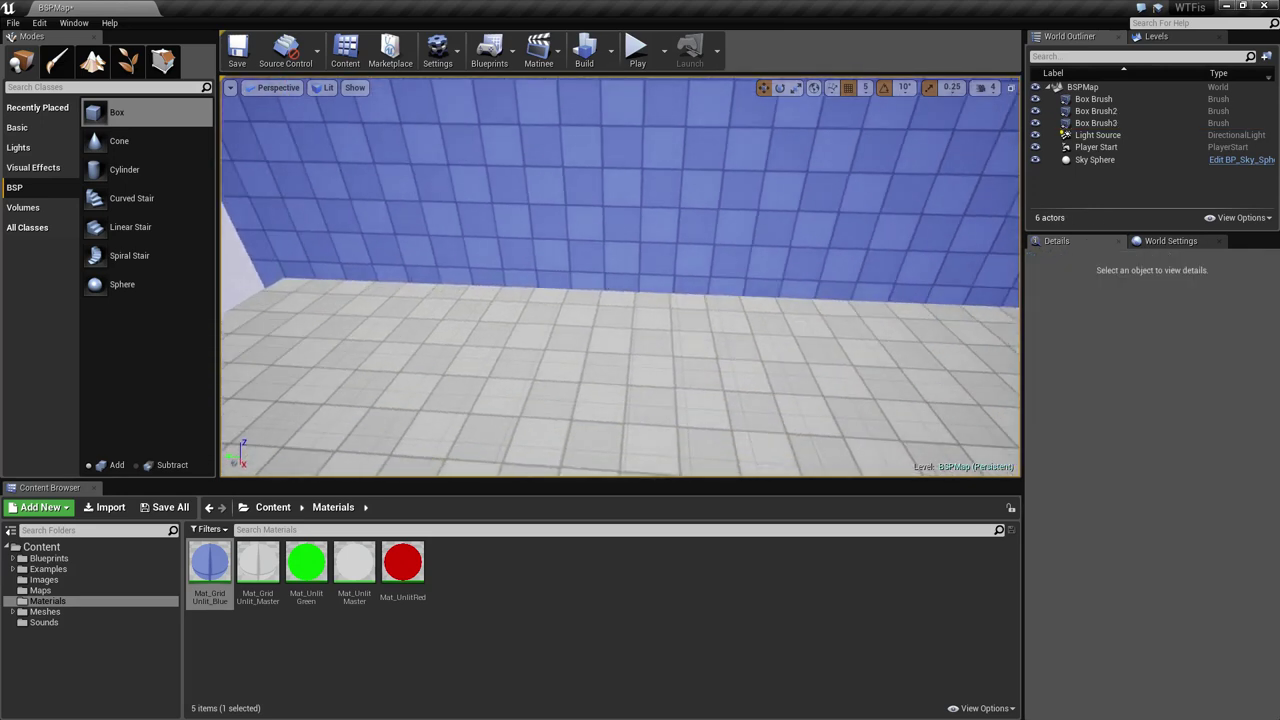
pyautogui.click(690, 355)
pyautogui.click(686, 247)
pyautogui.click(1107, 428)
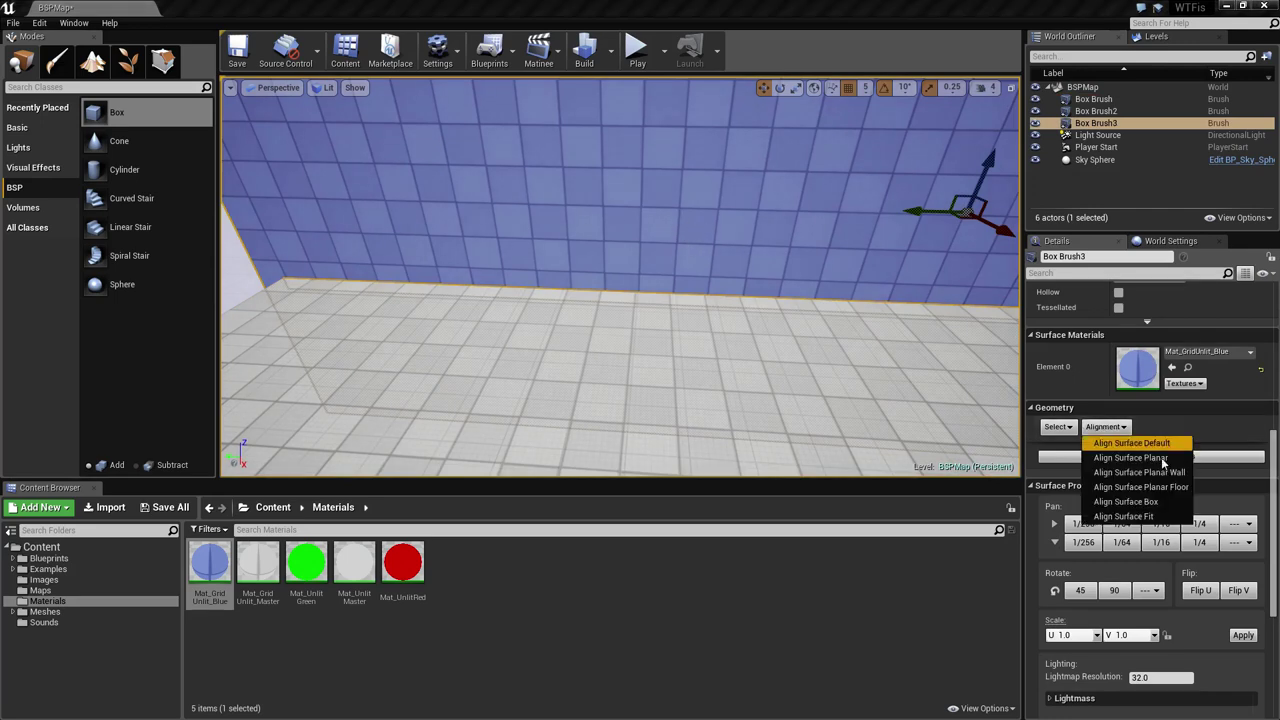
pyautogui.click(1150, 458)
pyautogui.click(634, 350)
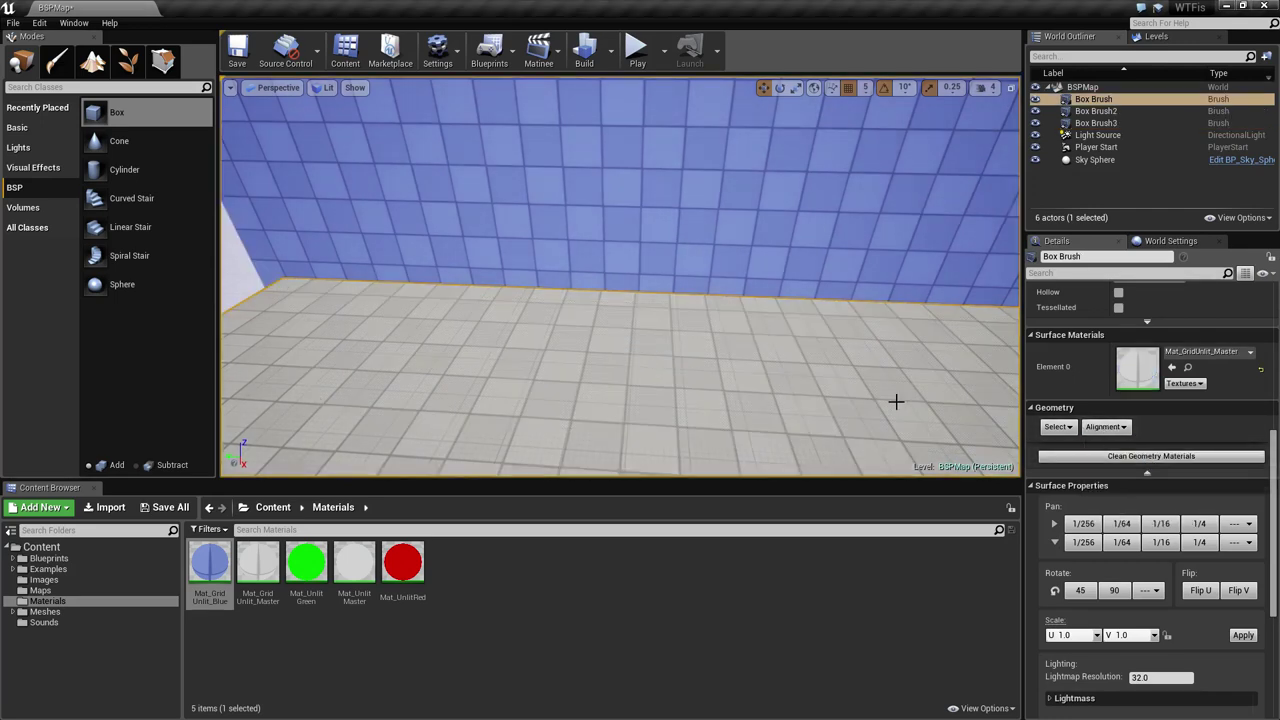
pyautogui.click(1105, 426)
pyautogui.click(1143, 459)
pyautogui.press('Escape')
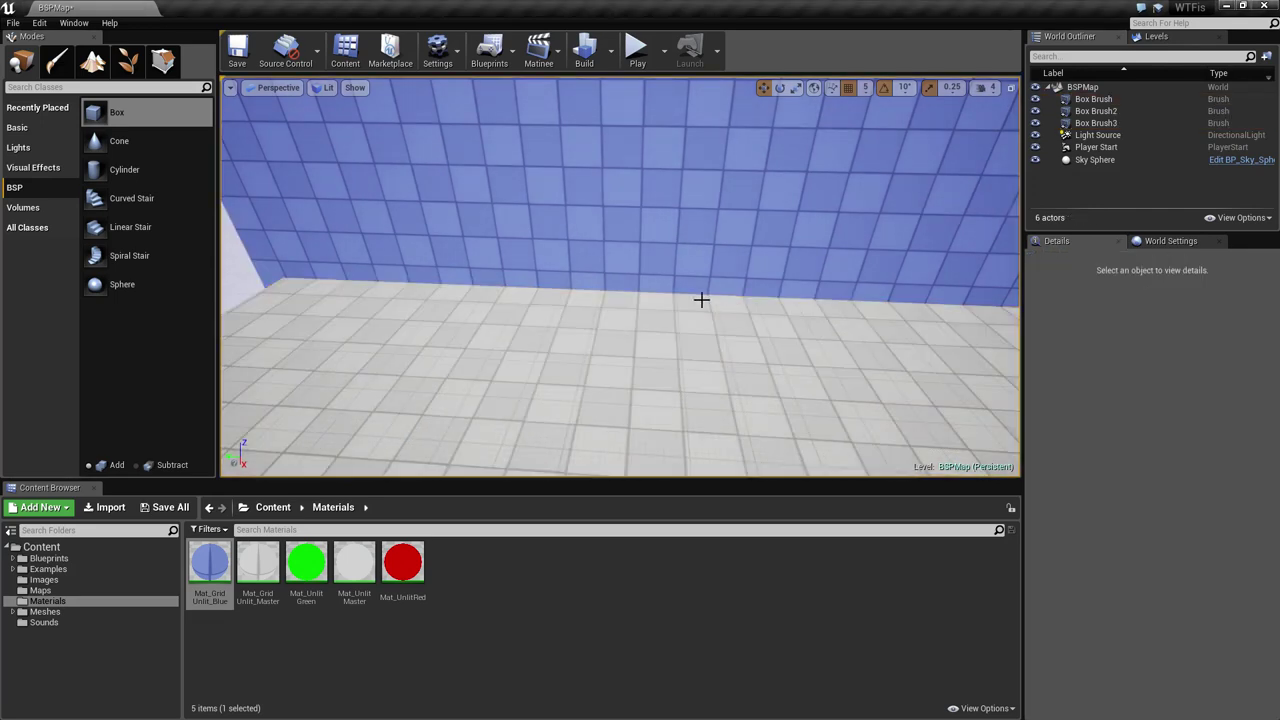
# - Add a box brush in front of the blue wall and move it to about X -1485, Y 125, Z 225 cm
pyautogui.moveTo(702, 300)
pyautogui.mouseDown(button='right')
pyautogui.moveTo(602, 296)
pyautogui.moveTo(890, 302)
pyautogui.moveTo(570, 290)
pyautogui.moveTo(535, 284)
pyautogui.moveTo(525, 240)
pyautogui.mouseUp(button='right')
pyautogui.press('w')
pyautogui.press('s')
pyautogui.press('a')
pyautogui.press('d')
pyautogui.moveTo(132, 115)
pyautogui.mouseDown()
pyautogui.moveTo(206, 201)
pyautogui.moveTo(679, 325)
pyautogui.mouseUp()
pyautogui.press('a')
pyautogui.moveTo(694, 337)
pyautogui.mouseDown(button='right')
pyautogui.moveTo(742, 345)
pyautogui.moveTo(738, 278)
pyautogui.mouseUp(button='right')
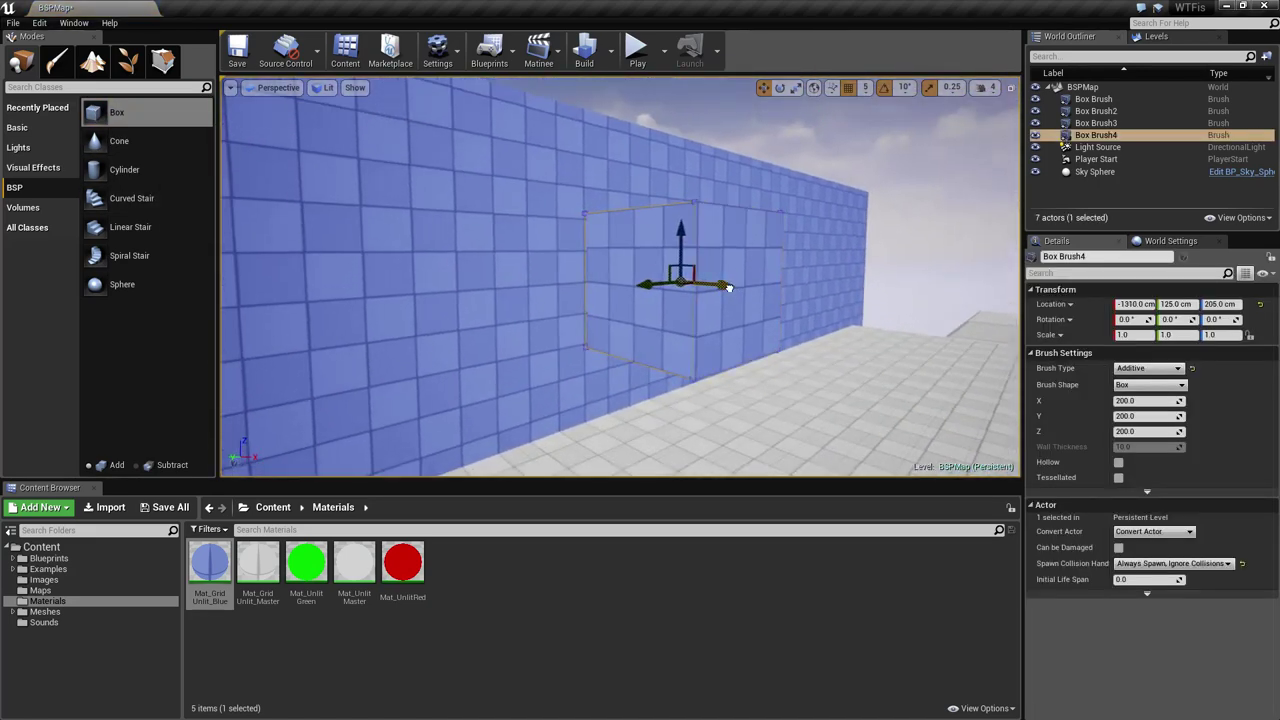
pyautogui.moveTo(636, 283); pyautogui.dragTo(637, 283)
pyautogui.press('d')
pyautogui.moveTo(650, 290); pyautogui.dragTo(510, 286, button='right')
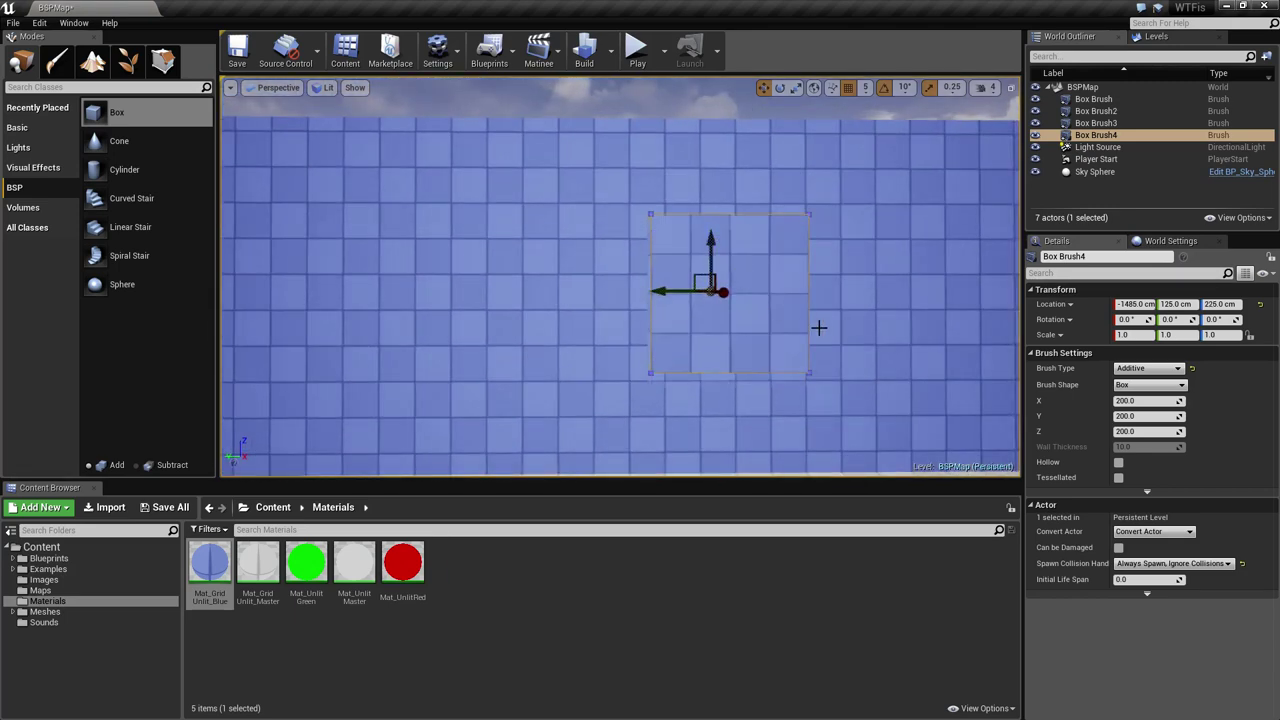
# - Select all surfaces of the new box brush with Select Matching Brush and apply Align Surface Default
pyautogui.press('Escape')
pyautogui.press('d')
pyautogui.moveTo(819, 328)
pyautogui.mouseDown(button='right')
pyautogui.moveTo(745, 322)
pyautogui.moveTo(840, 328)
pyautogui.moveTo(780, 318)
pyautogui.mouseUp(button='right')
pyautogui.press('a')
pyautogui.press('d')
pyautogui.click(780, 314)
pyautogui.click(1062, 597)
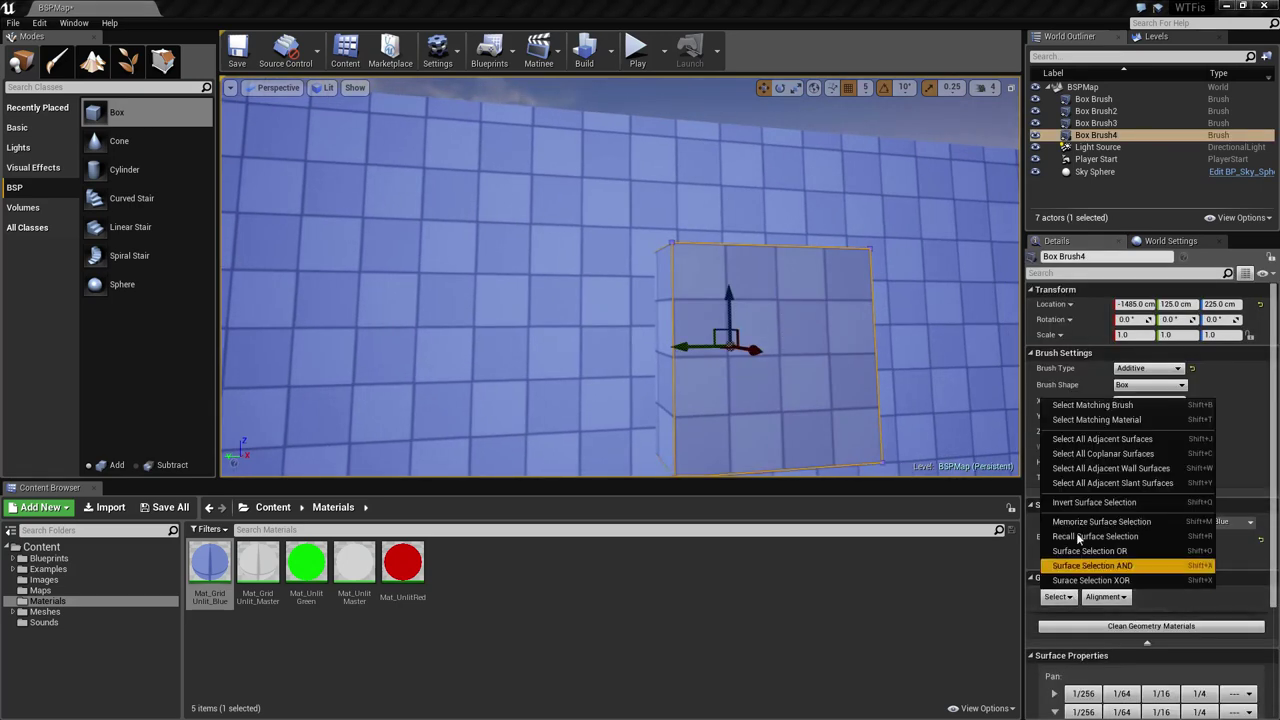
pyautogui.click(1085, 408)
pyautogui.click(1118, 597)
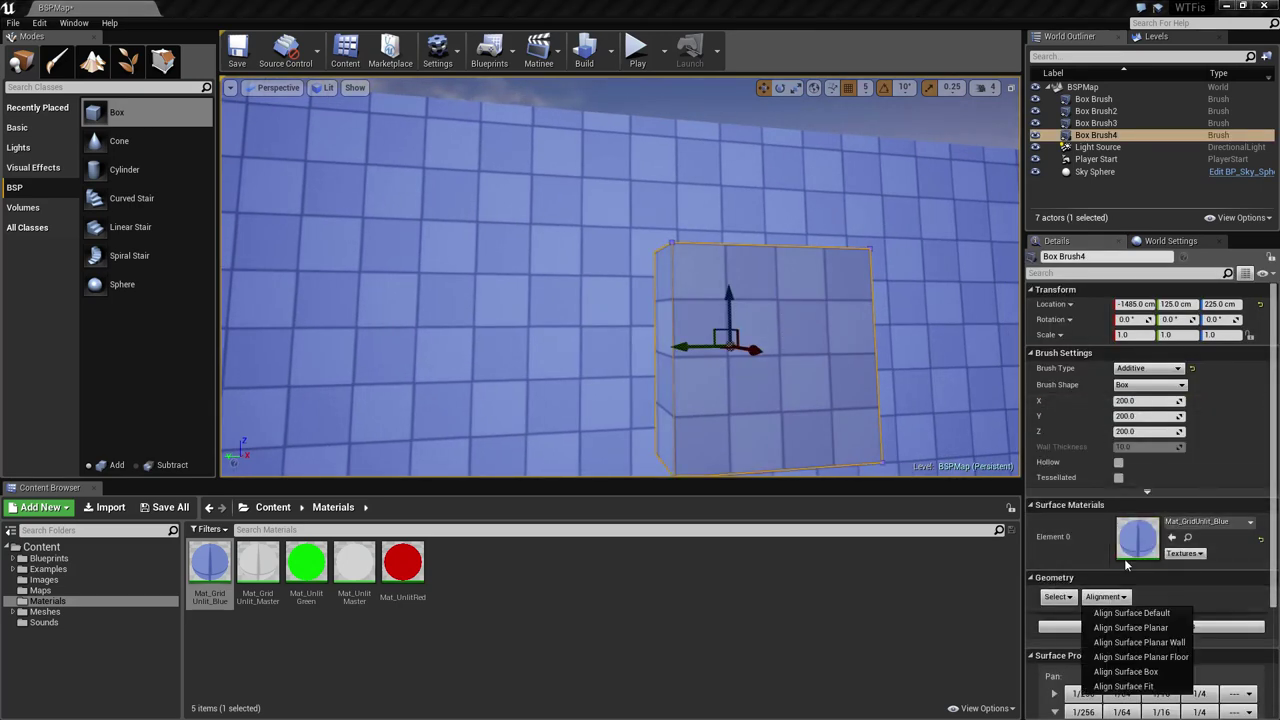
pyautogui.click(1128, 613)
pyautogui.press('Escape')
# - Select the new box brush's front surface and apply Align Surface Fit to it
pyautogui.moveTo(620, 276); pyautogui.dragTo(480, 310, button='right')
pyautogui.moveTo(880, 290); pyautogui.dragTo(834, 240, button='right')
pyautogui.click(790, 275)
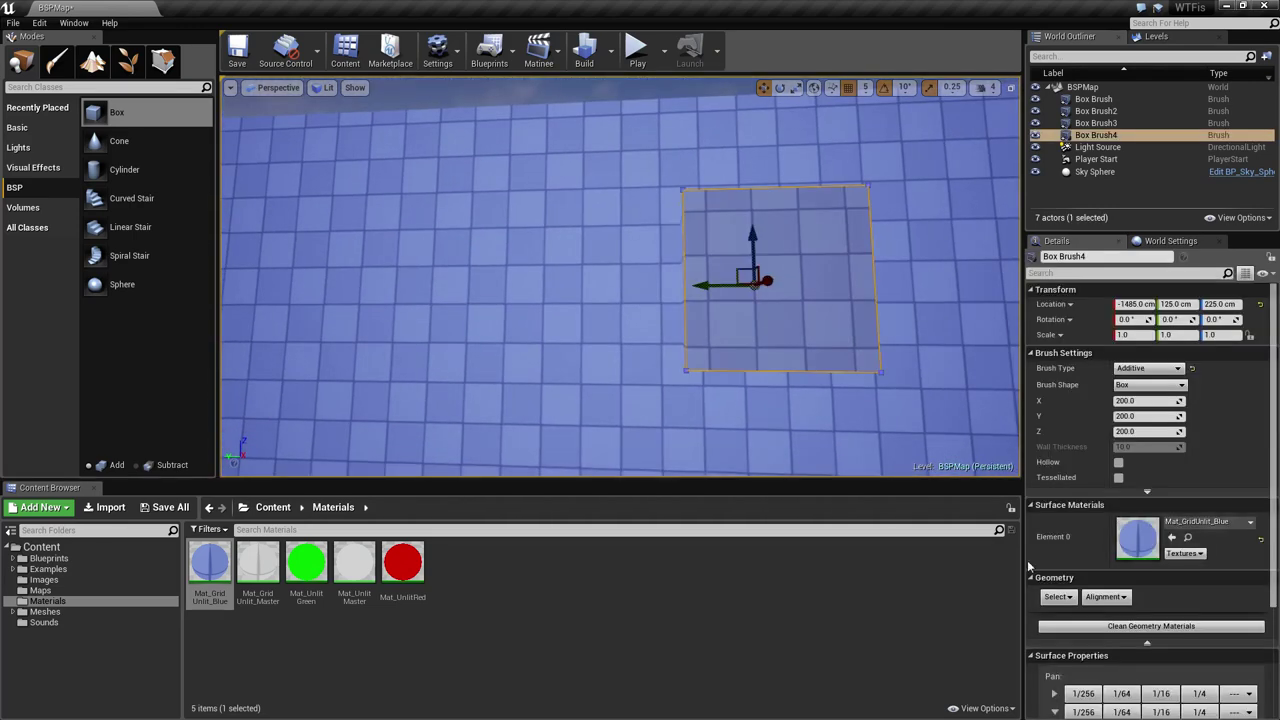
pyautogui.click(1105, 596)
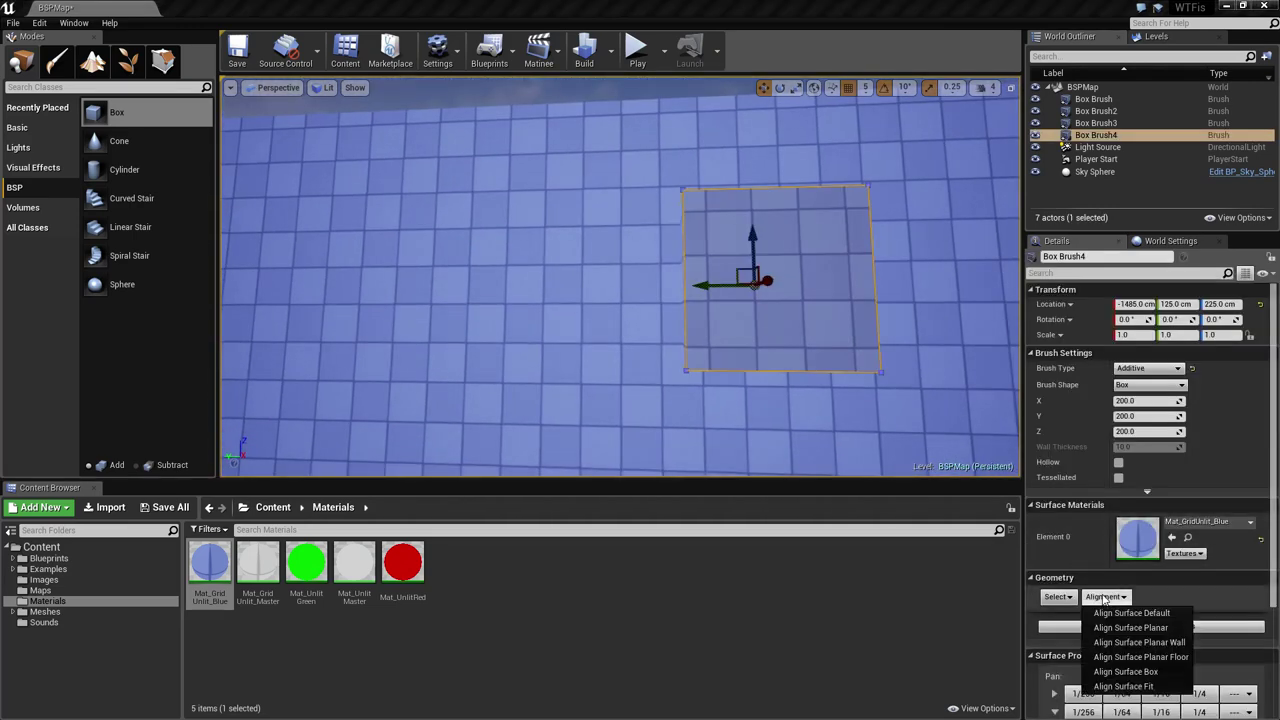
pyautogui.click(1147, 677)
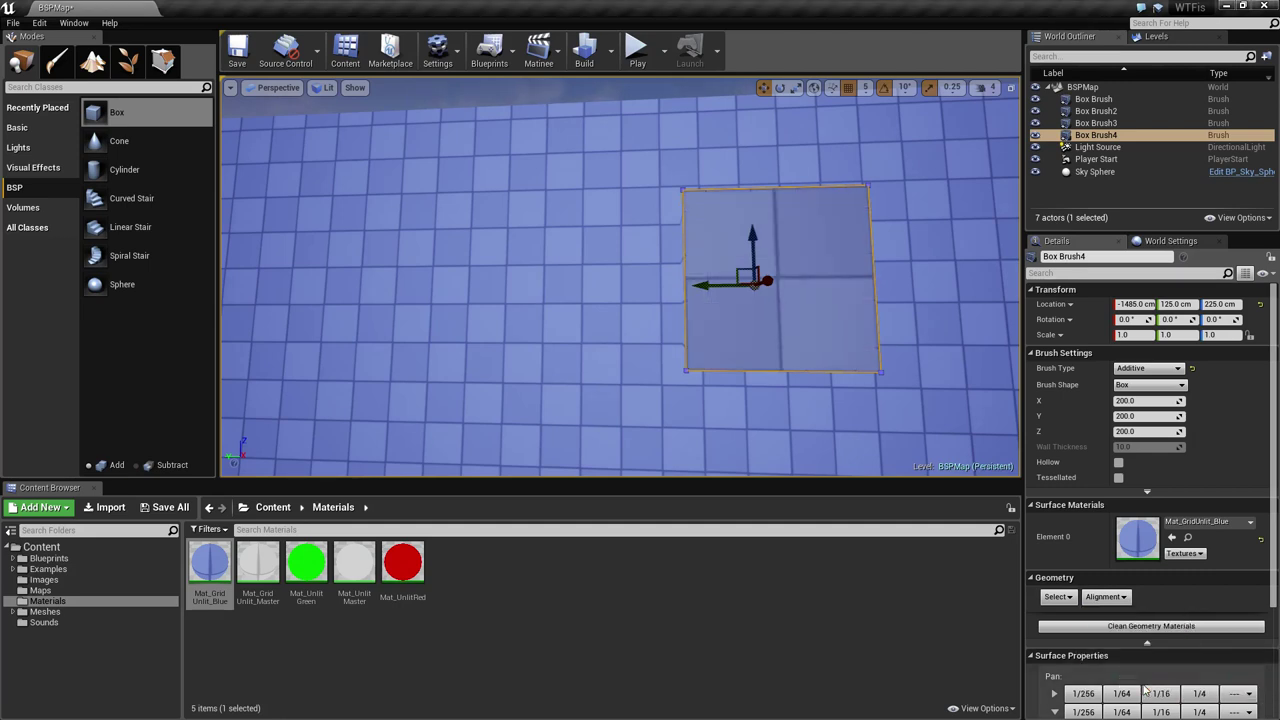
# - Reapply Align Surface Fit to the front surface of the box brush on the blue wall
pyautogui.press('Escape')
pyautogui.click(840, 289)
pyautogui.press('w')
pyautogui.moveTo(840, 289)
pyautogui.mouseDown(button='right')
pyautogui.moveTo(895, 284)
pyautogui.moveTo(850, 284)
pyautogui.moveTo(848, 272)
pyautogui.mouseUp(button='right')
pyautogui.press('s')
pyautogui.press('a')
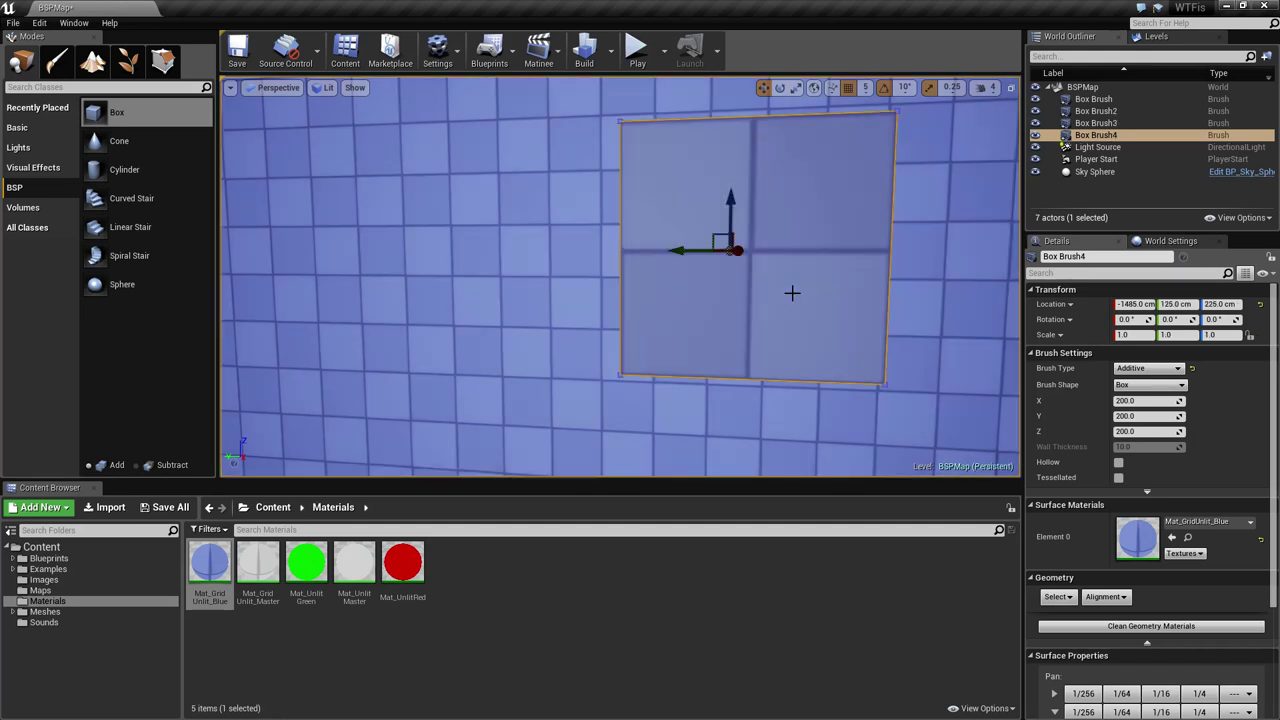
pyautogui.click(1105, 596)
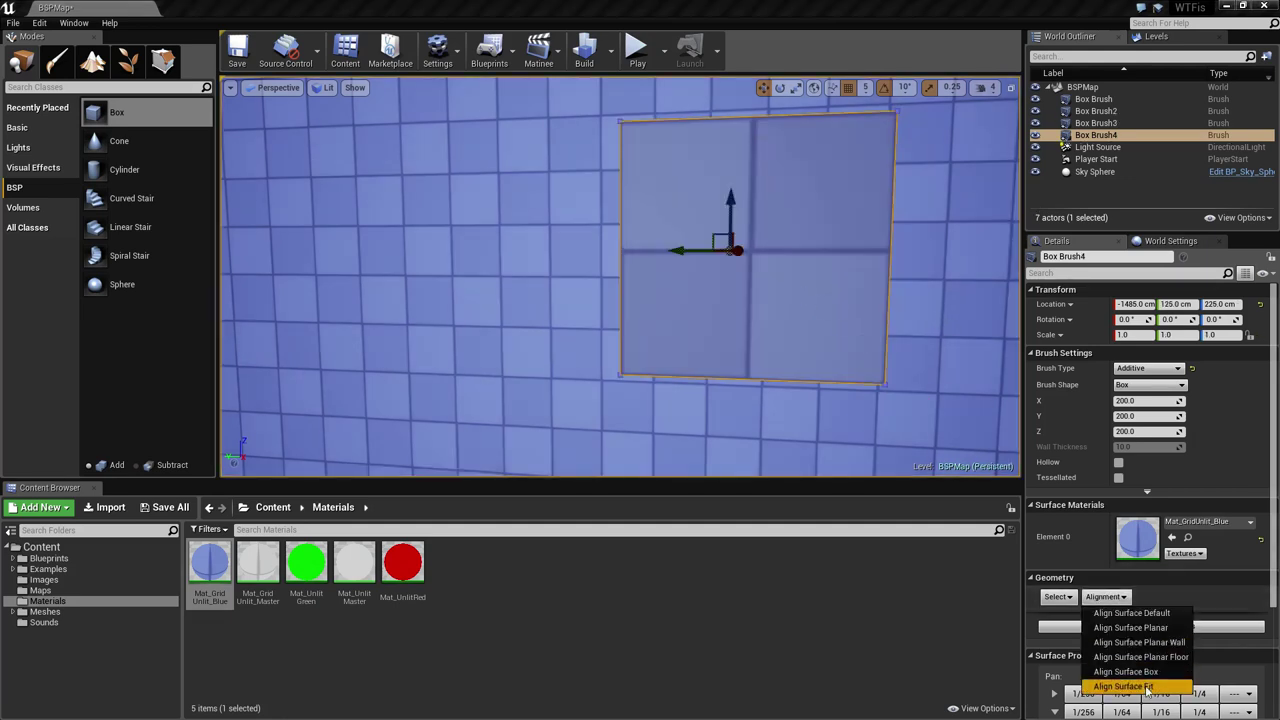
pyautogui.click(1138, 689)
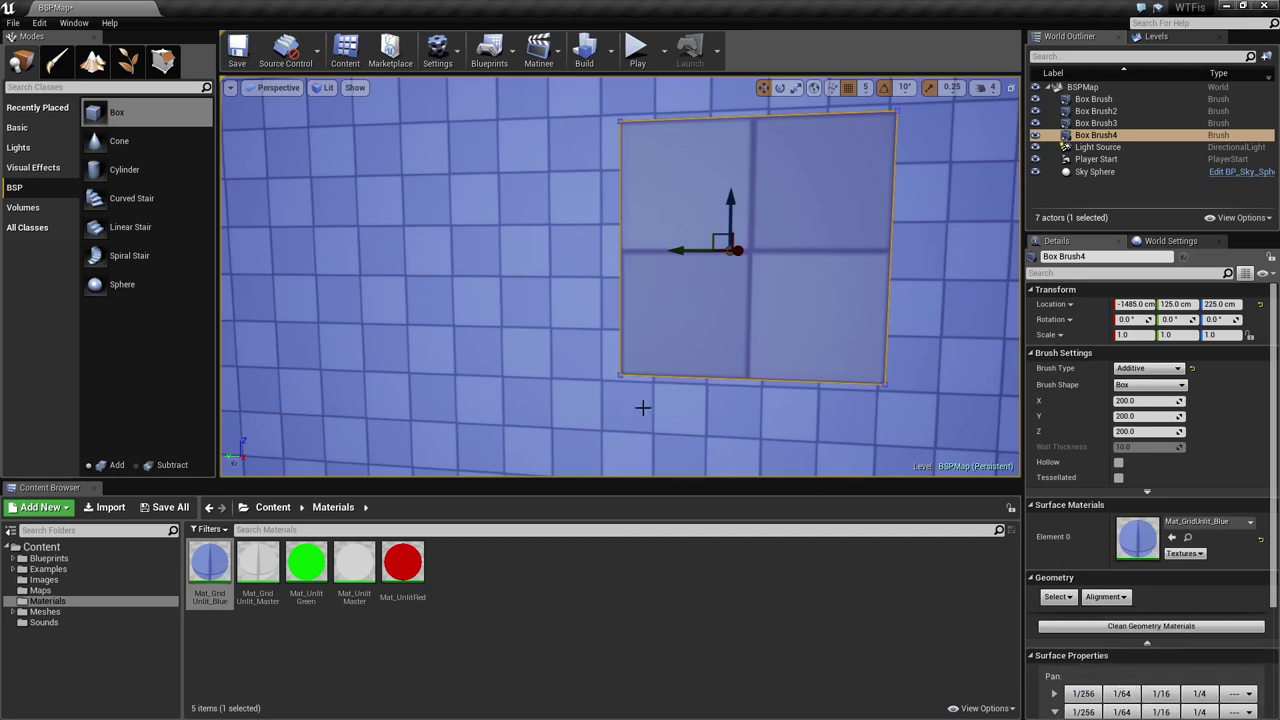
# - Apply Align Surface Fit to the blue wall's front surface and clear the selection
pyautogui.click(491, 268)
pyautogui.press('s')
pyautogui.moveTo(491, 268)
pyautogui.mouseDown(button='right')
pyautogui.moveTo(482, 278)
pyautogui.moveTo(445, 233)
pyautogui.mouseUp(button='right')
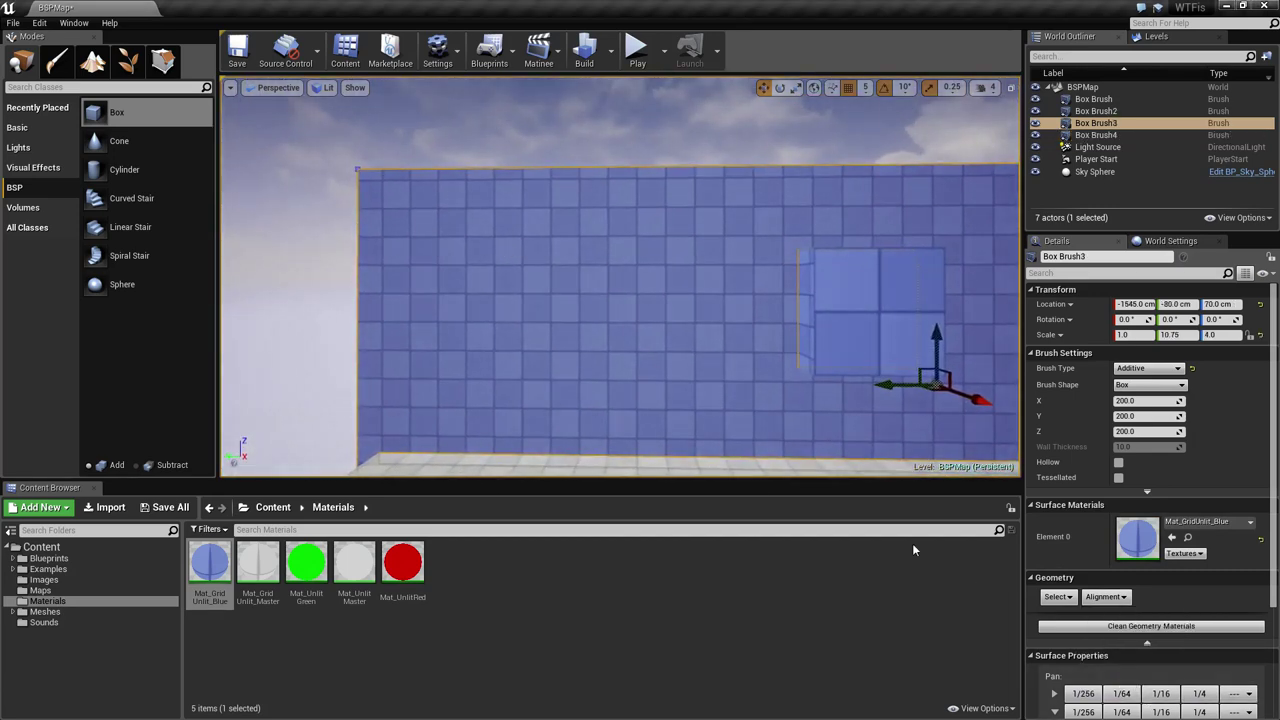
pyautogui.click(1104, 600)
pyautogui.click(1142, 687)
pyautogui.press('Escape')
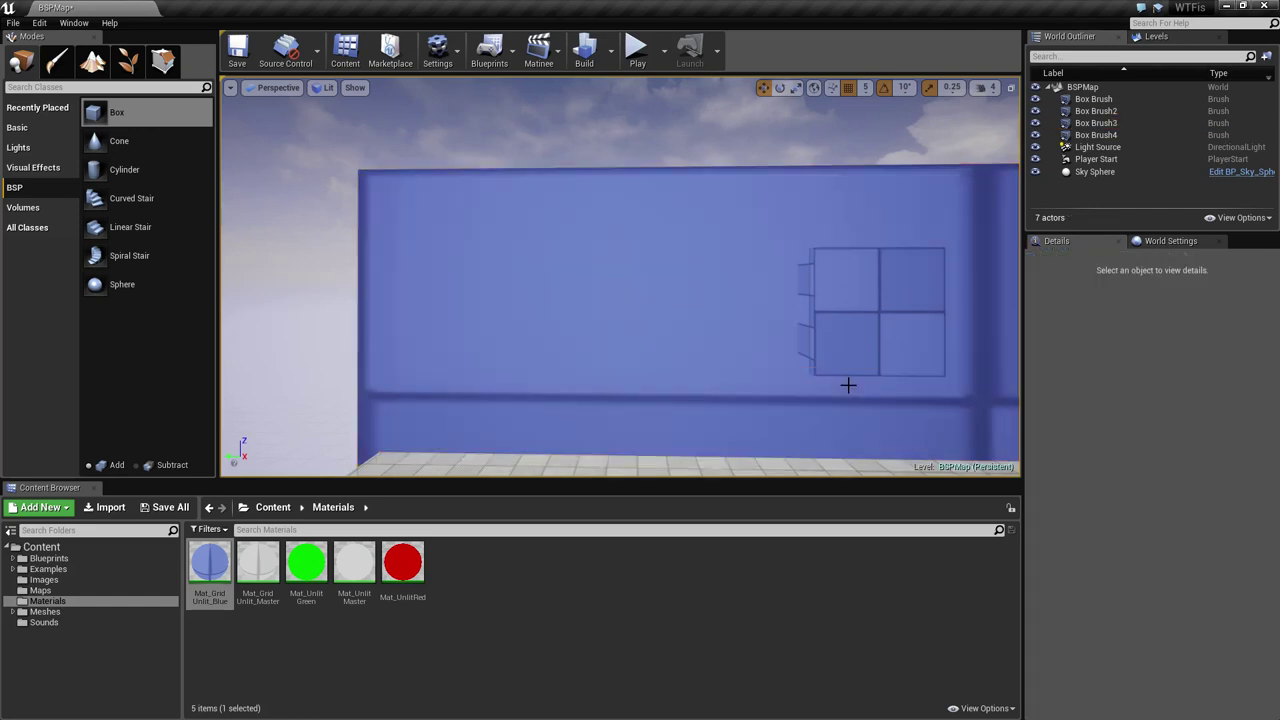
# - Apply Align Surface Planar to the blue wall's front surface
pyautogui.moveTo(847, 385)
pyautogui.mouseDown(button='right')
pyautogui.moveTo(930, 400)
pyautogui.moveTo(749, 337)
pyautogui.mouseUp(button='right')
pyautogui.press('s')
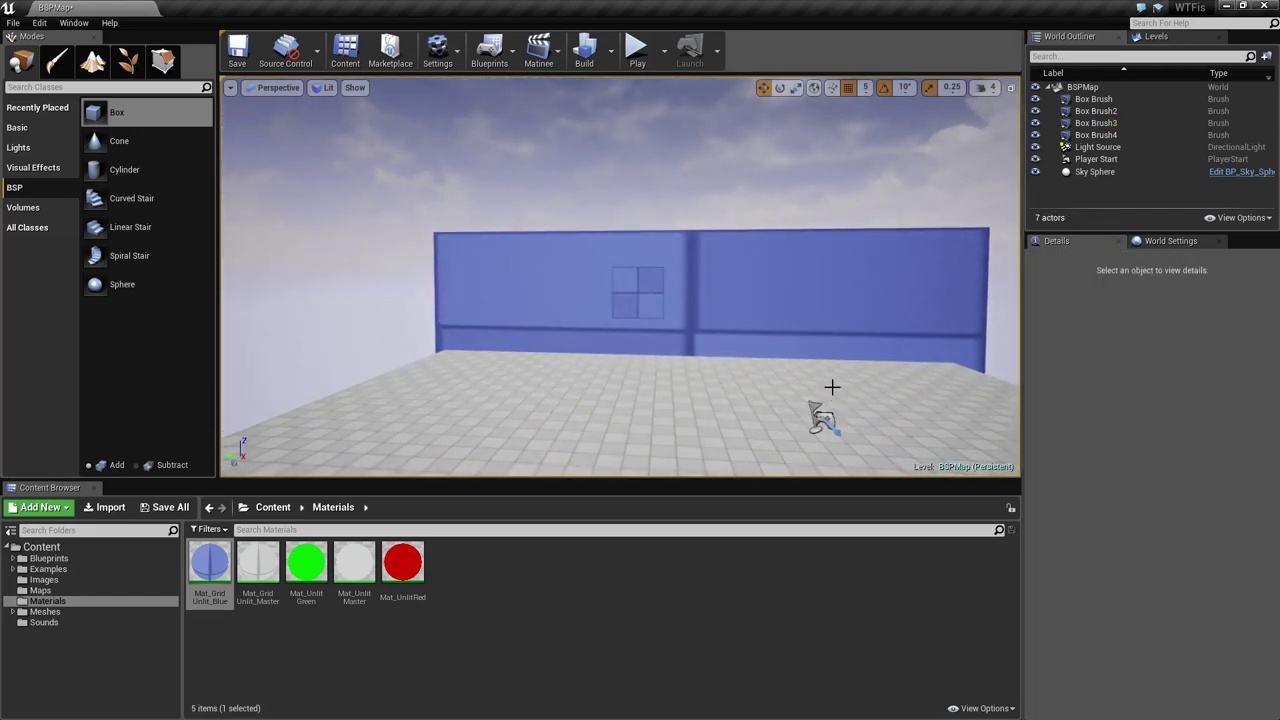
pyautogui.moveTo(833, 387); pyautogui.dragTo(820, 350, button='right')
pyautogui.press('w')
pyautogui.moveTo(526, 326)
pyautogui.mouseDown(button='right')
pyautogui.moveTo(556, 352)
pyautogui.moveTo(493, 342)
pyautogui.mouseUp(button='right')
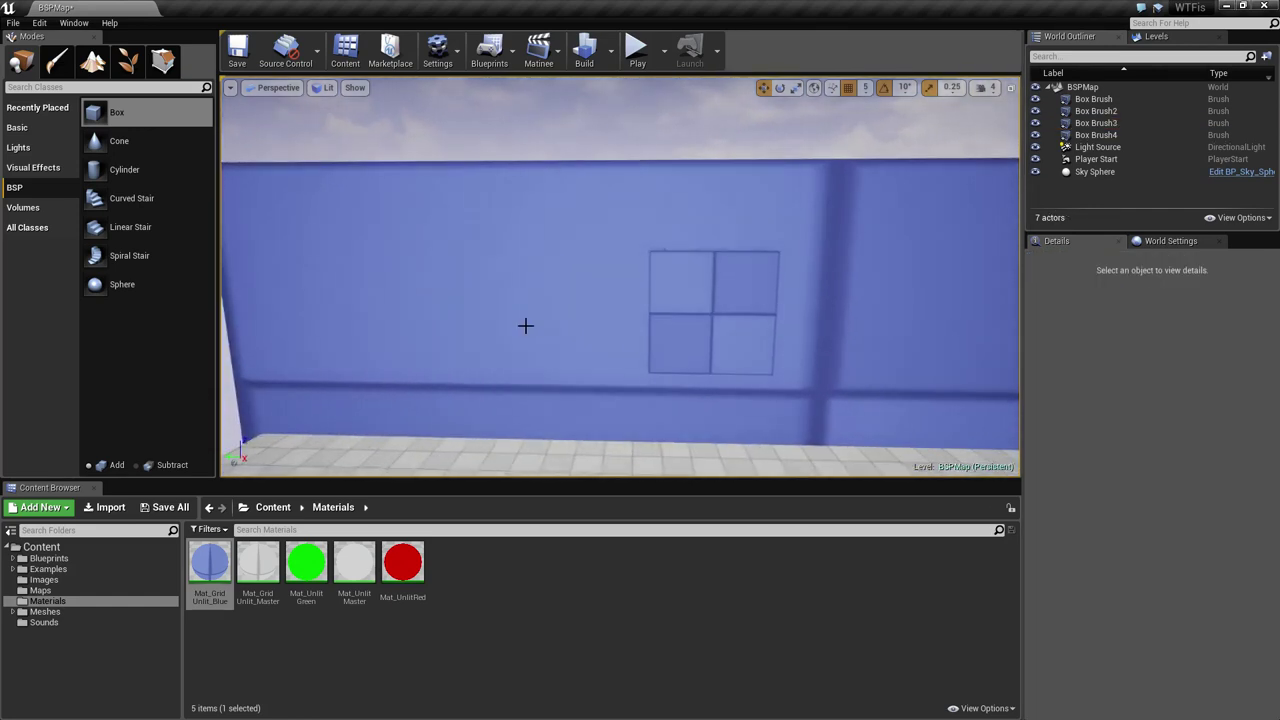
pyautogui.click(526, 326)
pyautogui.click(1105, 597)
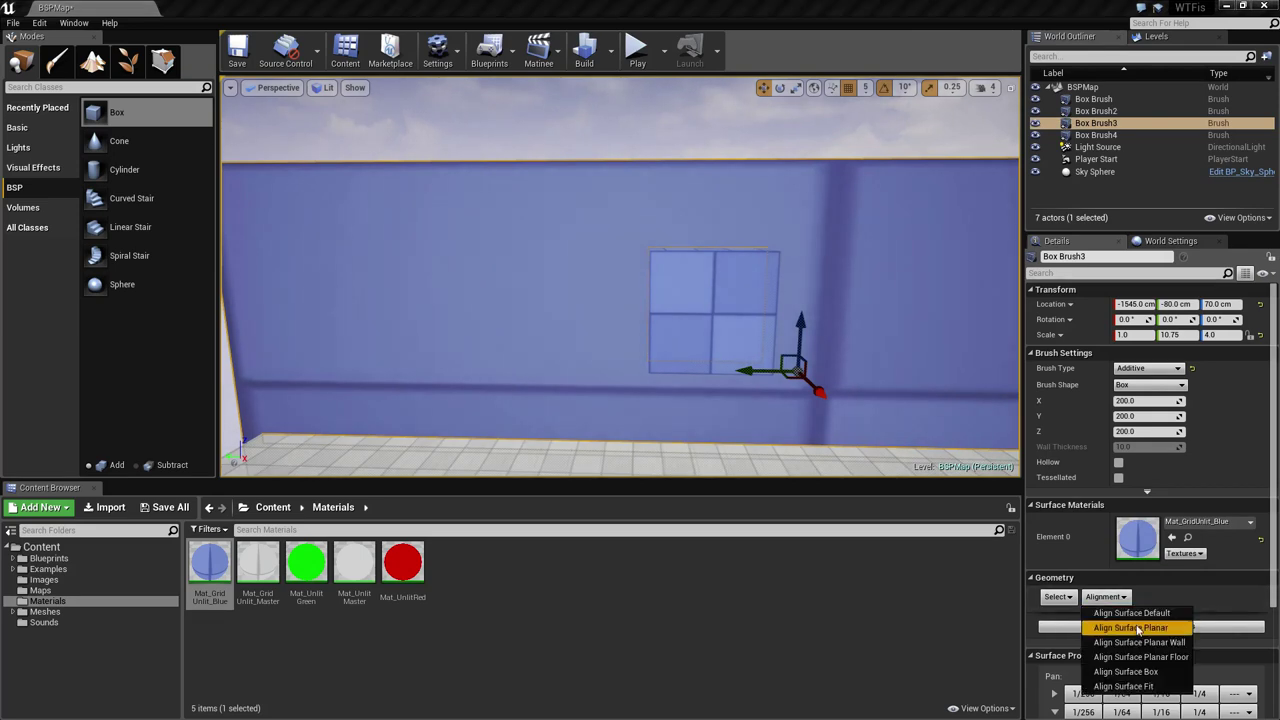
pyautogui.click(1135, 626)
# - Apply Align Surface Planar to the front surface of the box brush protruding from the wall, and clear the selection
pyautogui.click(760, 341)
pyautogui.click(1105, 597)
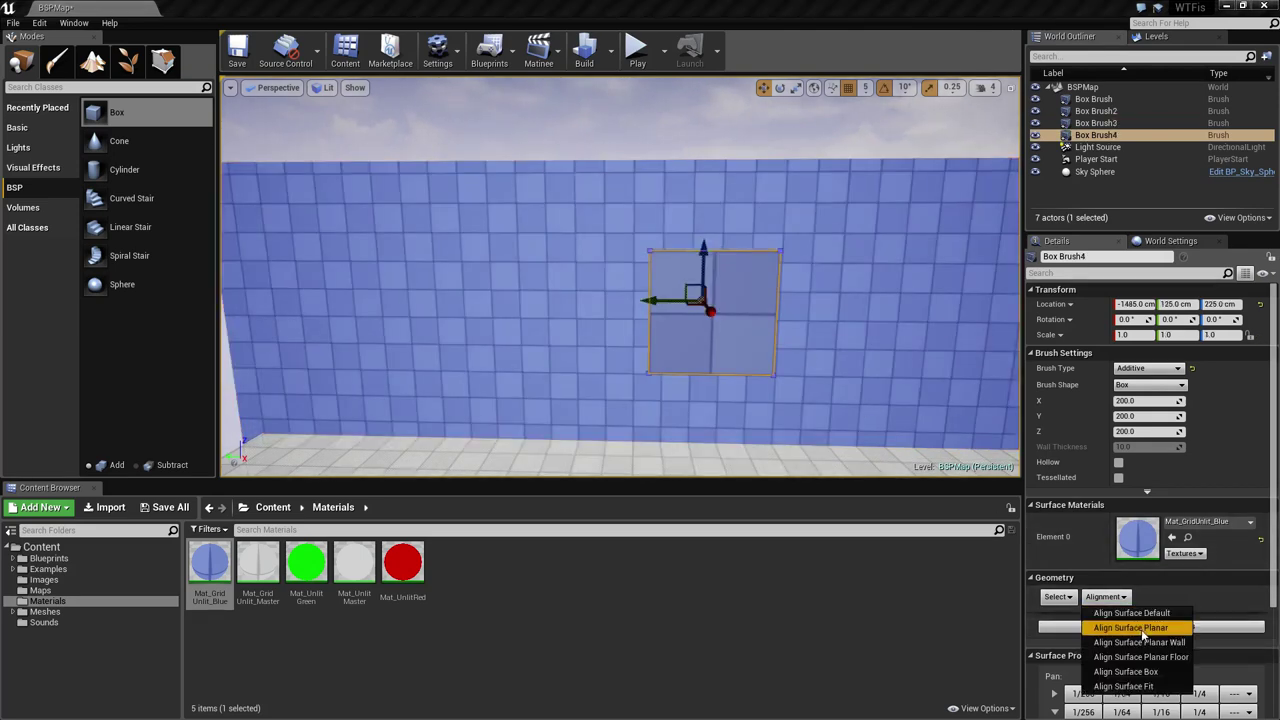
pyautogui.click(1135, 626)
pyautogui.moveTo(783, 369)
pyautogui.mouseDown(button='right')
pyautogui.moveTo(915, 366)
pyautogui.moveTo(780, 366)
pyautogui.moveTo(640, 400)
pyautogui.moveTo(540, 340)
pyautogui.moveTo(620, 345)
pyautogui.mouseUp(button='right')
pyautogui.press('Escape')
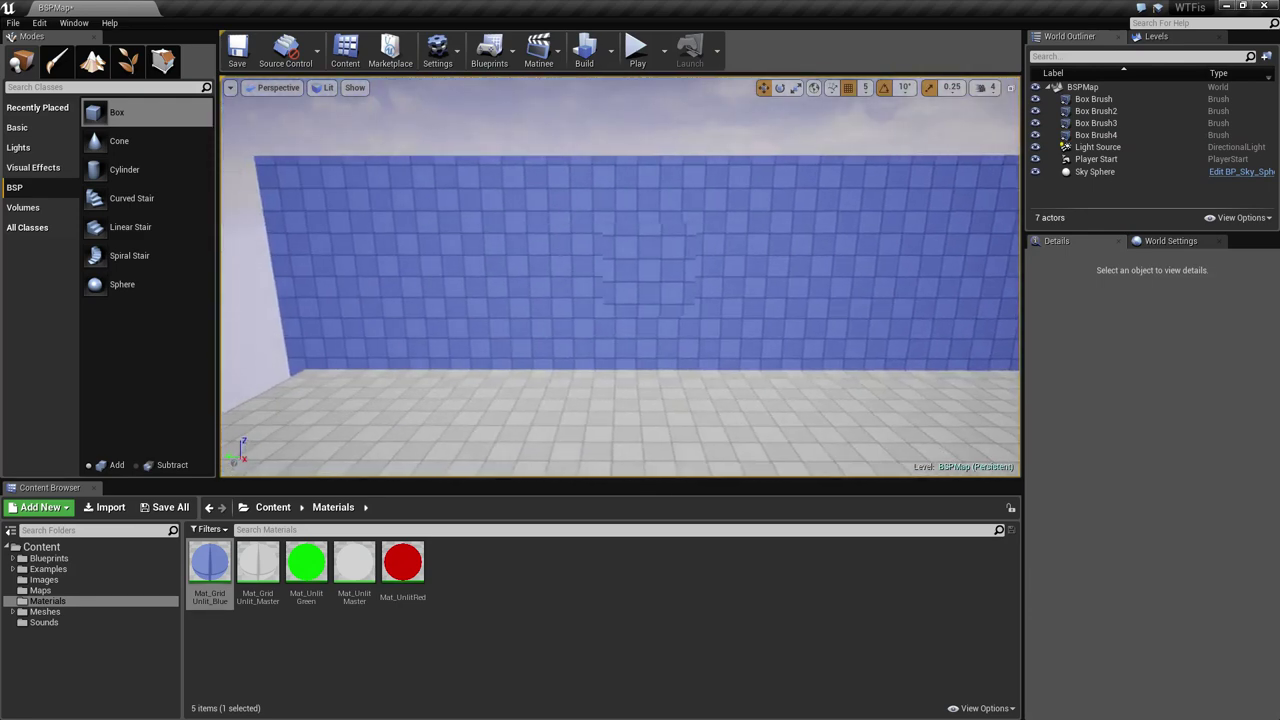
pyautogui.click(754, 307)
pyautogui.click(1105, 597)
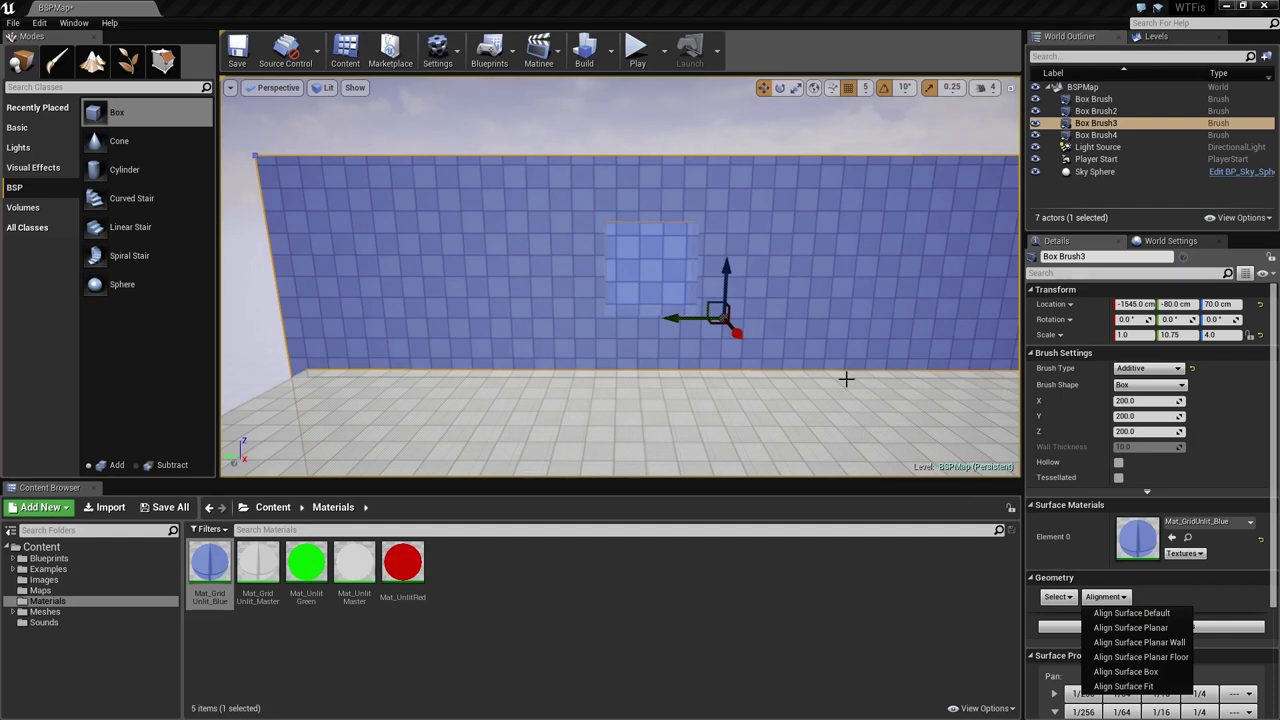
pyautogui.click(728, 125)
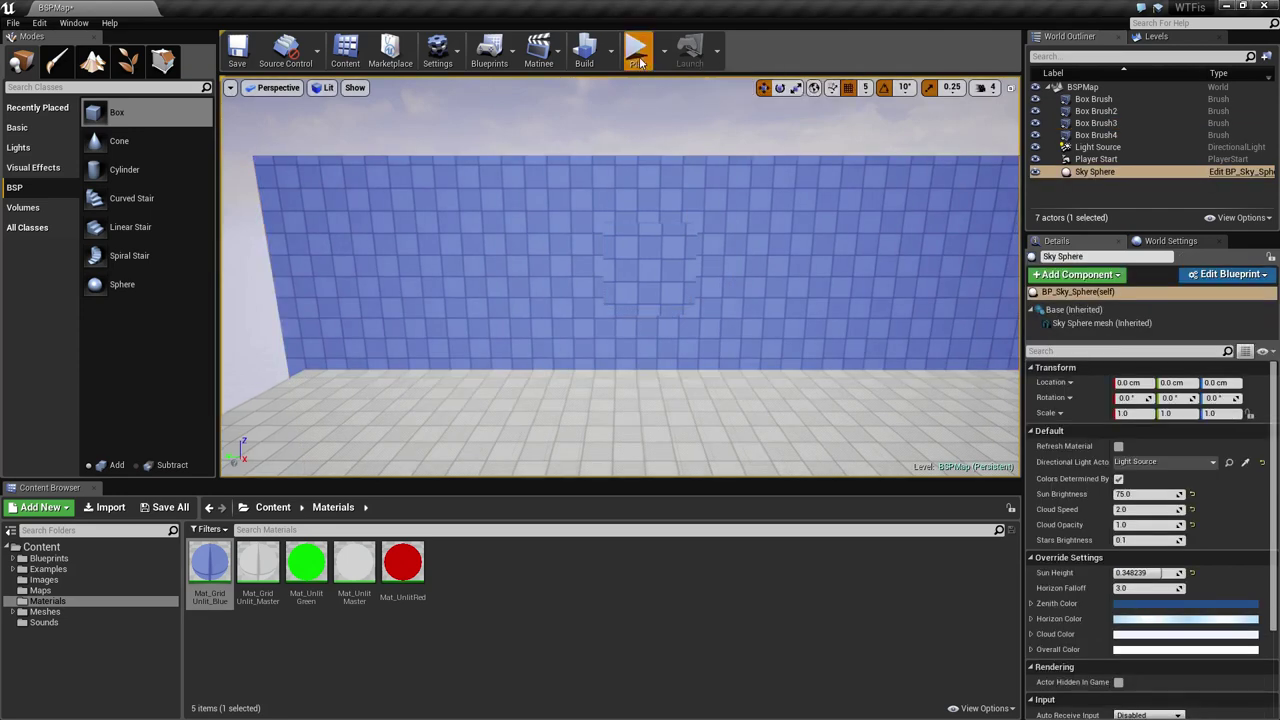
# - Play the level in the editor, walk along the blue wall to check its texture alignment, and stop playing
pyautogui.click(638, 52)
pyautogui.click(634, 160)
pyautogui.press('w')
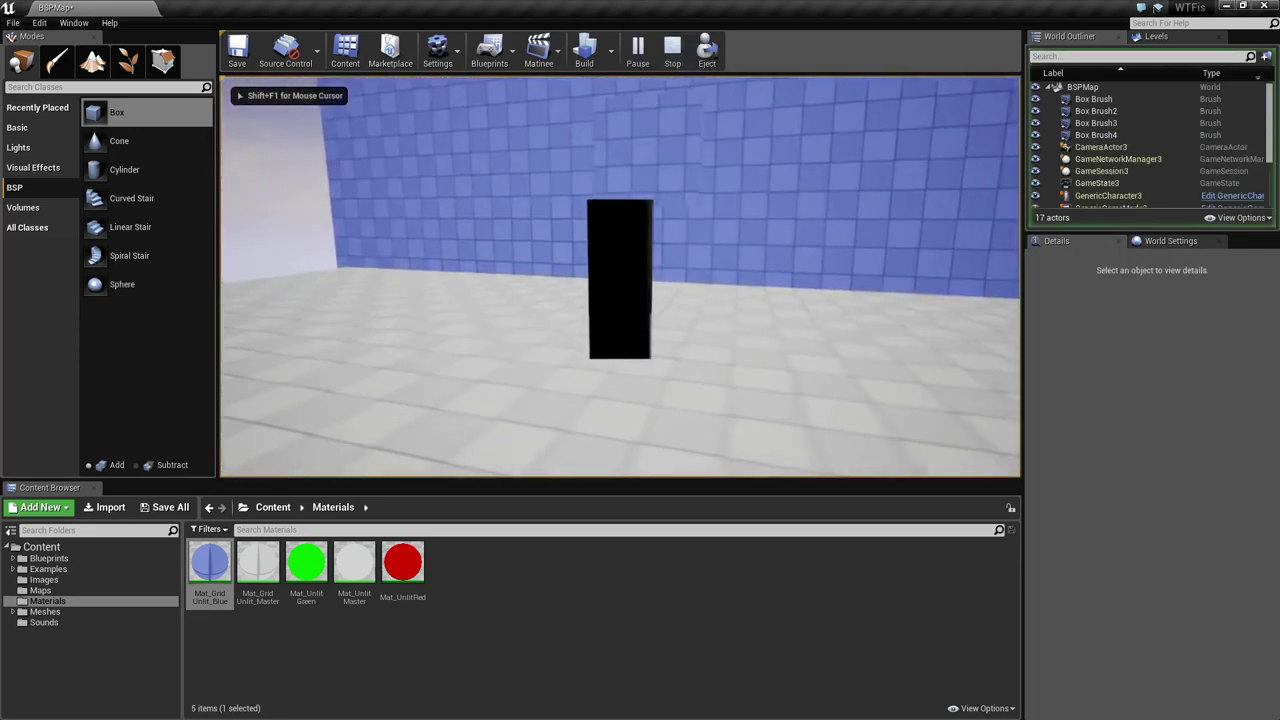
pyautogui.press('a')
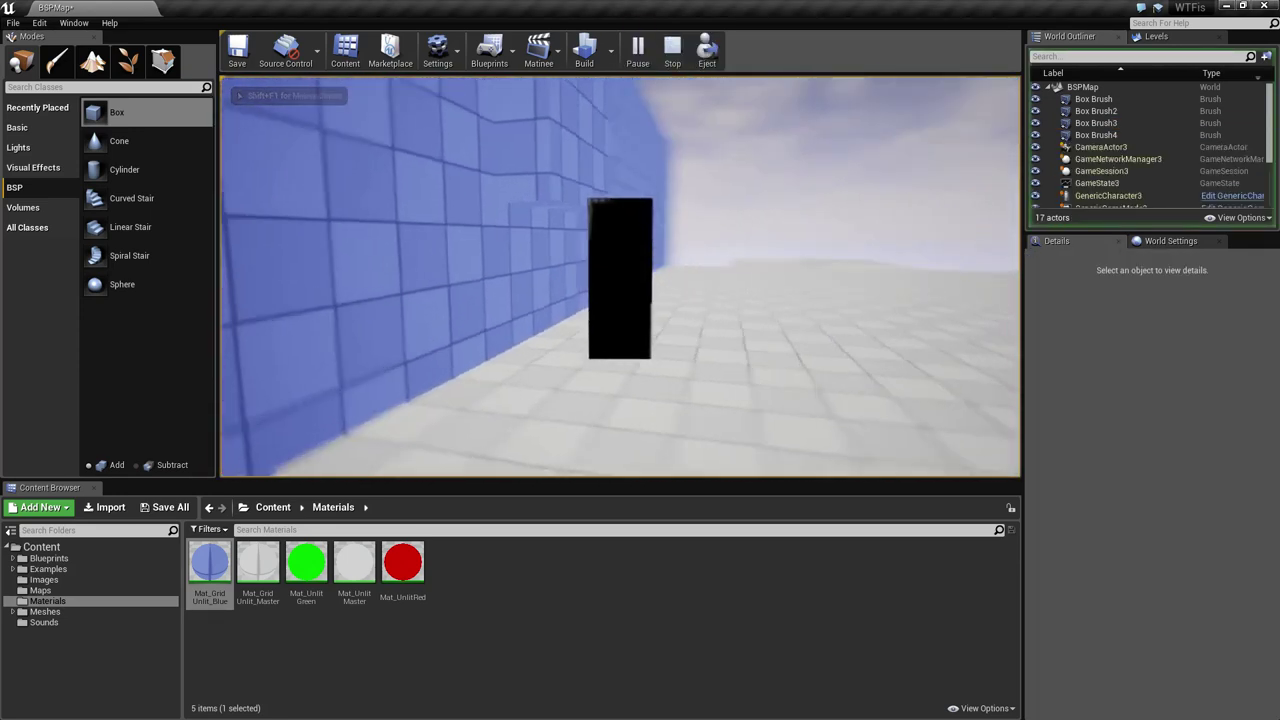
pyautogui.press('d')
pyautogui.press('Escape')
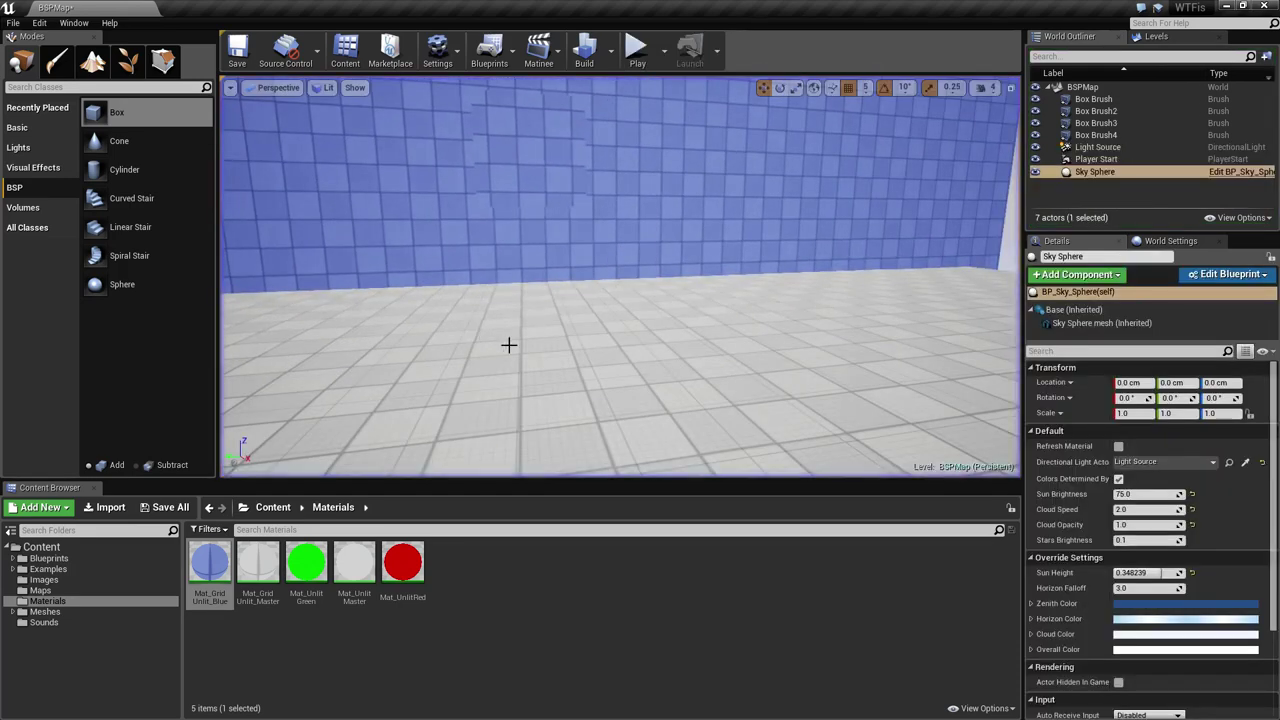
# - Examine the lightmap resolution and Lightmass settings of the blue wall's front surface
pyautogui.moveTo(768, 365)
pyautogui.mouseDown(button='right')
pyautogui.moveTo(800, 280)
pyautogui.moveTo(774, 374)
pyautogui.mouseUp(button='right')
pyautogui.click(774, 374)
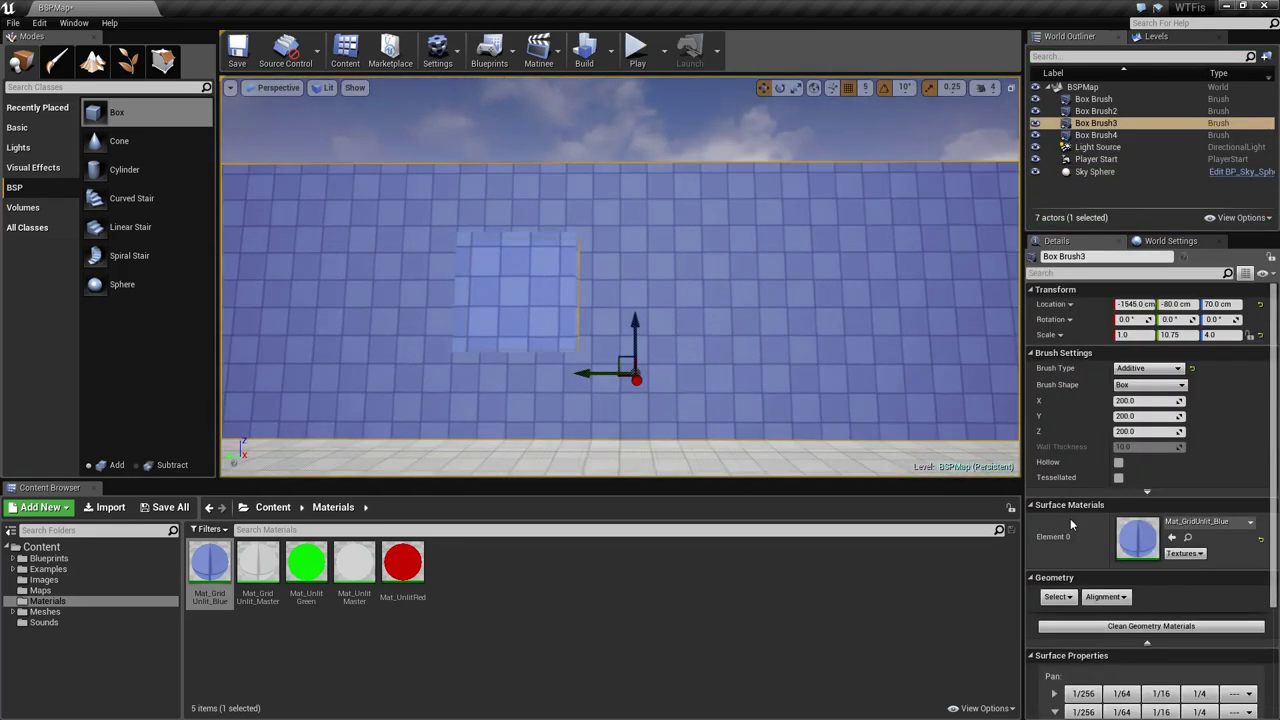
pyautogui.scroll(-5, 1167, 598)
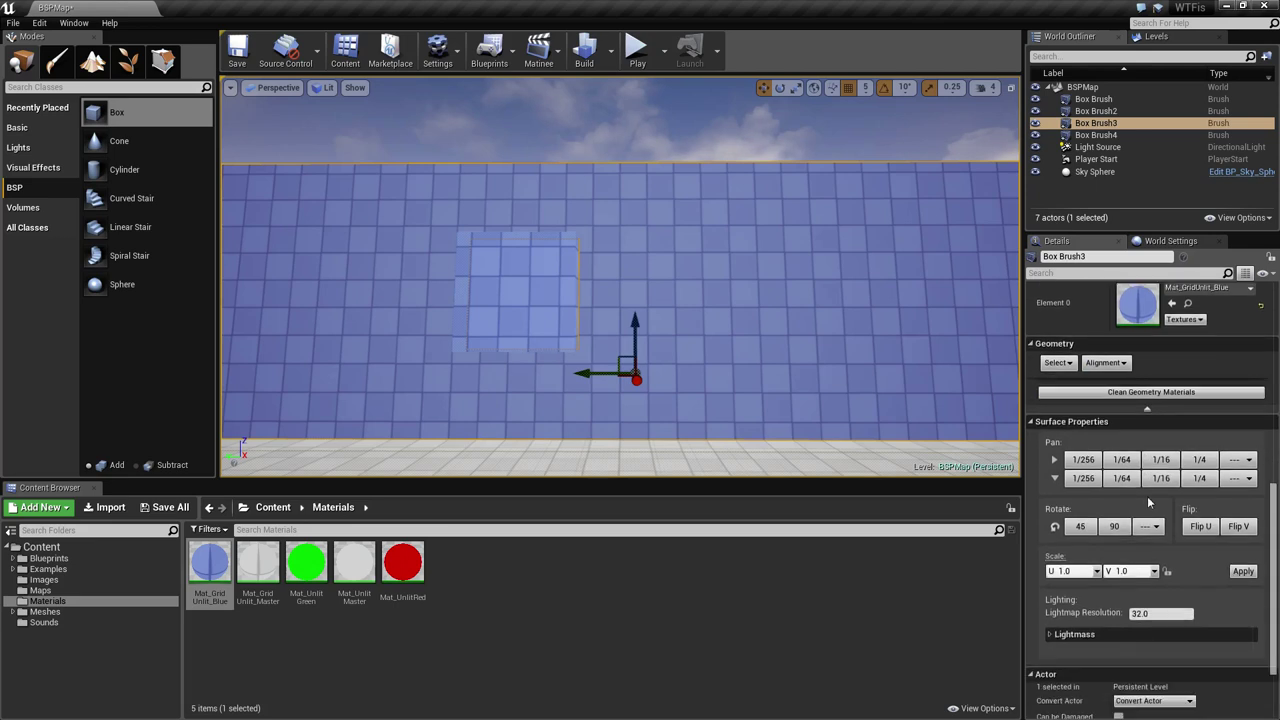
pyautogui.scroll(-1, 1144, 553)
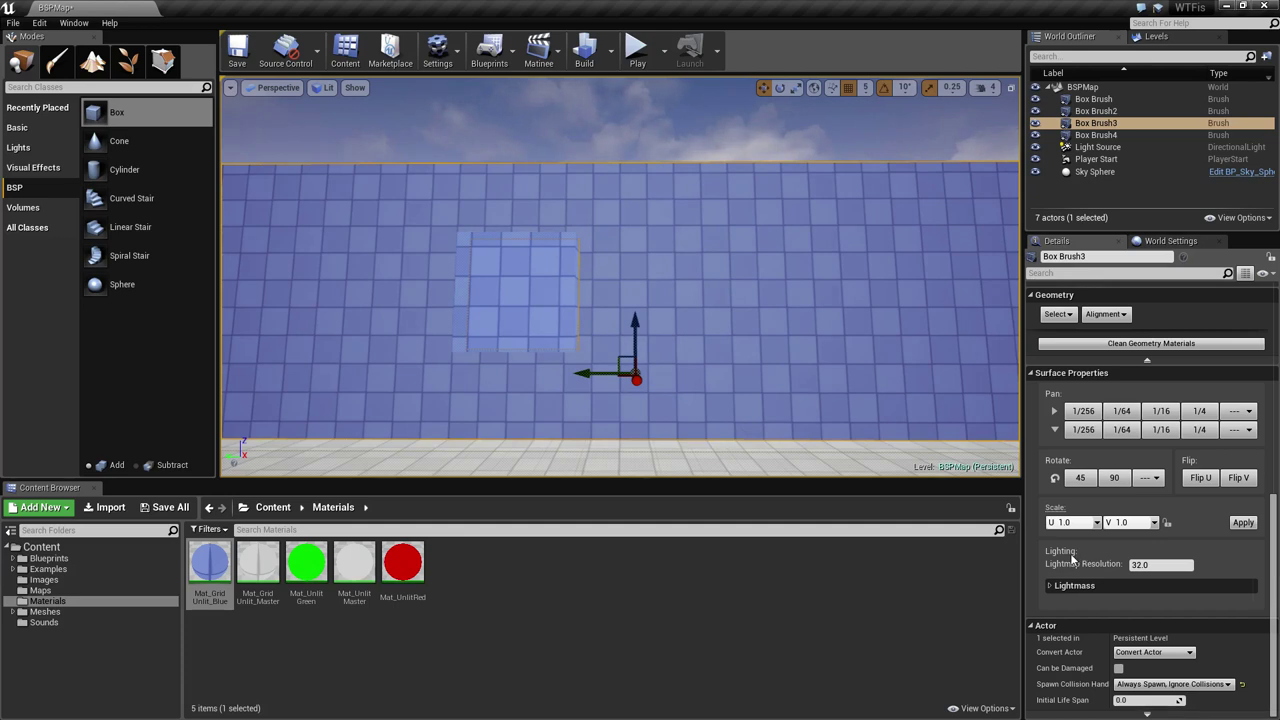
pyautogui.click(1050, 586)
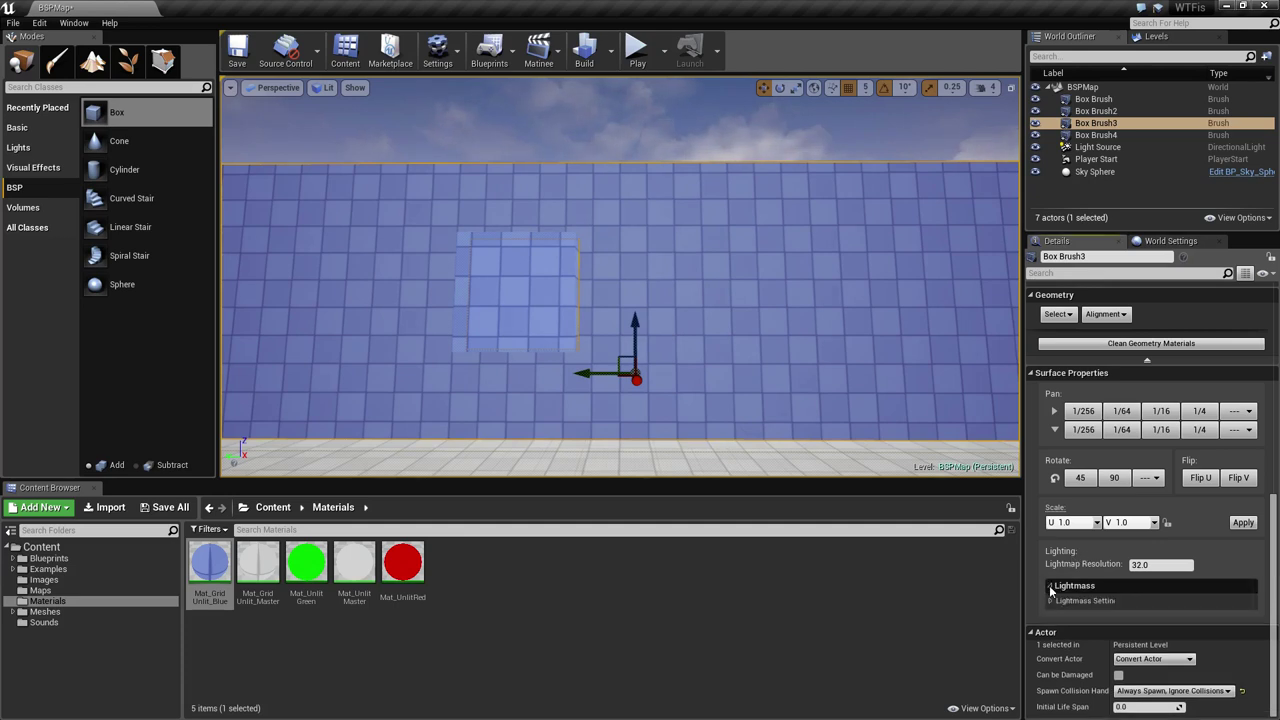
pyautogui.click(1051, 601)
pyautogui.click(1053, 601)
pyautogui.click(1050, 586)
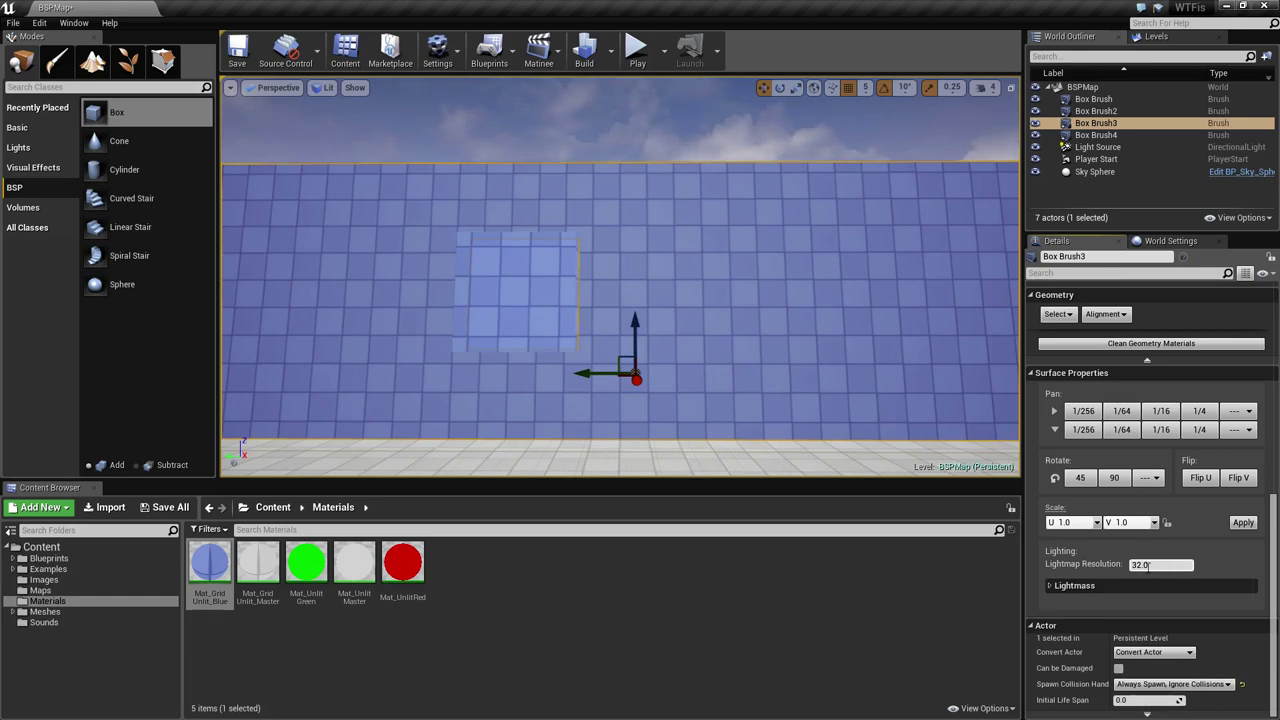
pyautogui.scroll(8, 1147, 566)
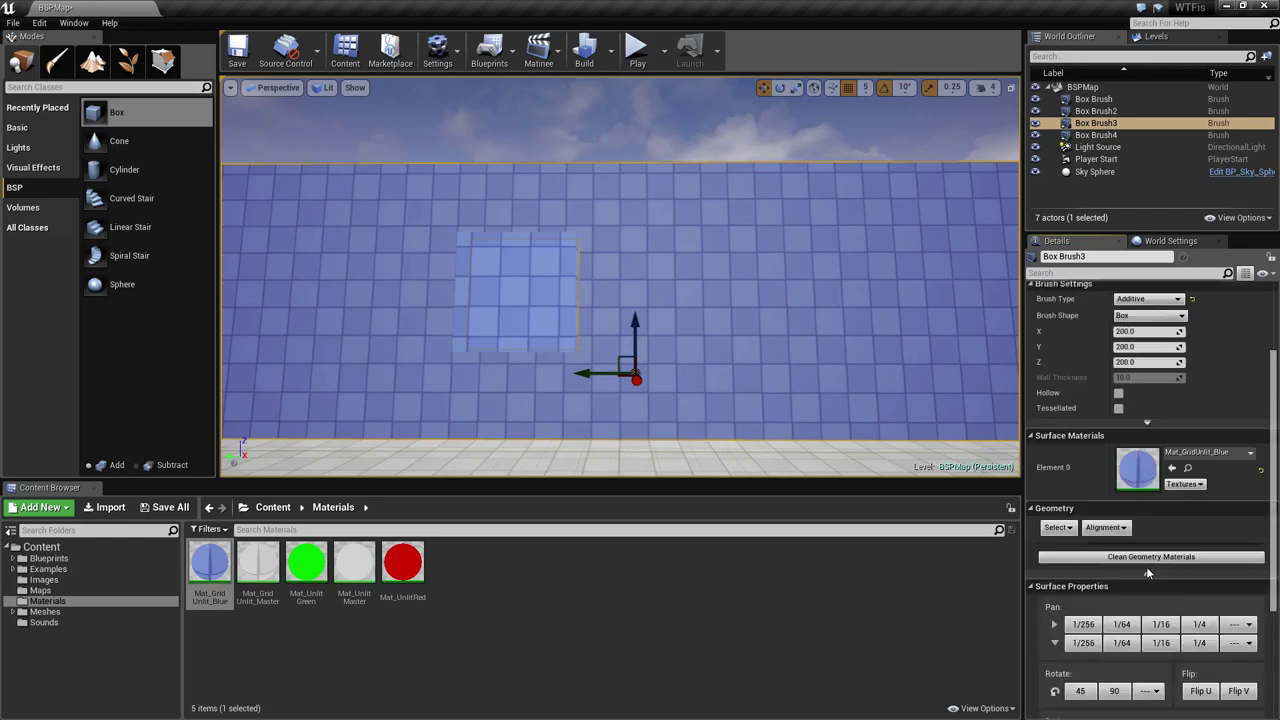
# - Change the brush type of the small box brush protruding from the blue wall to Subtractive
pyautogui.click(770, 267)
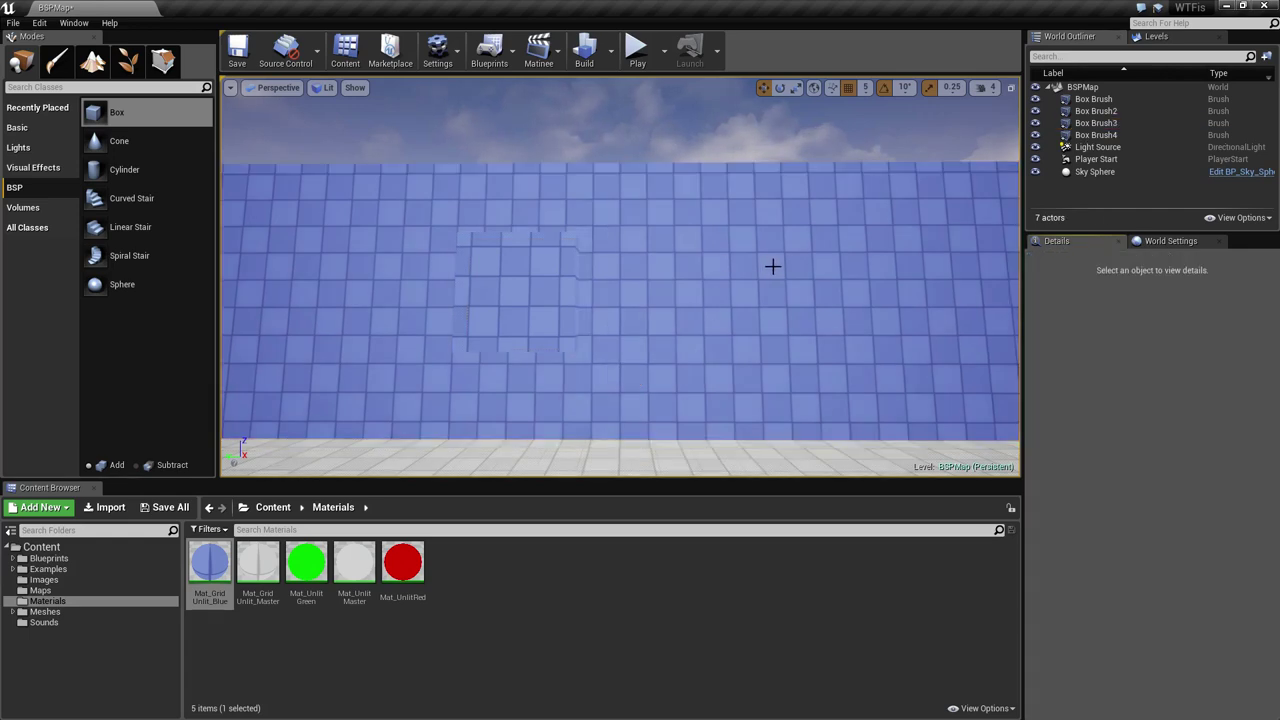
pyautogui.click(773, 266)
pyautogui.press('w')
pyautogui.moveTo(791, 308)
pyautogui.mouseDown(button='right')
pyautogui.moveTo(800, 340)
pyautogui.moveTo(800, 326)
pyautogui.moveTo(740, 340)
pyautogui.moveTo(770, 305)
pyautogui.moveTo(830, 310)
pyautogui.moveTo(820, 316)
pyautogui.mouseUp(button='right')
pyautogui.press('d')
pyautogui.click(1133, 368)
pyautogui.click(1231, 374)
pyautogui.press('w')
pyautogui.press('a')
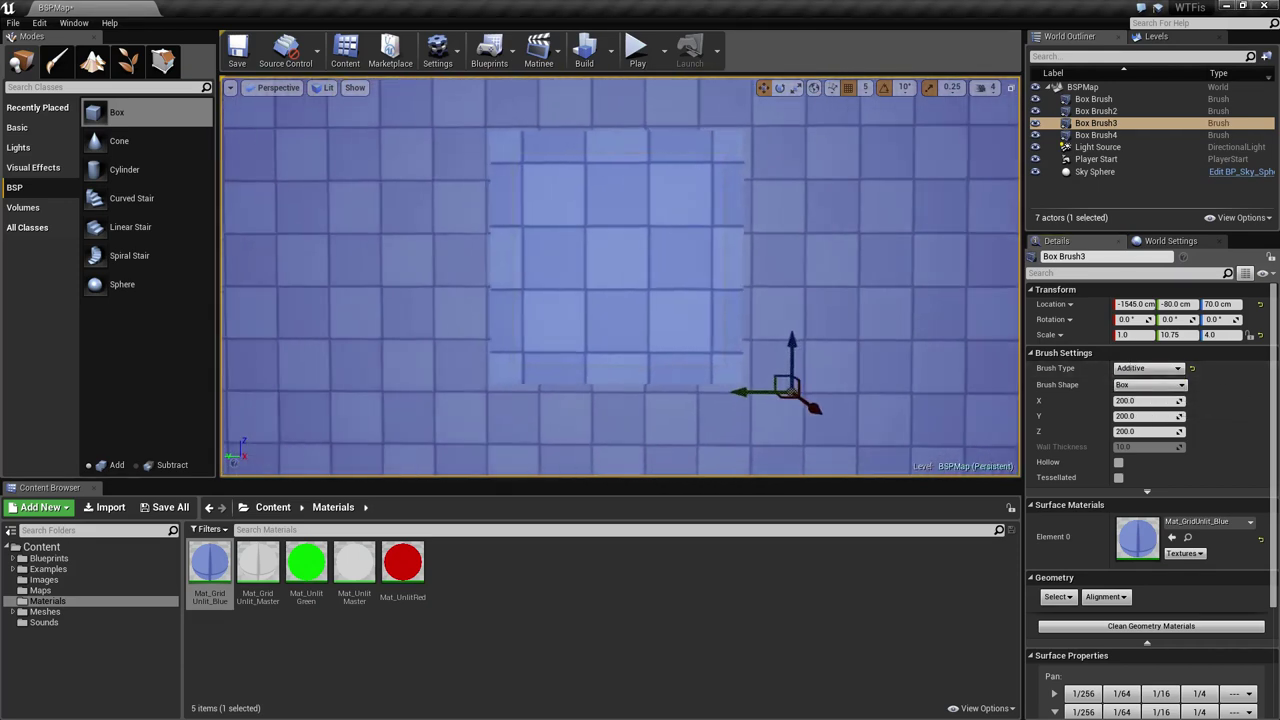
pyautogui.moveTo(388, 246); pyautogui.dragTo(464, 267, button='right')
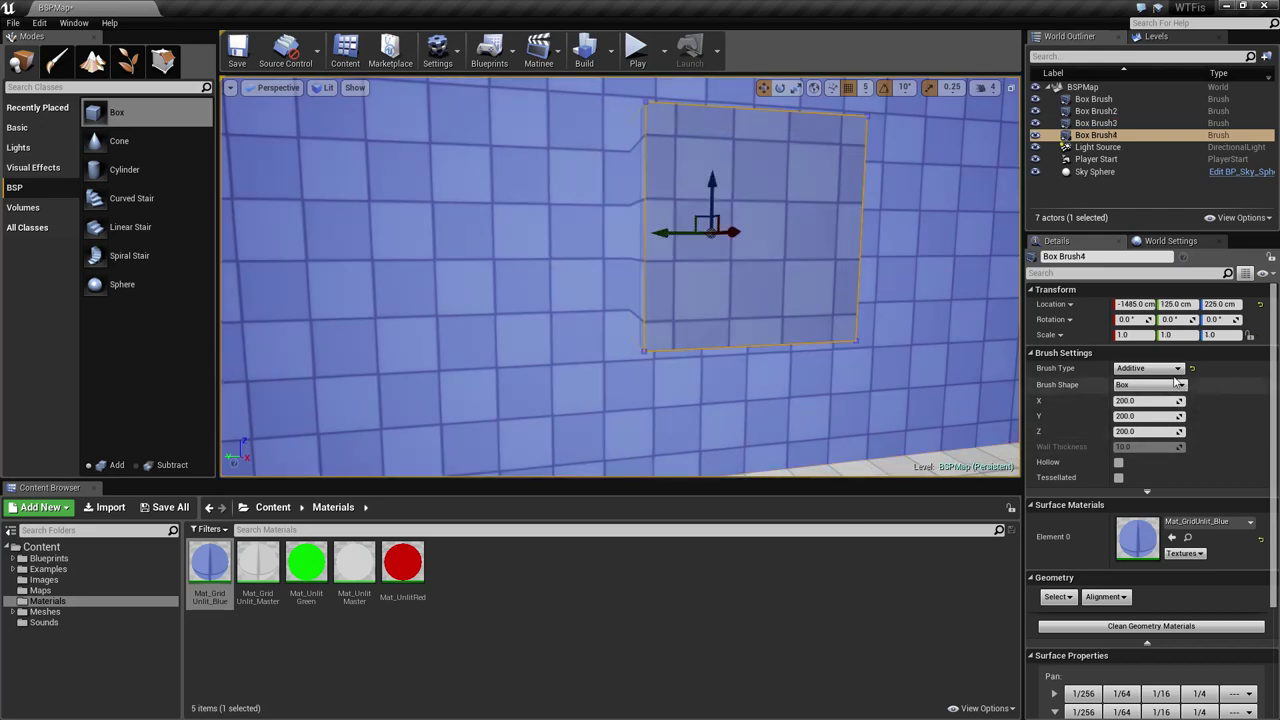
pyautogui.click(1176, 368)
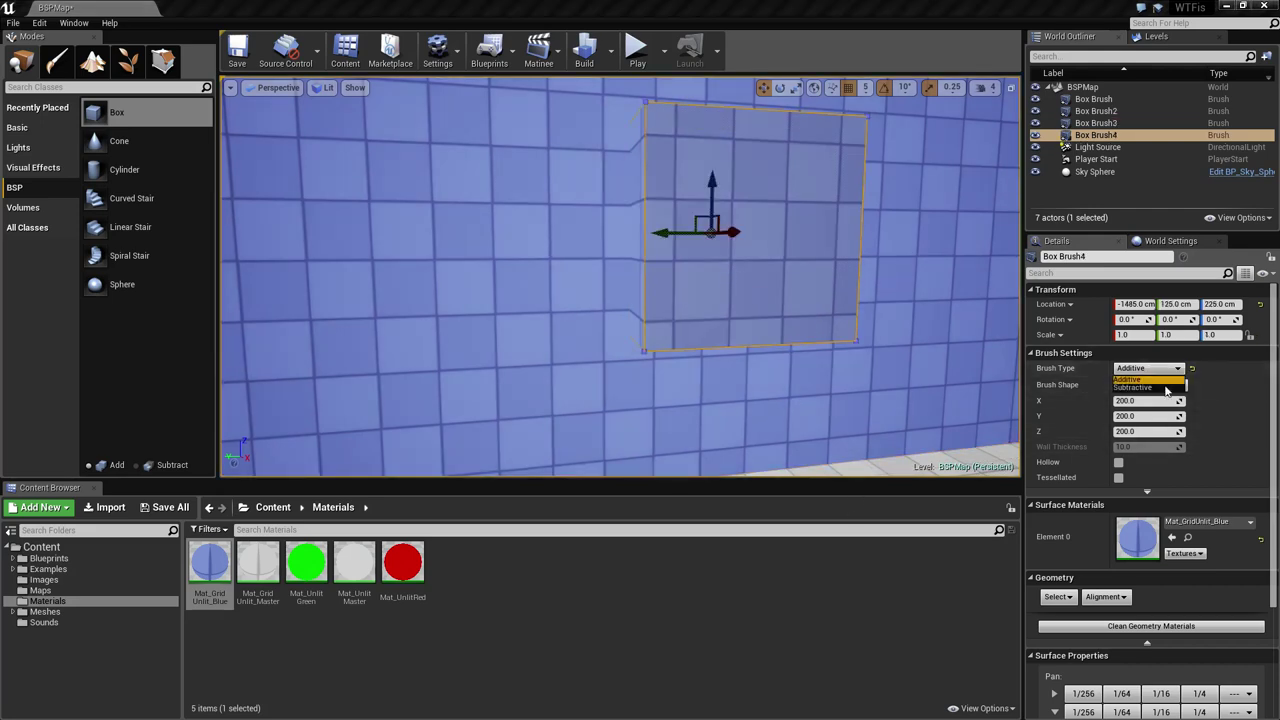
pyautogui.click(1150, 389)
pyautogui.press('Escape')
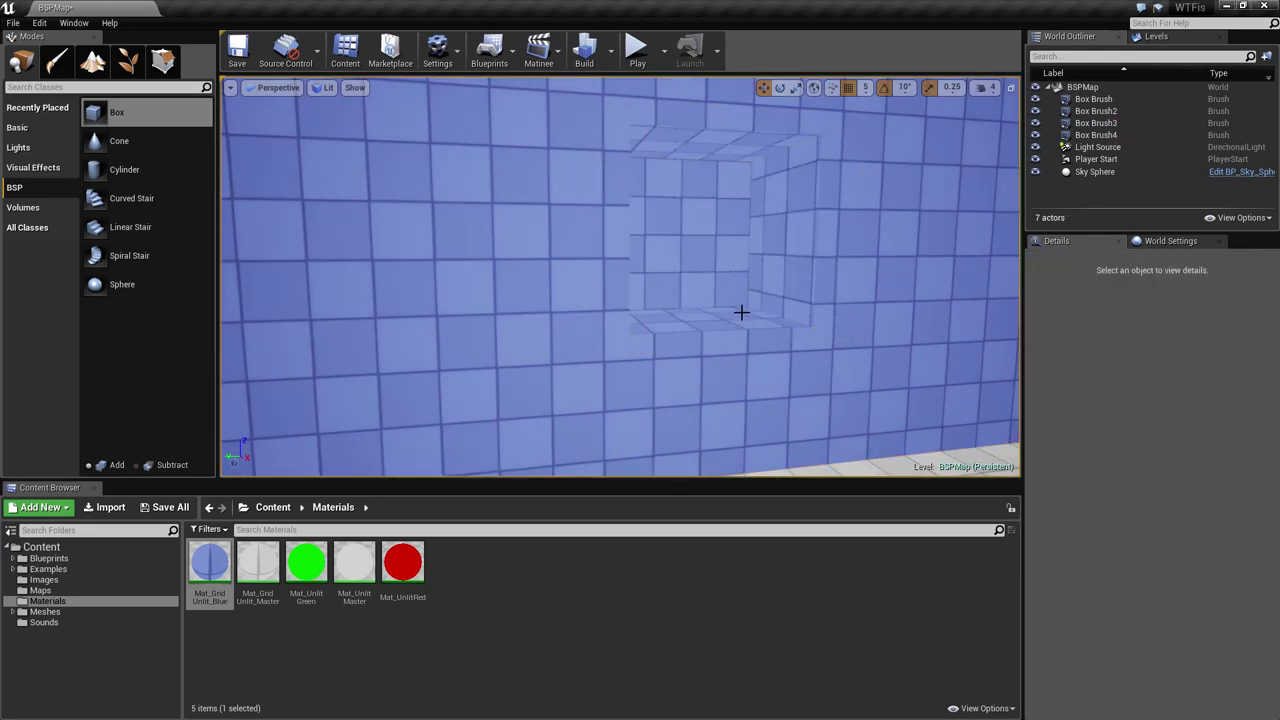
# - Examine the recess cut into the blue wall from several angles
pyautogui.click(711, 319)
pyautogui.press('w')
pyautogui.moveTo(711, 319)
pyautogui.mouseDown(button='right')
pyautogui.moveTo(711, 300)
pyautogui.moveTo(752, 294)
pyautogui.moveTo(740, 320)
pyautogui.mouseUp(button='right')
pyautogui.press('s')
pyautogui.moveTo(611, 217); pyautogui.dragTo(735, 228, button='right')
pyautogui.press('a')
pyautogui.press('d')
pyautogui.moveTo(529, 246); pyautogui.dragTo(440, 250, button='right')
# - Set the blue wall brush's X size to 20
pyautogui.click(640, 343)
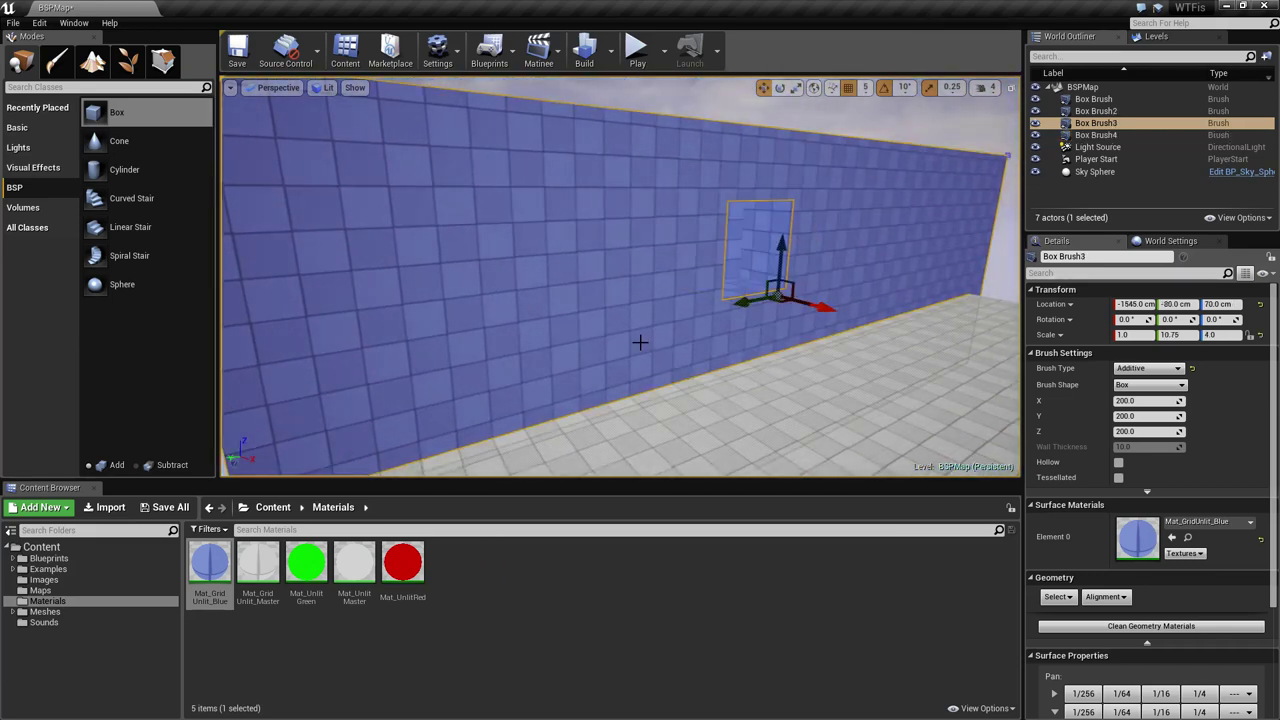
pyautogui.click(1147, 433)
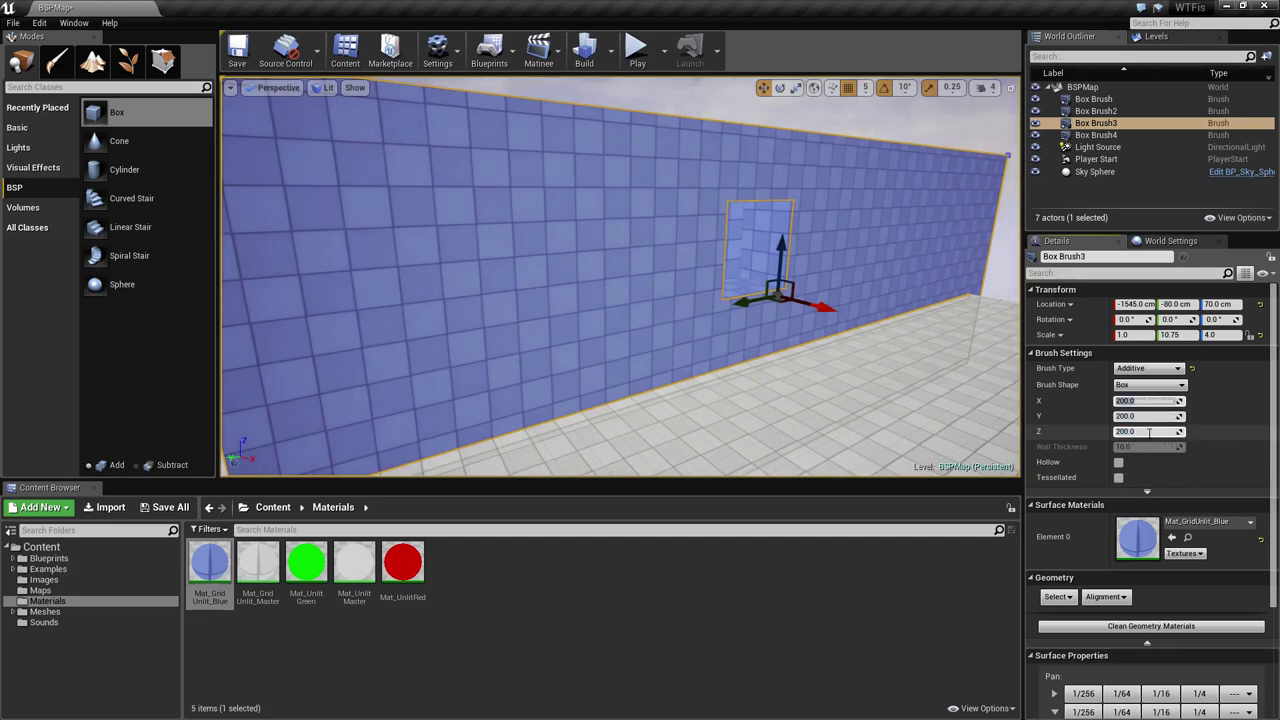
pyautogui.write('20')
pyautogui.press('Return')
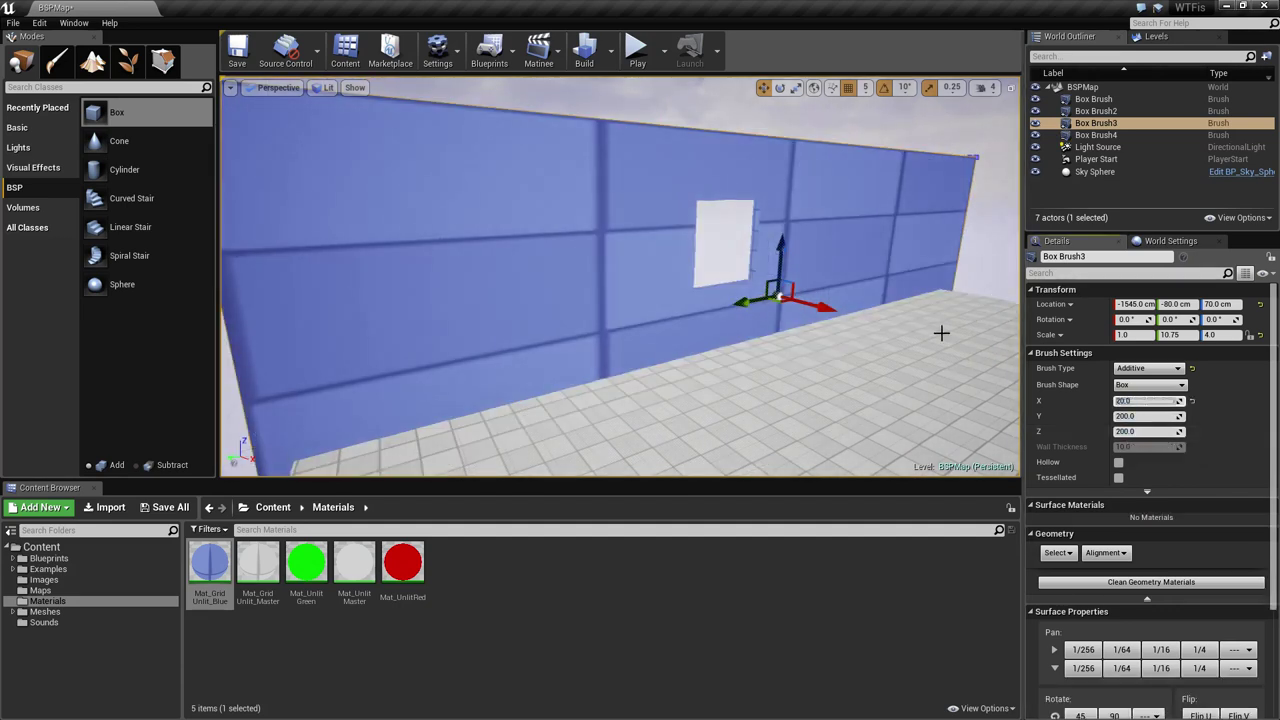
# - Apply Align Surface Planar to the front surface of the thinned blue wall
pyautogui.moveTo(875, 365); pyautogui.dragTo(795, 358, button='right')
pyautogui.press('d')
pyautogui.click(843, 249)
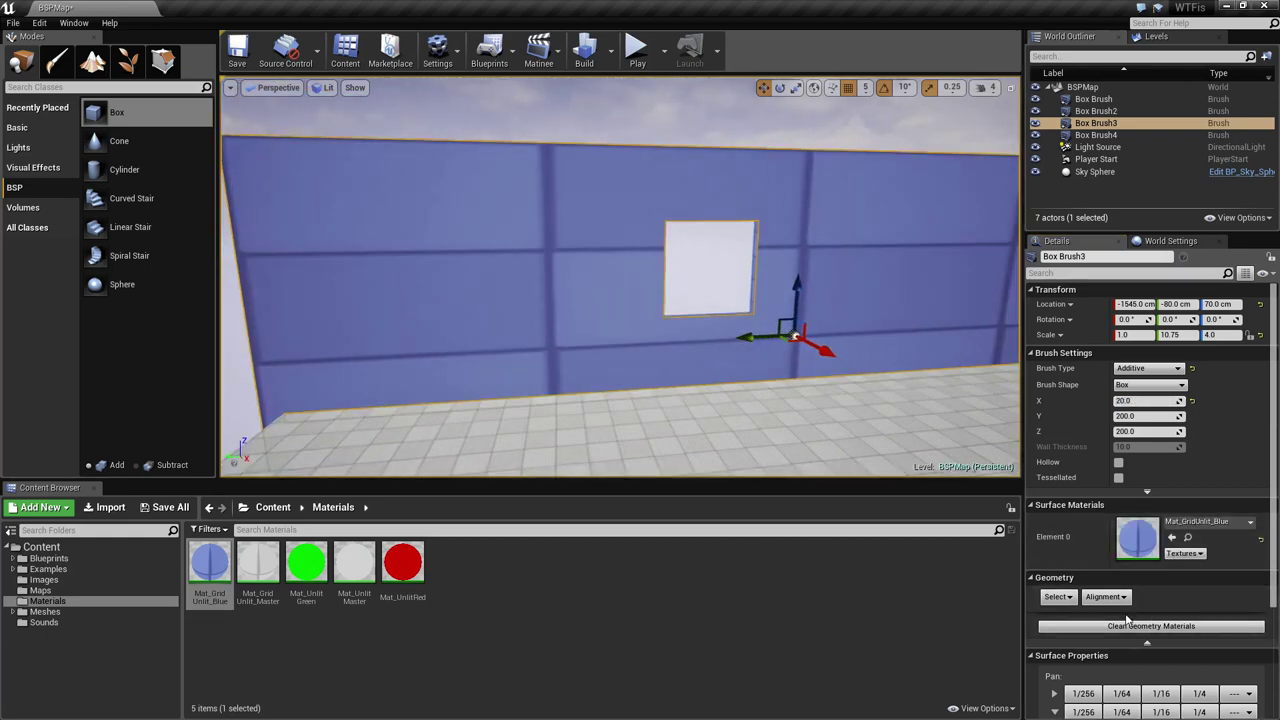
pyautogui.scroll(-2, 1088, 496)
pyautogui.click(1105, 511)
pyautogui.click(1122, 546)
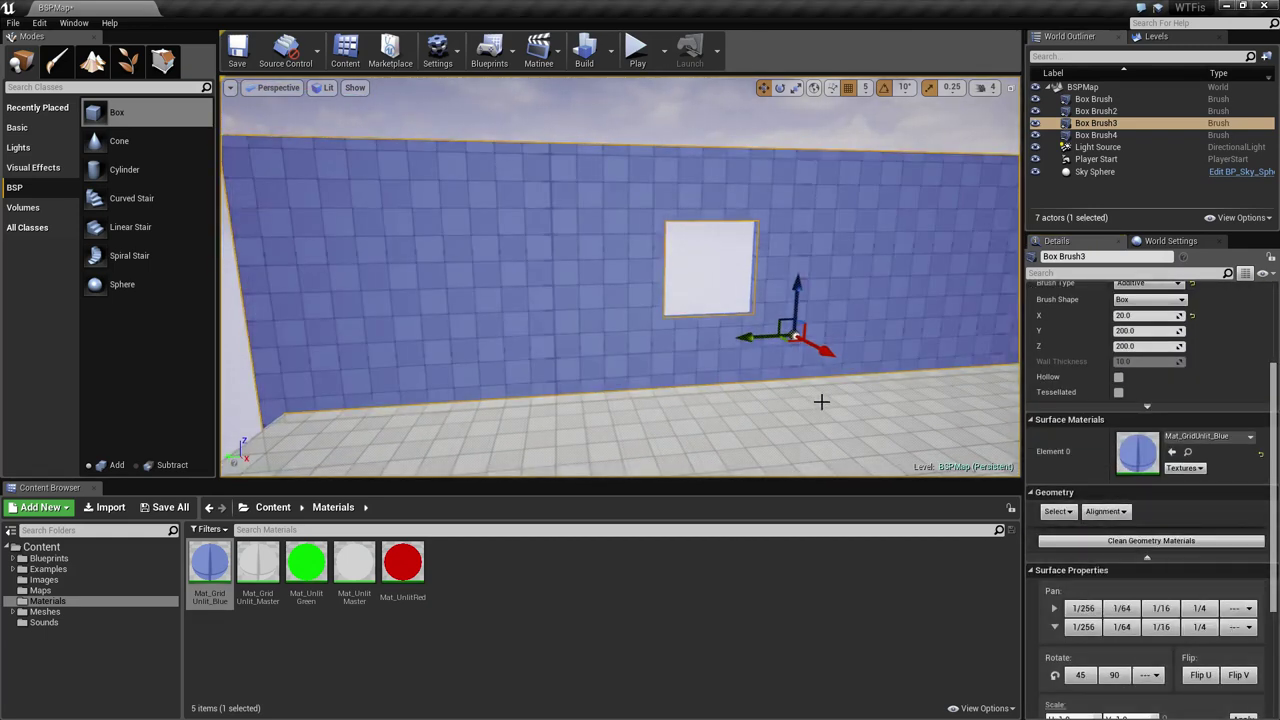
# - Examine the window opening and the cut edges of the thinned blue wall from several angles
pyautogui.press('Escape')
pyautogui.press('w')
pyautogui.moveTo(820, 402); pyautogui.dragTo(745, 425, button='right')
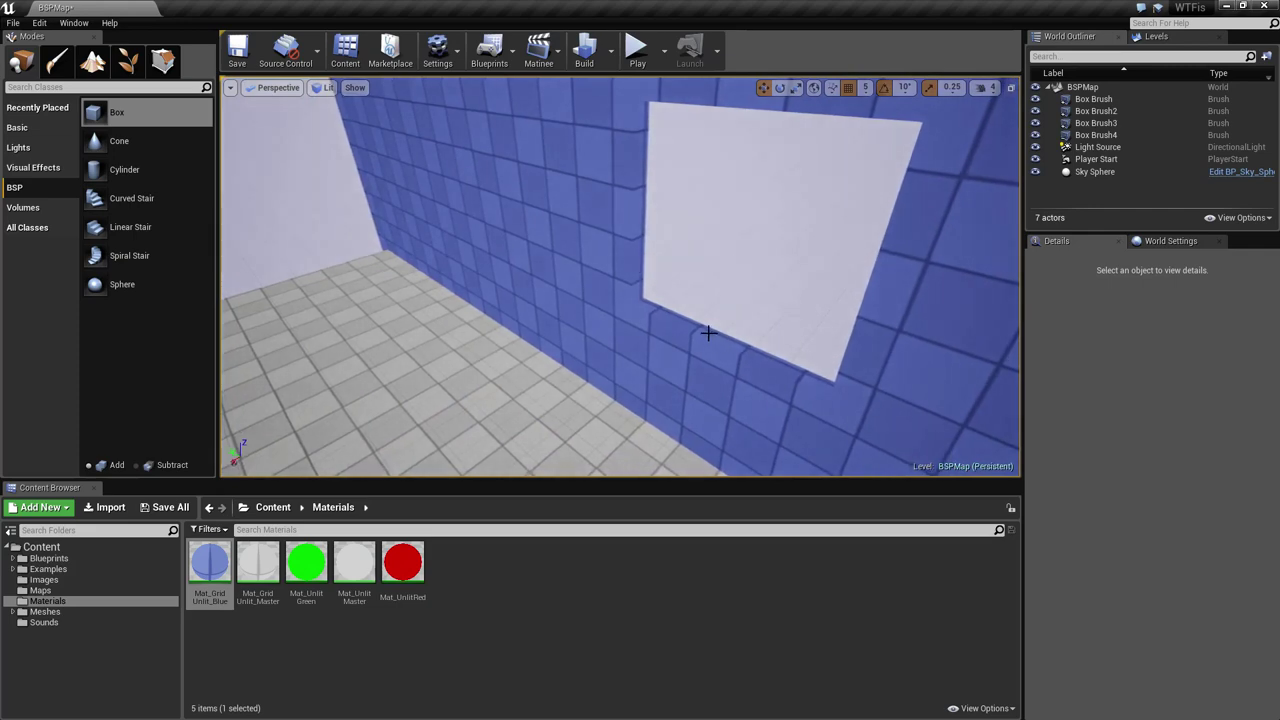
pyautogui.click(710, 332)
pyautogui.press('a')
pyautogui.moveTo(723, 366); pyautogui.dragTo(820, 352, button='right')
pyautogui.click(604, 288)
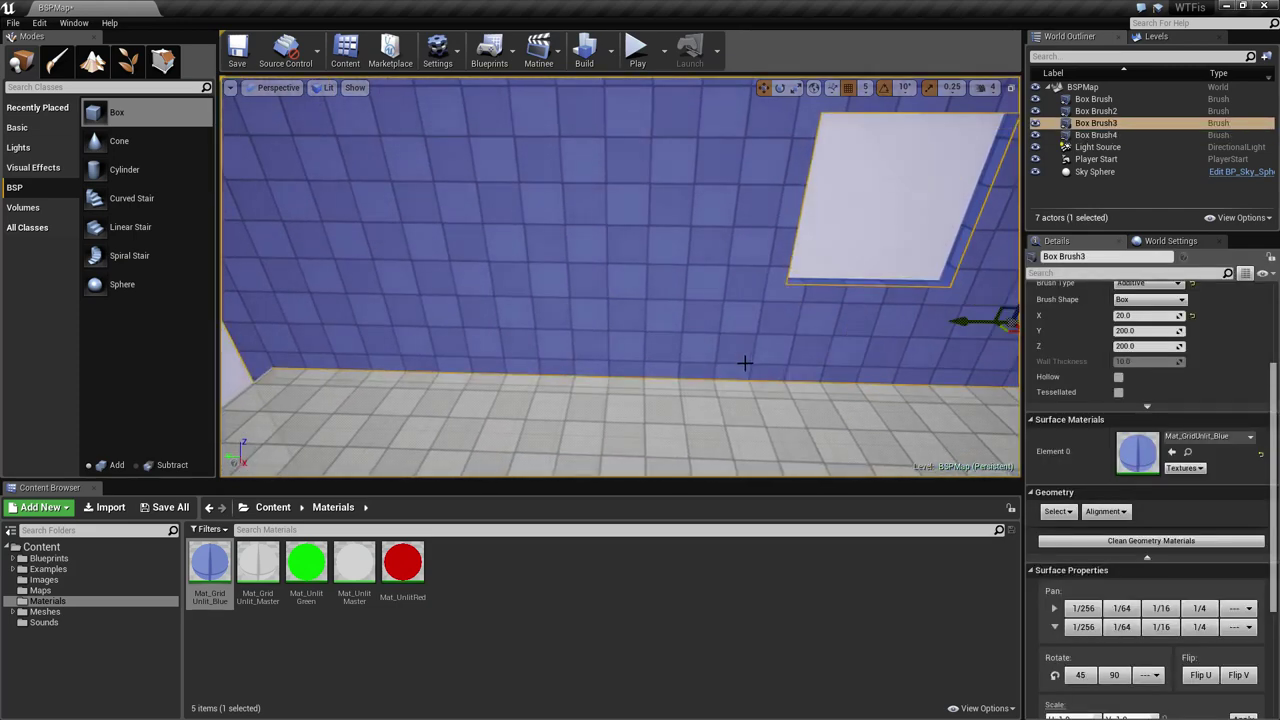
pyautogui.moveTo(745, 363); pyautogui.dragTo(733, 322, button='right')
pyautogui.moveTo(680, 362)
pyautogui.mouseDown(button='right')
pyautogui.moveTo(715, 378)
pyautogui.moveTo(667, 393)
pyautogui.moveTo(700, 392)
pyautogui.moveTo(660, 388)
pyautogui.mouseUp(button='right')
# - Slide the subtractive box brush along X out of the blue wall and back into the opening, at about X -1530 cm
pyautogui.click(656, 393)
pyautogui.press('s')
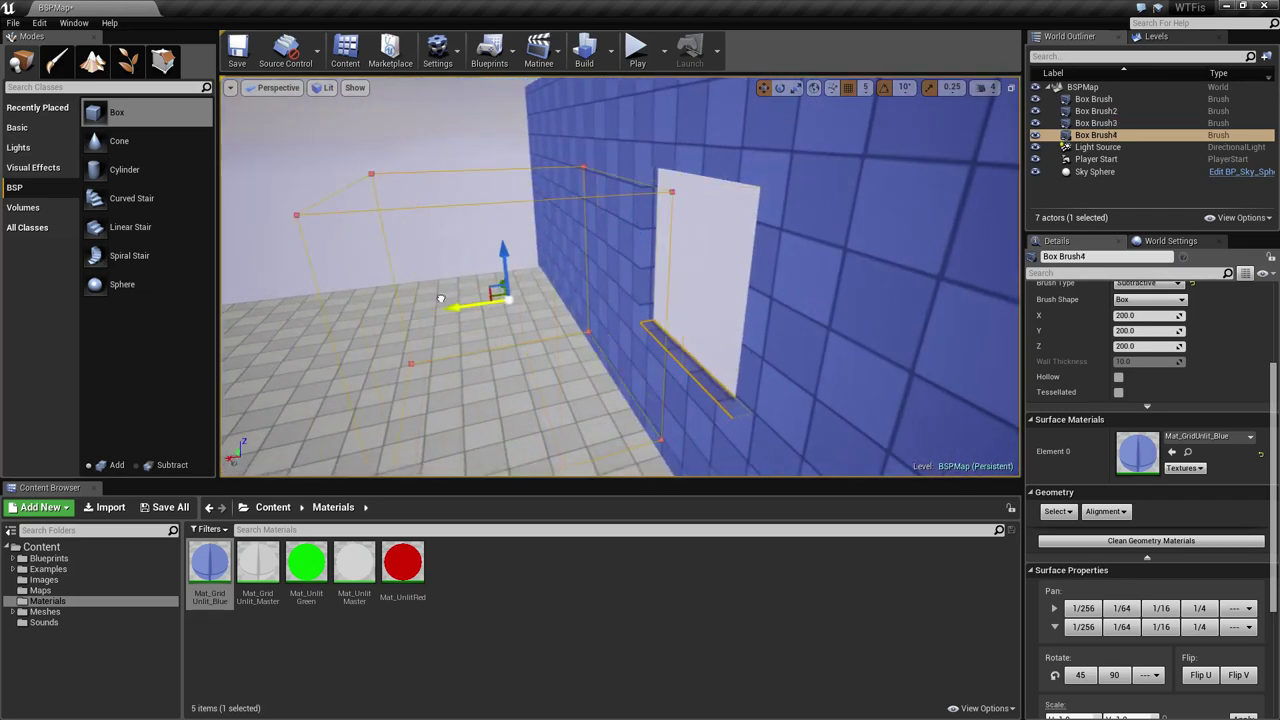
pyautogui.moveTo(440, 299); pyautogui.dragTo(398, 298)
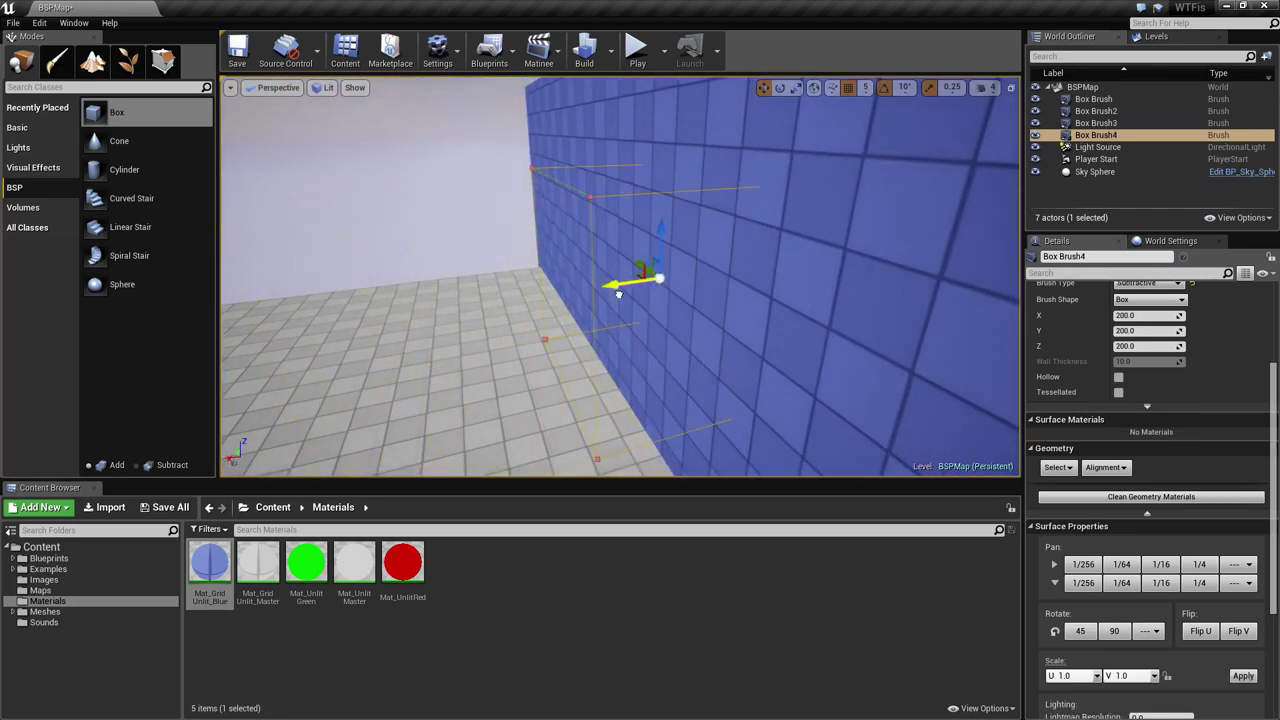
pyautogui.moveTo(618, 293); pyautogui.dragTo(647, 288)
pyautogui.moveTo(530, 295); pyautogui.dragTo(350, 319)
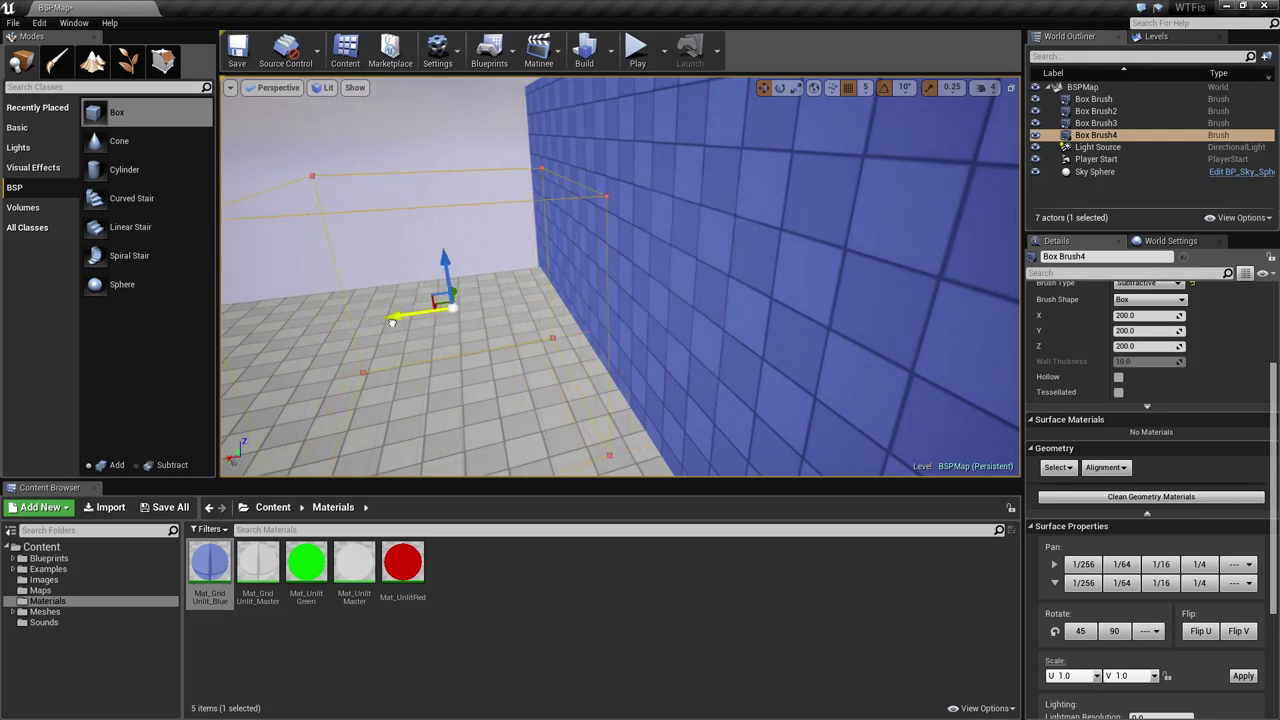
pyautogui.moveTo(632, 289); pyautogui.dragTo(640, 285)
pyautogui.moveTo(547, 299)
pyautogui.mouseDown()
pyautogui.moveTo(352, 314)
pyautogui.moveTo(624, 281)
pyautogui.mouseUp()
# - Expand the subtractive brush's advanced settings and look through the Polygons and Solidity options
pyautogui.press('a')
pyautogui.moveTo(571, 343); pyautogui.dragTo(740, 335, button='right')
pyautogui.press('d')
pyautogui.moveTo(635, 328); pyautogui.dragTo(445, 317, button='right')
pyautogui.press('d')
pyautogui.press('a')
pyautogui.press('s')
pyautogui.scroll(3, 1191, 485)
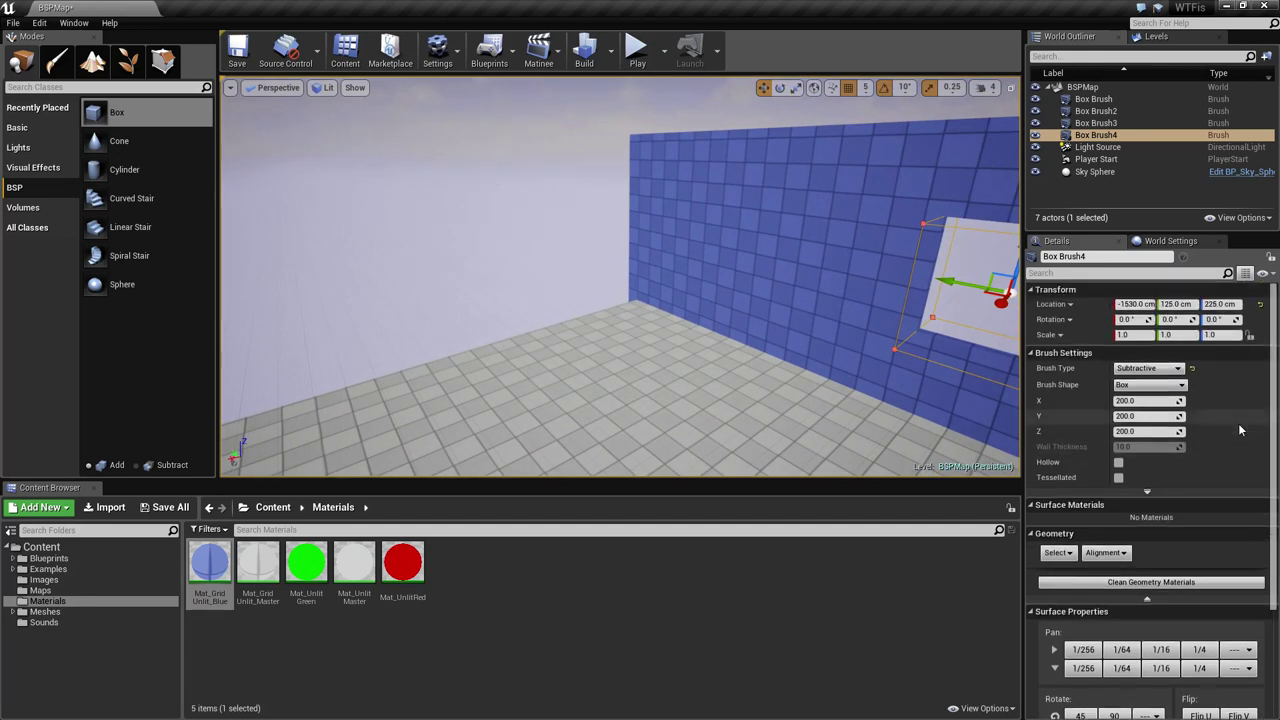
pyautogui.click(1144, 493)
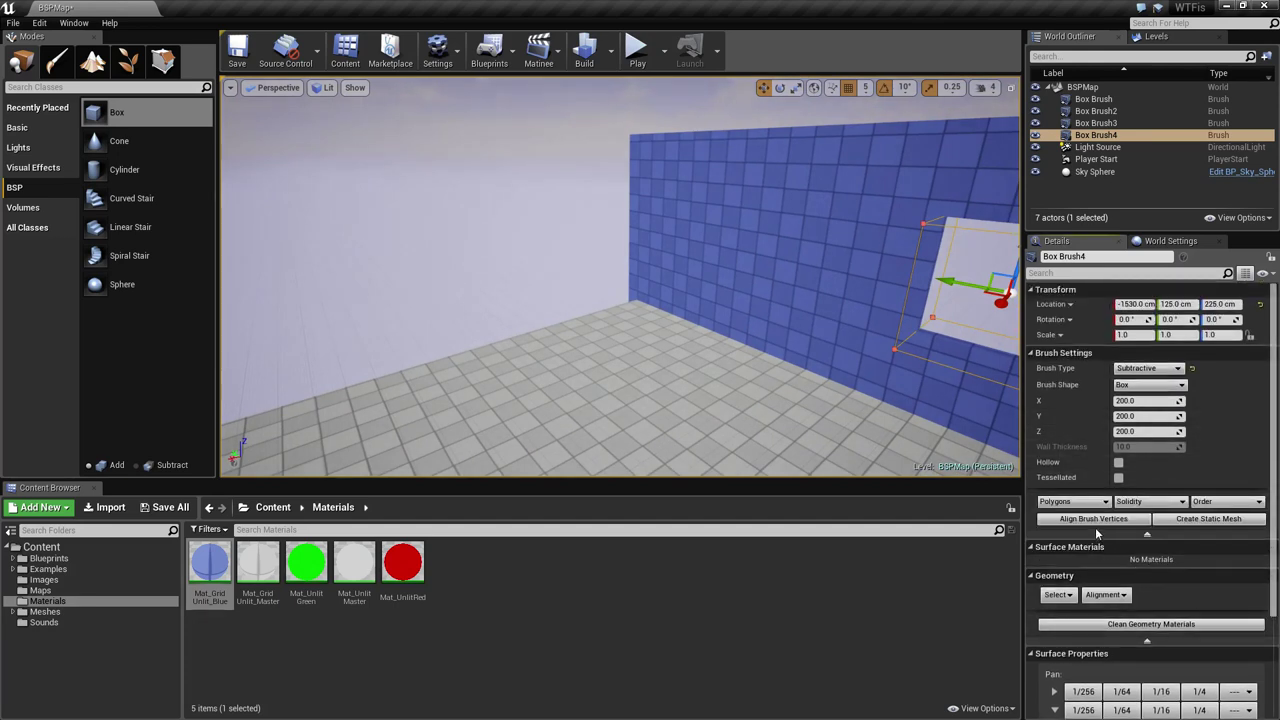
pyautogui.click(1072, 501)
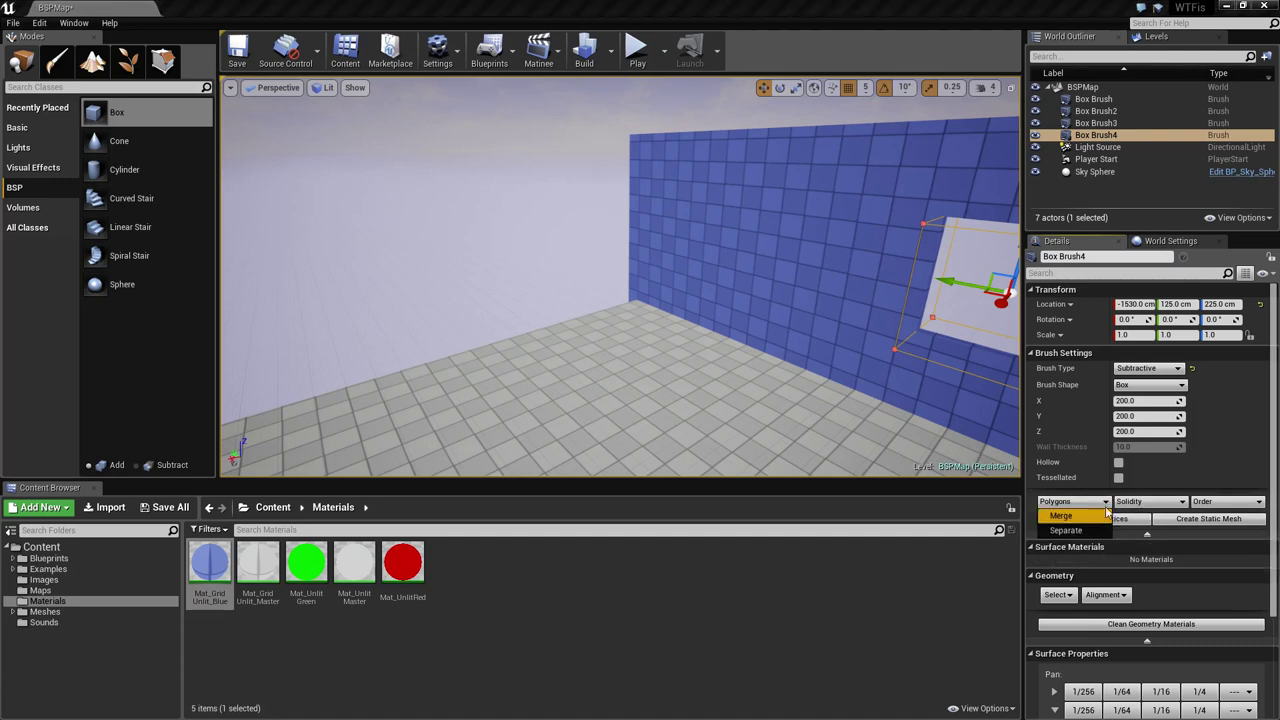
pyautogui.click(1153, 502)
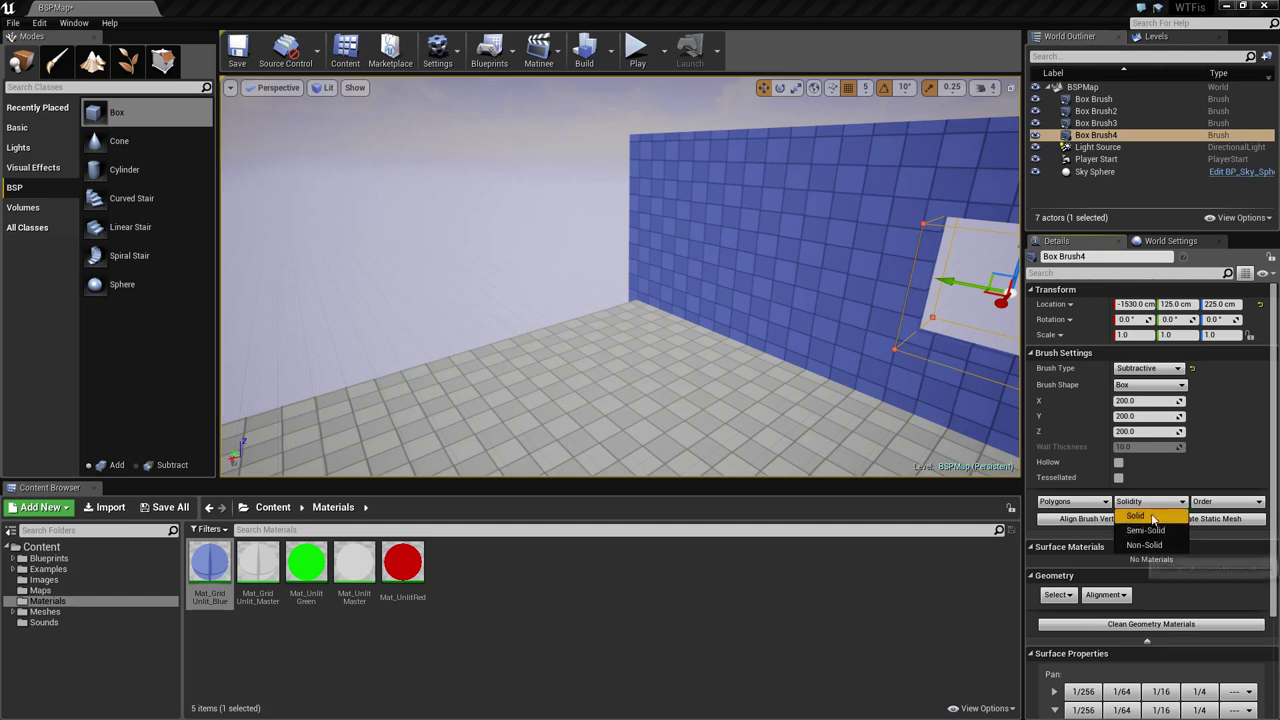
pyautogui.click(1221, 484)
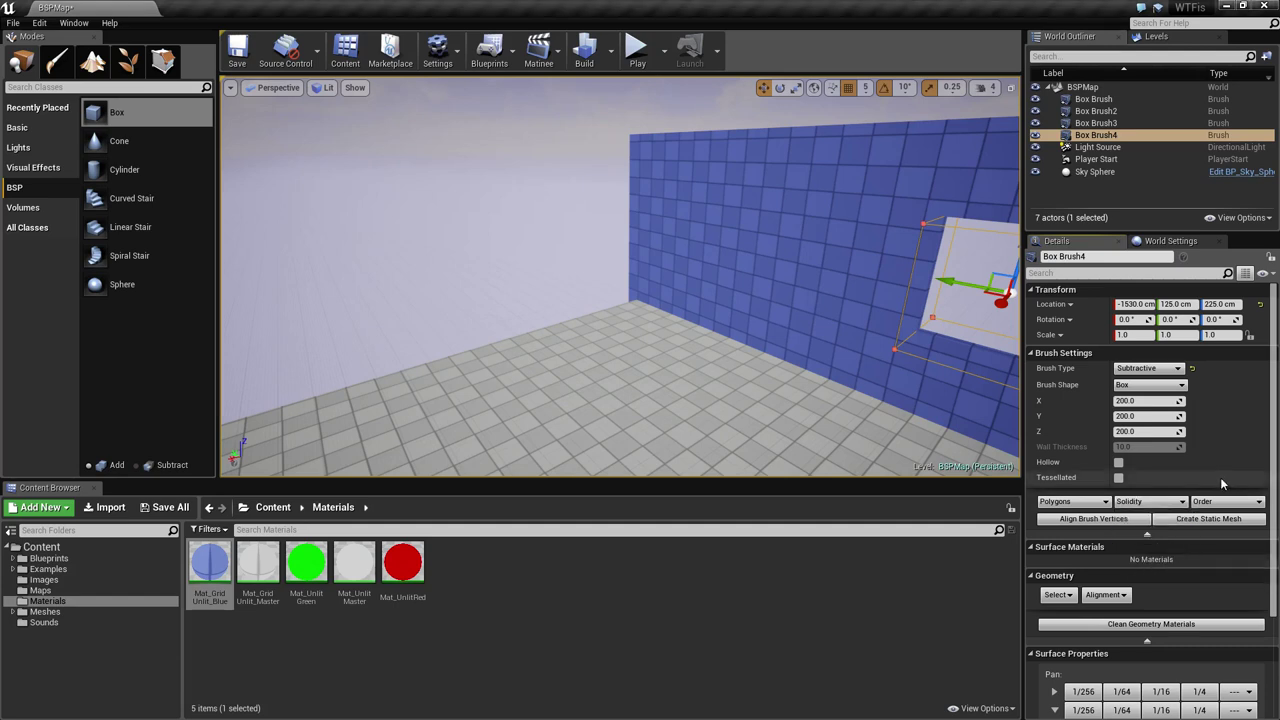
pyautogui.click(1138, 504)
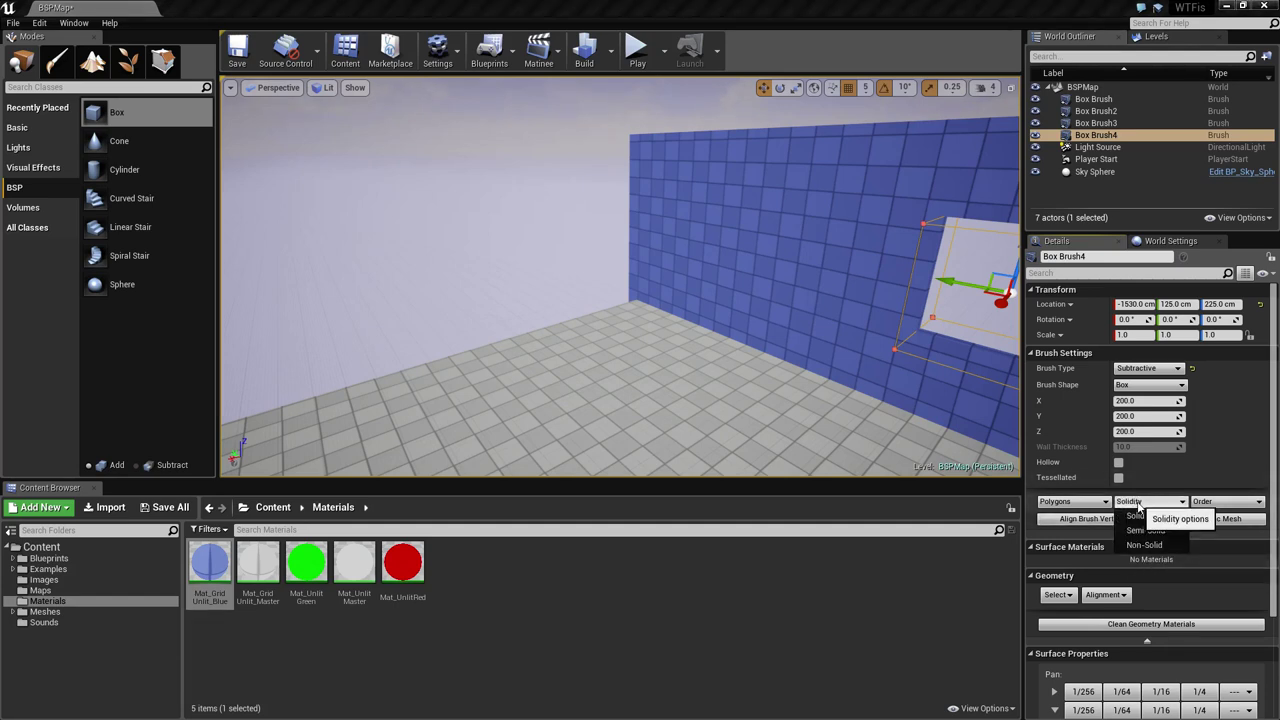
# - Set the subtractive brush's solidity to Semi-Solid and try moving the brush along X through the blue wall
pyautogui.moveTo(814, 429); pyautogui.dragTo(910, 402, button='right')
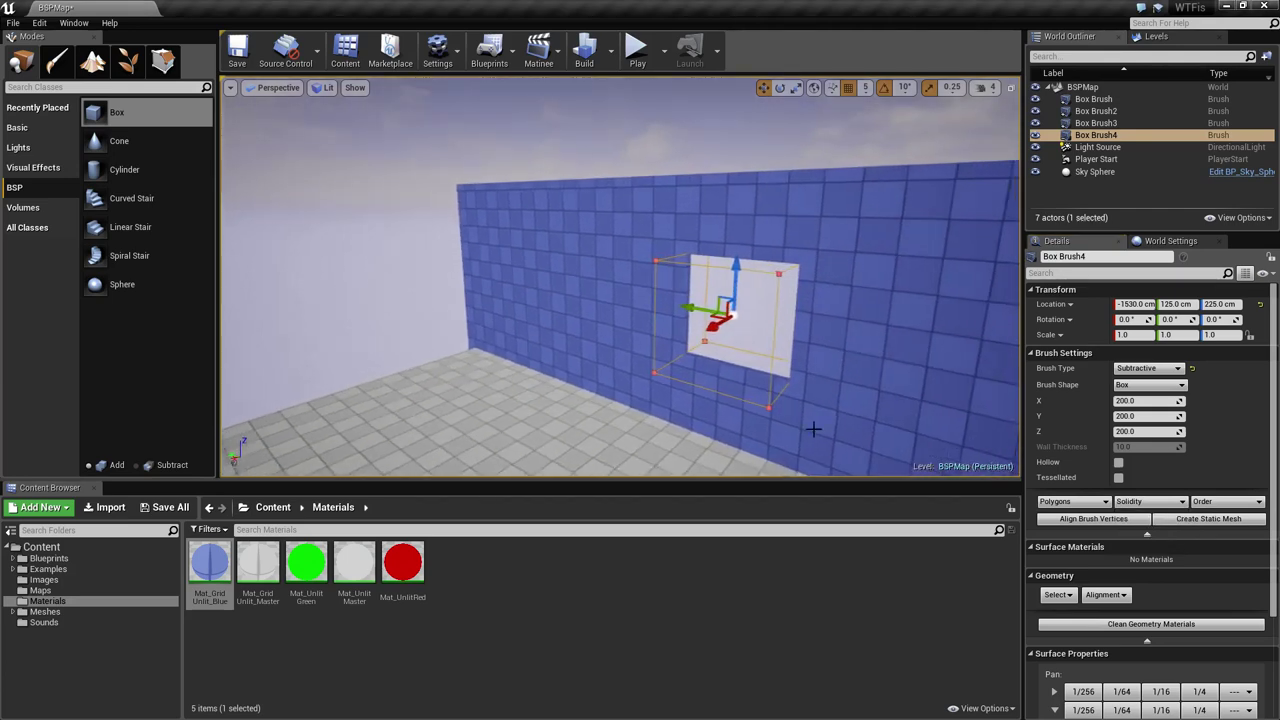
pyautogui.click(1144, 503)
pyautogui.click(1150, 535)
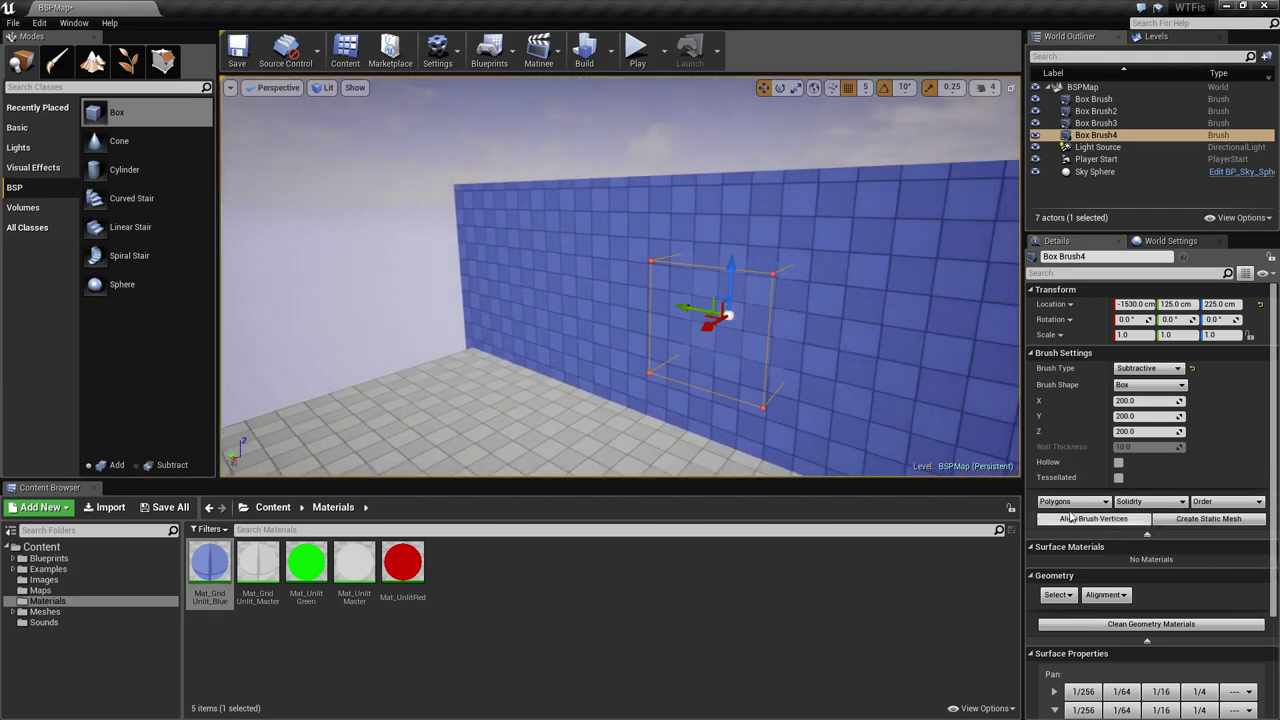
pyautogui.moveTo(698, 340); pyautogui.dragTo(648, 378)
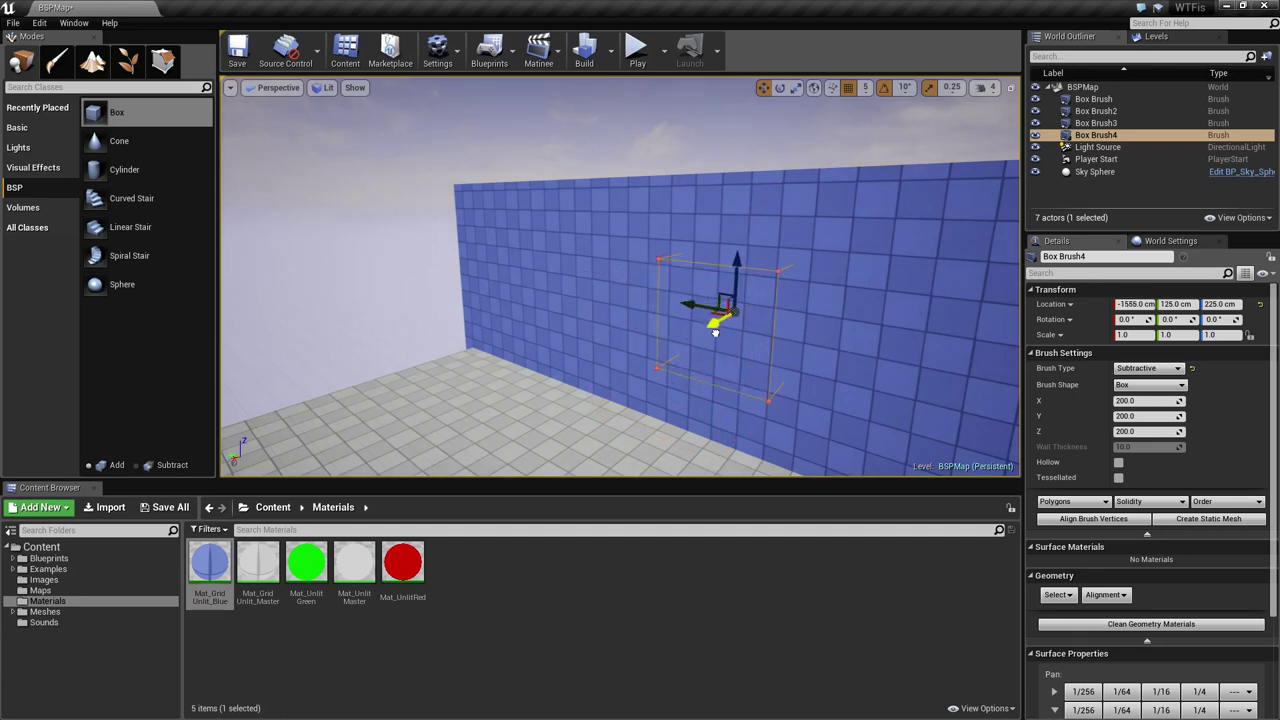
# - Switch the subtractive brush's solidity to Solid and then to Non-Solid
pyautogui.click(1153, 503)
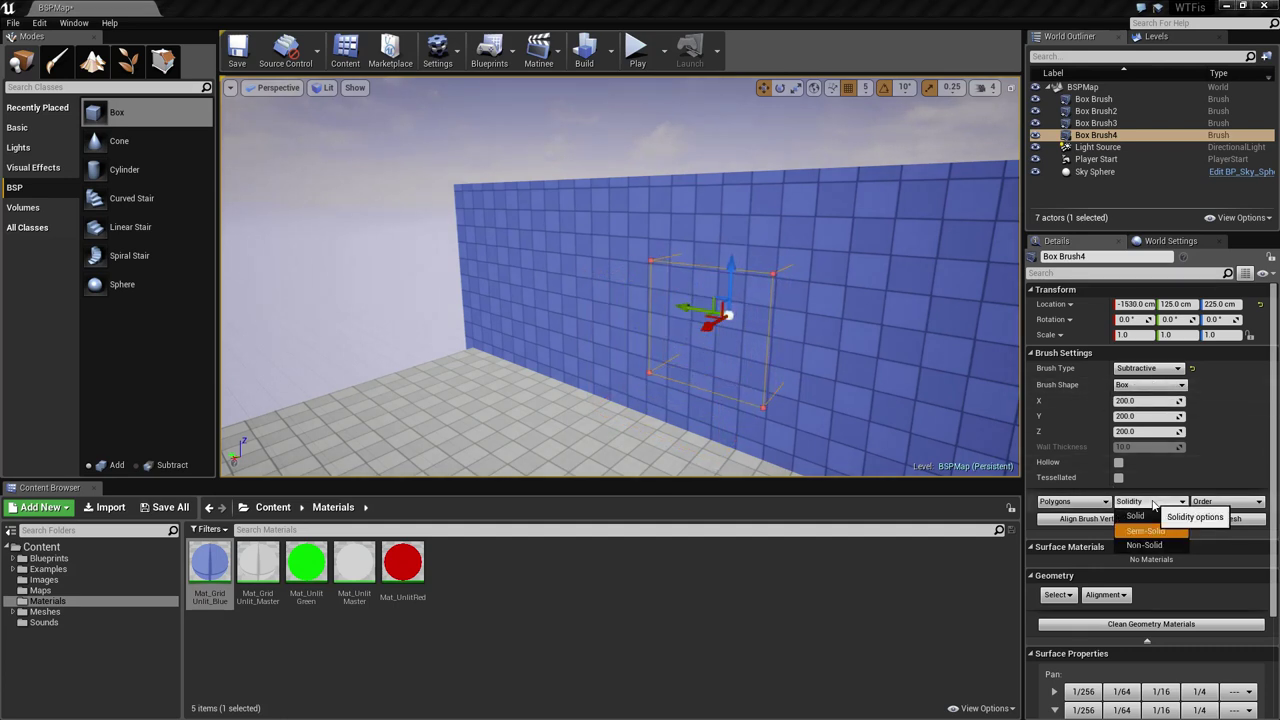
pyautogui.click(1139, 519)
pyautogui.click(1148, 506)
pyautogui.click(1149, 547)
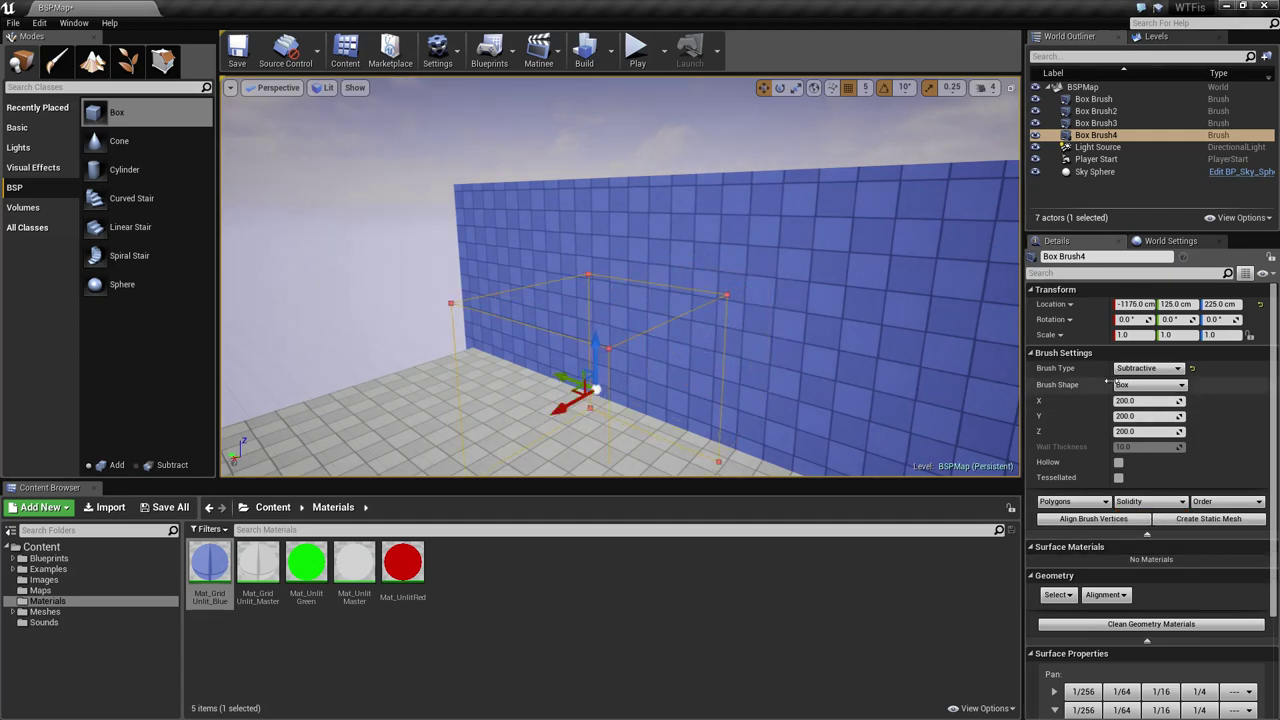
# - Change the brush type of the small box in front of the blue wall to Additive and inspect it
pyautogui.click(1143, 371)
pyautogui.click(1143, 385)
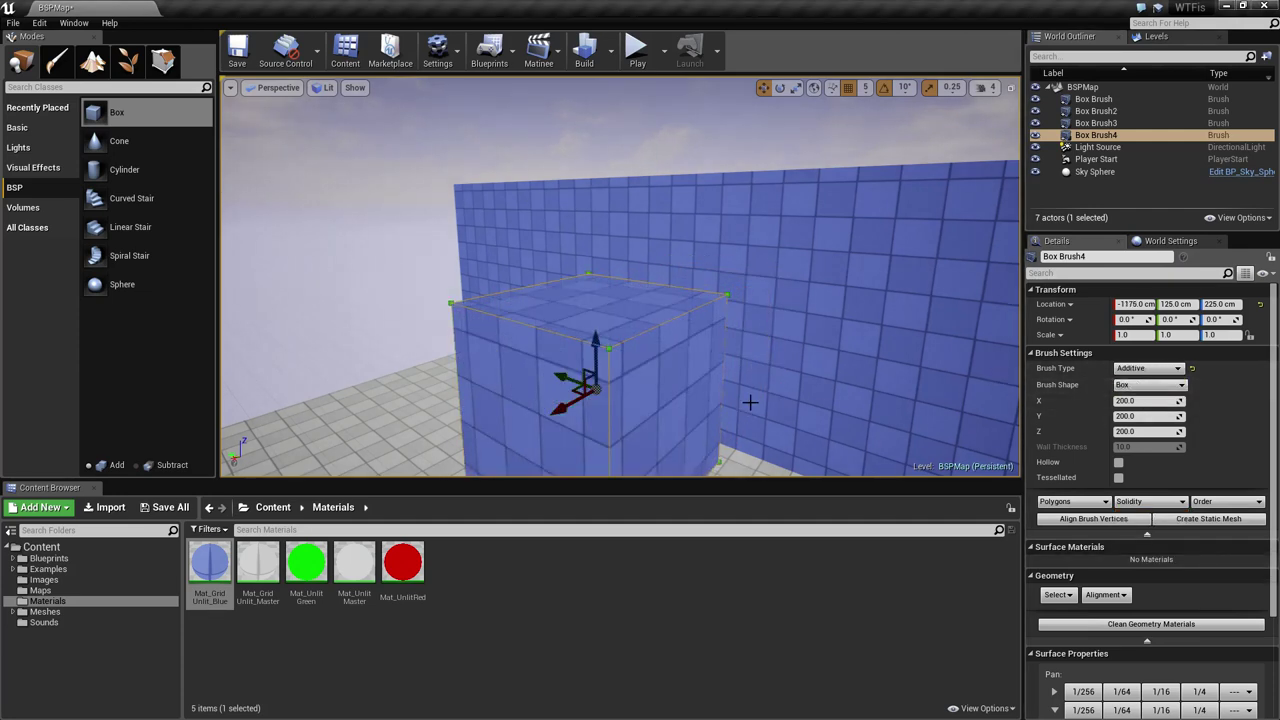
pyautogui.moveTo(750, 402)
pyautogui.mouseDown(button='right')
pyautogui.moveTo(660, 450)
pyautogui.moveTo(640, 385)
pyautogui.moveTo(540, 365)
pyautogui.mouseUp(button='right')
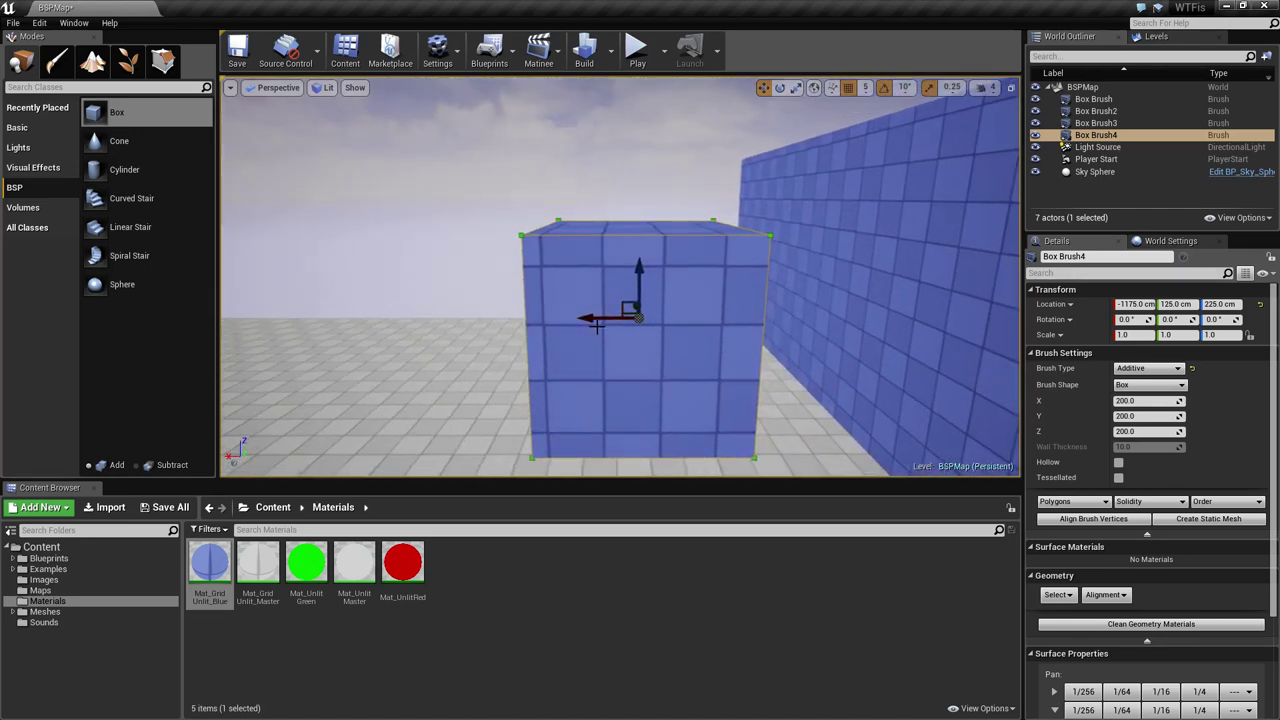
pyautogui.moveTo(631, 361); pyautogui.dragTo(668, 350, button='right')
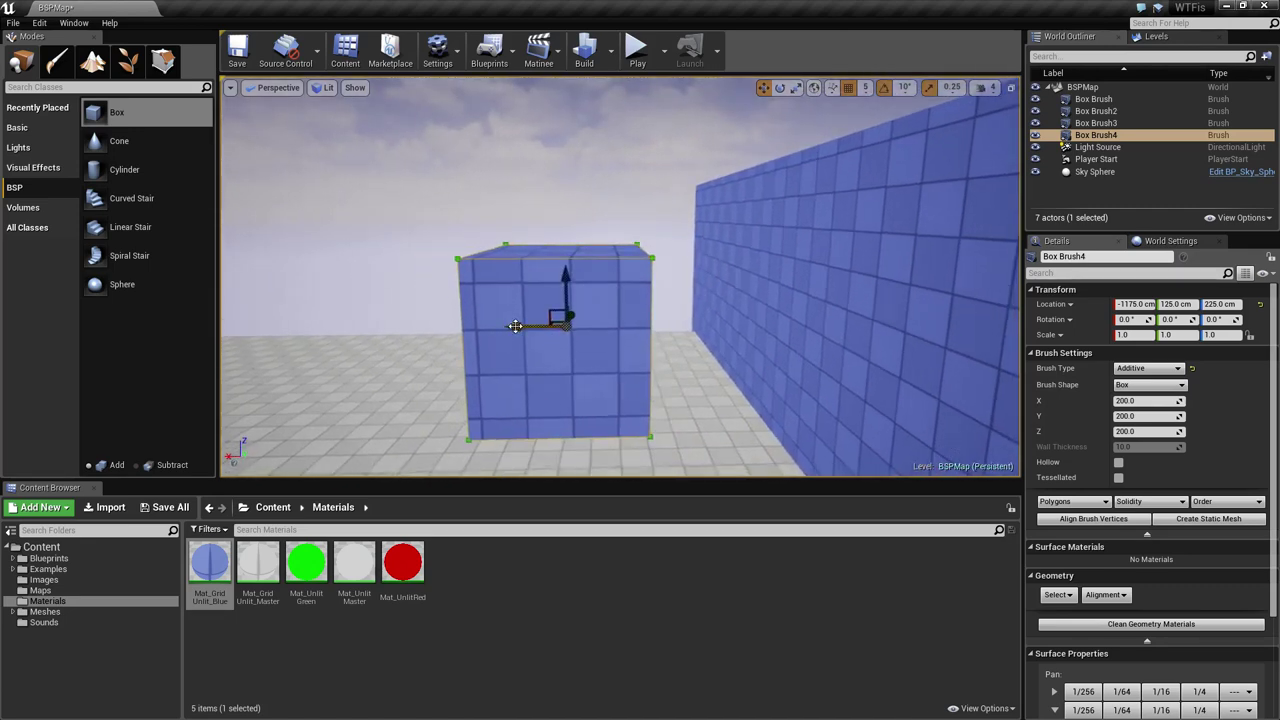
# - Move the small box brush along X into the blue wall to about -1555 cm and set its brush type to Subtractive
pyautogui.moveTo(515, 326); pyautogui.dragTo(805, 318)
pyautogui.click(1138, 370)
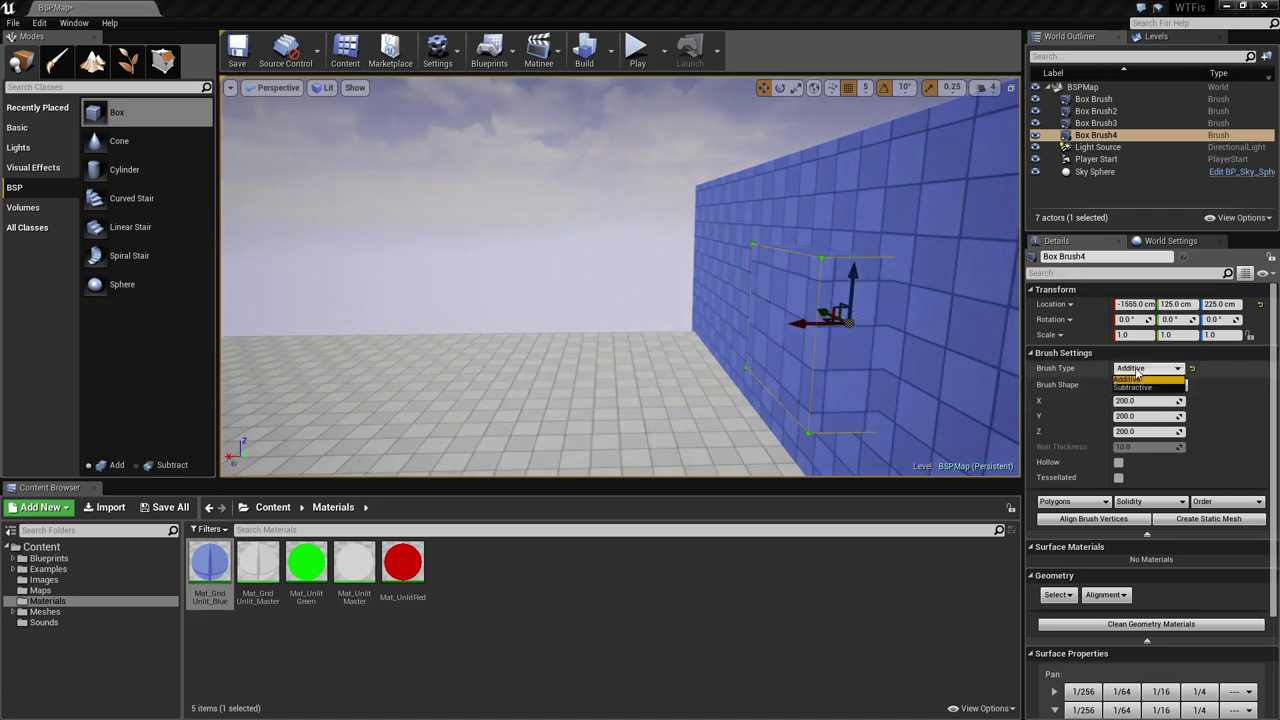
pyautogui.click(1142, 390)
pyautogui.moveTo(802, 389); pyautogui.dragTo(895, 394, button='right')
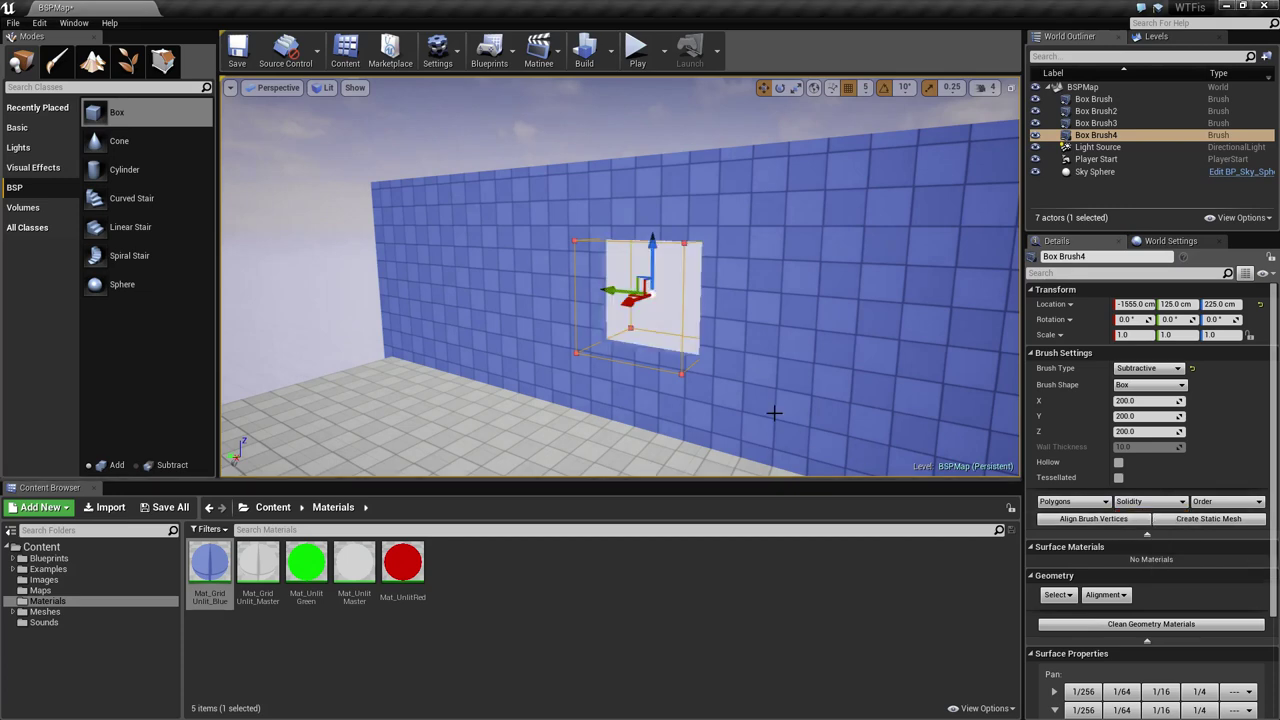
pyautogui.click(764, 414)
pyautogui.moveTo(768, 406)
pyautogui.mouseDown(button='right')
pyautogui.moveTo(835, 398)
pyautogui.moveTo(570, 412)
pyautogui.moveTo(800, 385)
pyautogui.mouseUp(button='right')
pyautogui.click(767, 264)
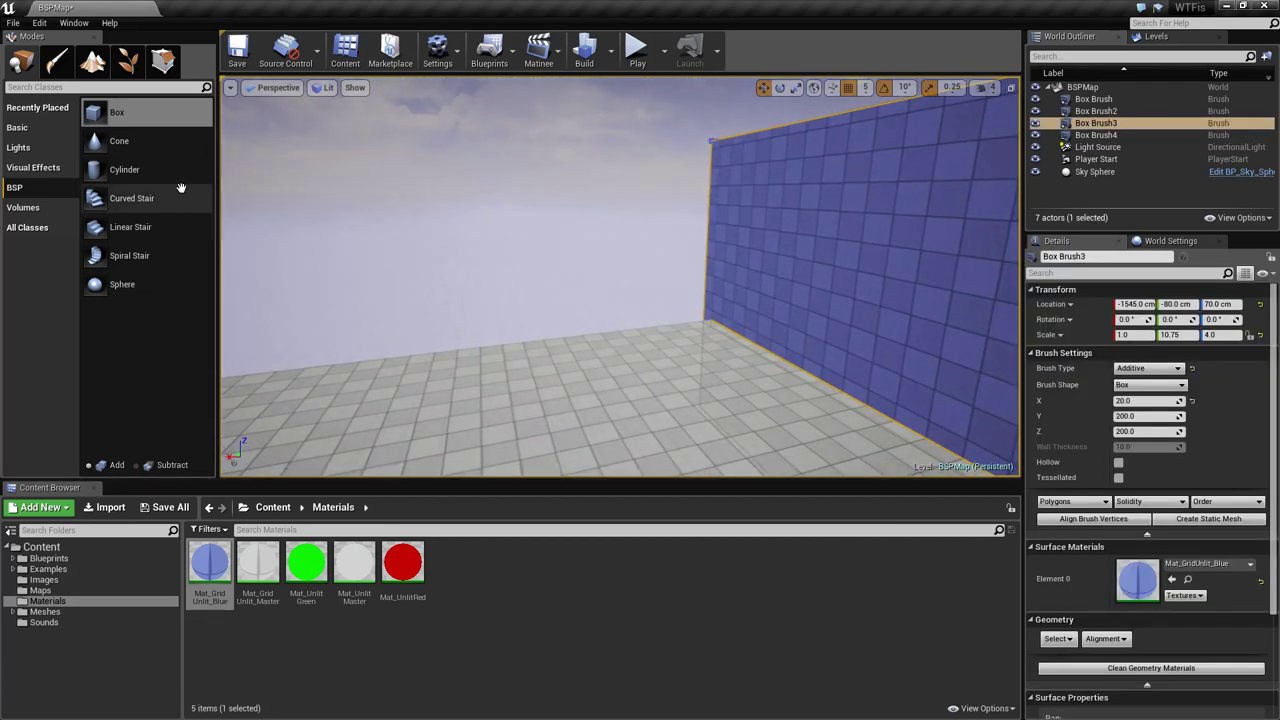
pyautogui.moveTo(500, 198); pyautogui.dragTo(640, 205, button='right')
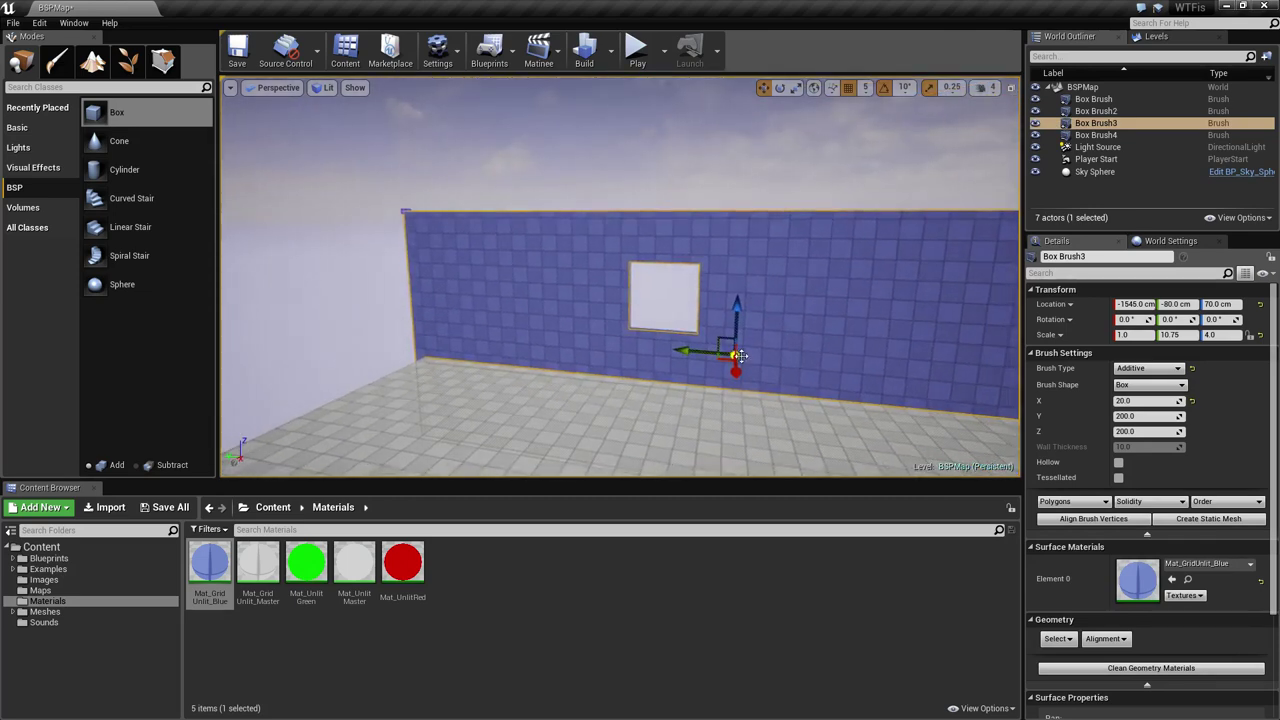
pyautogui.moveTo(684, 350)
pyautogui.keyDown('alt'); pyautogui.mouseDown()
pyautogui.moveTo(428, 356)
pyautogui.moveTo(430, 342)
pyautogui.moveTo(522, 352)
pyautogui.mouseUp(); pyautogui.keyUp('alt')
pyautogui.press('e')
pyautogui.press('Delete')
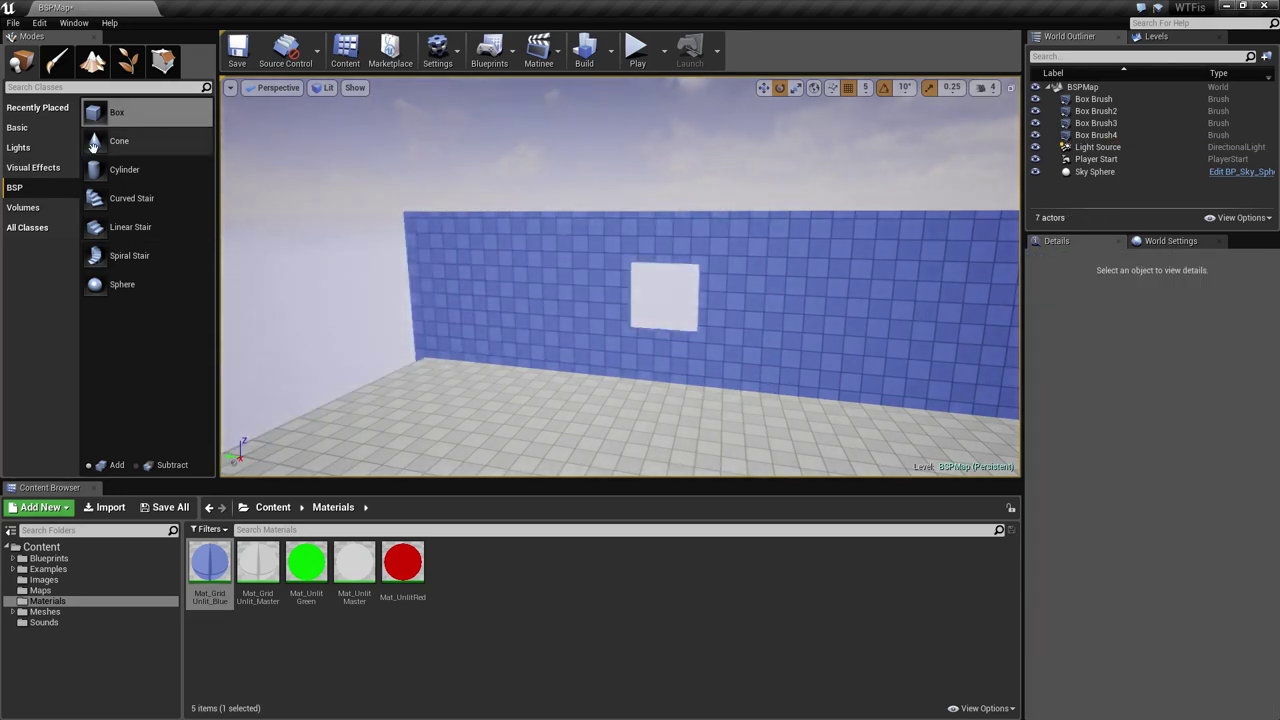
# - Add a new additive box brush on the floor beyond the blue wall's end and scale it to 6.25 in X and 4.25 in Z
pyautogui.moveTo(96, 116)
pyautogui.mouseDown()
pyautogui.moveTo(343, 338)
pyautogui.moveTo(352, 398)
pyautogui.mouseUp()
pyautogui.moveTo(352, 398)
pyautogui.mouseDown(button='right')
pyautogui.moveTo(240, 398)
pyautogui.moveTo(400, 405)
pyautogui.moveTo(537, 431)
pyautogui.mouseUp(button='right')
pyautogui.press('d')
pyautogui.press('r')
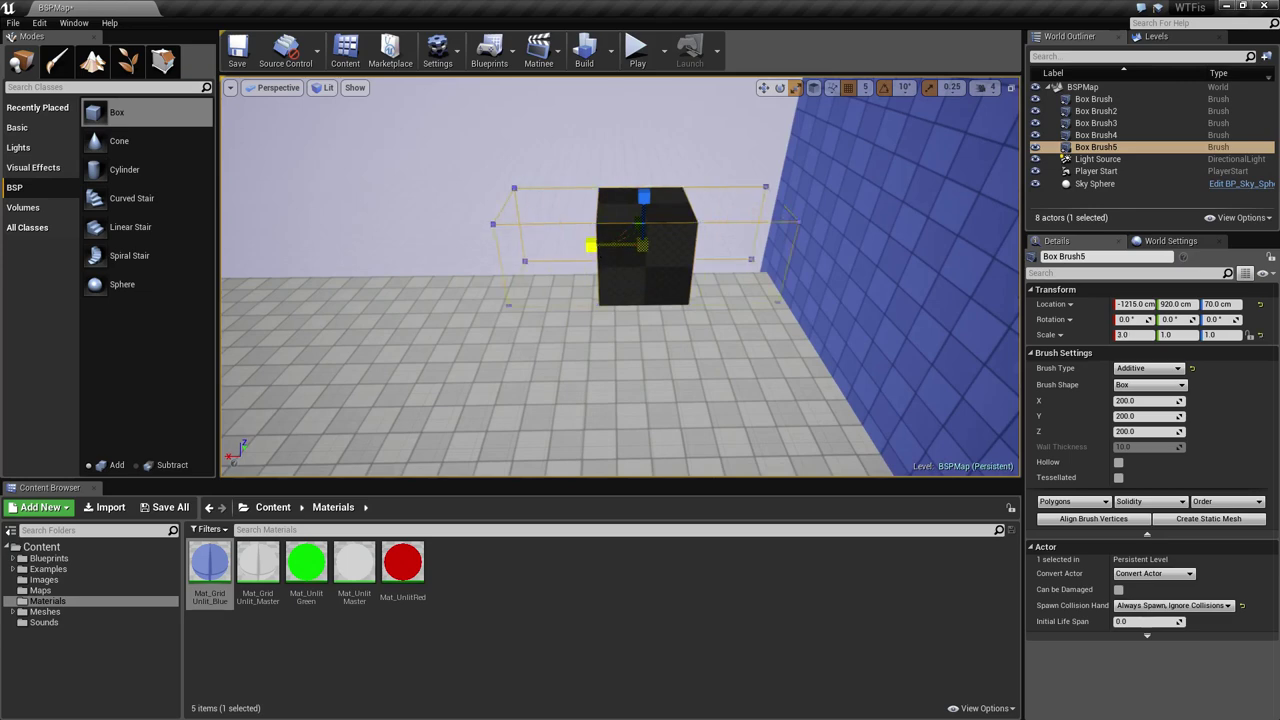
pyautogui.moveTo(591, 245); pyautogui.dragTo(510, 247)
pyautogui.moveTo(643, 197); pyautogui.dragTo(643, 160)
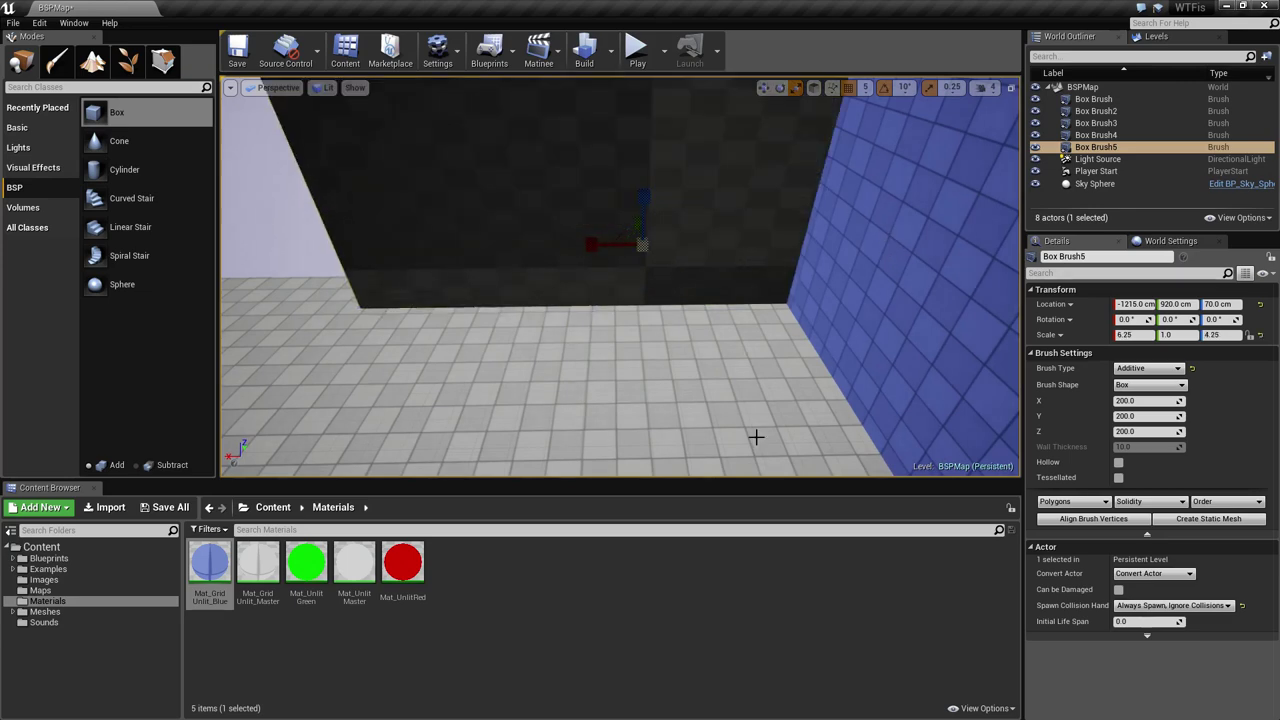
# - Move the subtractive brush from the blue wall's window into the new dark wall, at about X -1150, Y 835 cm
pyautogui.press('s')
pyautogui.moveTo(781, 417)
pyautogui.mouseDown(button='right')
pyautogui.moveTo(783, 370)
pyautogui.moveTo(960, 408)
pyautogui.moveTo(925, 370)
pyautogui.moveTo(1000, 375)
pyautogui.mouseUp(button='right')
pyautogui.press('a')
pyautogui.press('w')
pyautogui.click(697, 310)
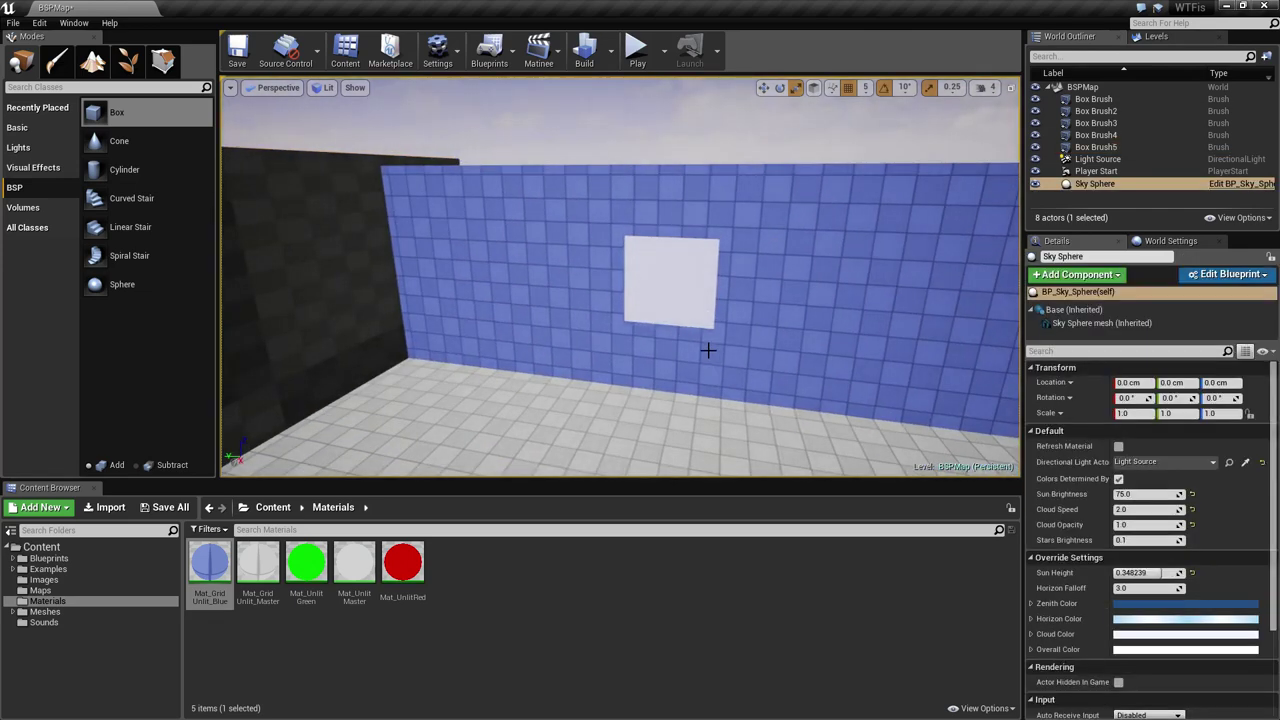
pyautogui.press('w')
pyautogui.moveTo(709, 351); pyautogui.dragTo(723, 324, button='right')
pyautogui.click(729, 338)
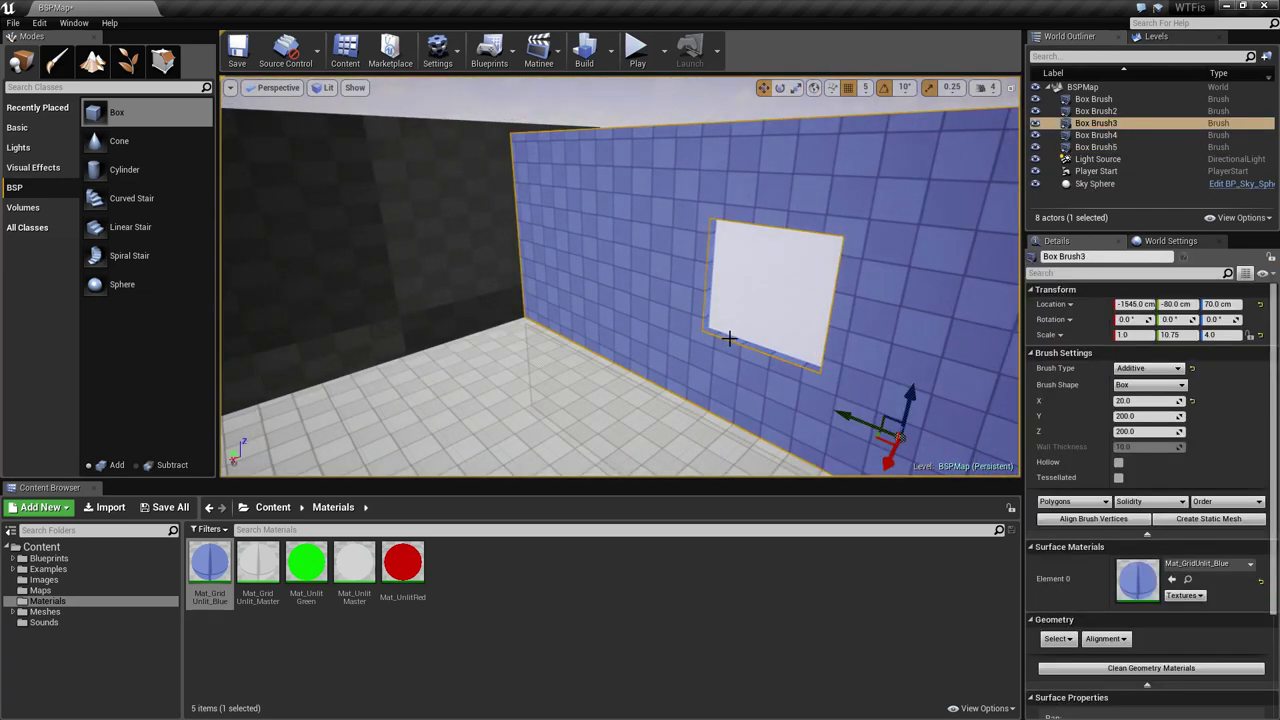
pyautogui.moveTo(741, 299)
pyautogui.mouseDown()
pyautogui.moveTo(479, 394)
pyautogui.moveTo(338, 245)
pyautogui.moveTo(345, 253)
pyautogui.mouseUp()
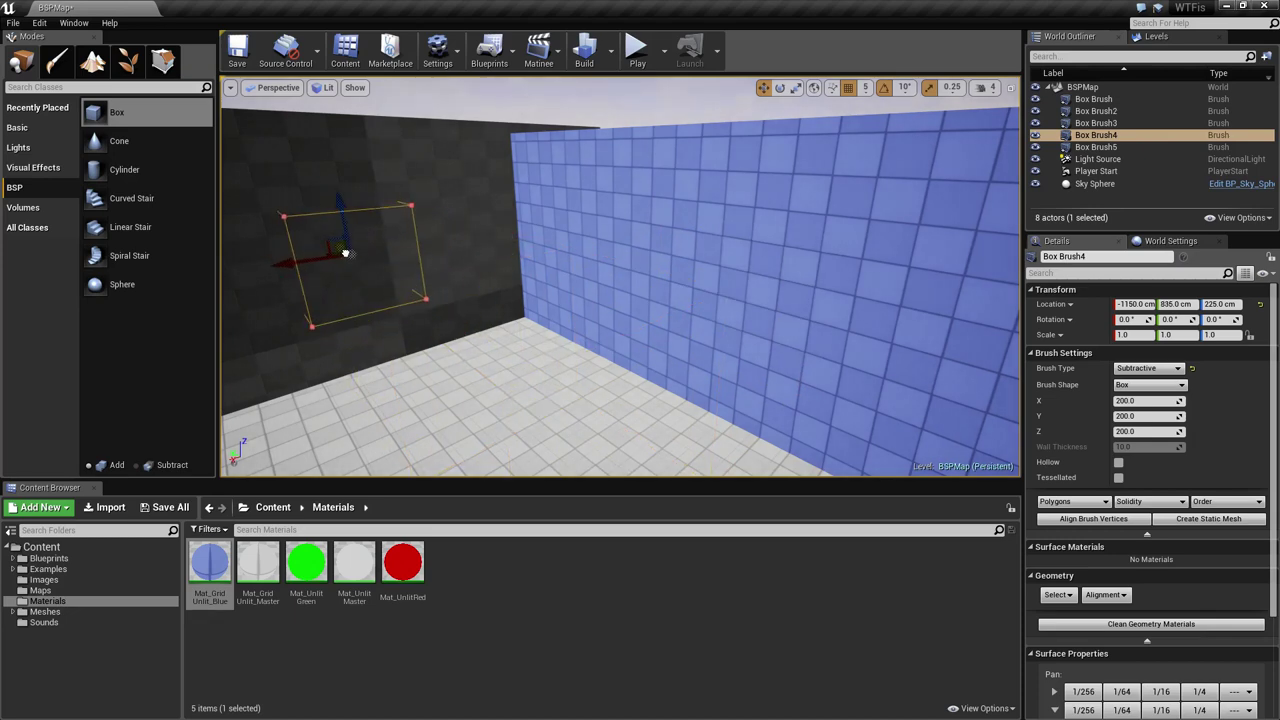
# - Examine how the subtractive brush intersects the new dark wall from several angles
pyautogui.moveTo(543, 376); pyautogui.dragTo(450, 376, button='right')
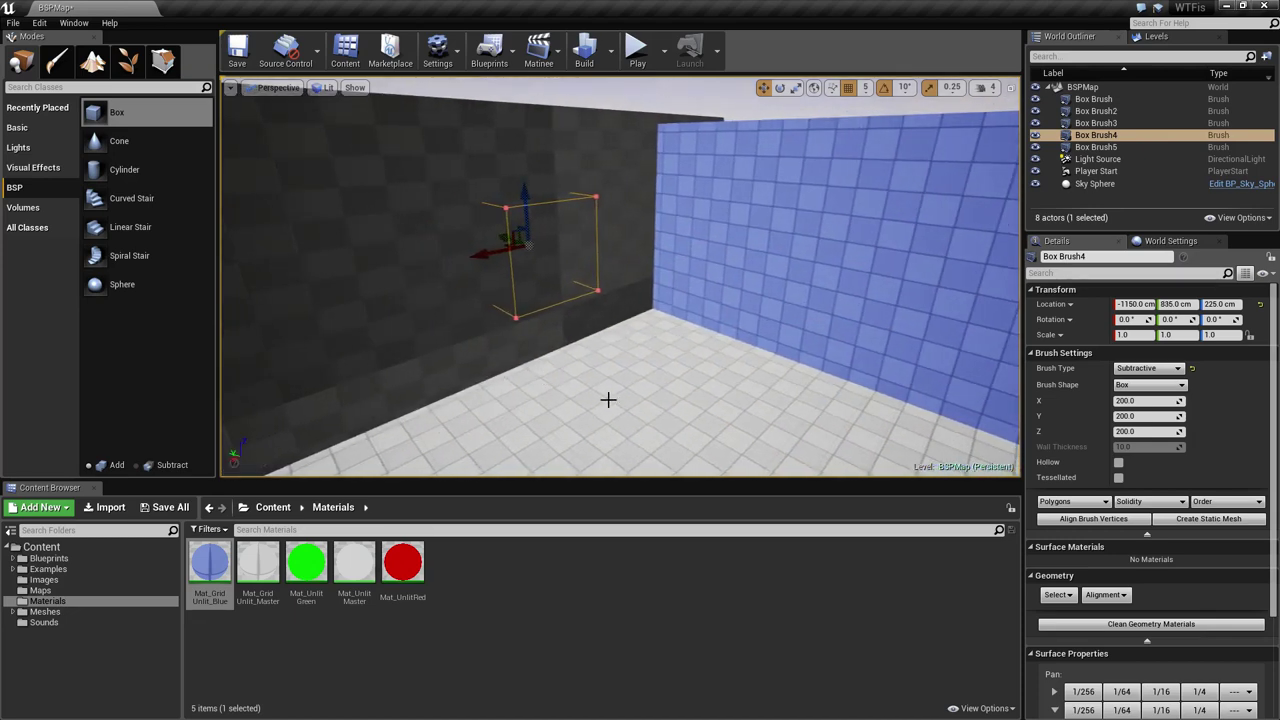
pyautogui.moveTo(608, 400)
pyautogui.mouseDown(button='right')
pyautogui.moveTo(545, 425)
pyautogui.moveTo(650, 405)
pyautogui.moveTo(608, 400)
pyautogui.mouseUp(button='right')
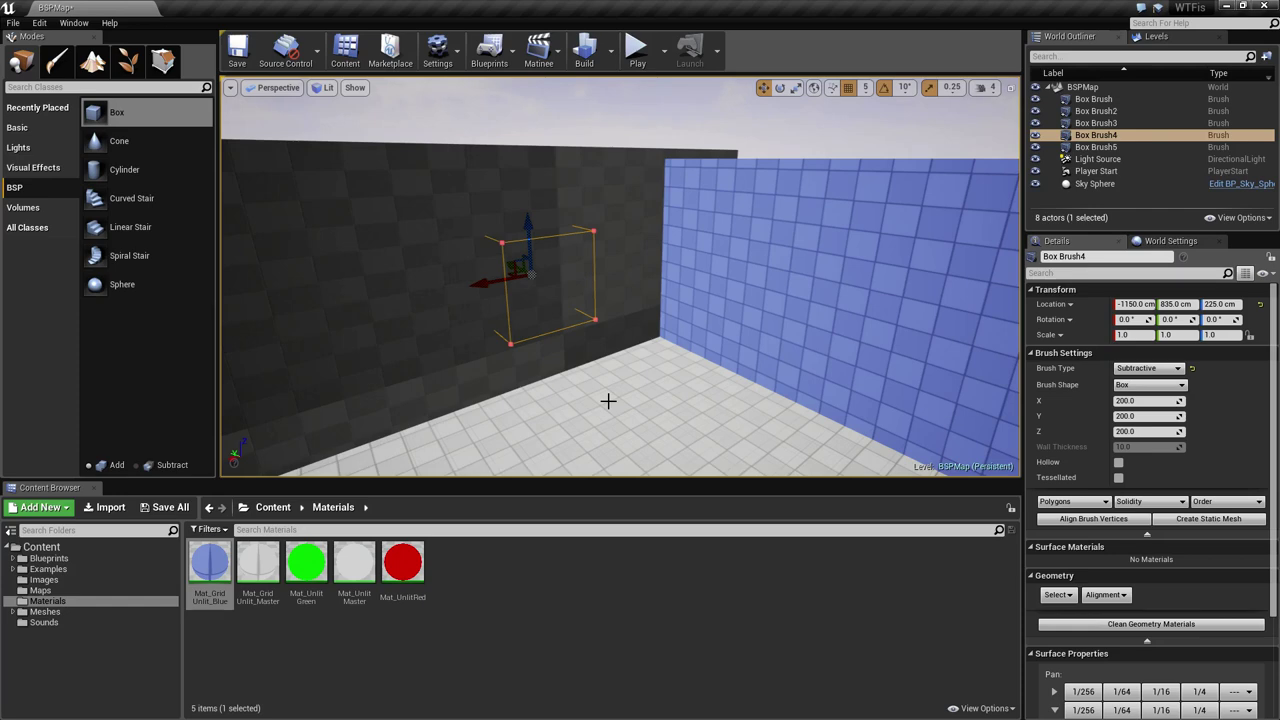
pyautogui.moveTo(646, 422)
pyautogui.mouseDown(button='right')
pyautogui.moveTo(705, 422)
pyautogui.moveTo(751, 445)
pyautogui.moveTo(831, 438)
pyautogui.moveTo(681, 432)
pyautogui.mouseUp(button='right')
pyautogui.click(646, 422)
pyautogui.click(724, 357)
pyautogui.moveTo(724, 357)
pyautogui.mouseDown(button='right')
pyautogui.moveTo(728, 376)
pyautogui.moveTo(690, 356)
pyautogui.moveTo(732, 354)
pyautogui.moveTo(680, 352)
pyautogui.mouseUp(button='right')
pyautogui.click(448, 378)
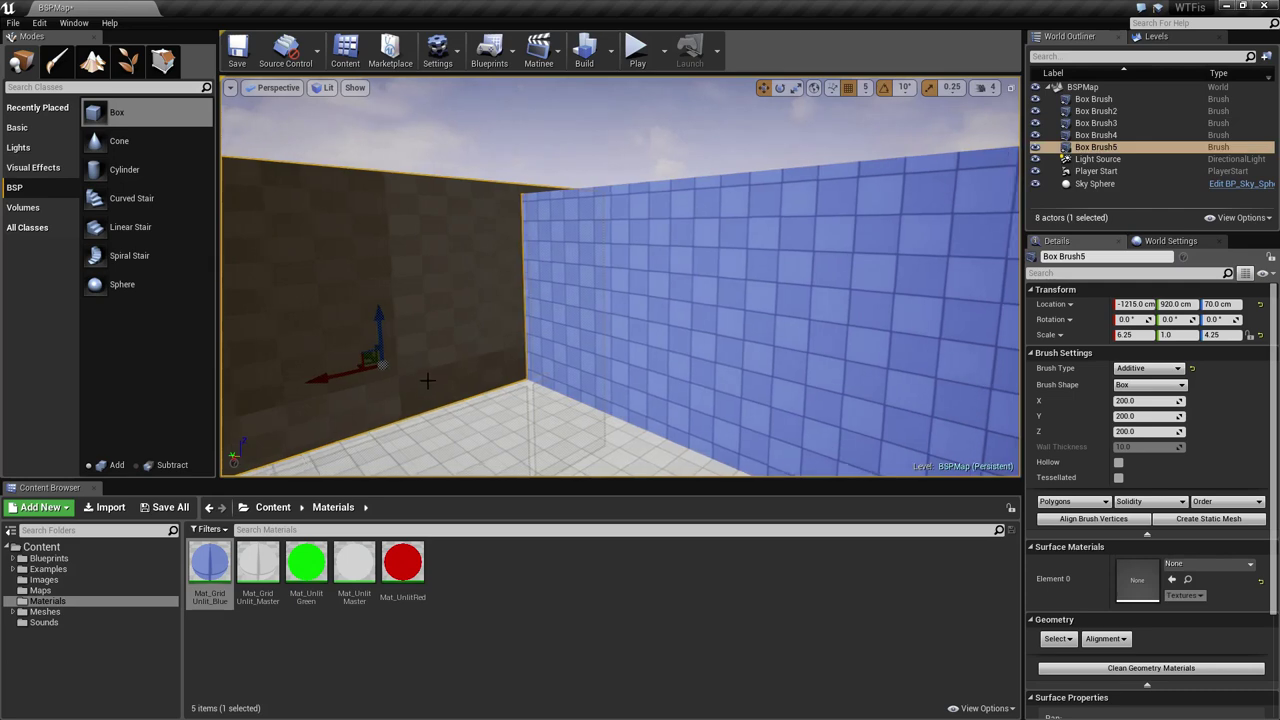
pyautogui.moveTo(596, 276); pyautogui.dragTo(596, 276, button='right')
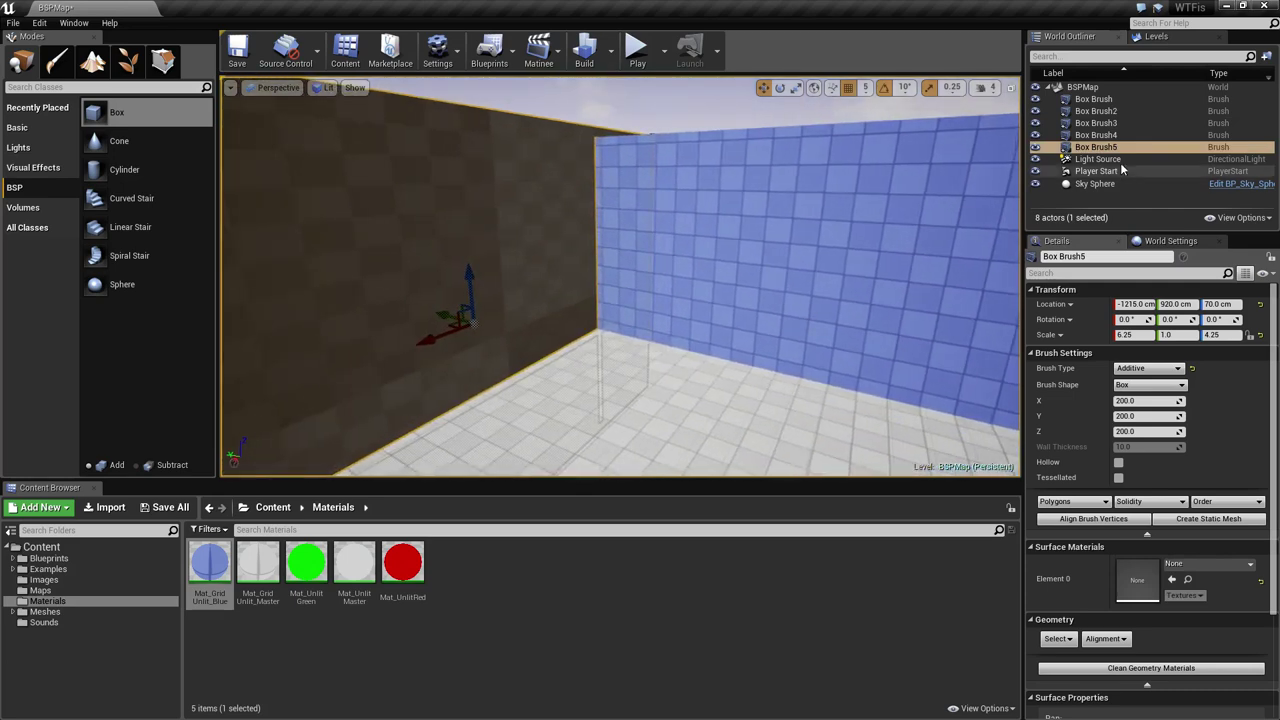
# - Rename the subtractive box brush to Sub
pyautogui.click(1100, 135)
pyautogui.press('F2')
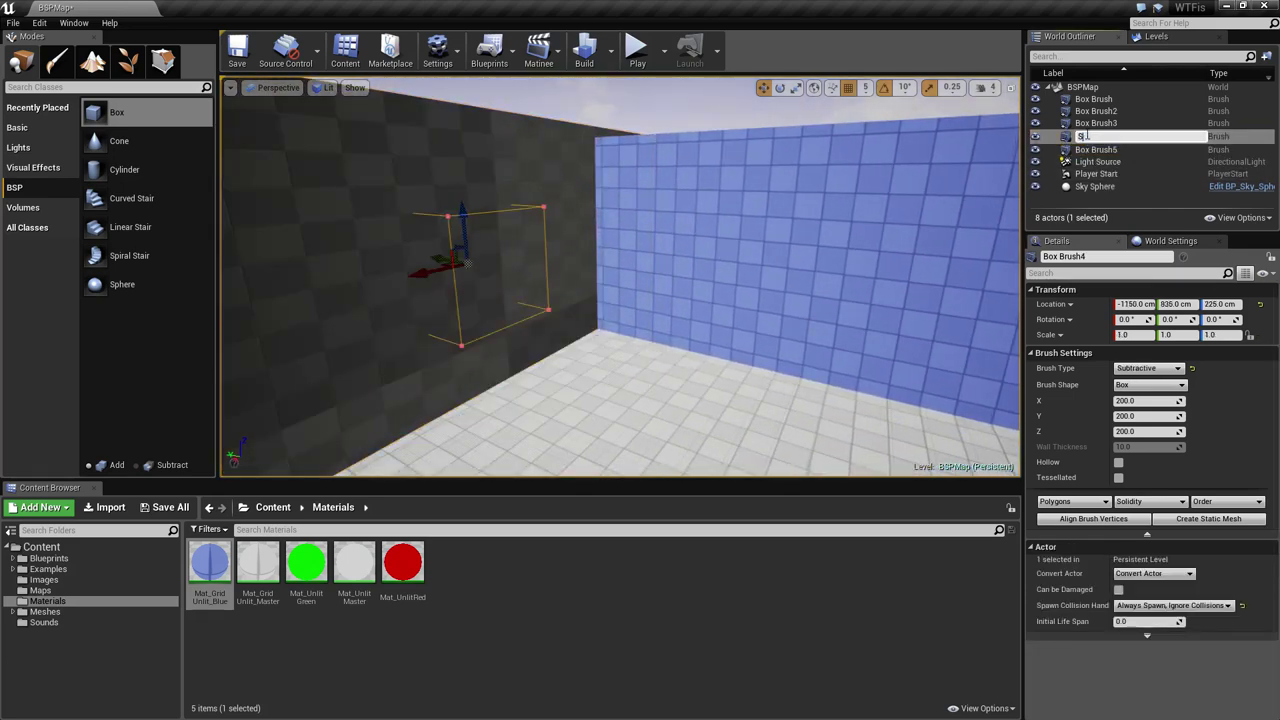
pyautogui.write('Sub')
pyautogui.press('Return')
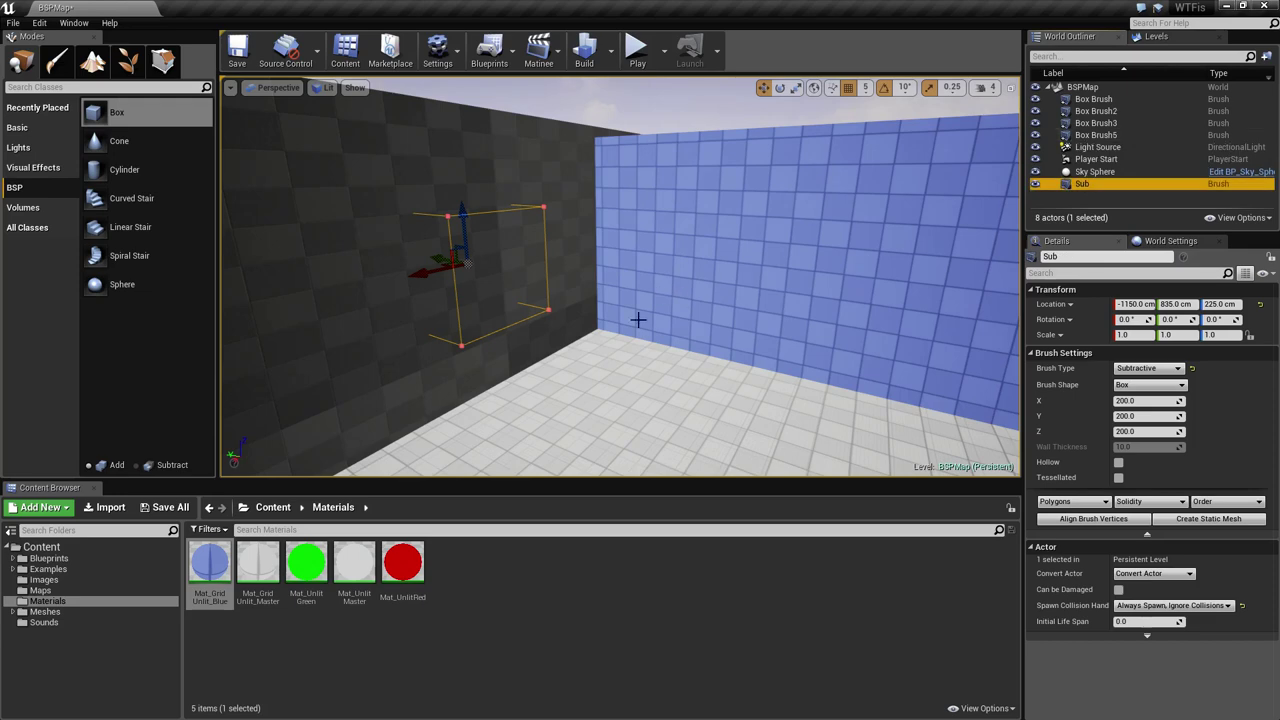
# - Move the Sub brush from the dark wall into the blue wall, at about X -1575, Y 310 cm
pyautogui.click(1095, 135)
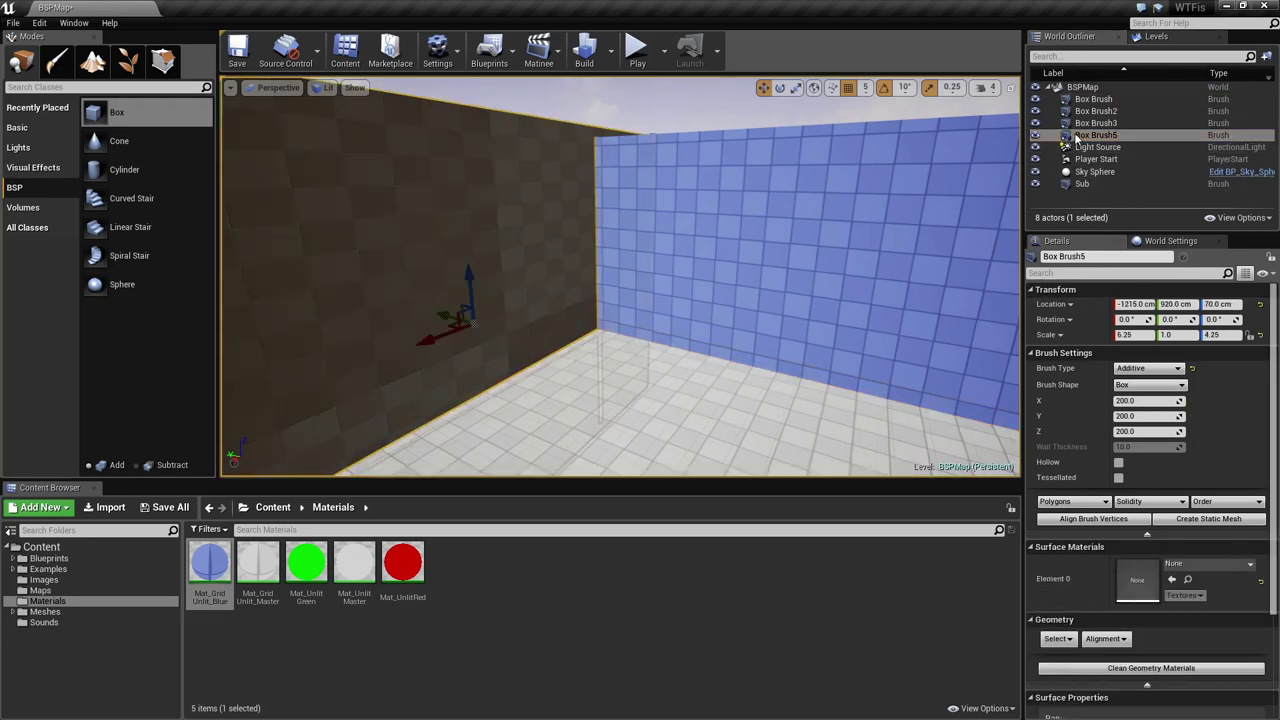
pyautogui.click(1081, 184)
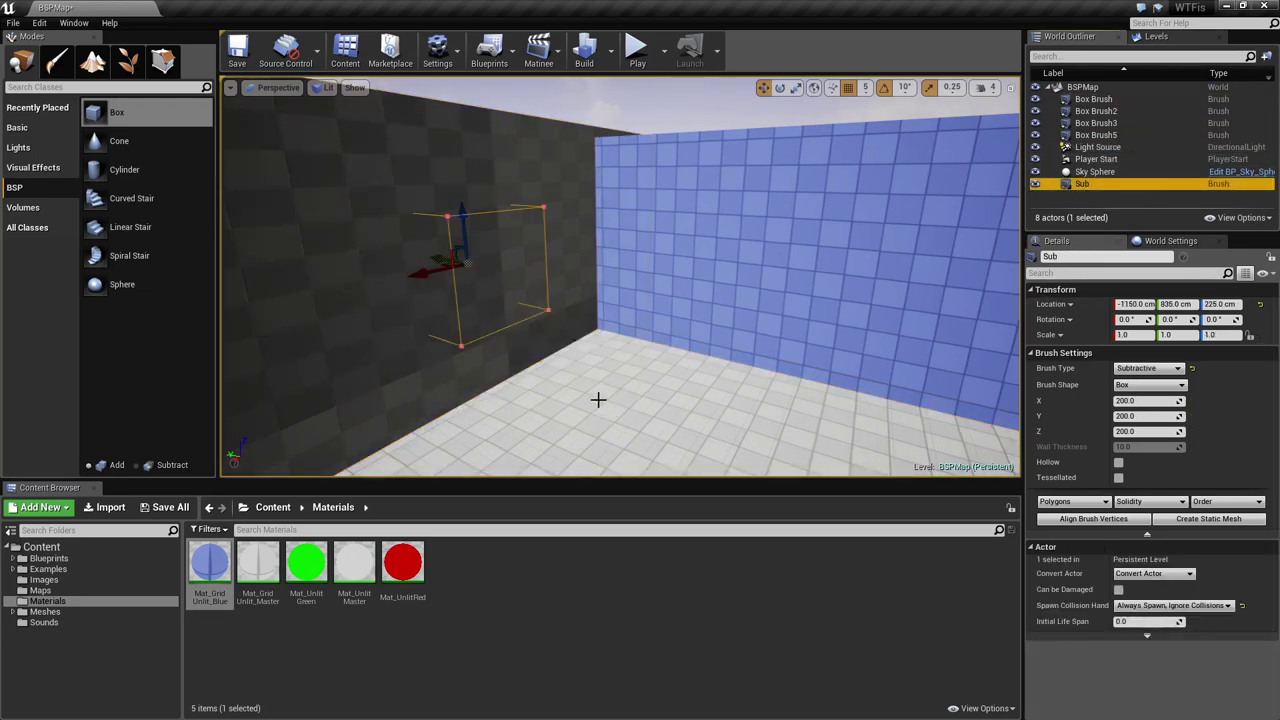
pyautogui.moveTo(598, 400); pyautogui.dragTo(570, 415, button='right')
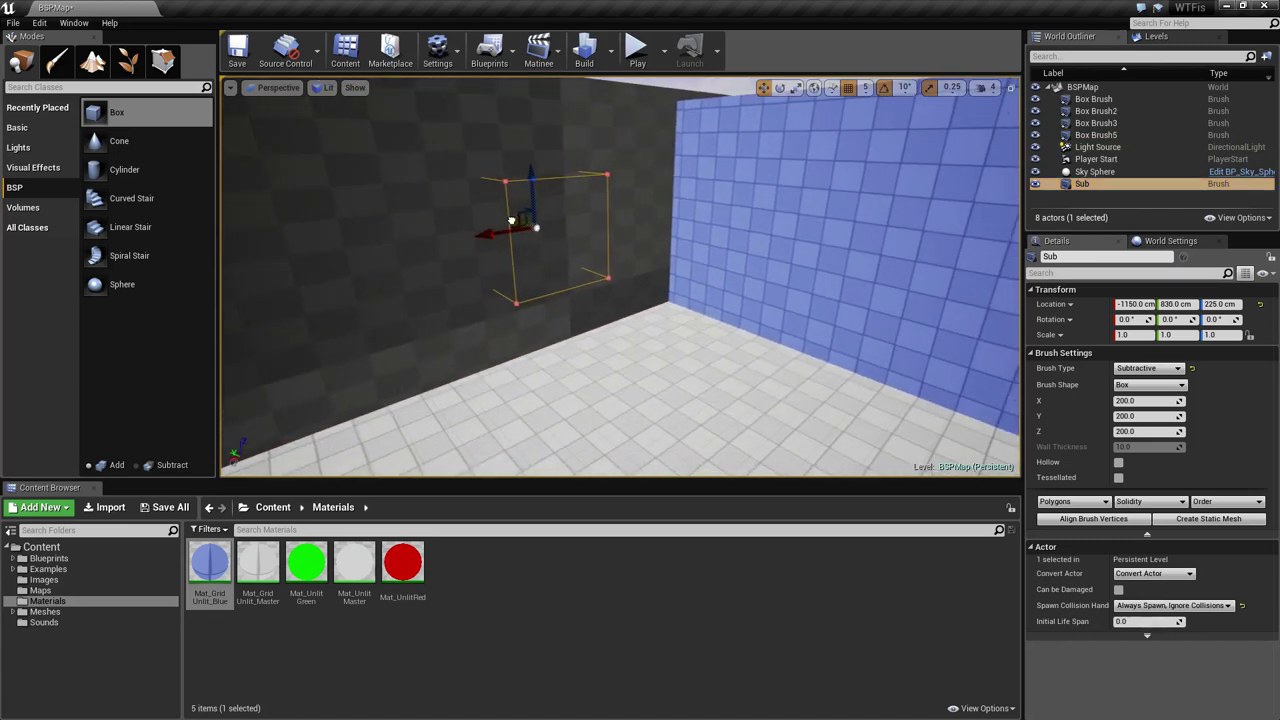
pyautogui.moveTo(510, 220)
pyautogui.mouseDown()
pyautogui.moveTo(713, 334)
pyautogui.moveTo(910, 247)
pyautogui.mouseUp()
pyautogui.moveTo(897, 363)
pyautogui.mouseDown(button='right')
pyautogui.moveTo(950, 370)
pyautogui.moveTo(905, 368)
pyautogui.mouseUp(button='right')
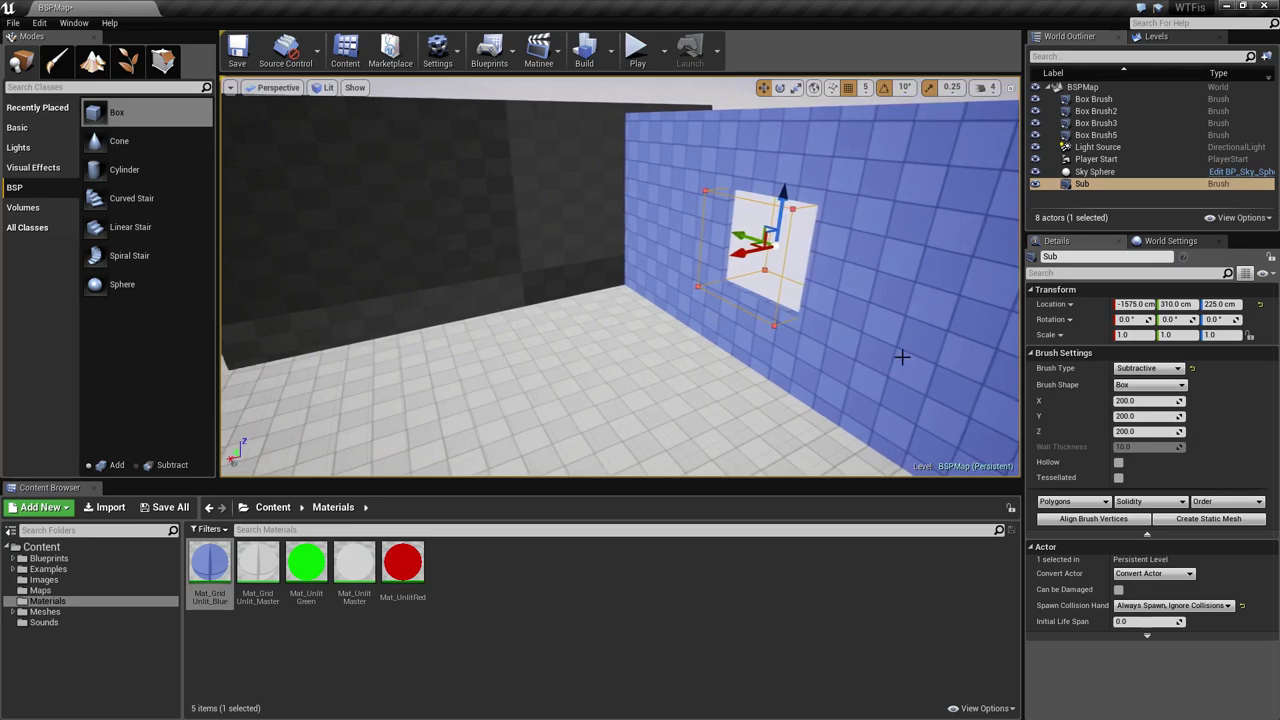
# - Move the Sub brush out of the blue wall and into the dark wall, at about X -1205, Y 840 cm
pyautogui.moveTo(737, 251); pyautogui.dragTo(546, 323)
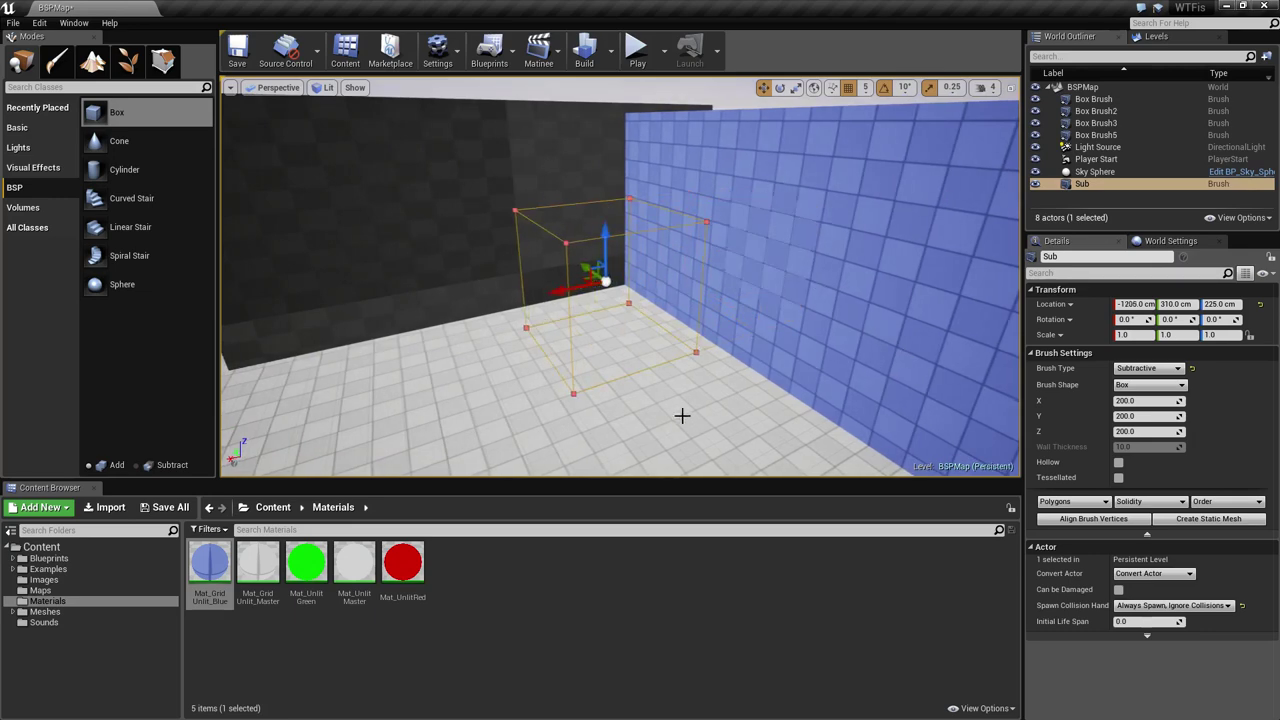
pyautogui.moveTo(683, 417); pyautogui.dragTo(808, 420, button='right')
pyautogui.moveTo(581, 250); pyautogui.dragTo(321, 212)
pyautogui.moveTo(547, 312)
pyautogui.mouseDown(button='right')
pyautogui.moveTo(515, 325)
pyautogui.moveTo(440, 310)
pyautogui.mouseUp(button='right')
# - Move the dark wall brush away from the Sub brush to about Y 1665 cm and select Sub to compare their positions
pyautogui.click(412, 284)
pyautogui.moveTo(704, 352); pyautogui.dragTo(746, 365, button='right')
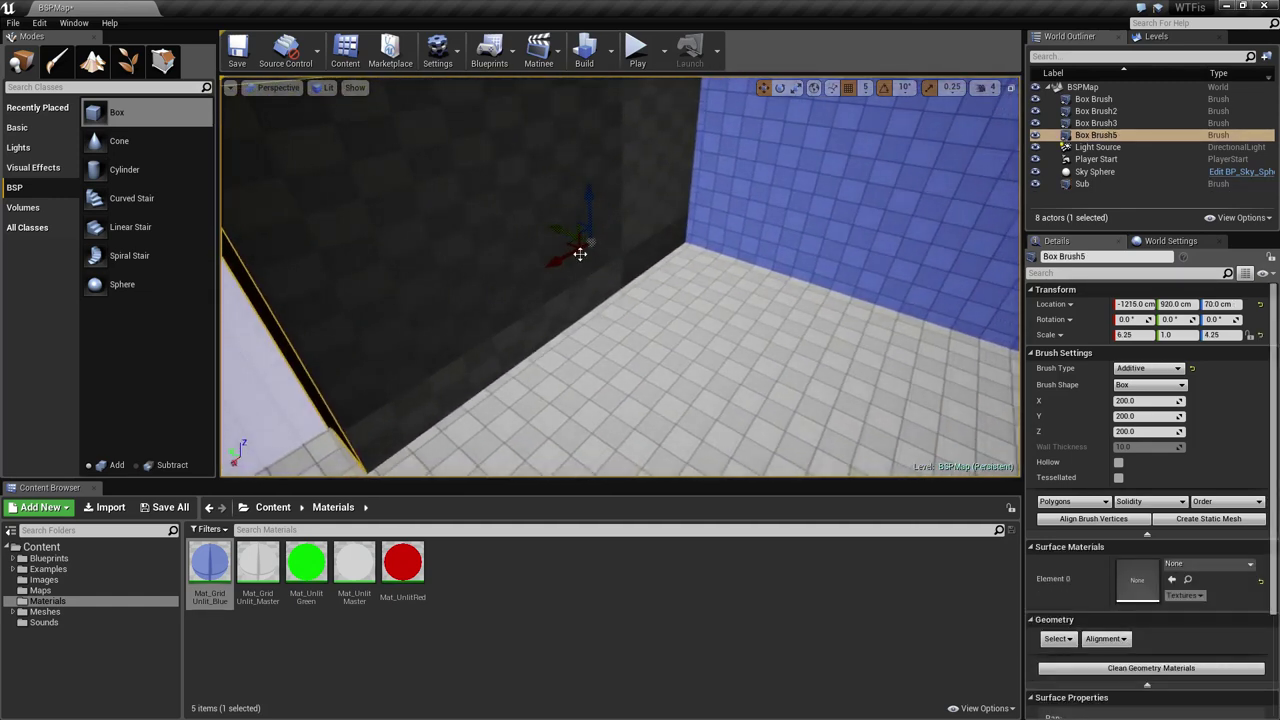
pyautogui.moveTo(557, 226); pyautogui.dragTo(409, 174)
pyautogui.moveTo(643, 231)
pyautogui.mouseDown(button='right')
pyautogui.moveTo(662, 246)
pyautogui.moveTo(643, 231)
pyautogui.mouseUp(button='right')
pyautogui.doubleClick(1064, 186)
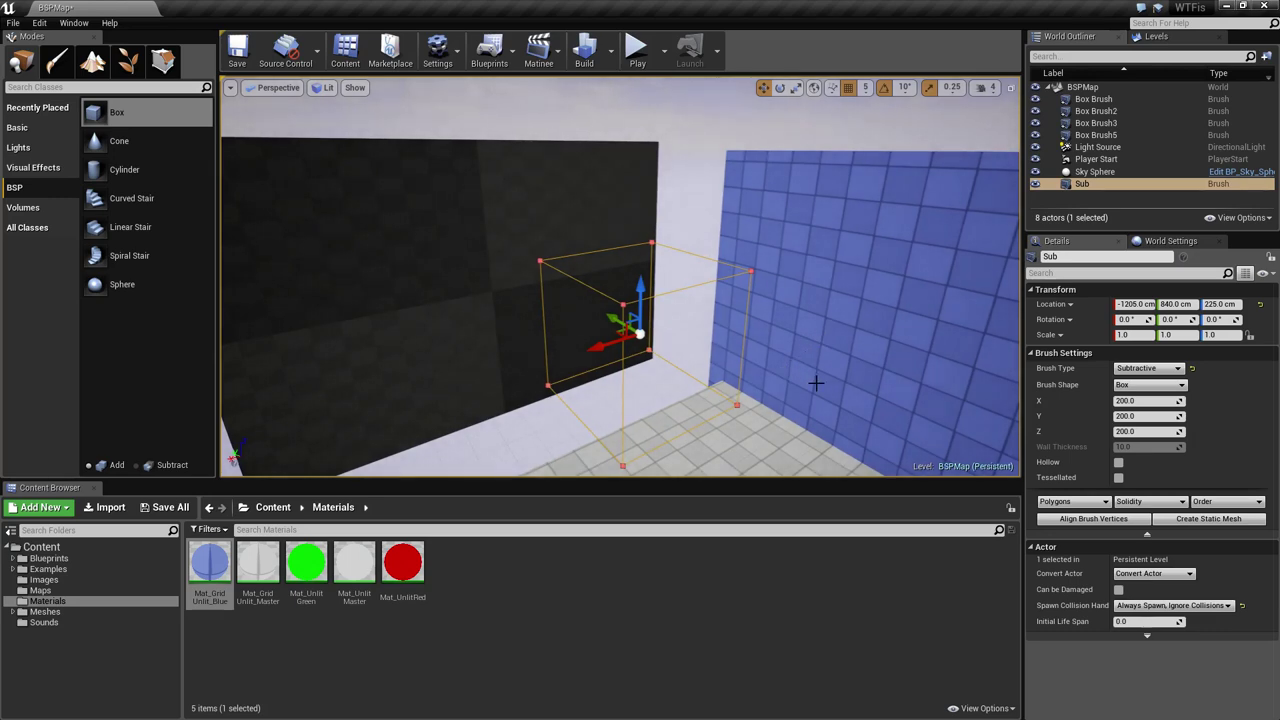
pyautogui.moveTo(816, 383); pyautogui.dragTo(776, 400, button='right')
# - Move the dark wall brush back over the Sub brush, to Y 925 cm
pyautogui.click(563, 278)
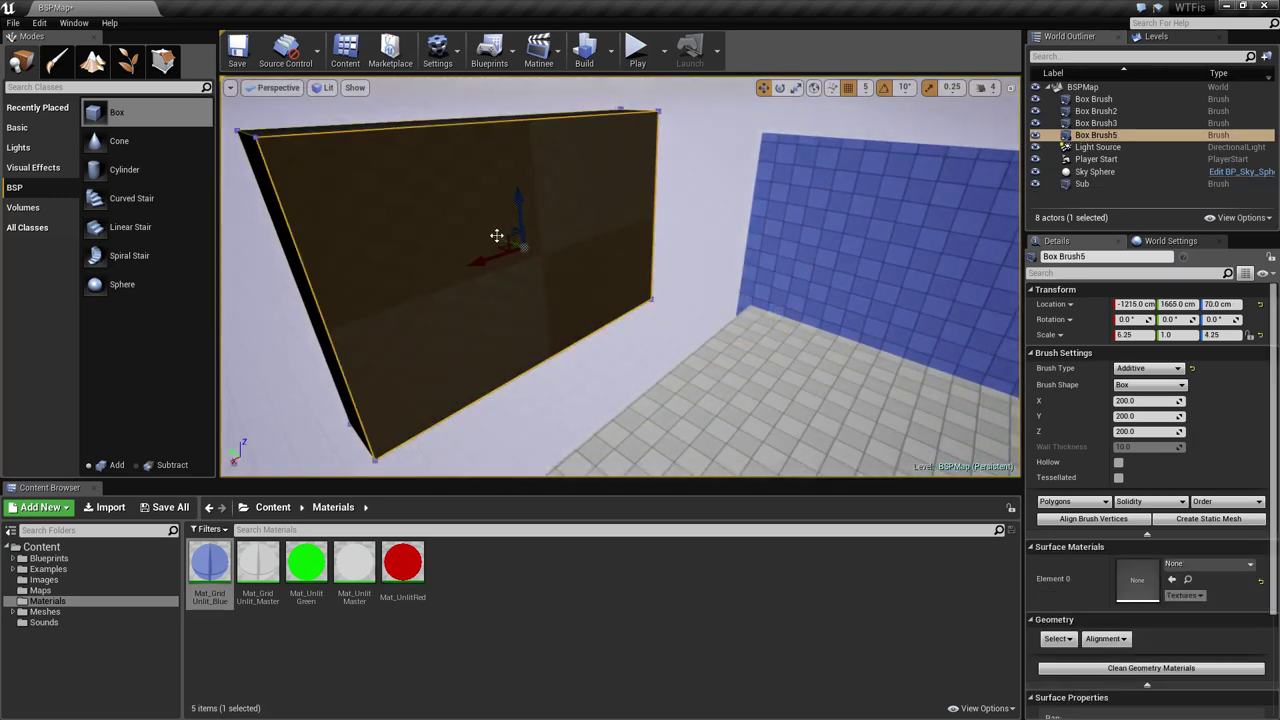
pyautogui.moveTo(497, 236); pyautogui.dragTo(648, 304)
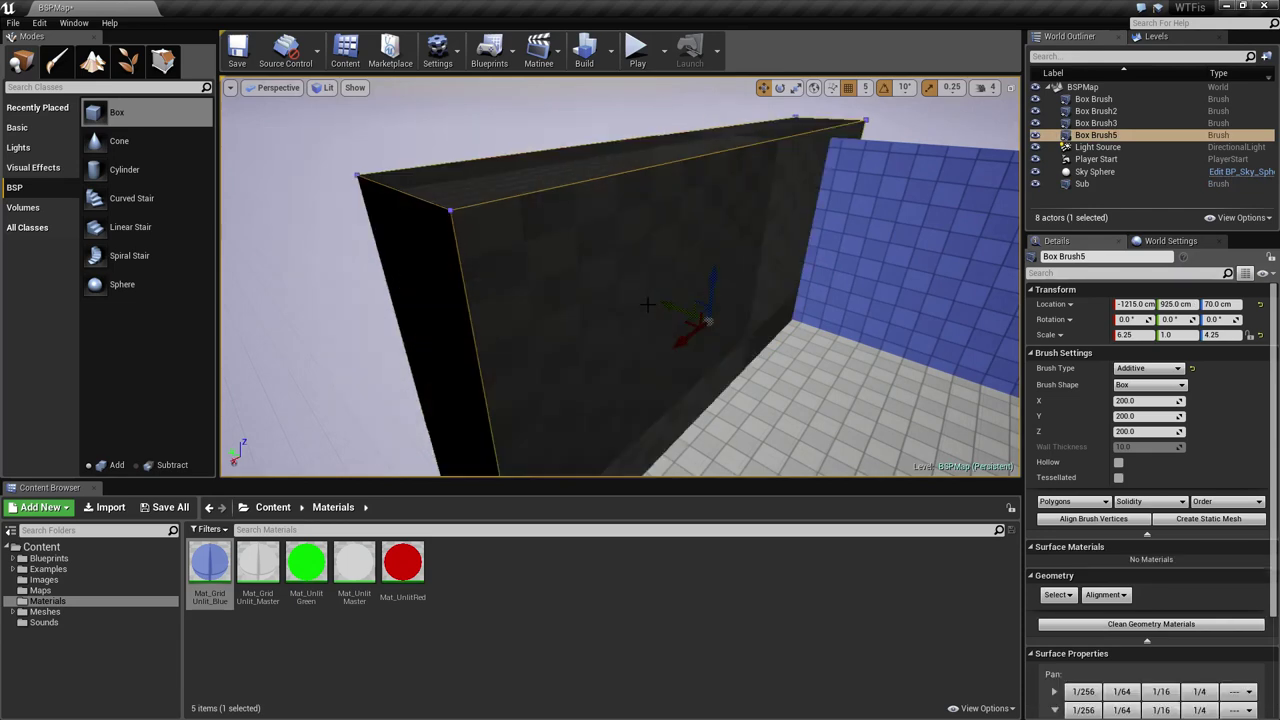
pyautogui.moveTo(904, 390); pyautogui.dragTo(892, 396, button='right')
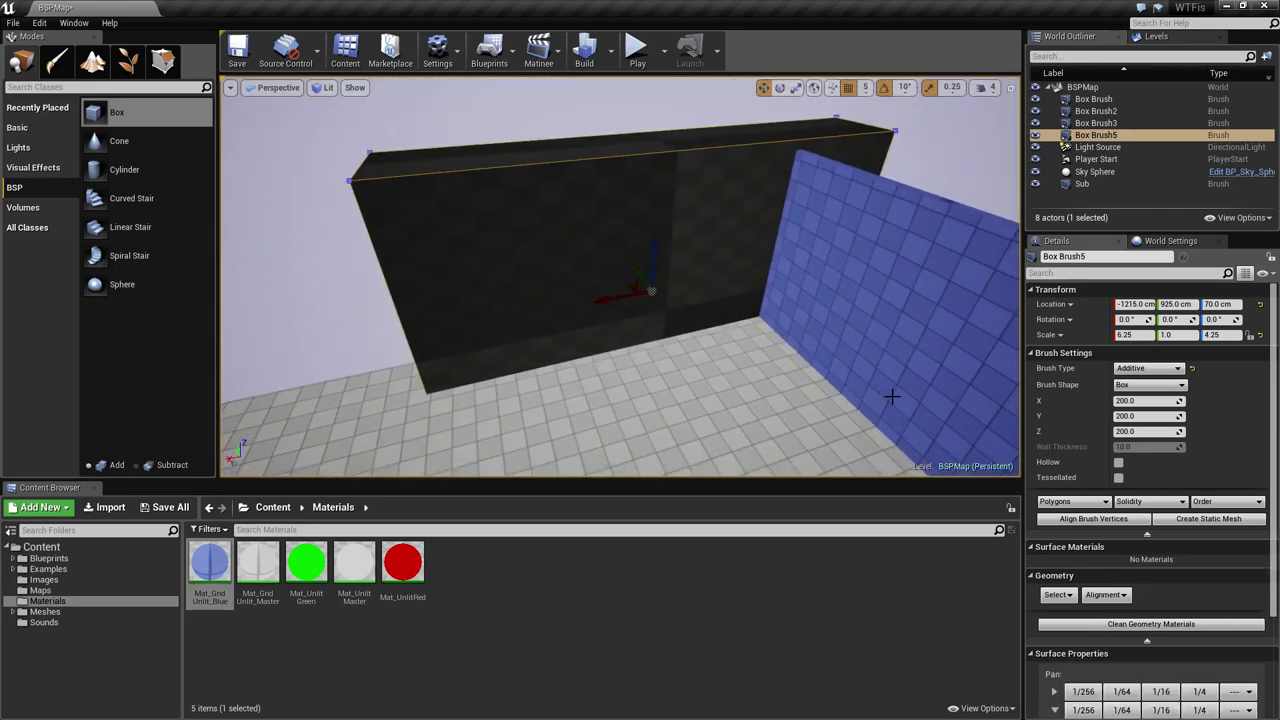
pyautogui.moveTo(829, 427); pyautogui.dragTo(785, 410, button='right')
pyautogui.moveTo(839, 458); pyautogui.dragTo(815, 423, button='right')
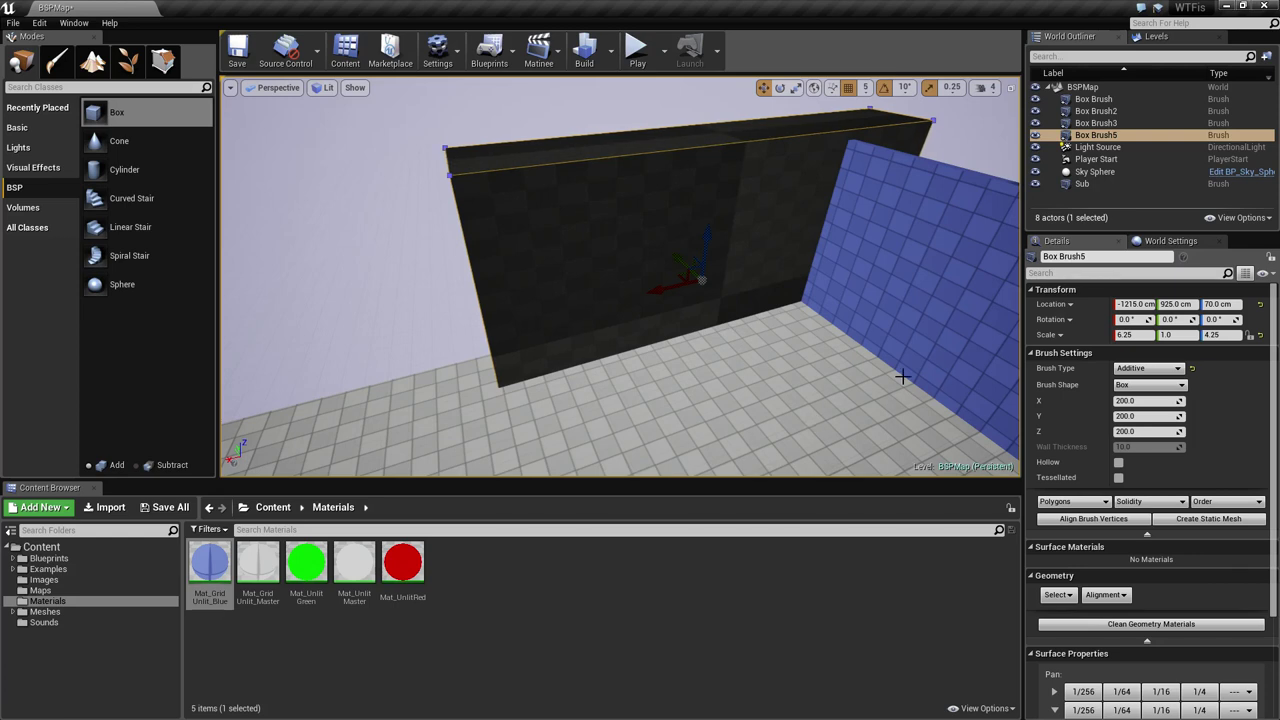
# - Change the Sub brush's order to To Last so it cuts through the dark wall
pyautogui.click(1081, 184)
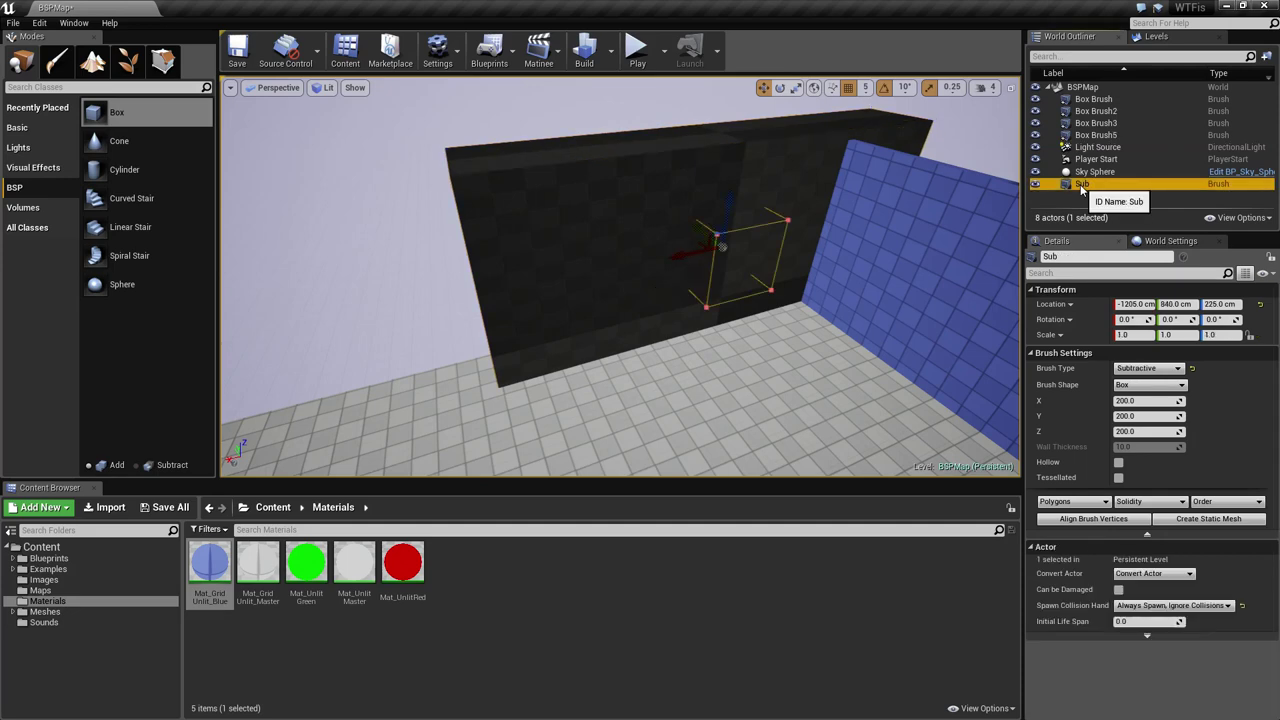
pyautogui.click(1227, 501)
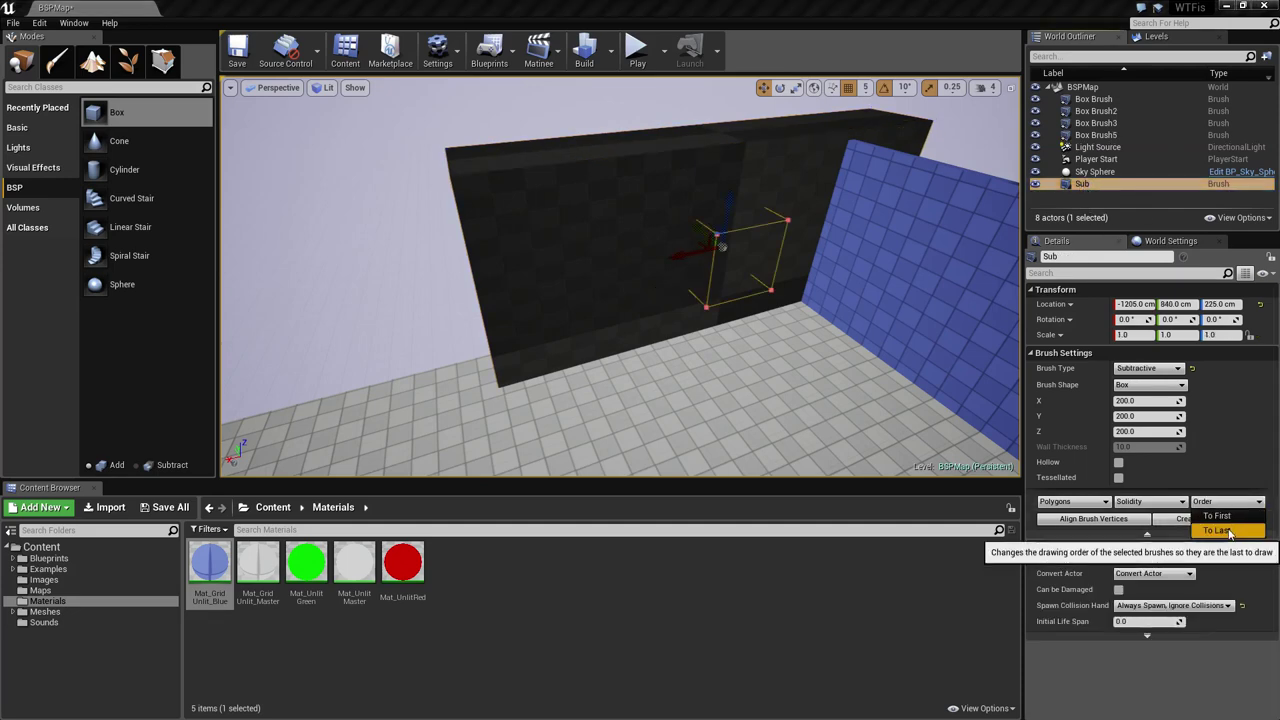
pyautogui.click(1230, 533)
pyautogui.press('Escape')
pyautogui.moveTo(785, 382)
pyautogui.mouseDown(button='right')
pyautogui.moveTo(800, 395)
pyautogui.moveTo(785, 382)
pyautogui.mouseUp(button='right')
pyautogui.press('w')
# - Move the Sub brush deeper into the dark wall, to about Y 910 cm
pyautogui.click(693, 320)
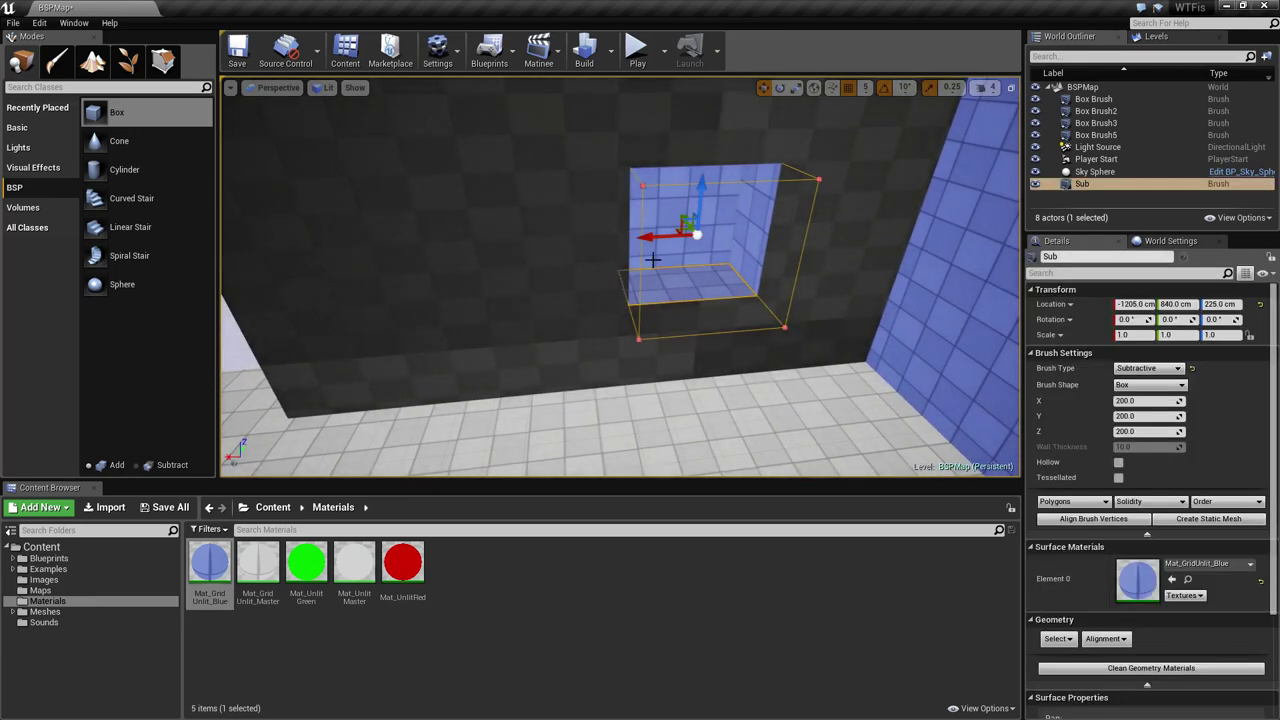
pyautogui.moveTo(684, 232); pyautogui.dragTo(656, 222, button='right')
pyautogui.moveTo(736, 214); pyautogui.dragTo(719, 200)
pyautogui.moveTo(719, 200); pyautogui.dragTo(728, 216, button='right')
# - Set the dark wall brush's Y size to 20 and clear the selection
pyautogui.click(722, 214)
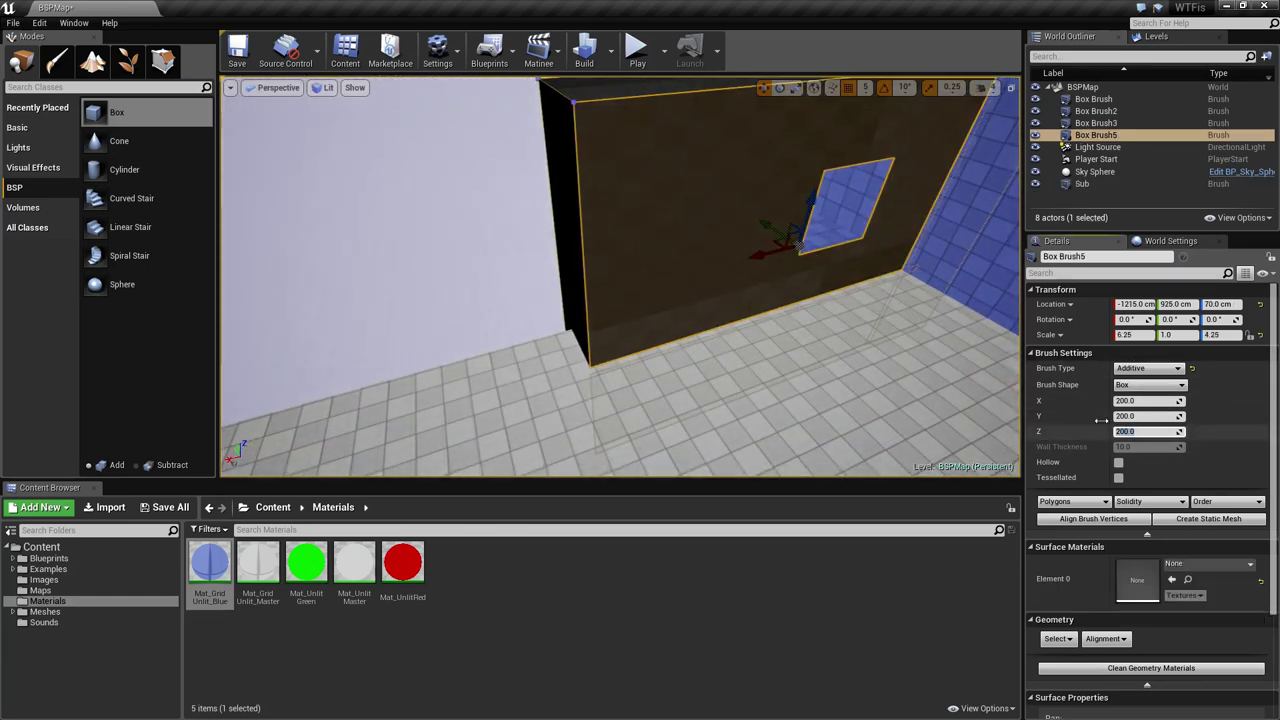
pyautogui.click(1140, 417)
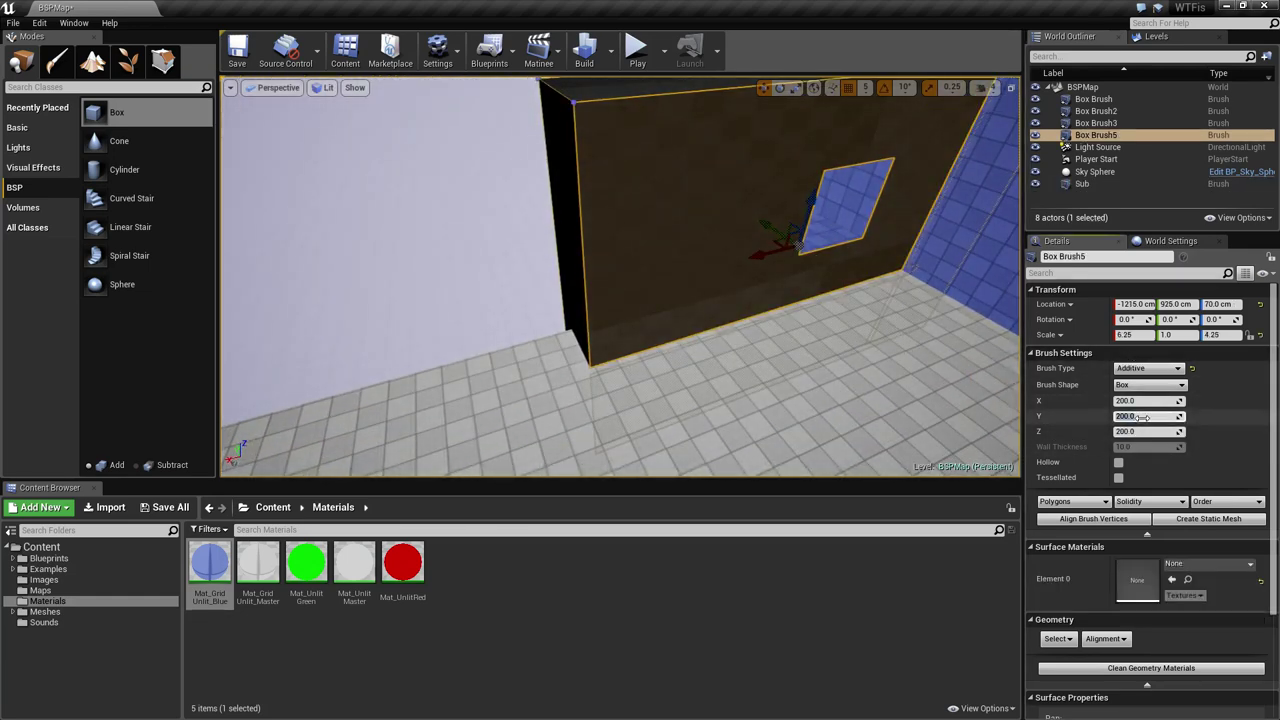
pyautogui.write('20')
pyautogui.press('Return')
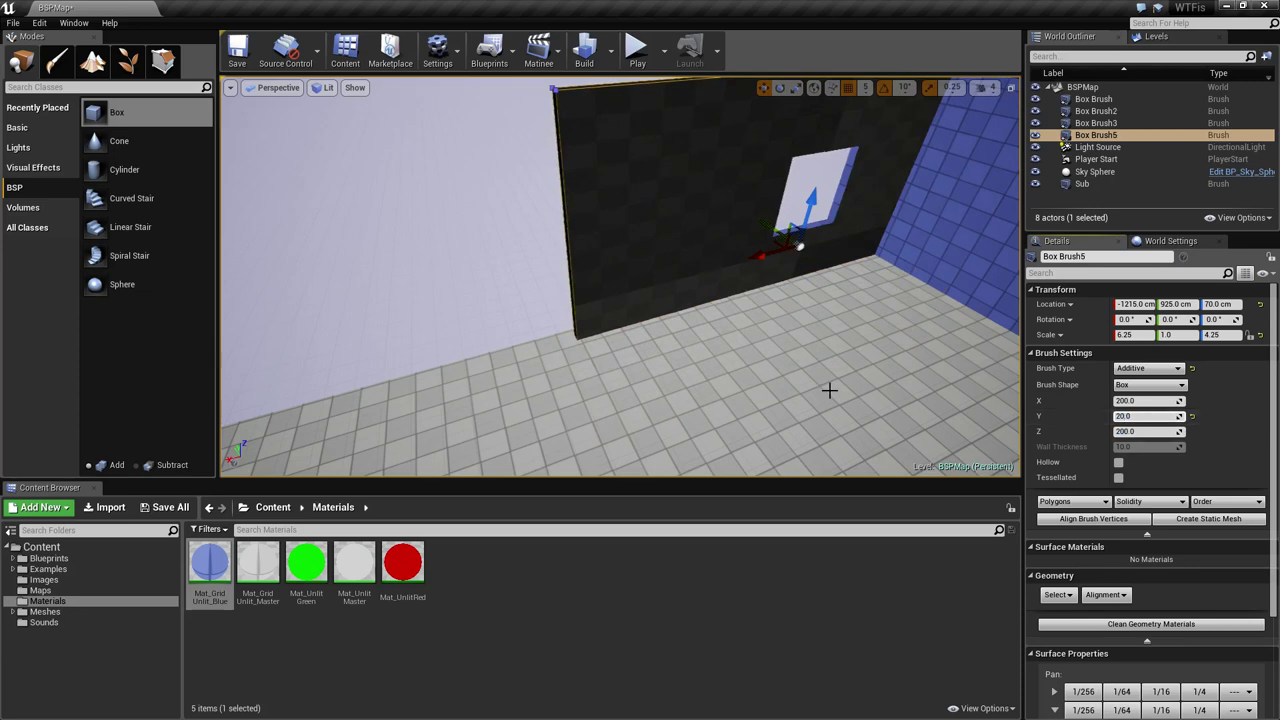
pyautogui.moveTo(691, 314); pyautogui.dragTo(757, 256, button='right')
pyautogui.press('Escape')
# - Move the Sub brush out of the dark wall and back into it, to about X -1260, Y 845 cm
pyautogui.click(729, 325)
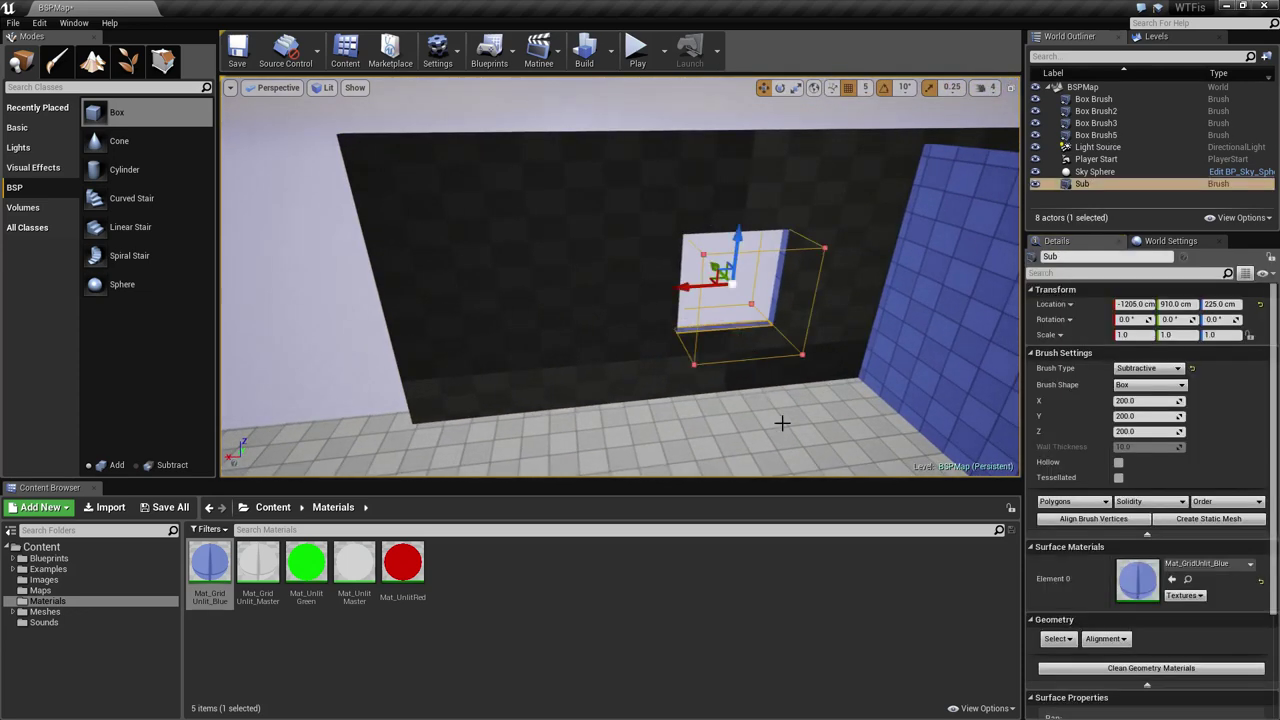
pyautogui.moveTo(770, 411)
pyautogui.mouseDown(button='right')
pyautogui.moveTo(850, 402)
pyautogui.moveTo(830, 402)
pyautogui.mouseUp(button='right')
pyautogui.moveTo(663, 247); pyautogui.dragTo(829, 341)
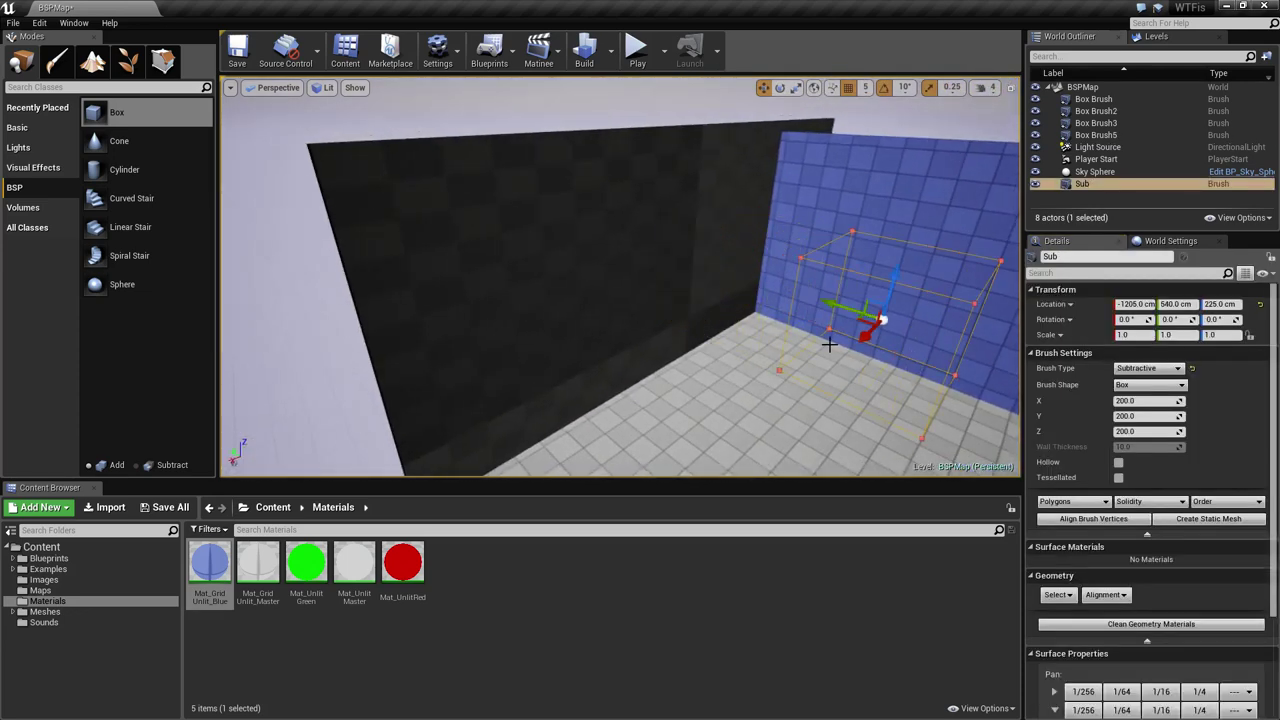
pyautogui.moveTo(829, 343); pyautogui.dragTo(872, 345, button='right')
pyautogui.moveTo(650, 340)
pyautogui.mouseDown()
pyautogui.moveTo(795, 328)
pyautogui.moveTo(825, 312)
pyautogui.moveTo(745, 330)
pyautogui.moveTo(692, 320)
pyautogui.moveTo(634, 234)
pyautogui.moveTo(649, 256)
pyautogui.mouseUp()
pyautogui.moveTo(656, 298)
pyautogui.mouseDown(button='right')
pyautogui.moveTo(657, 314)
pyautogui.moveTo(672, 290)
pyautogui.moveTo(646, 316)
pyautogui.mouseUp(button='right')
pyautogui.press('w')
# - Set the dark wall brush's Y size to 50
pyautogui.click(680, 357)
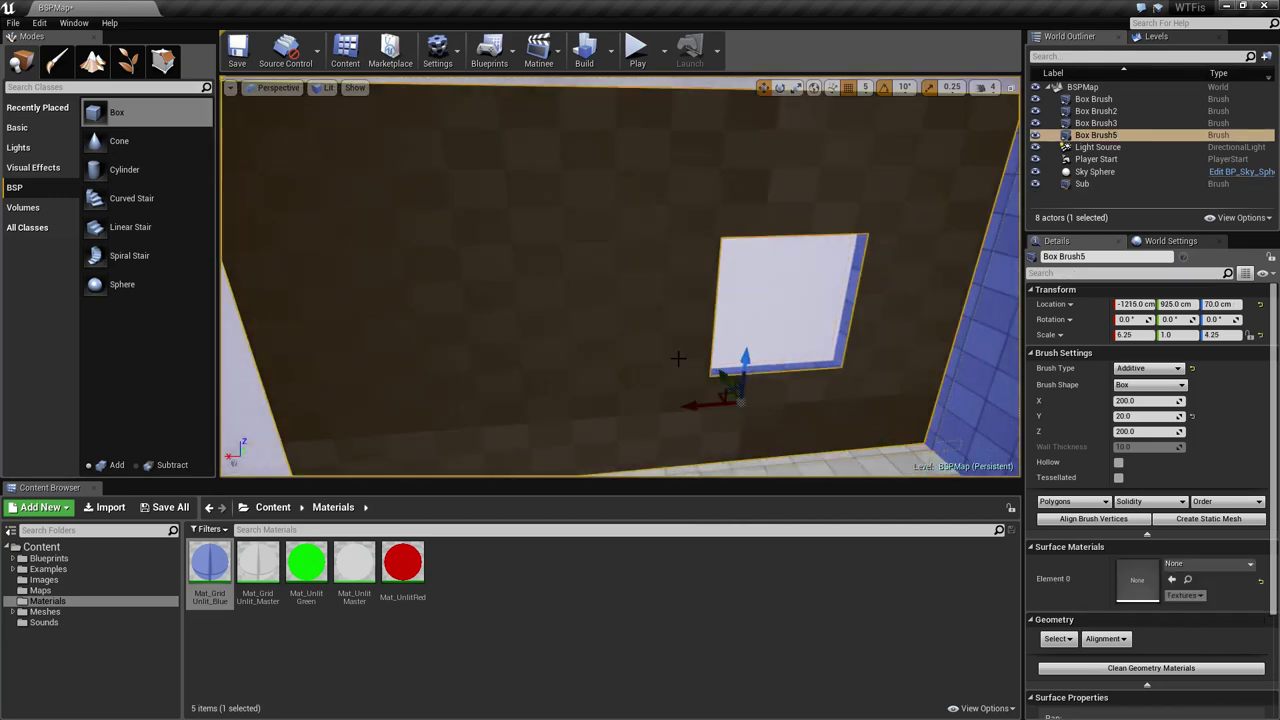
pyautogui.click(1148, 432)
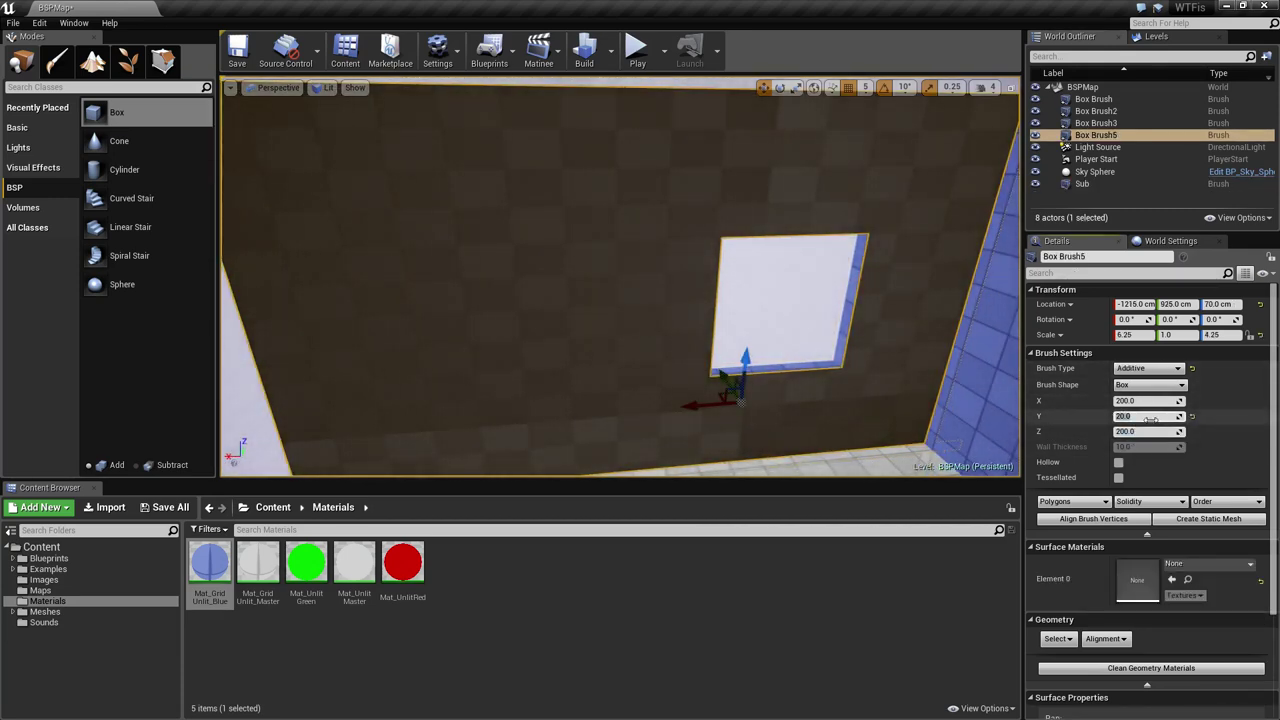
pyautogui.press('Return')
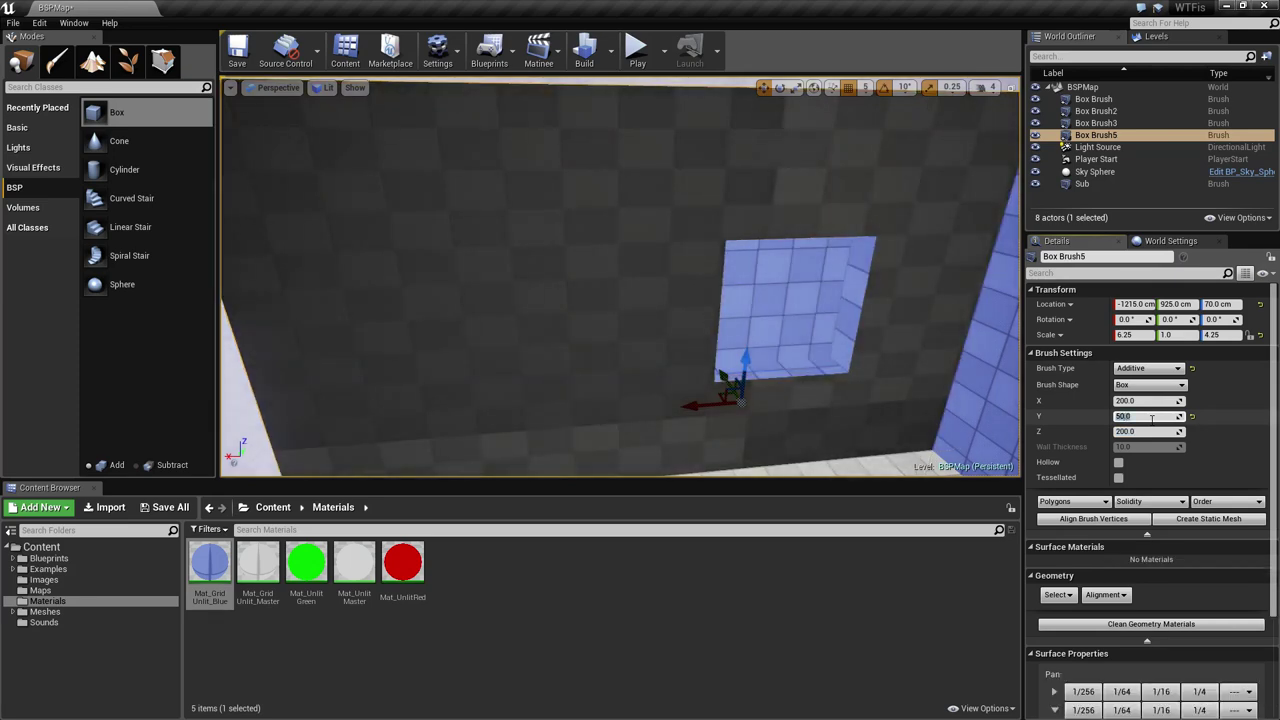
# - Move the Sub brush fully through the thickened dark wall, to about Y 920 cm, and clear the selection
pyautogui.click(798, 374)
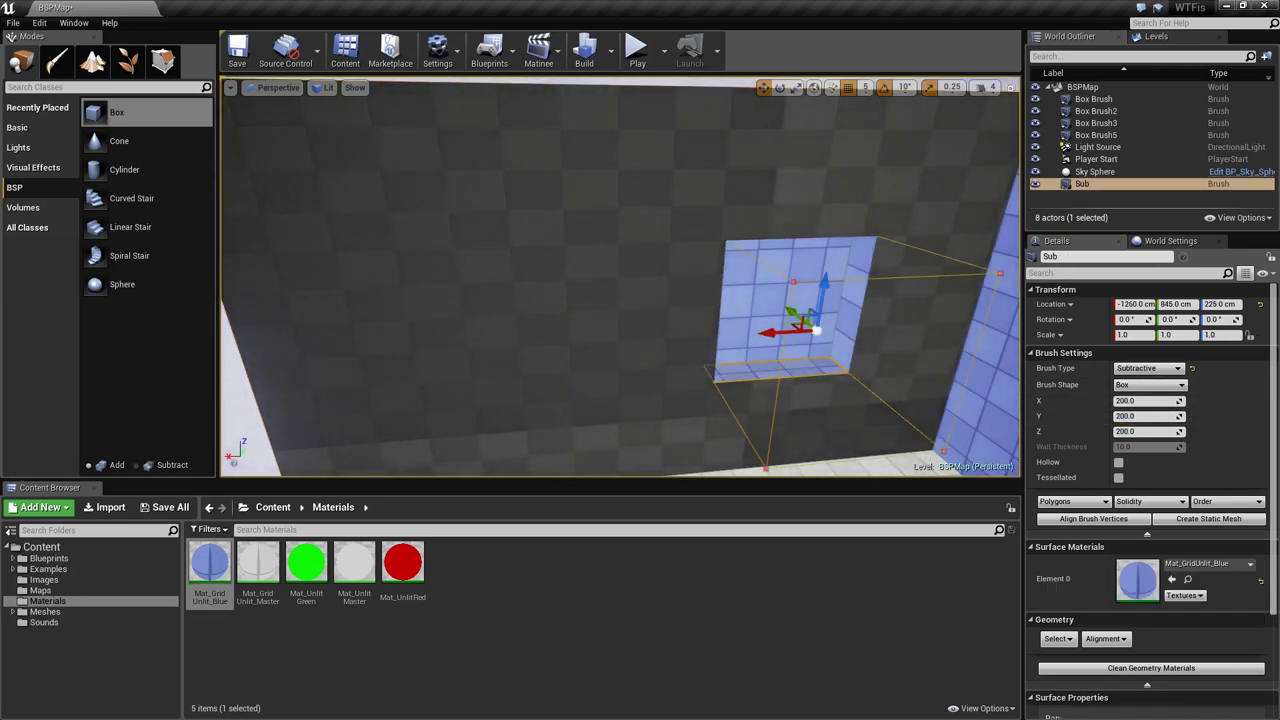
pyautogui.moveTo(814, 385); pyautogui.dragTo(872, 380, button='right')
pyautogui.moveTo(673, 313); pyautogui.dragTo(656, 296)
pyautogui.press('Escape')
pyautogui.moveTo(755, 425)
pyautogui.mouseDown(button='right')
pyautogui.moveTo(675, 435)
pyautogui.moveTo(750, 435)
pyautogui.moveTo(752, 416)
pyautogui.mouseUp(button='right')
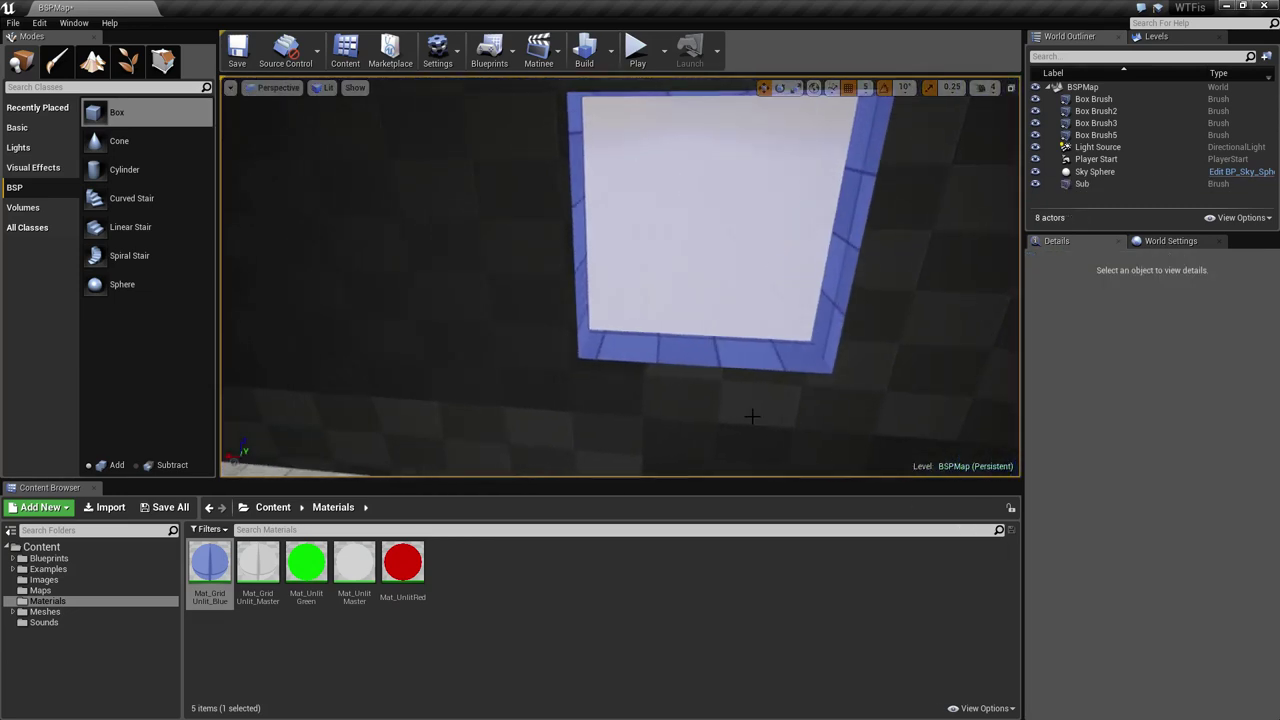
# - Apply Mat_GridUnlit_Master to the opening's sill, then select the matching brush surfaces and replace their Mat_GridUnlit_Blue with it
pyautogui.click(699, 351)
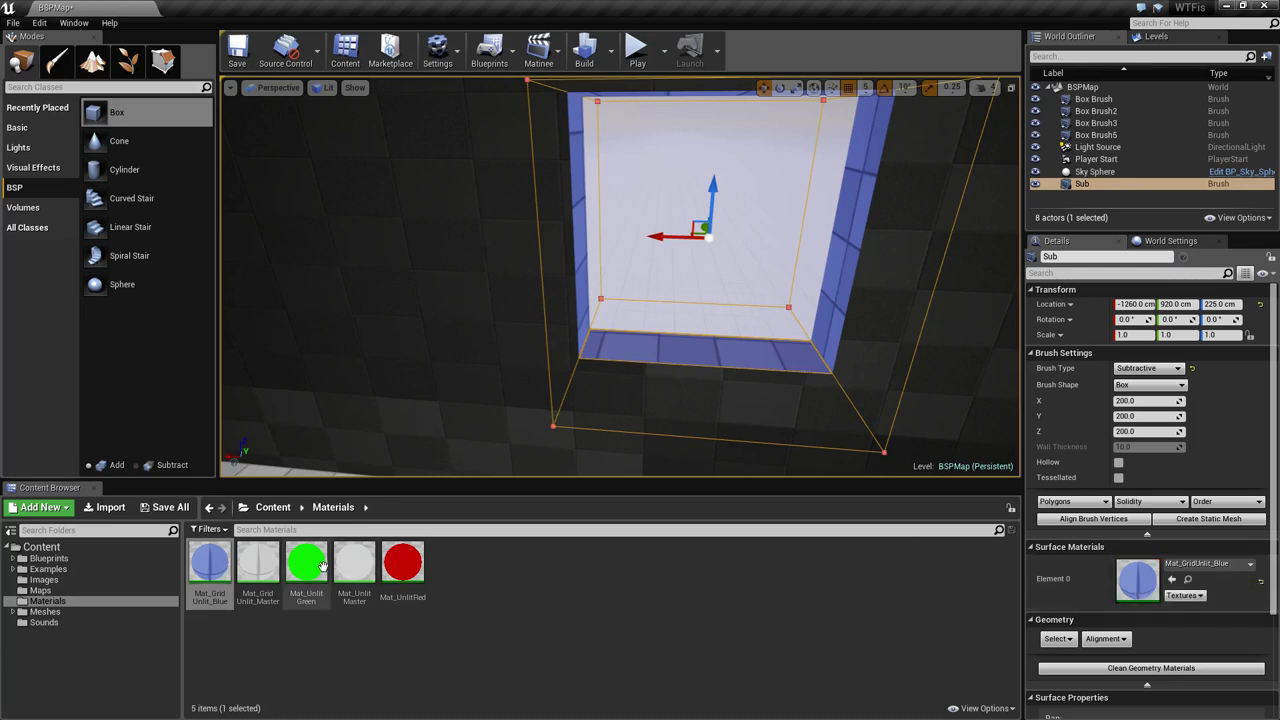
pyautogui.moveTo(257, 565)
pyautogui.mouseDown()
pyautogui.moveTo(1171, 586)
pyautogui.moveTo(1136, 580)
pyautogui.mouseUp()
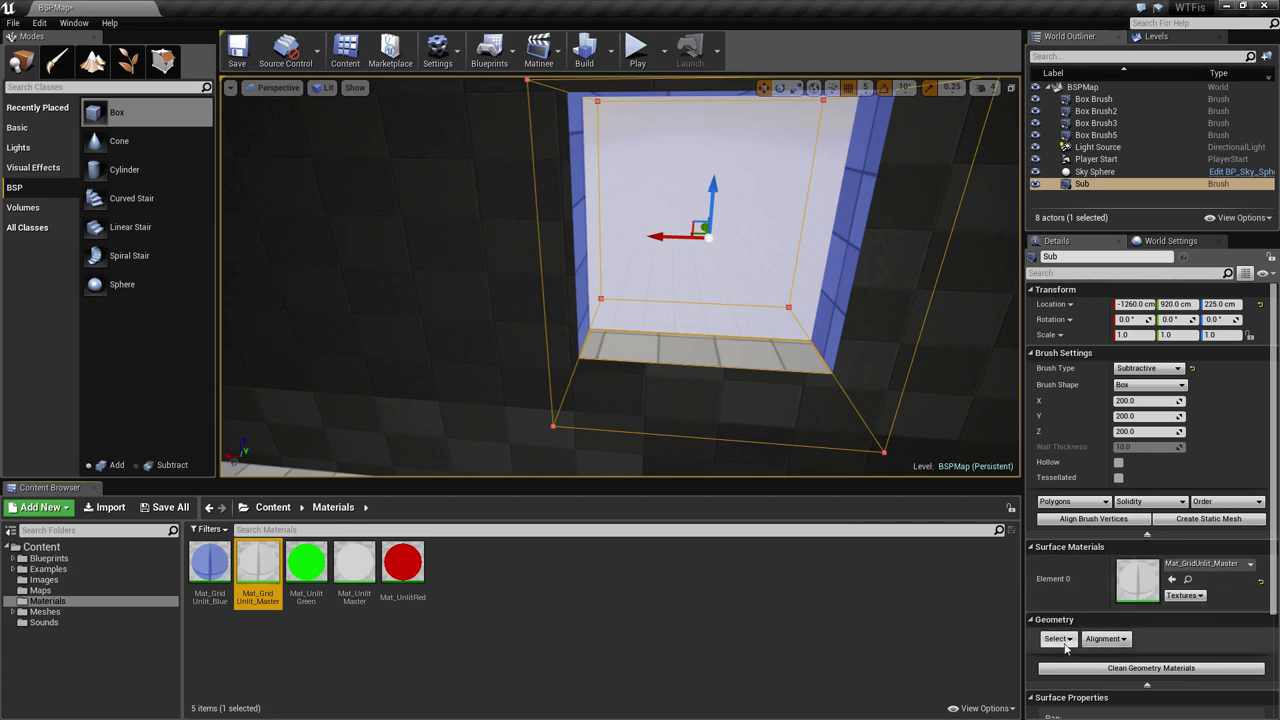
pyautogui.click(1064, 645)
pyautogui.click(1081, 449)
pyautogui.moveTo(275, 574)
pyautogui.mouseDown()
pyautogui.moveTo(792, 593)
pyautogui.moveTo(1144, 564)
pyautogui.mouseUp()
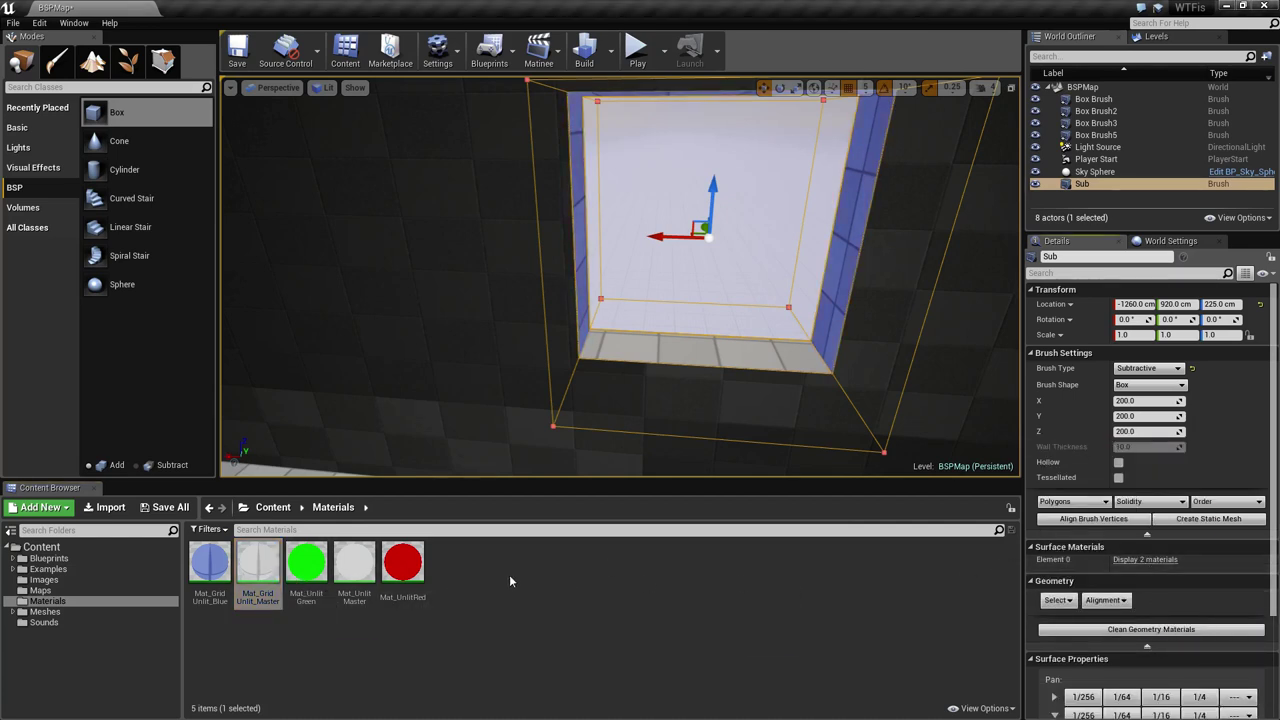
pyautogui.click(1133, 562)
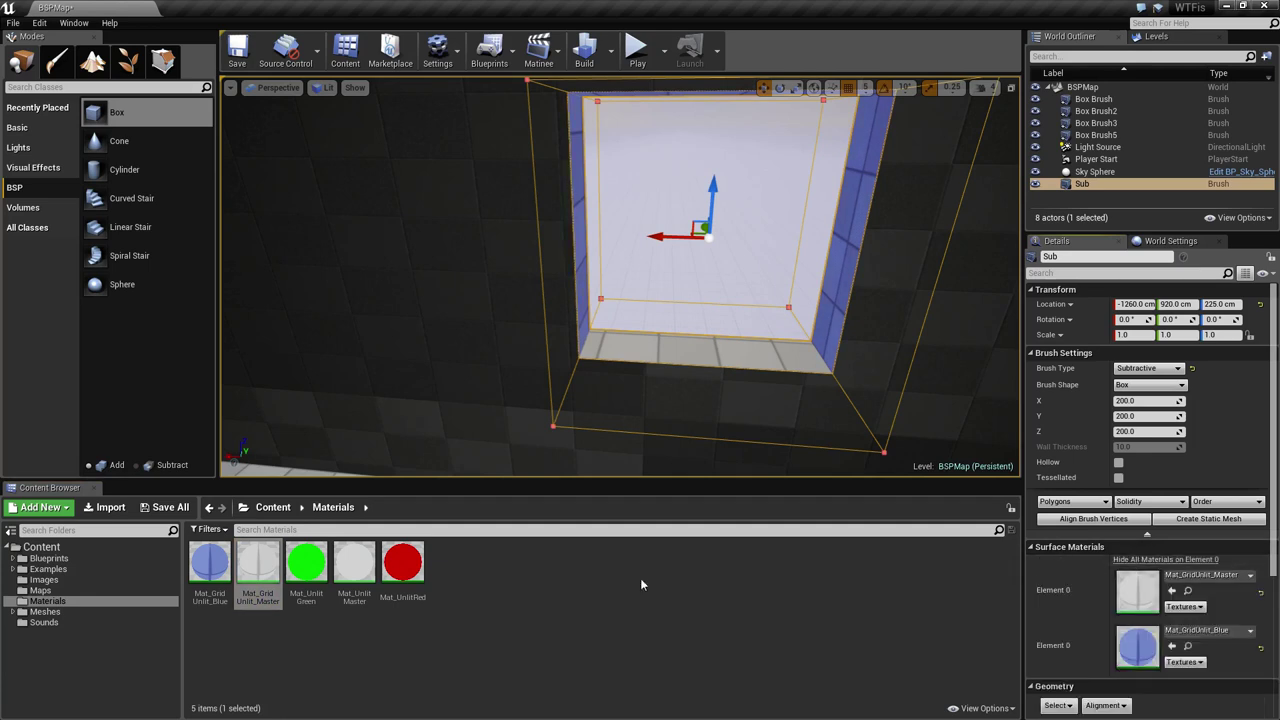
pyautogui.click(258, 566)
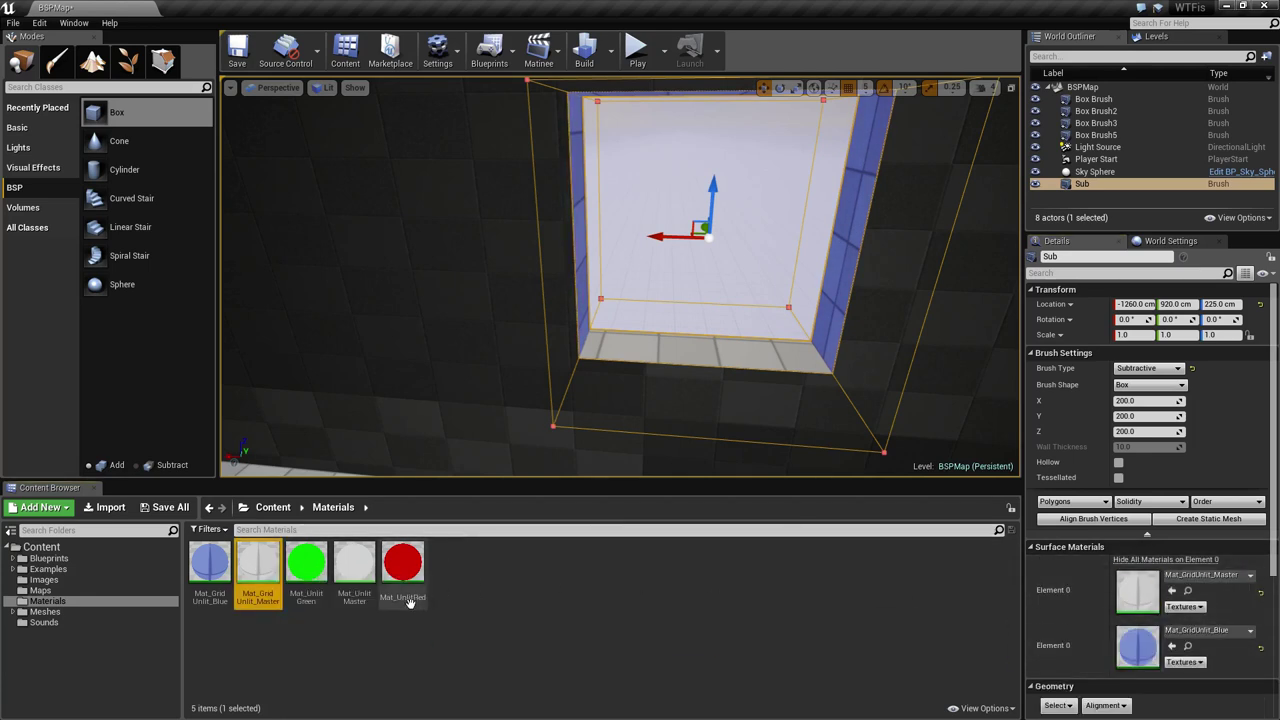
pyautogui.moveTo(272, 566); pyautogui.dragTo(1141, 654)
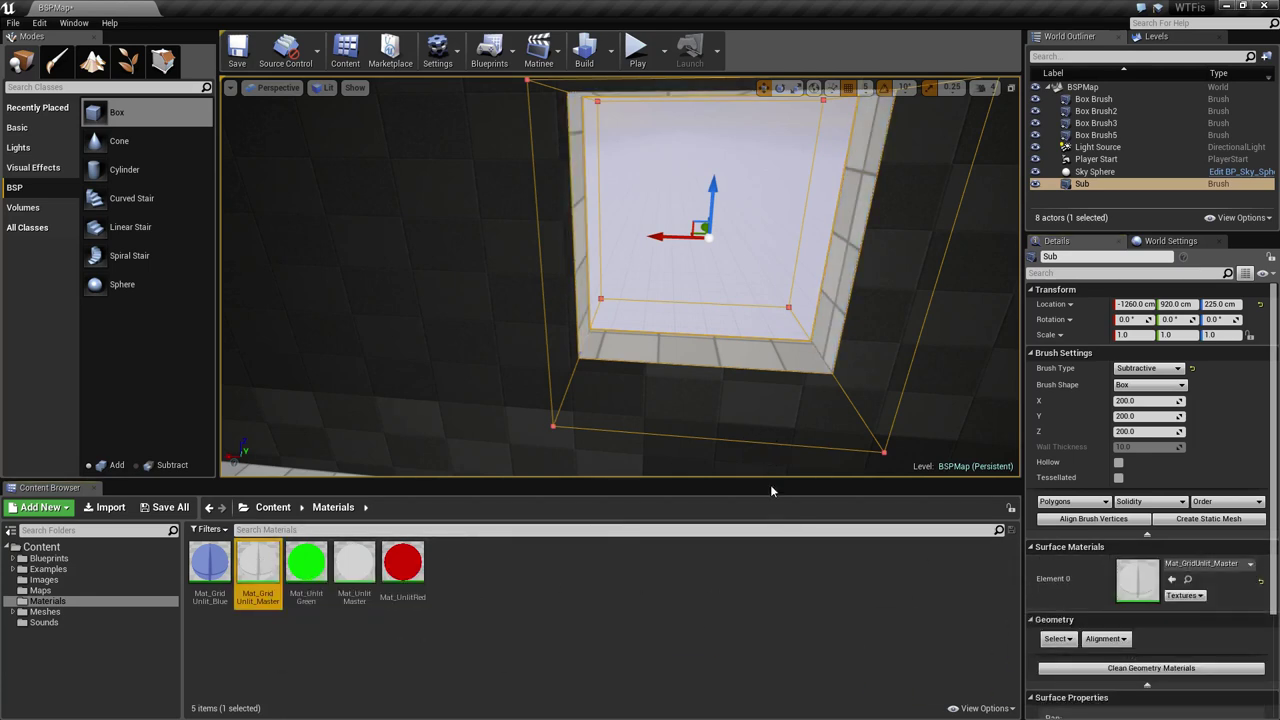
# - Select the dark wall's matching brush surfaces, apply Mat_GridUnlit_Master to the face around the opening, and clear the selection
pyautogui.moveTo(745, 420)
pyautogui.mouseDown(button='right')
pyautogui.moveTo(800, 405)
pyautogui.moveTo(815, 360)
pyautogui.moveTo(735, 376)
pyautogui.moveTo(830, 375)
pyautogui.moveTo(700, 372)
pyautogui.mouseUp(button='right')
pyautogui.click(528, 331)
pyautogui.moveTo(528, 331); pyautogui.dragTo(536, 334, button='right')
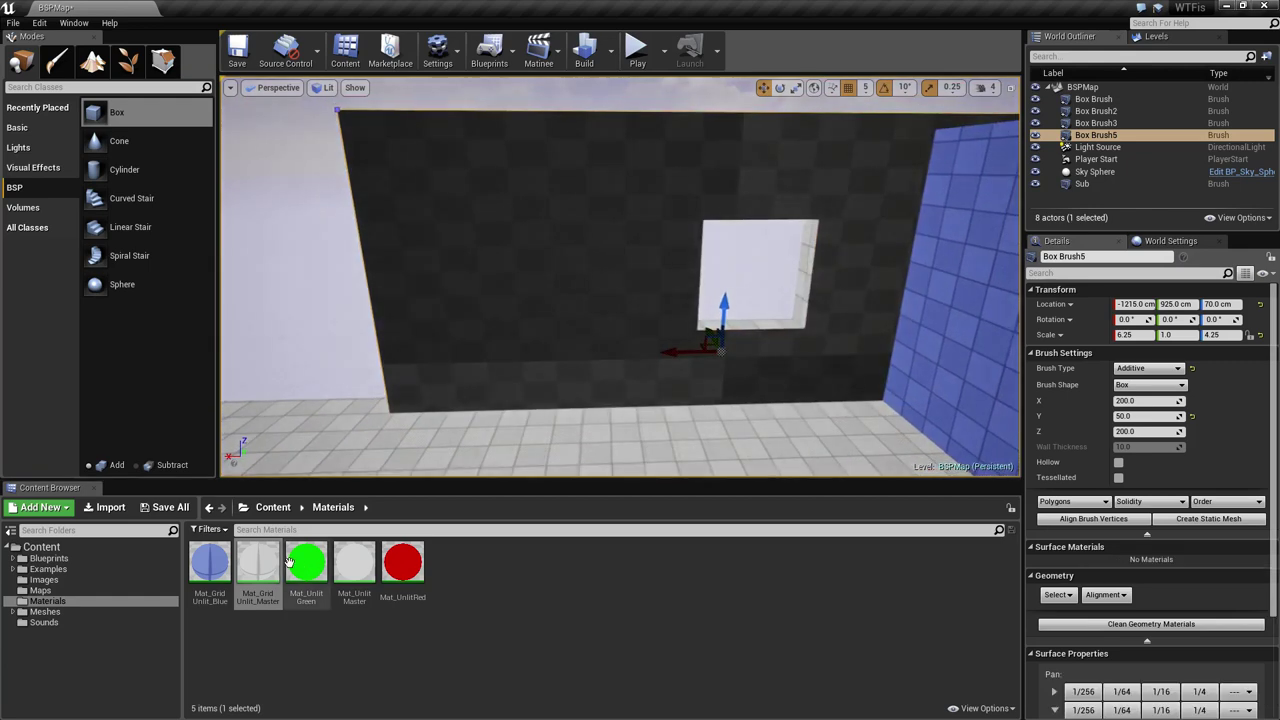
pyautogui.click(1058, 597)
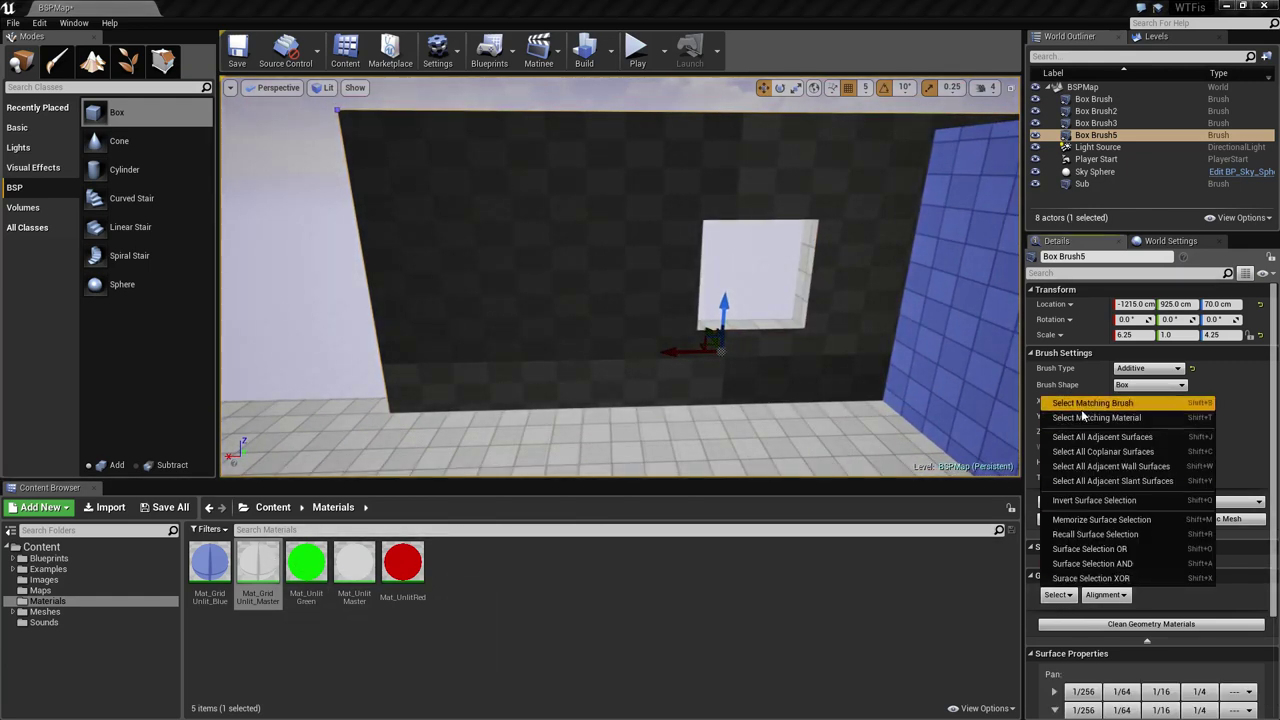
pyautogui.click(1082, 405)
pyautogui.moveTo(262, 572)
pyautogui.mouseDown()
pyautogui.moveTo(297, 575)
pyautogui.moveTo(600, 325)
pyautogui.mouseUp()
pyautogui.press('Escape')
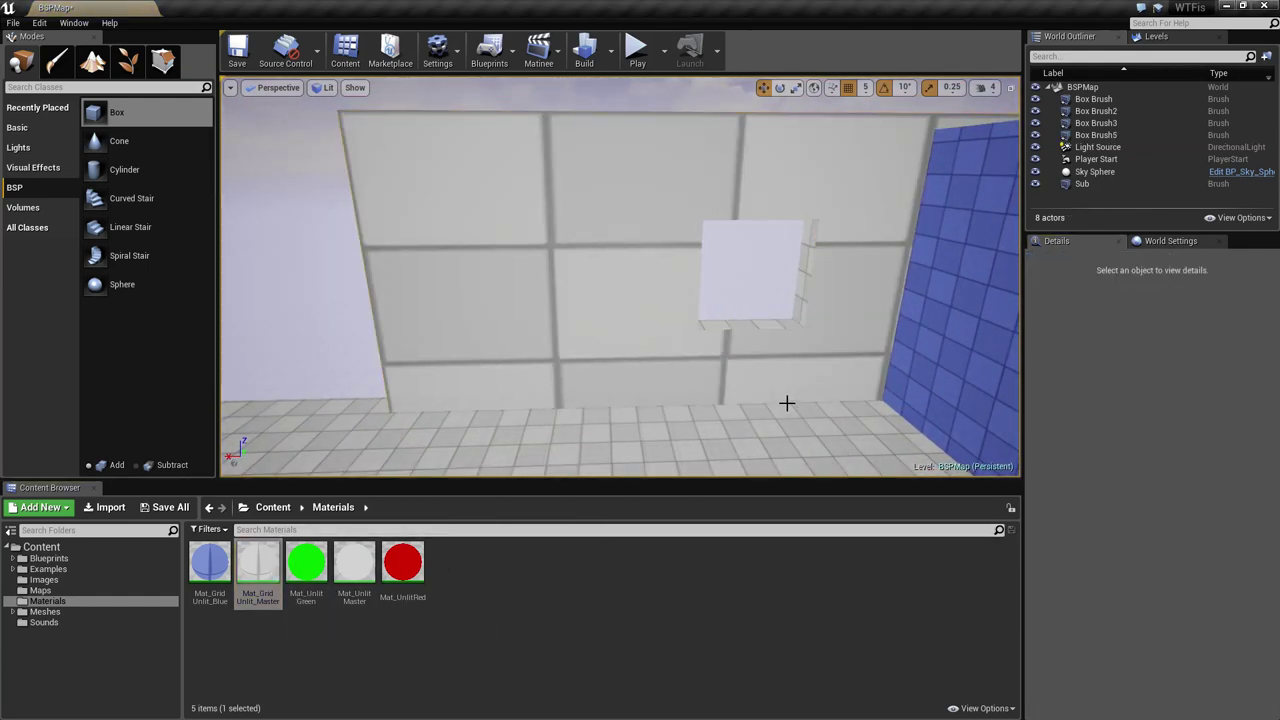
# - Select the front face of the windowed wall and extend the selection to all adjacent surfaces, then all coplanar surfaces
pyautogui.moveTo(780, 397)
pyautogui.mouseDown(button='right')
pyautogui.moveTo(820, 365)
pyautogui.moveTo(800, 398)
pyautogui.moveTo(806, 388)
pyautogui.mouseUp(button='right')
pyautogui.click(639, 365)
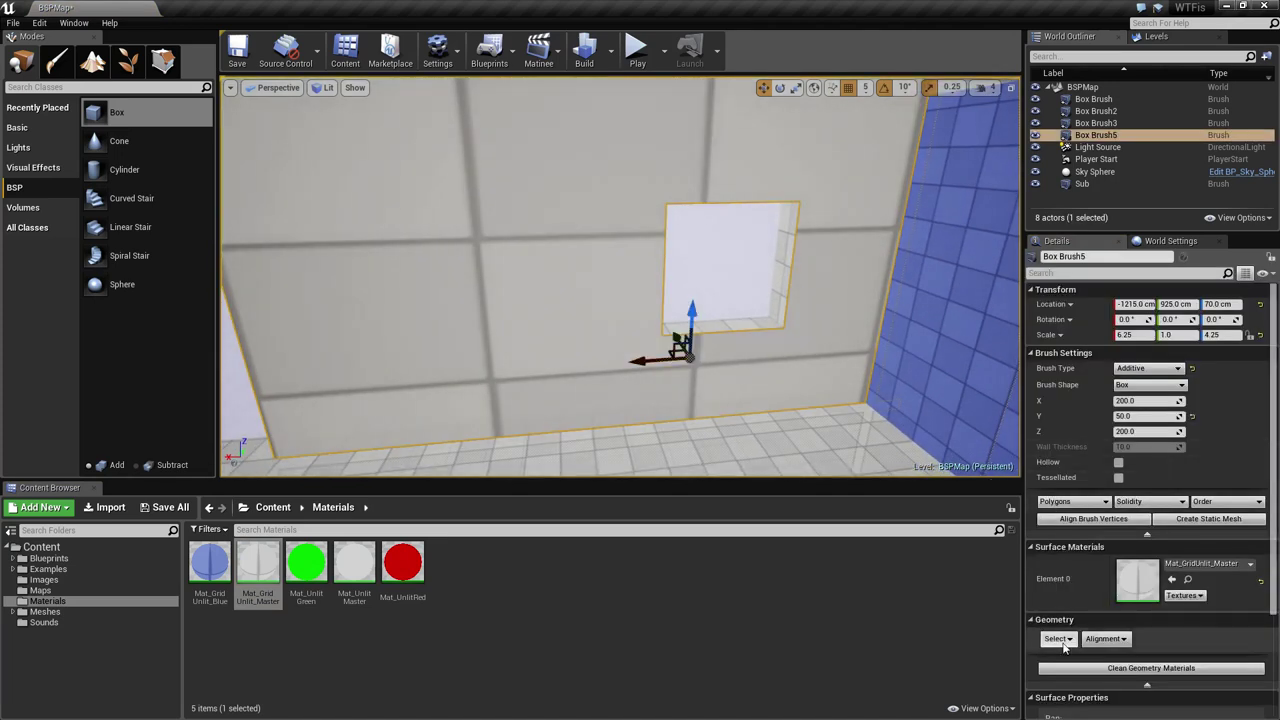
pyautogui.click(1066, 641)
pyautogui.click(1101, 447)
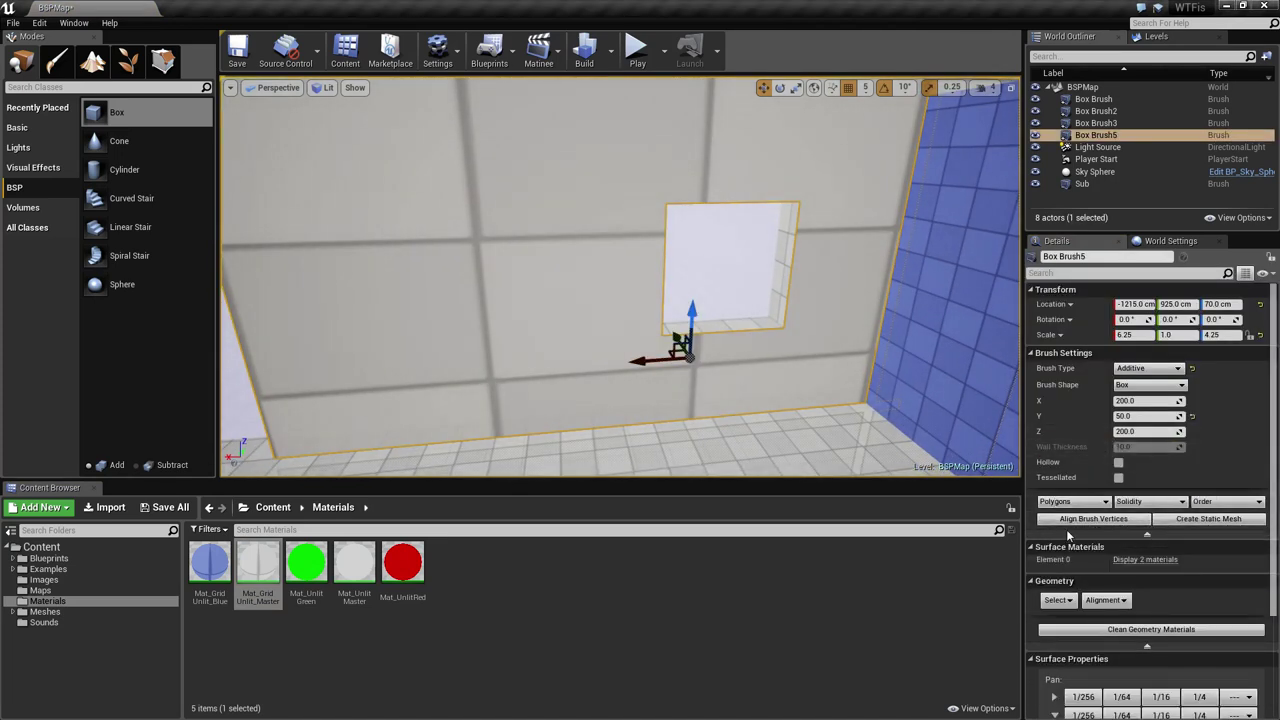
pyautogui.click(1064, 601)
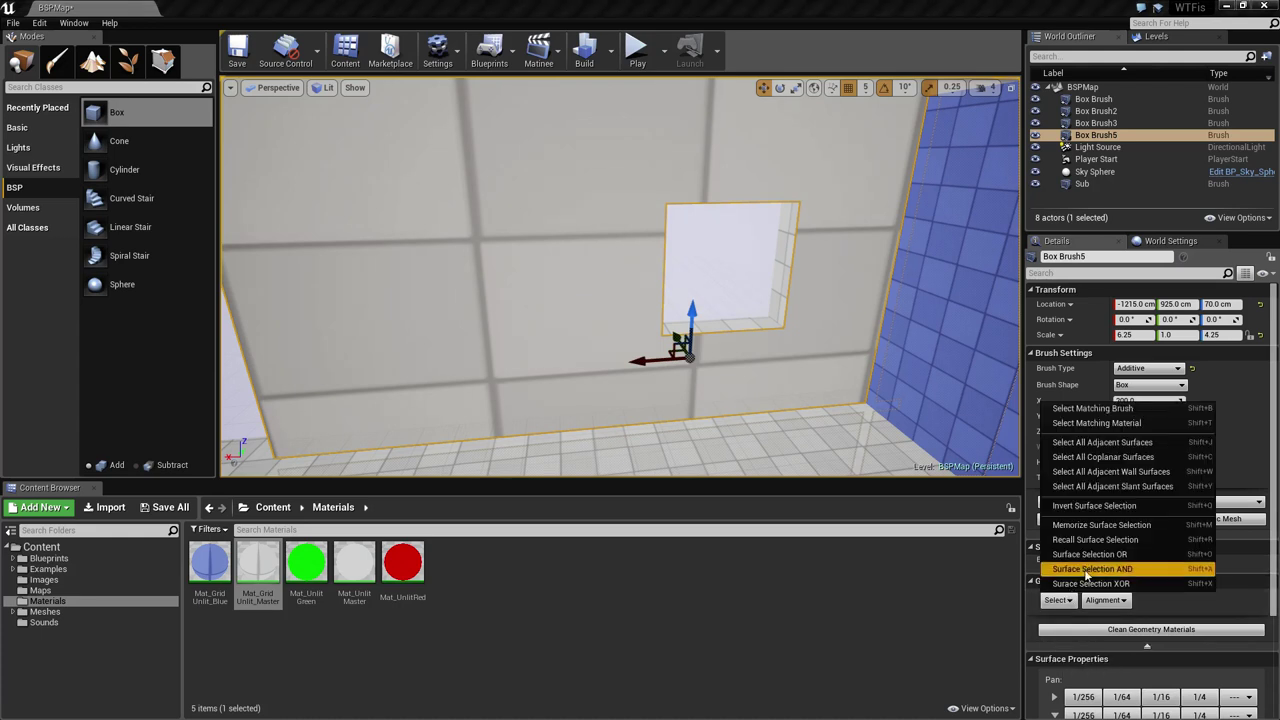
pyautogui.click(1122, 448)
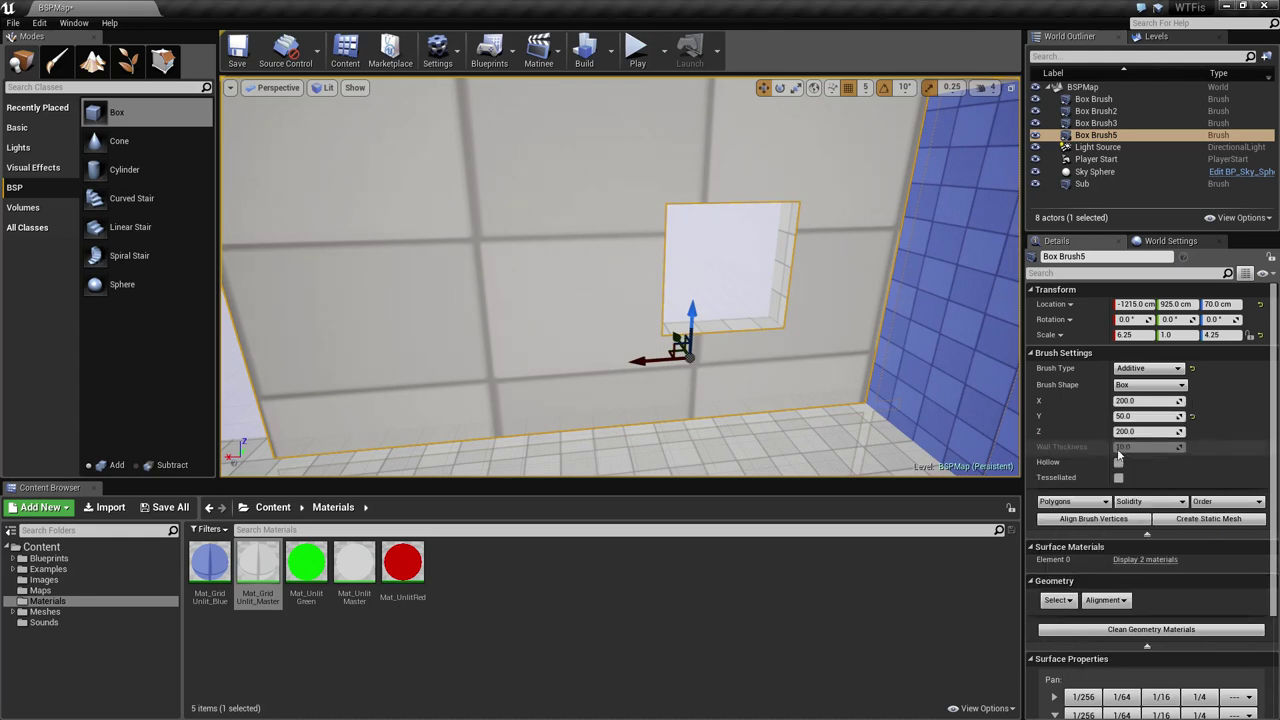
pyautogui.click(1060, 600)
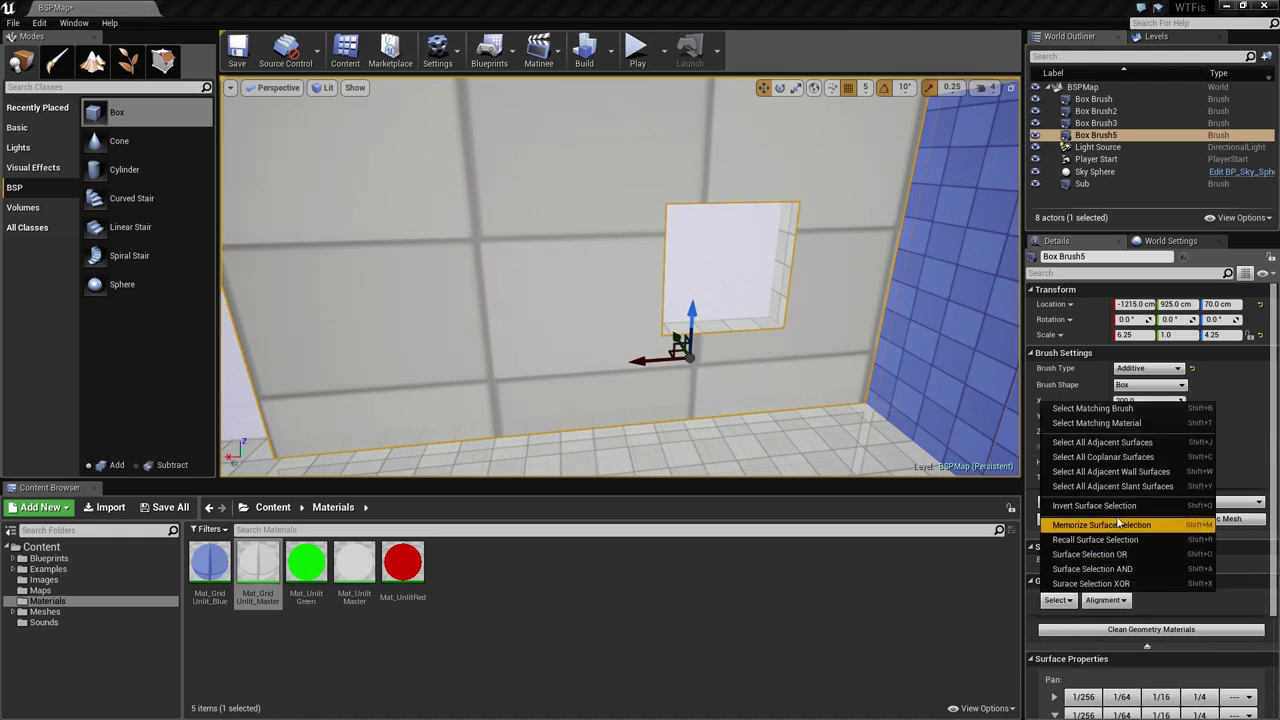
pyautogui.click(1116, 461)
# - Apply Align Surface Planar to the selected wall surfaces and clear the selection
pyautogui.moveTo(800, 390); pyautogui.dragTo(869, 385, button='right')
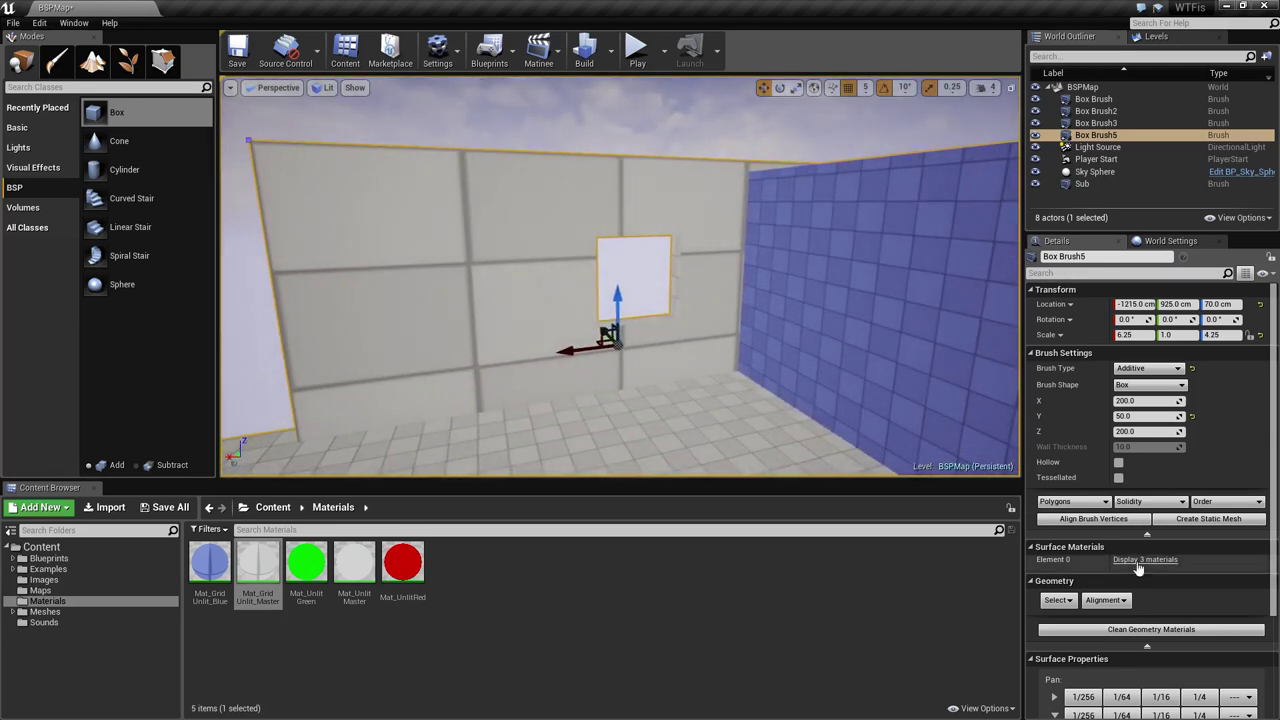
pyautogui.click(1108, 602)
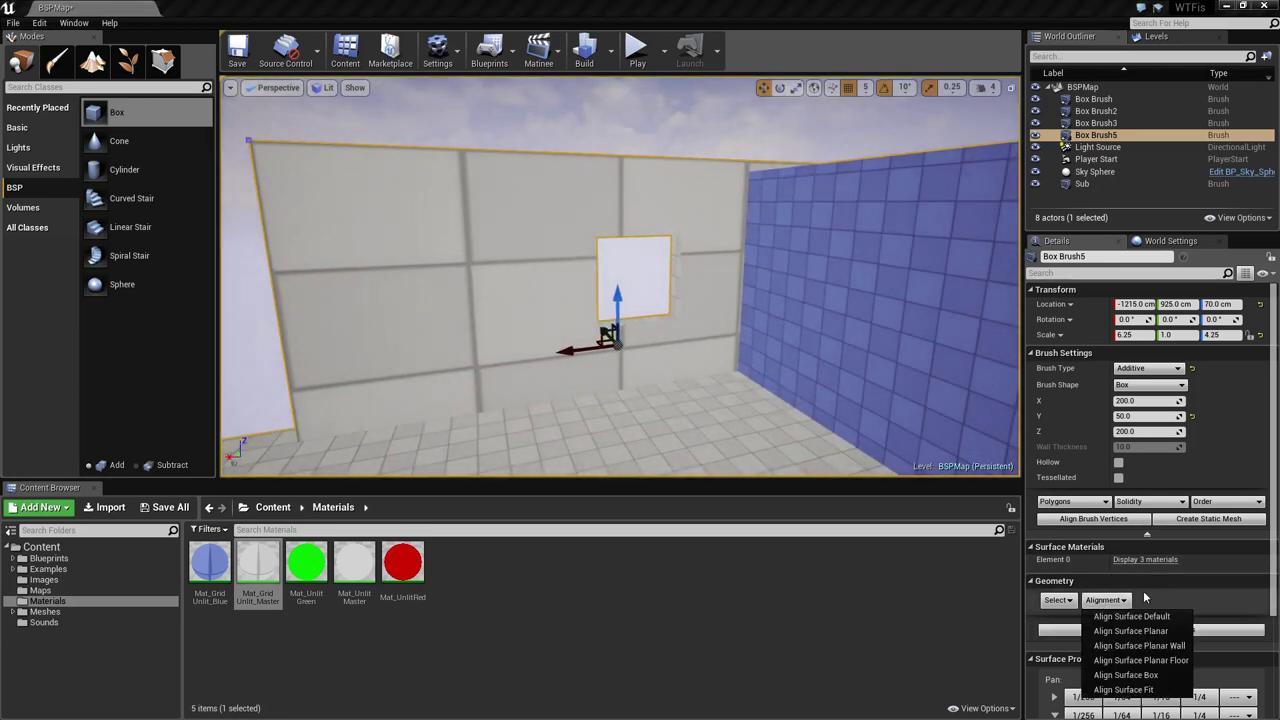
pyautogui.click(1135, 633)
pyautogui.press('Escape')
# - Examine the grid alignment around the window opening and check the back of the wall
pyautogui.moveTo(621, 389)
pyautogui.mouseDown(button='right')
pyautogui.moveTo(605, 397)
pyautogui.moveTo(565, 345)
pyautogui.moveTo(625, 405)
pyautogui.moveTo(520, 405)
pyautogui.mouseUp(button='right')
pyautogui.press('w')
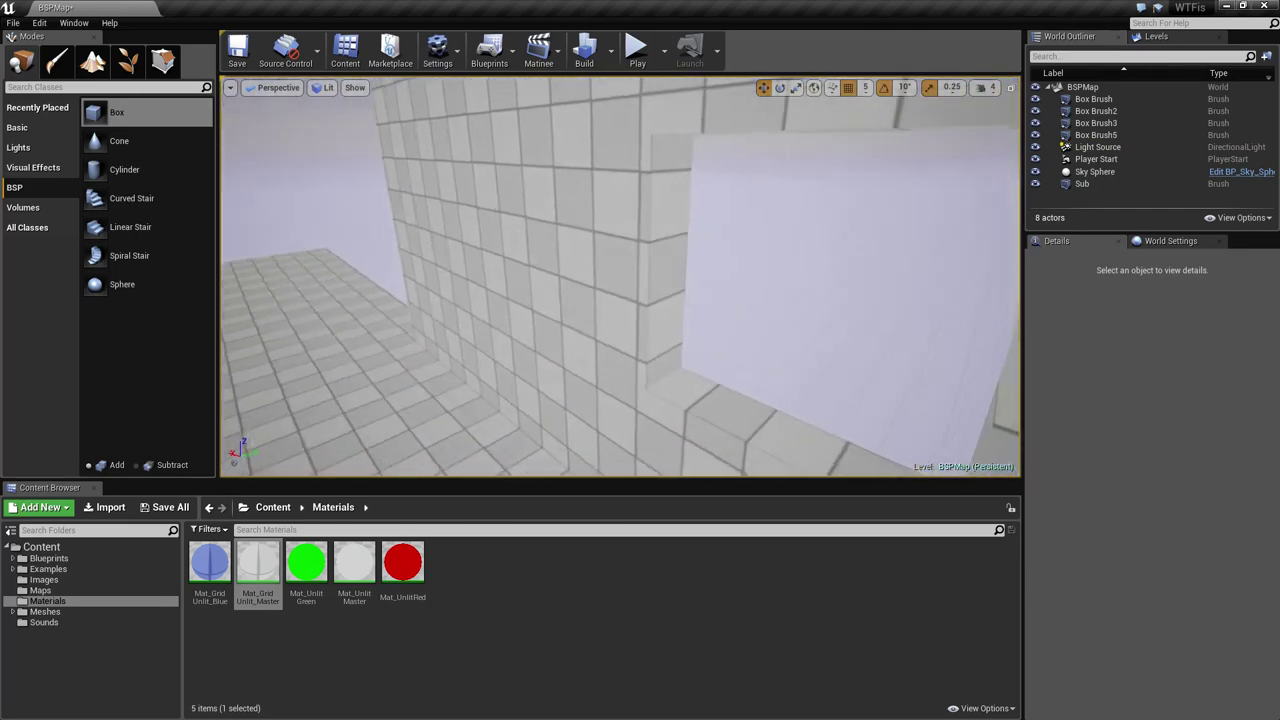
pyautogui.click(620, 422)
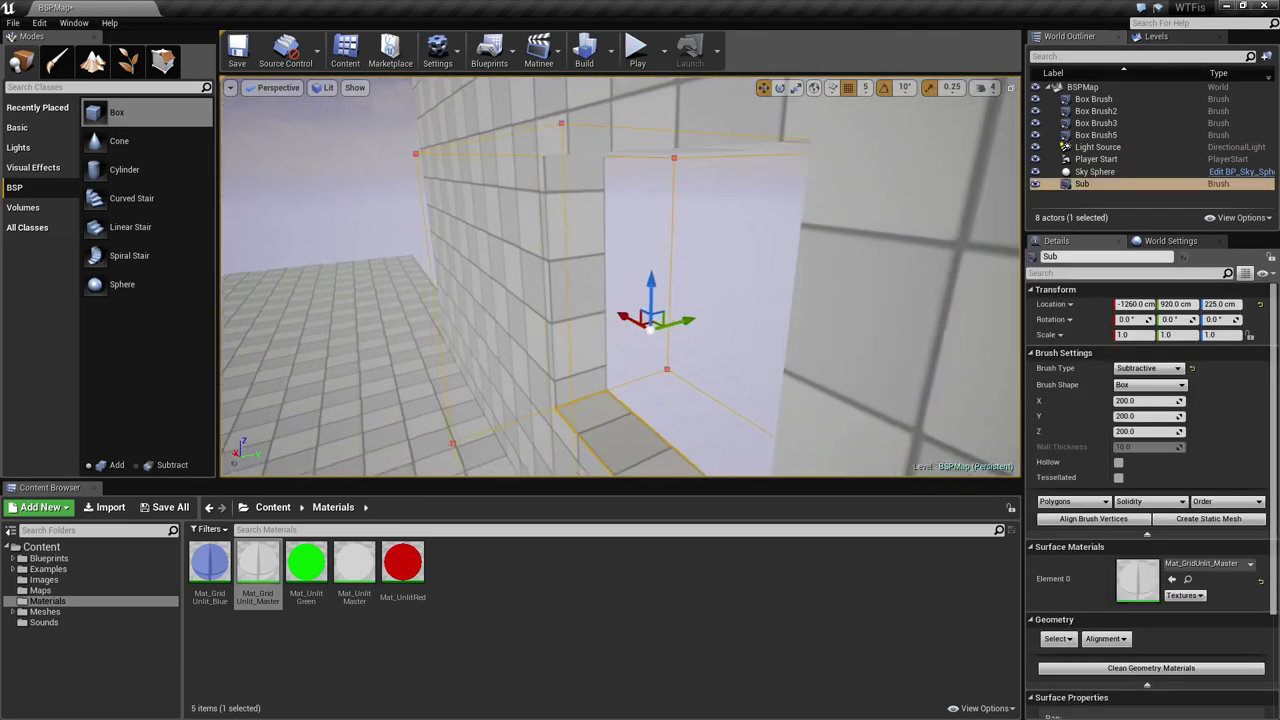
pyautogui.moveTo(620, 422); pyautogui.dragTo(740, 395, button='right')
pyautogui.press('Escape')
pyautogui.press('s')
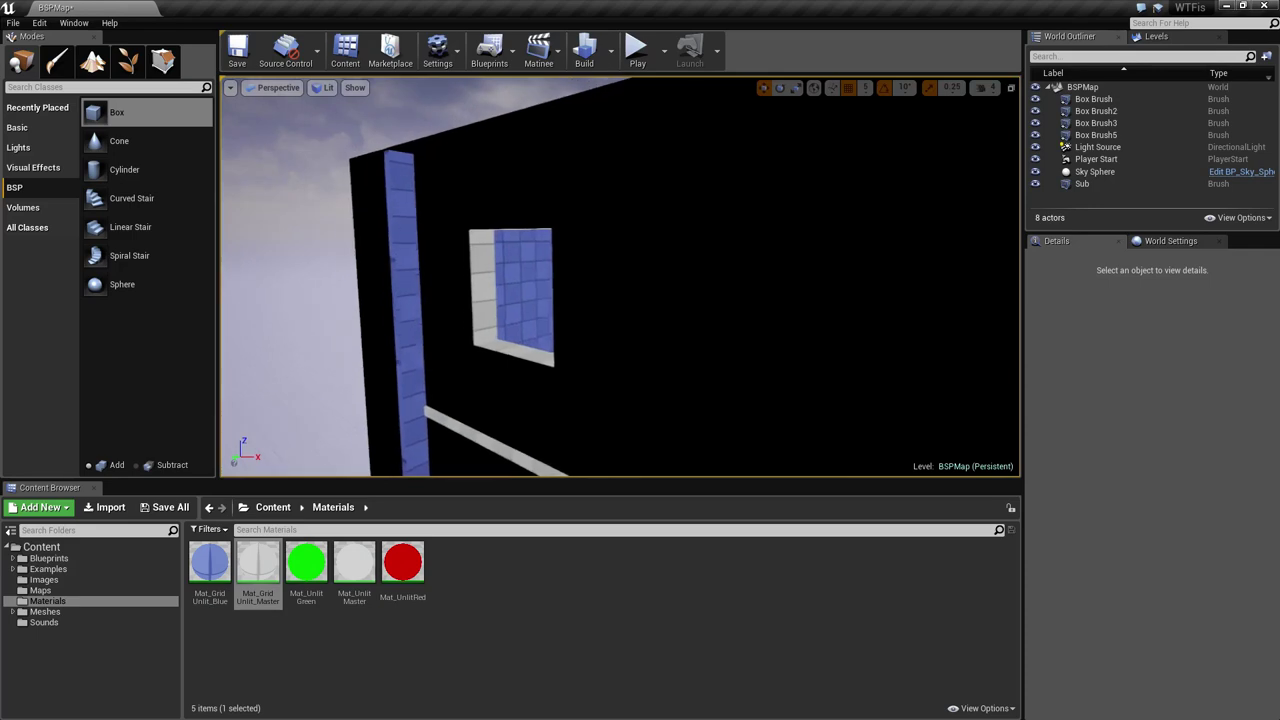
pyautogui.click(713, 391)
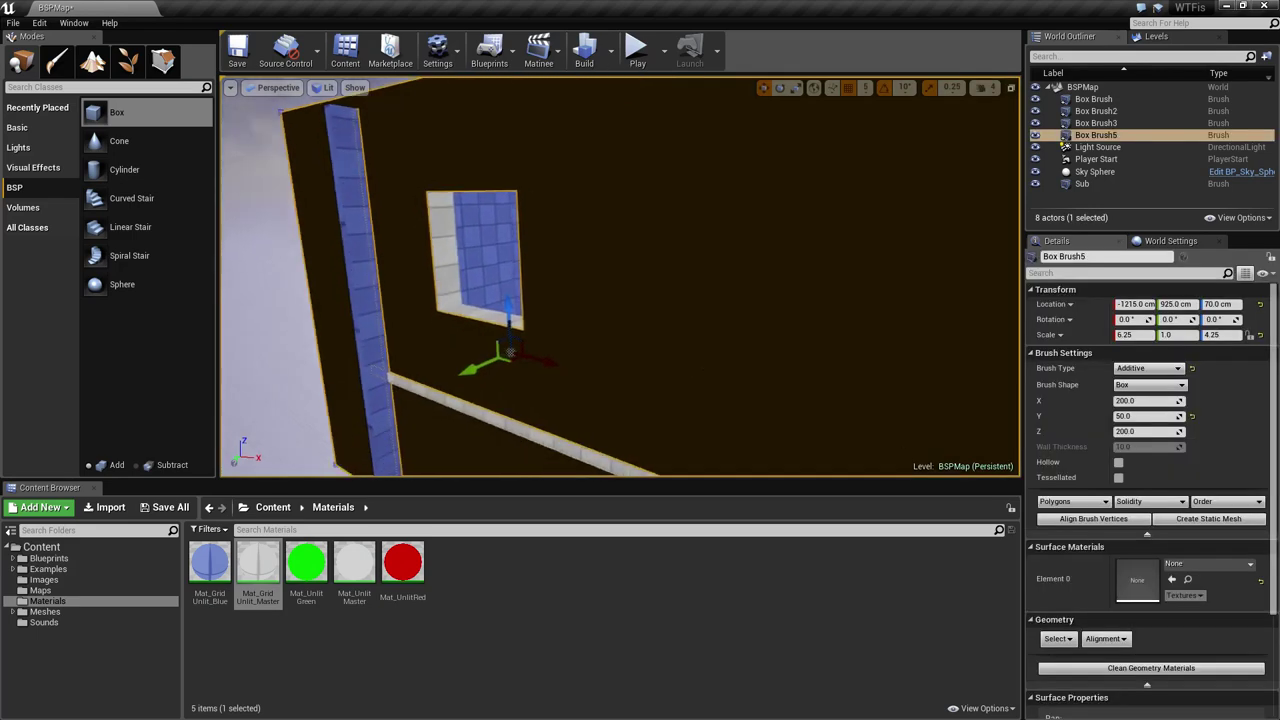
pyautogui.click(712, 373)
pyautogui.moveTo(712, 373); pyautogui.dragTo(656, 360, button='right')
pyautogui.press('Escape')
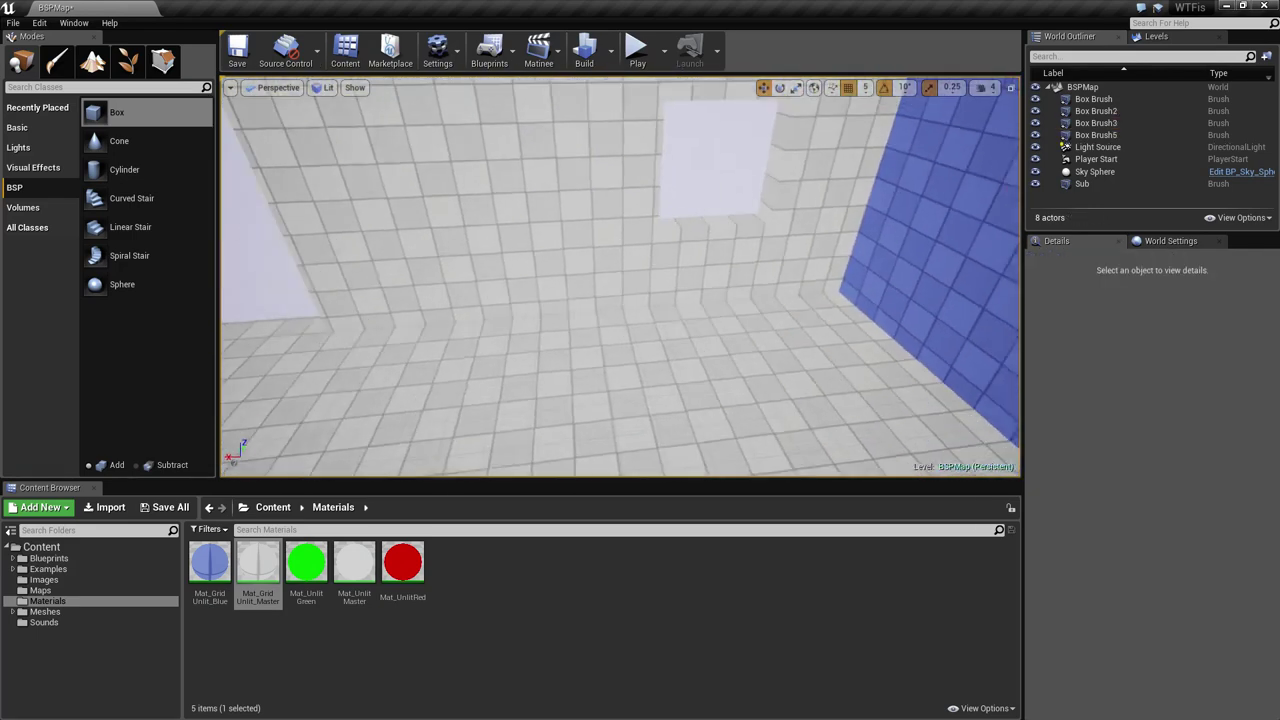
# - Select the wall and then the floor to inspect how their grids meet, and clear the selection
pyautogui.click(524, 290)
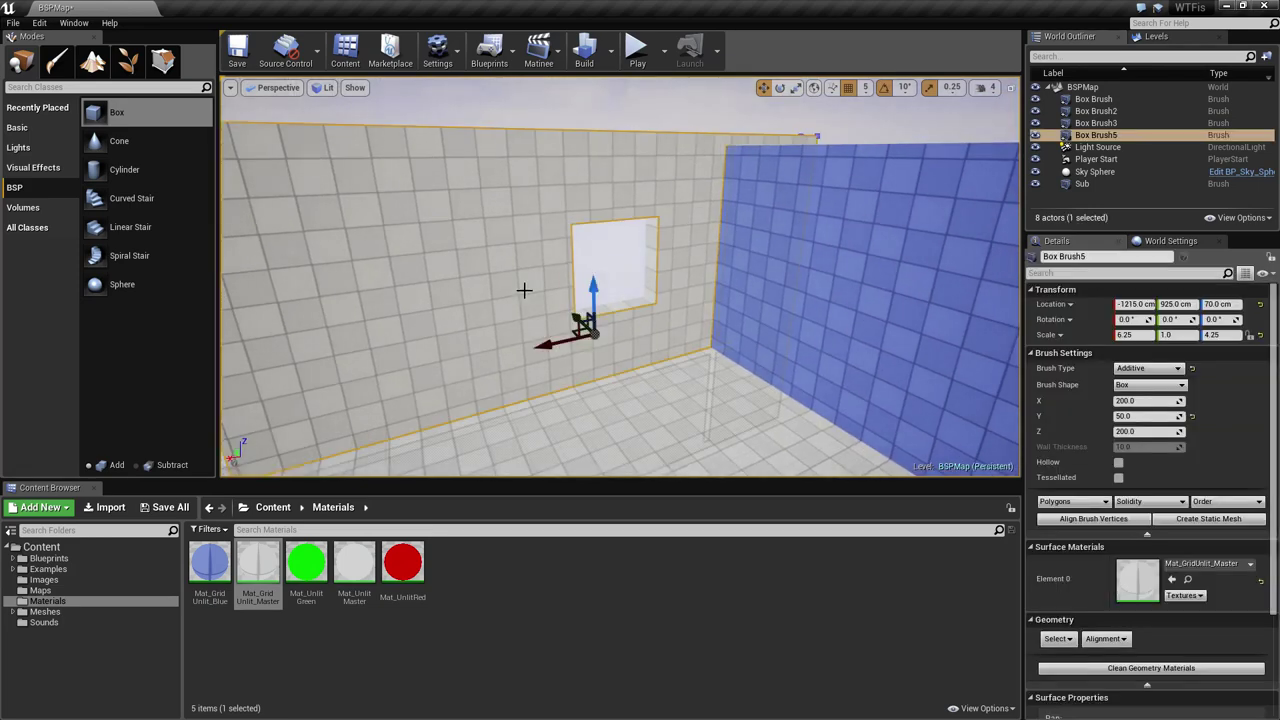
pyautogui.click(1117, 524)
pyautogui.click(568, 391)
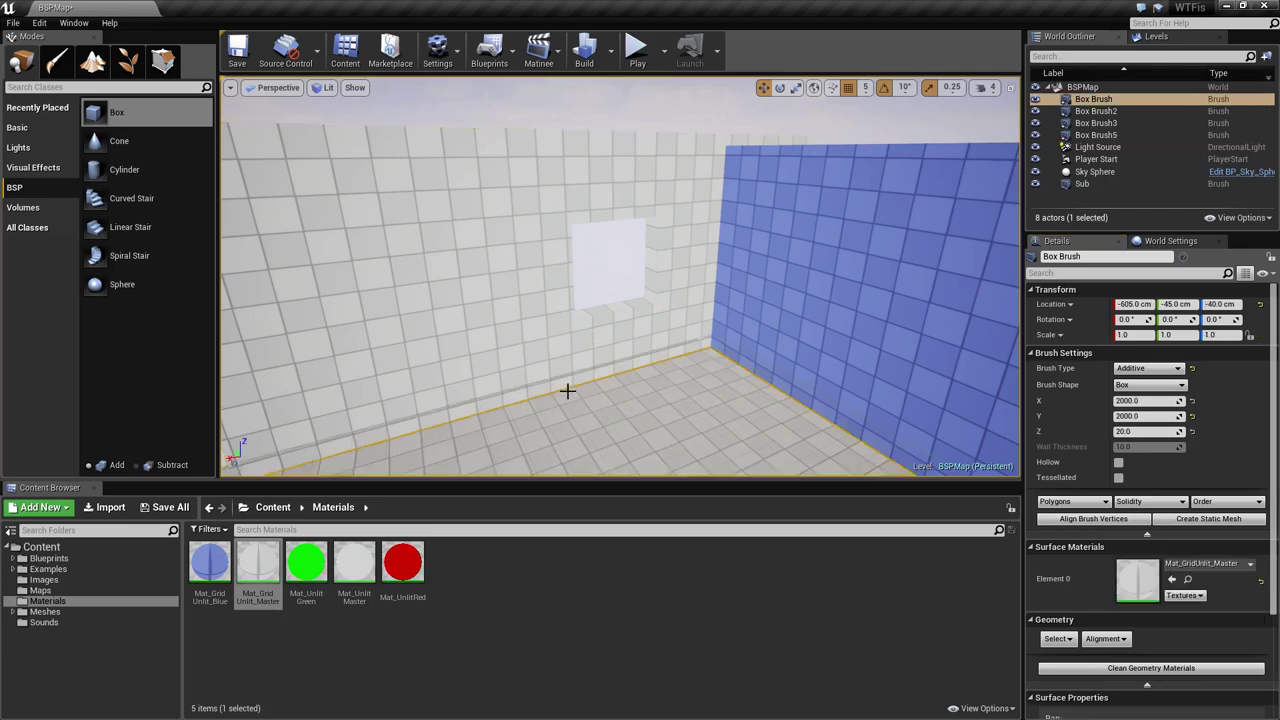
pyautogui.moveTo(784, 450); pyautogui.dragTo(709, 416, button='right')
pyautogui.moveTo(607, 406); pyautogui.dragTo(766, 386, button='right')
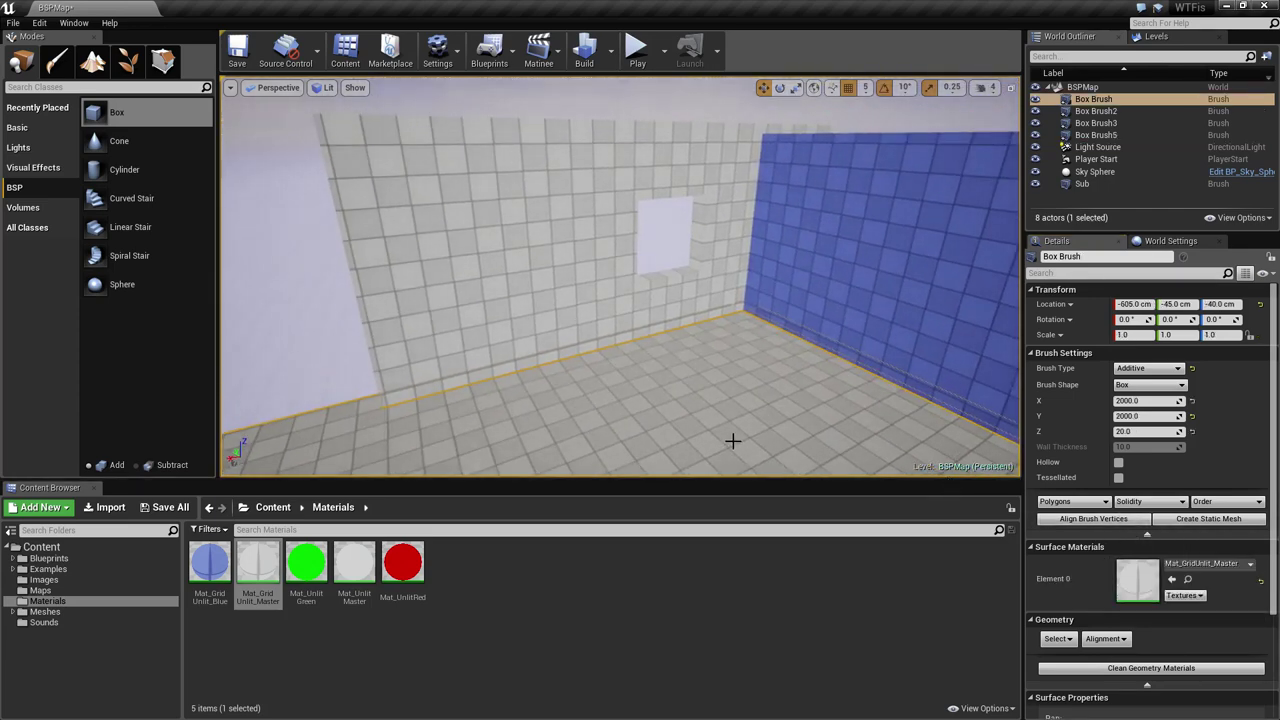
pyautogui.moveTo(733, 441); pyautogui.dragTo(757, 396, button='right')
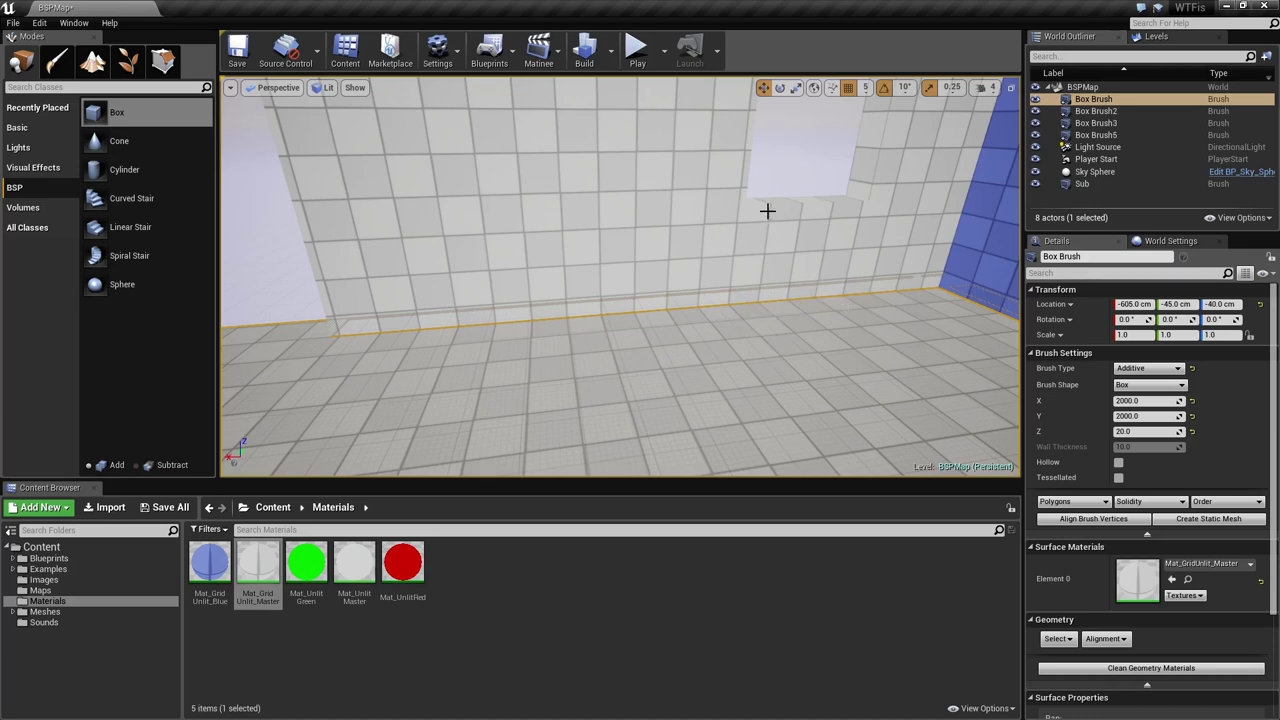
pyautogui.moveTo(787, 369); pyautogui.dragTo(777, 290, button='right')
pyautogui.press('Escape')
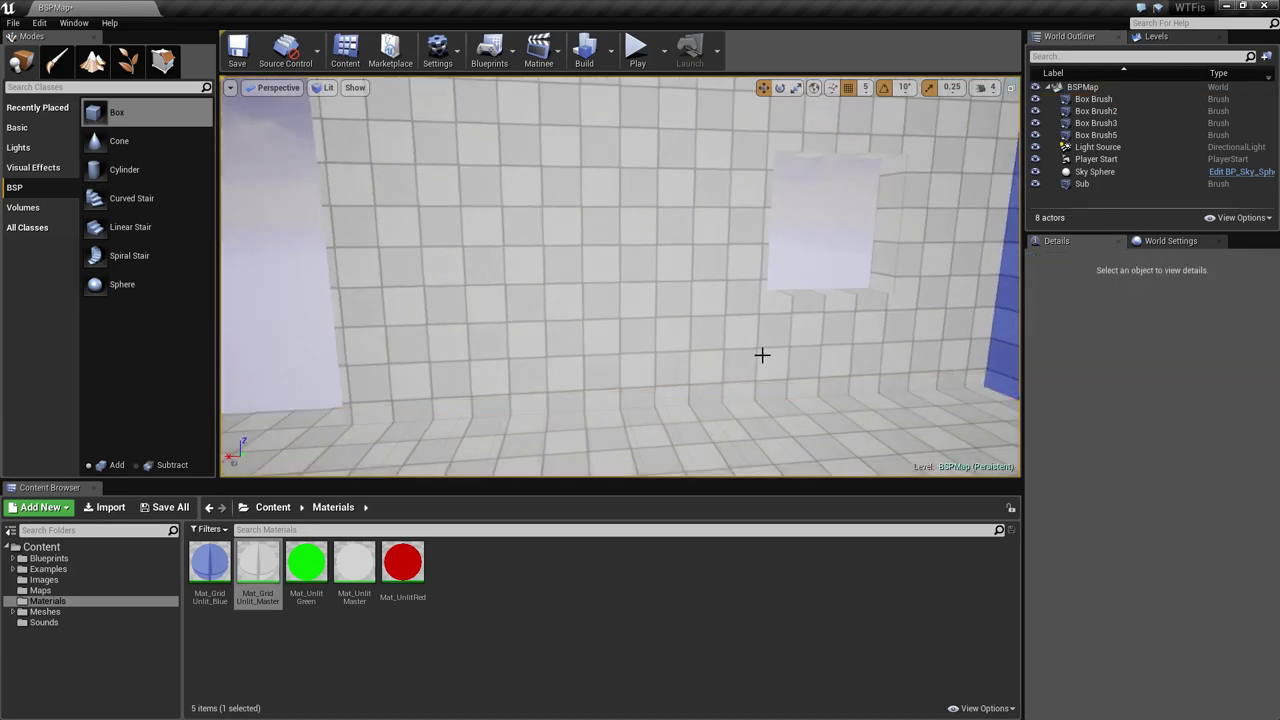
# - Move the windowed wall brush along X to about -895 cm and clear the selection
pyautogui.moveTo(763, 354)
pyautogui.mouseDown(button='right')
pyautogui.moveTo(655, 390)
pyautogui.moveTo(615, 386)
pyautogui.mouseUp(button='right')
pyautogui.click(764, 332)
pyautogui.moveTo(764, 332)
pyautogui.mouseDown(button='right')
pyautogui.moveTo(786, 330)
pyautogui.moveTo(784, 270)
pyautogui.moveTo(780, 312)
pyautogui.moveTo(640, 318)
pyautogui.moveTo(784, 312)
pyautogui.moveTo(650, 320)
pyautogui.moveTo(690, 276)
pyautogui.moveTo(668, 270)
pyautogui.mouseUp(button='right')
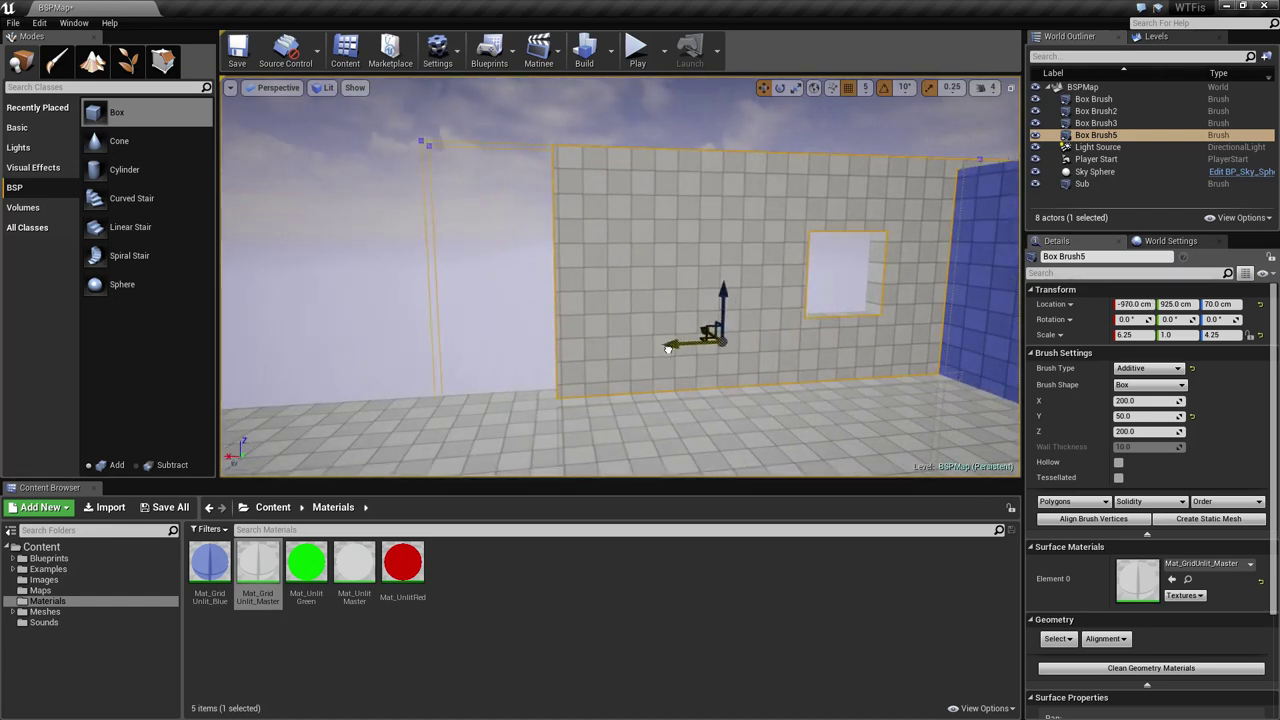
pyautogui.moveTo(637, 356); pyautogui.dragTo(634, 355)
pyautogui.moveTo(772, 399); pyautogui.dragTo(752, 394, button='right')
pyautogui.click(763, 289)
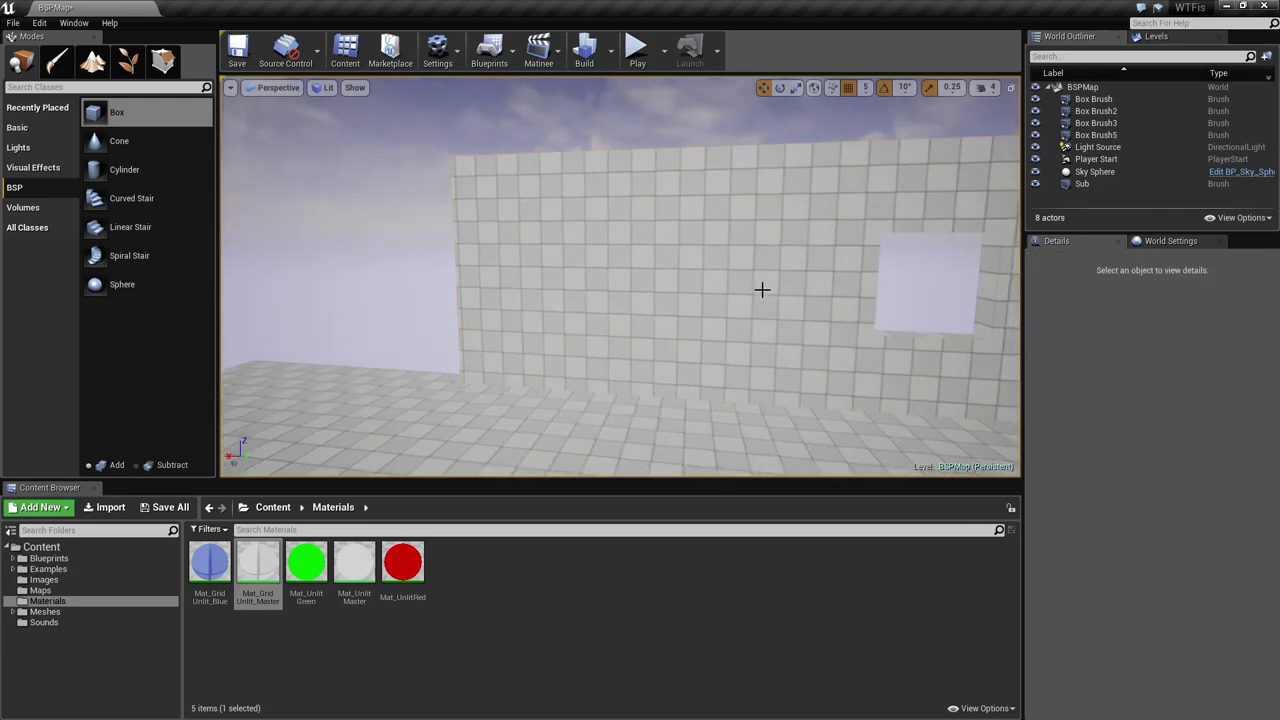
pyautogui.click(763, 289)
pyautogui.moveTo(763, 289); pyautogui.dragTo(836, 303, button='right')
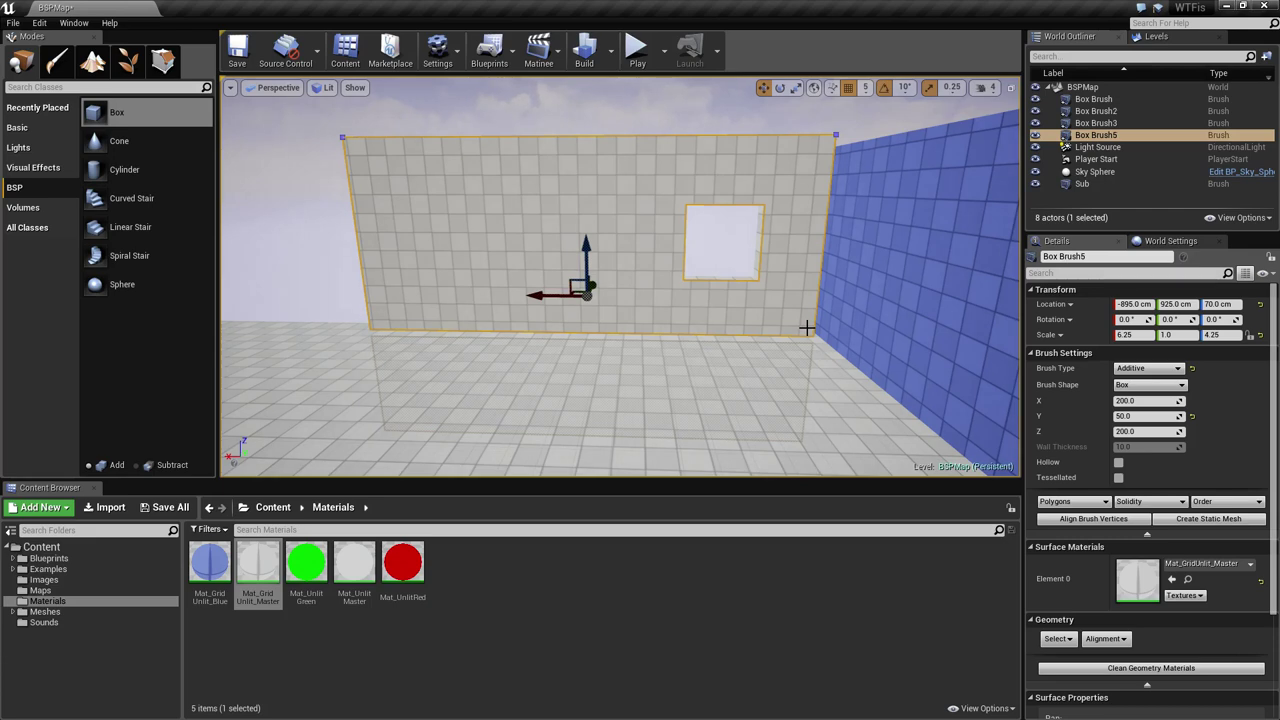
pyautogui.click(797, 306)
pyautogui.click(587, 258)
pyautogui.moveTo(727, 330)
pyautogui.mouseDown(button='right')
pyautogui.moveTo(712, 329)
pyautogui.moveTo(718, 290)
pyautogui.mouseUp(button='right')
pyautogui.press('w')
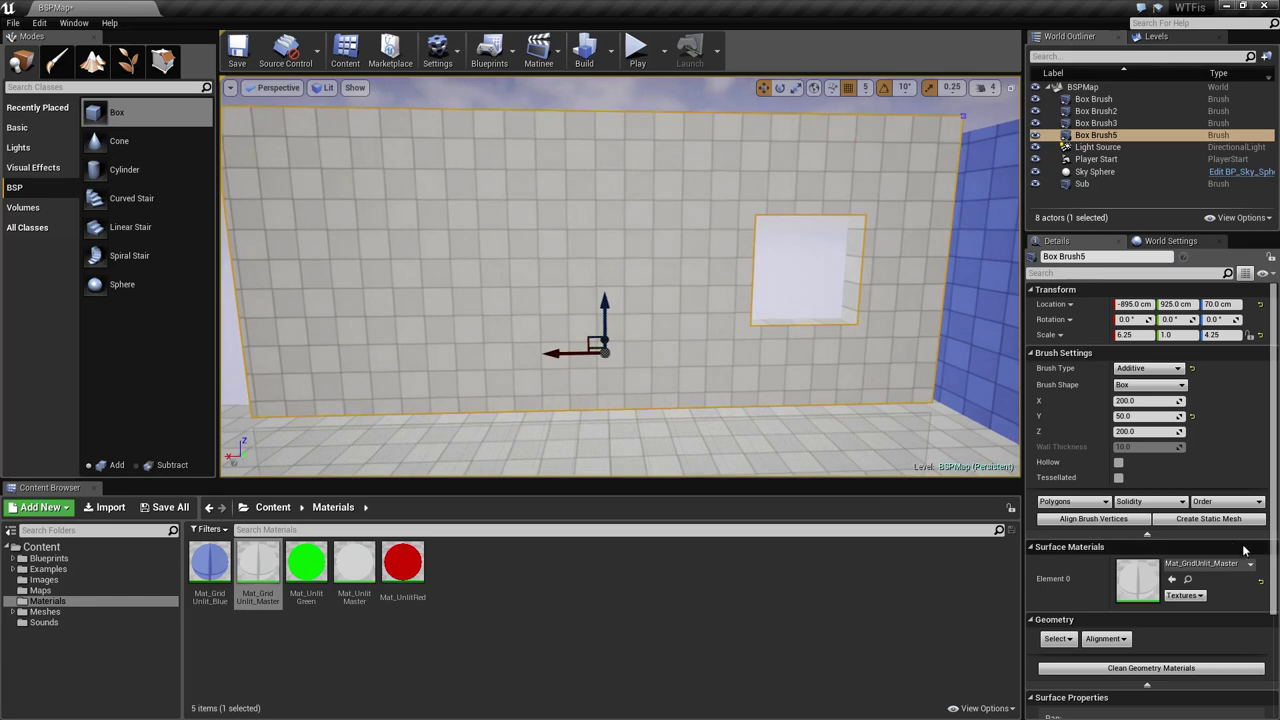
# - Convert the wall brush together with the Sub brush into a static mesh named WindowedWall in the Meshes folder
pyautogui.click(848, 108)
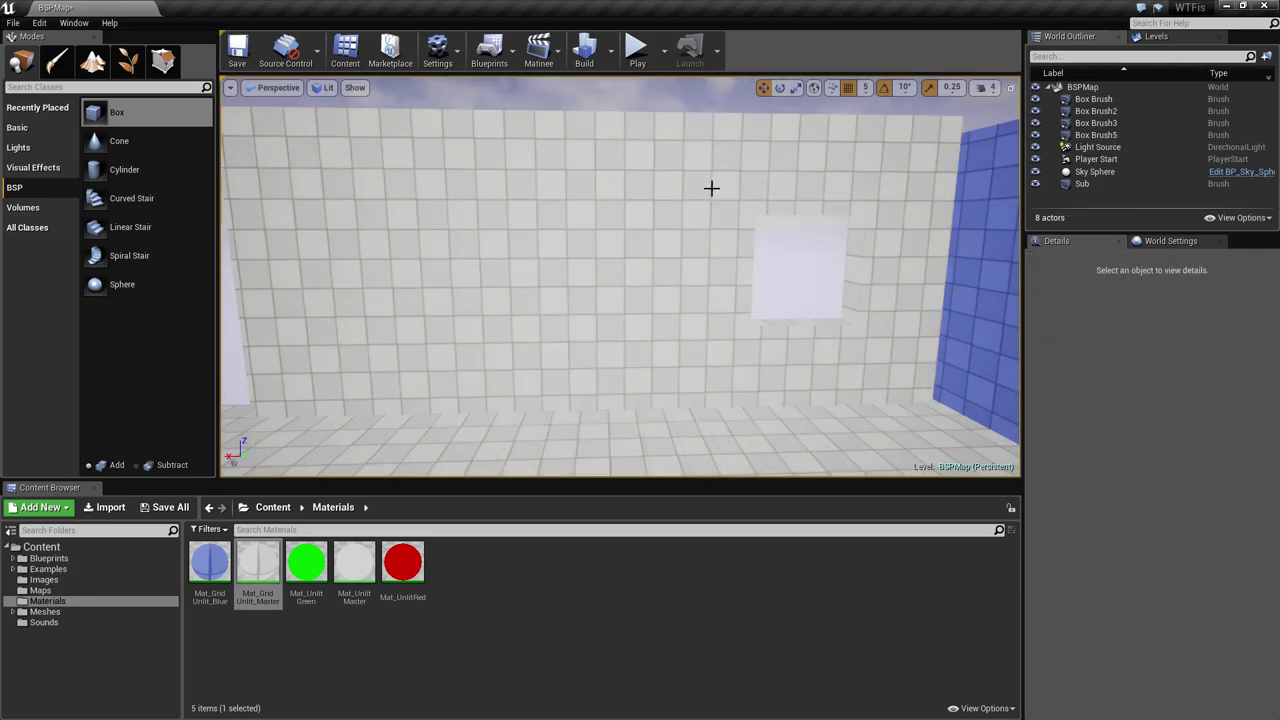
pyautogui.click(703, 286)
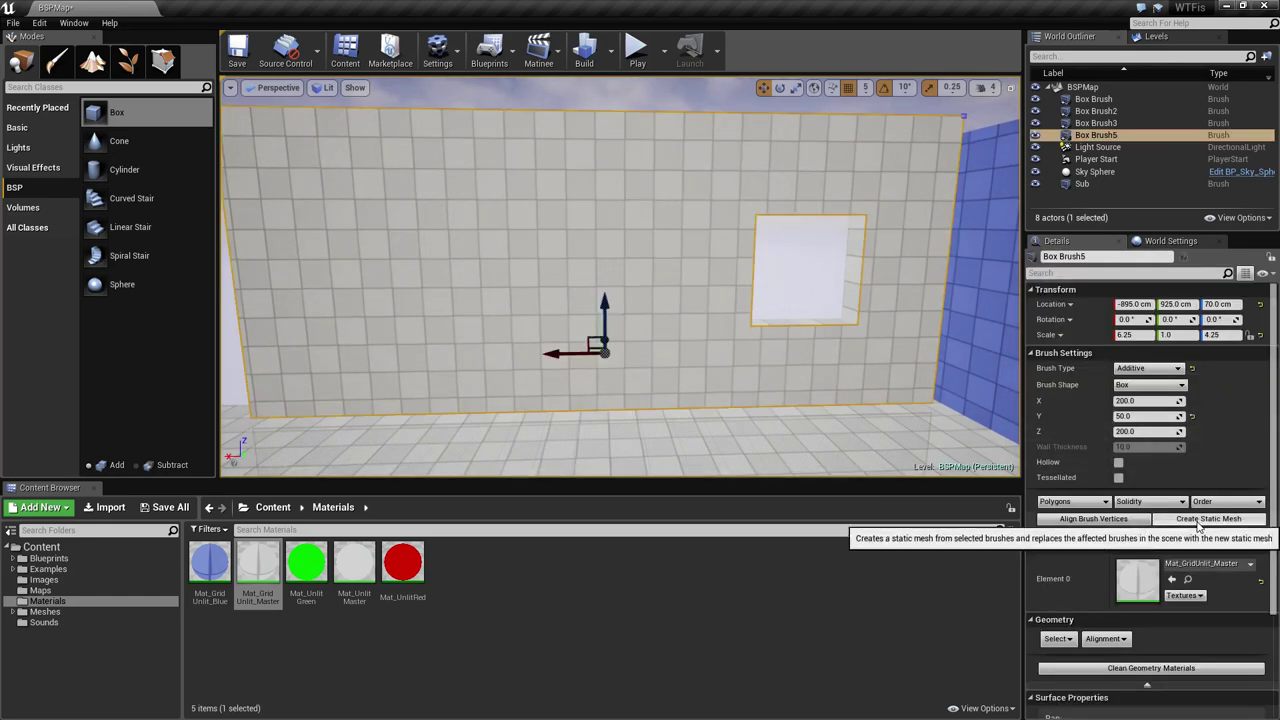
pyautogui.click(1198, 520)
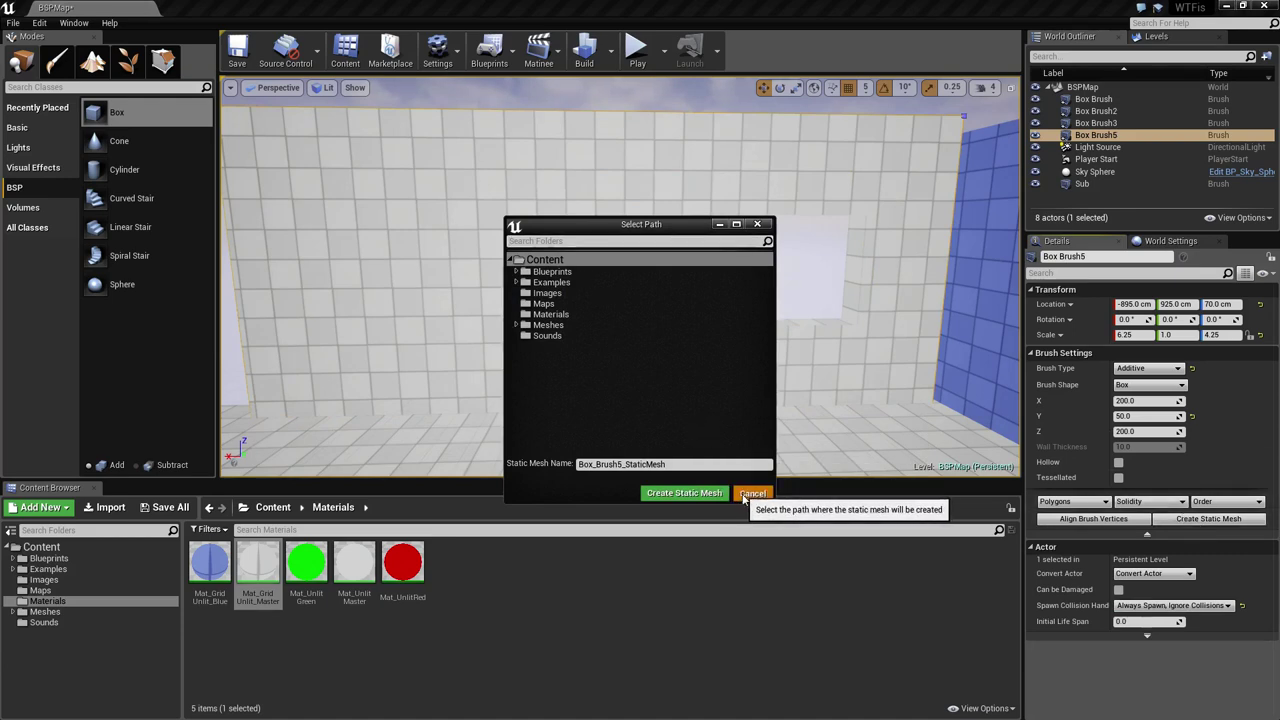
pyautogui.click(752, 492)
pyautogui.keyDown('ctrl'); pyautogui.click(817, 320); pyautogui.keyUp('ctrl')
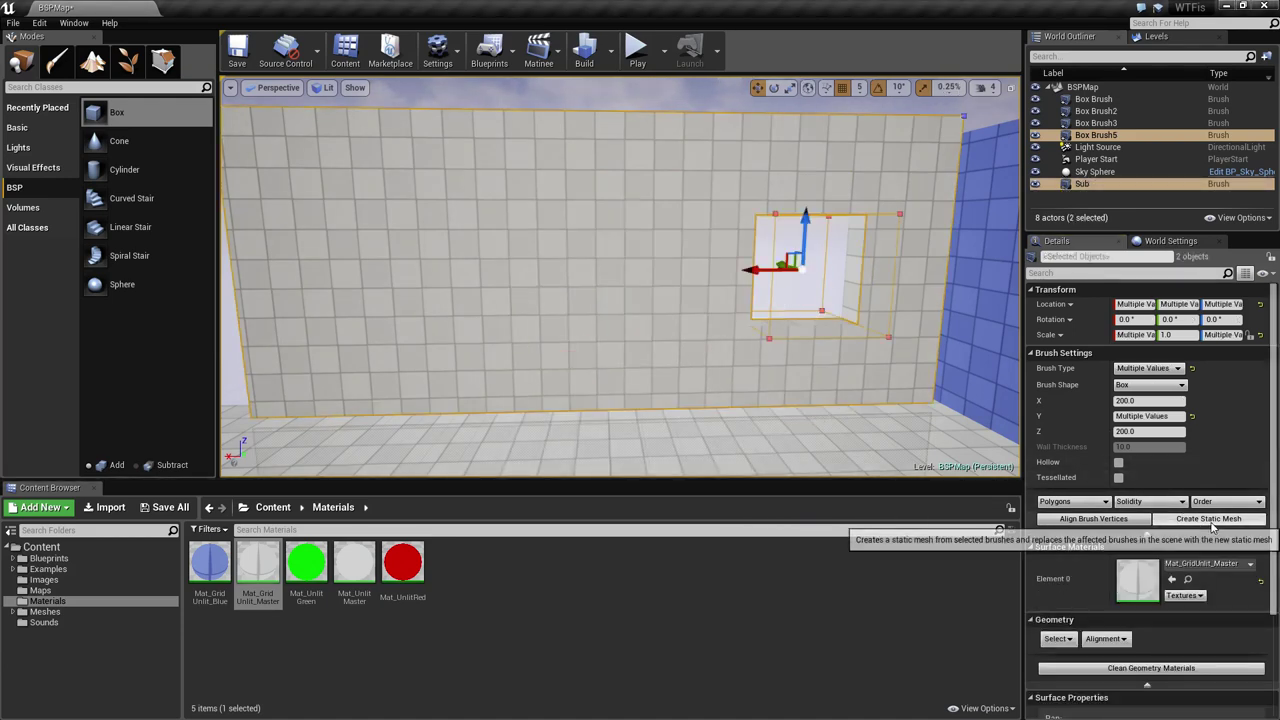
pyautogui.click(1210, 520)
pyautogui.click(548, 325)
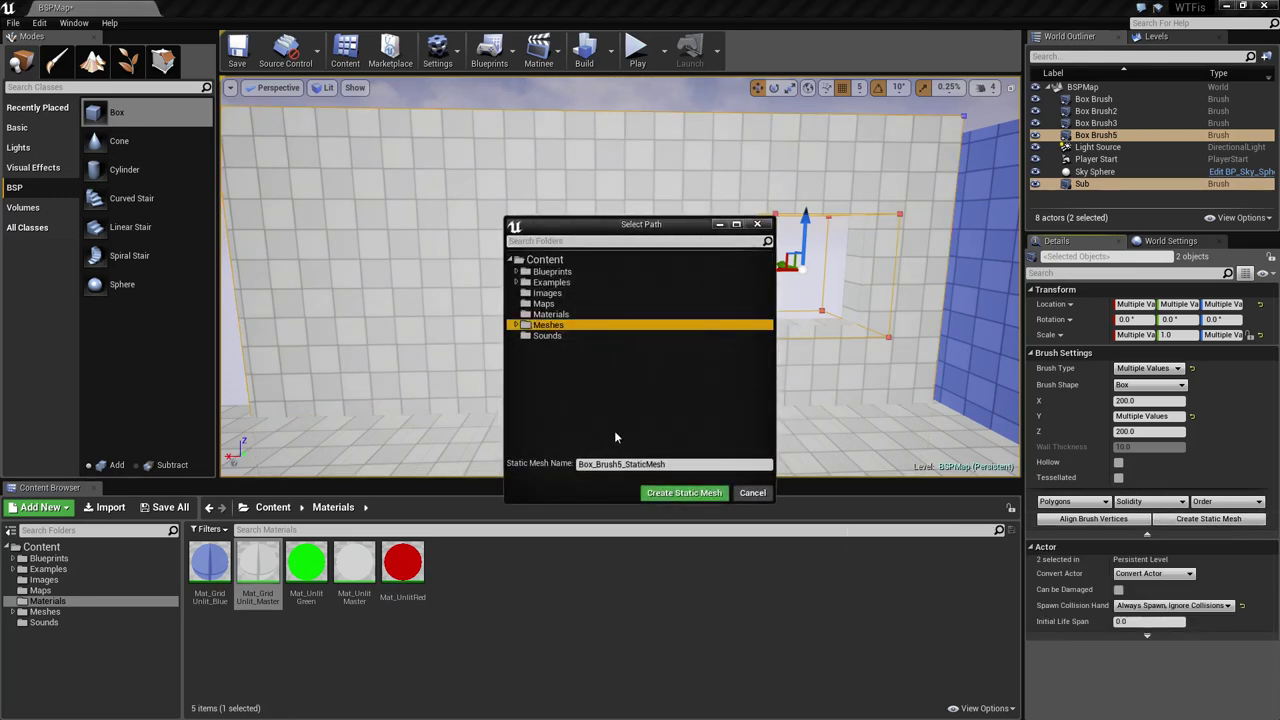
pyautogui.moveTo(671, 465); pyautogui.dragTo(599, 464)
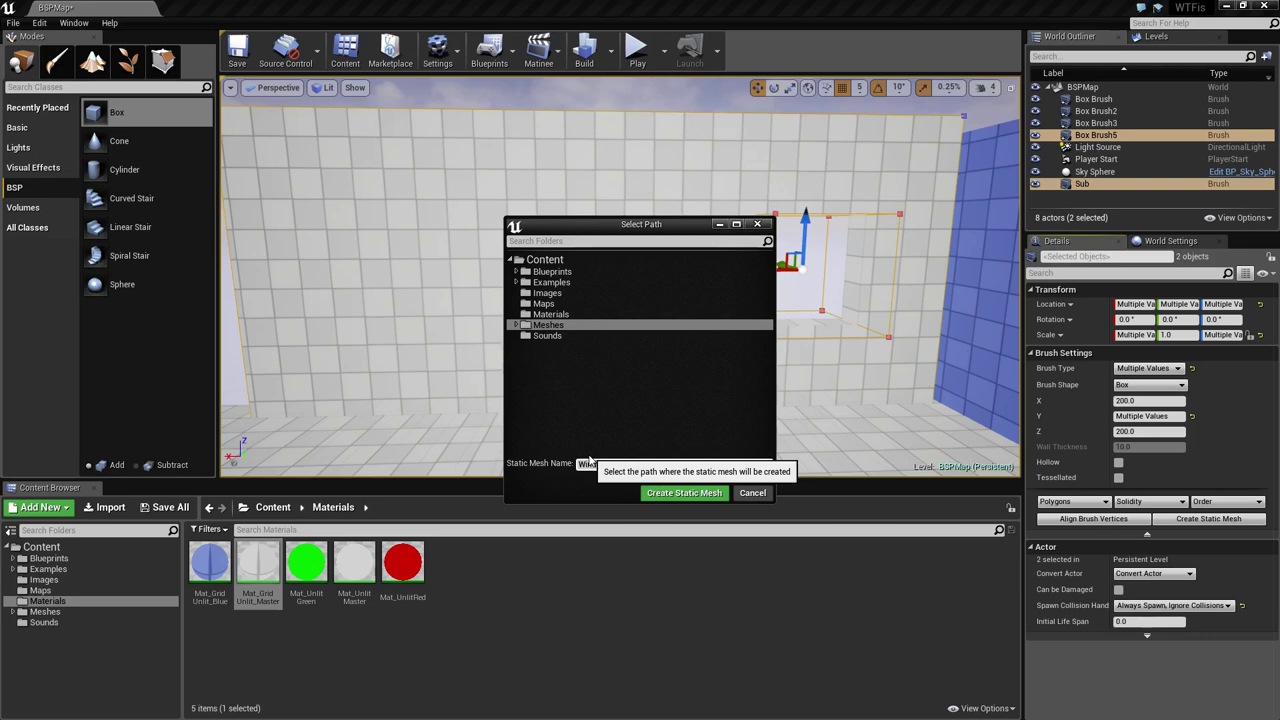
pyautogui.click(671, 494)
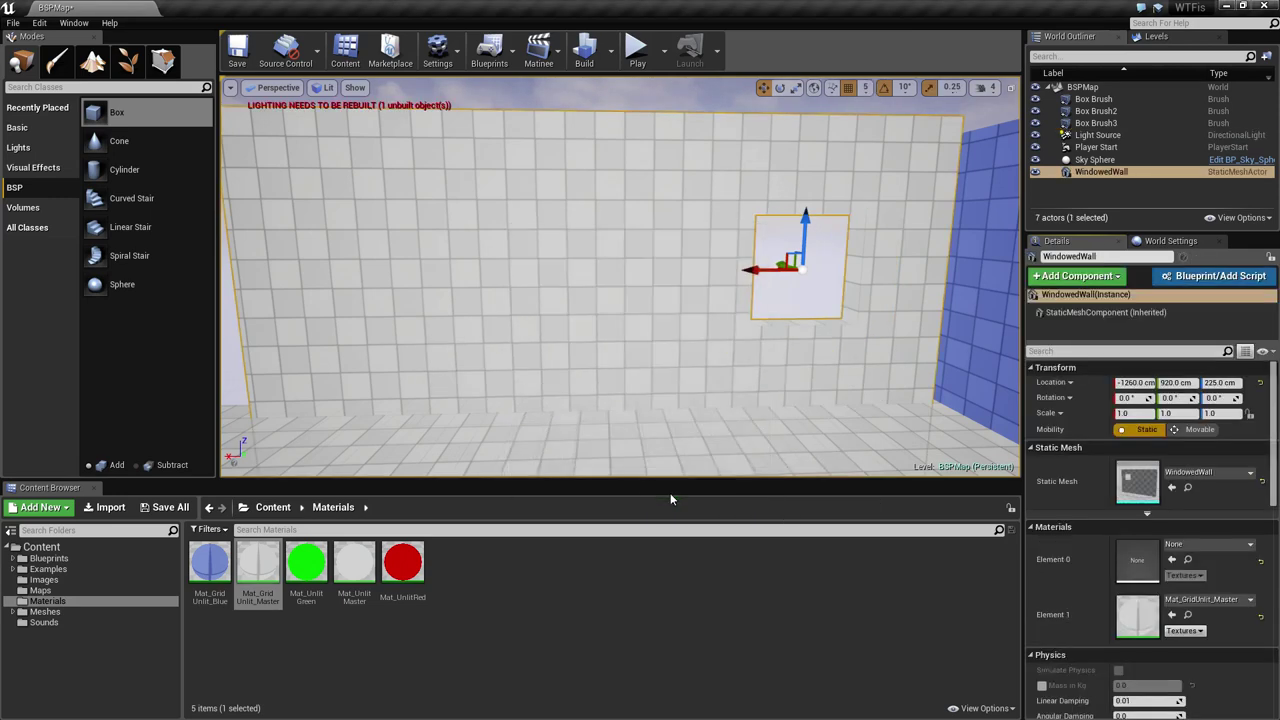
# - Open the WindowedWall mesh from the Meshes folder, inspect its geometry and window in the mesh editor, and close it
pyautogui.click(60, 612)
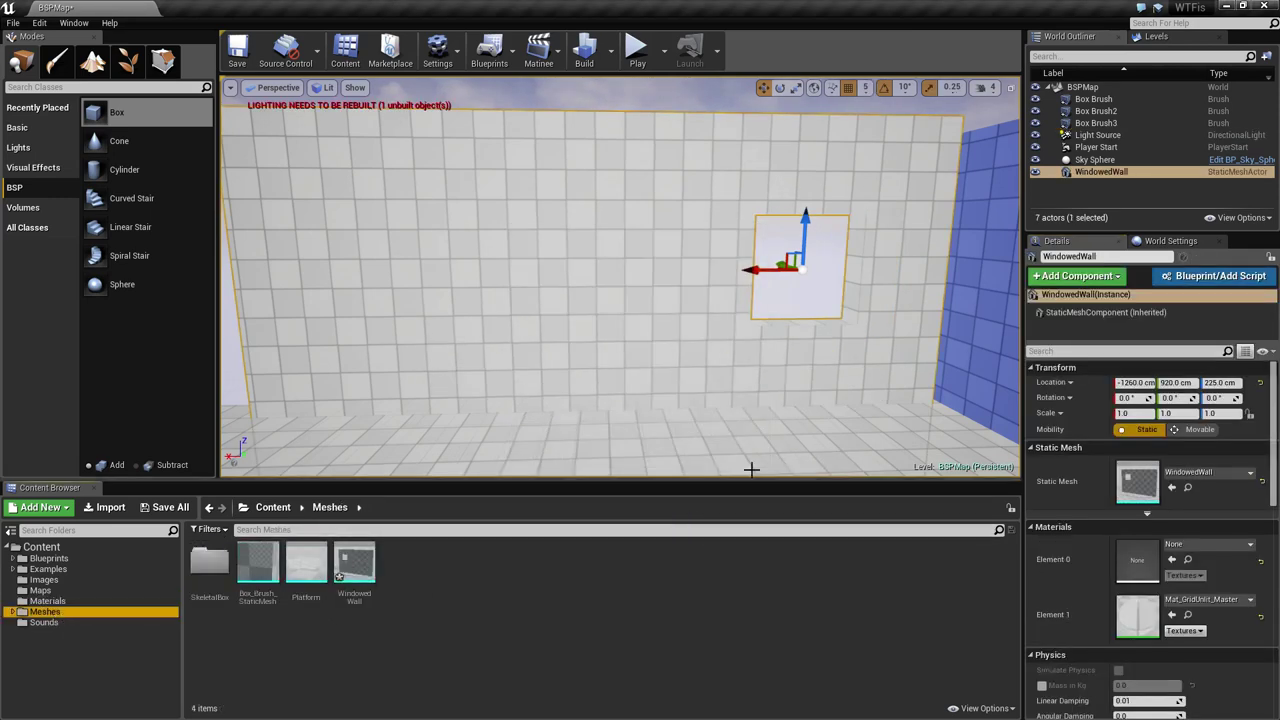
pyautogui.moveTo(743, 424); pyautogui.dragTo(588, 424, button='right')
pyautogui.doubleClick(355, 566)
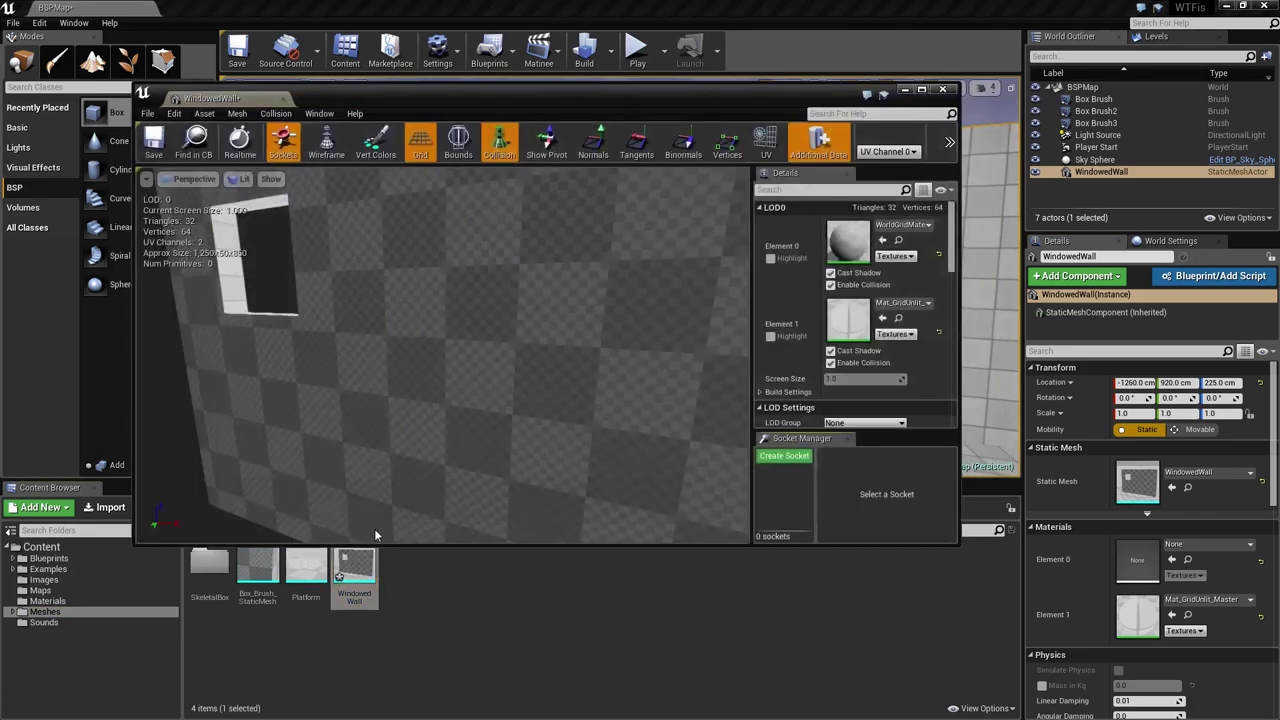
pyautogui.scroll(-3, 478, 370)
pyautogui.moveTo(498, 334); pyautogui.dragTo(672, 362)
pyautogui.scroll(-7, 631, 366)
pyautogui.moveTo(520, 380)
pyautogui.mouseDown()
pyautogui.moveTo(604, 382)
pyautogui.moveTo(511, 376)
pyautogui.mouseUp()
pyautogui.click(944, 90)
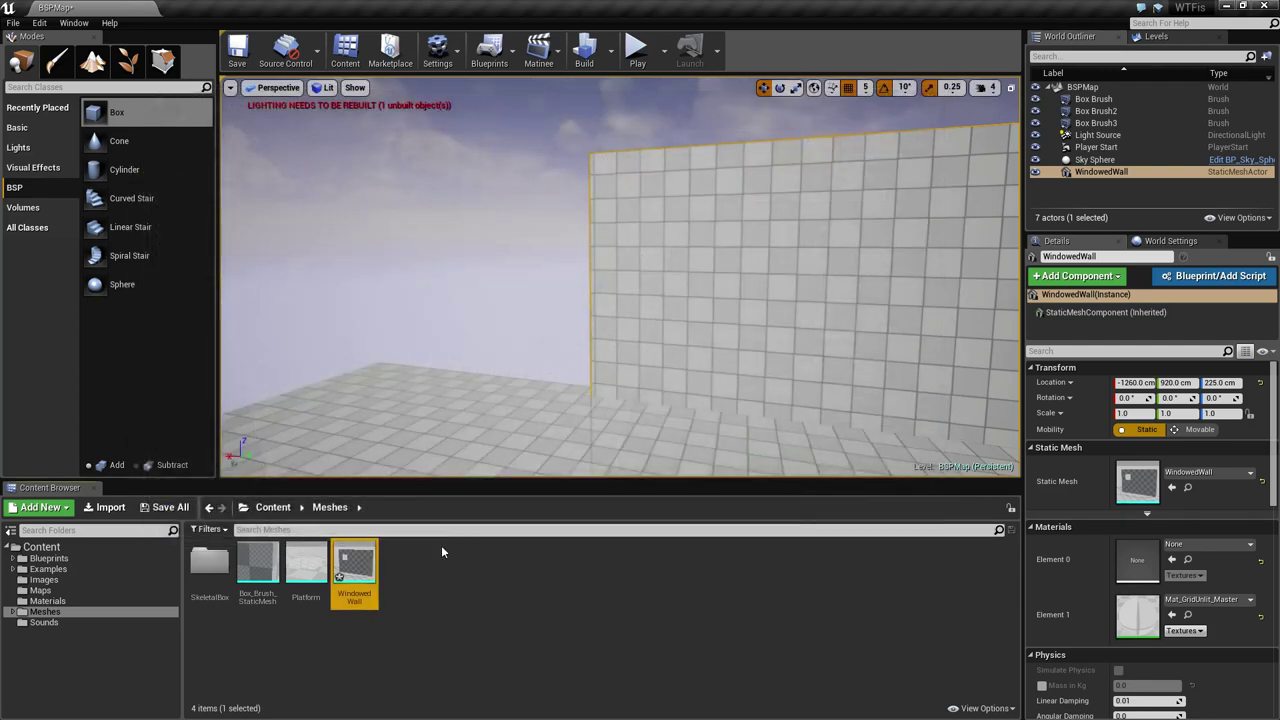
# - Place another WindowedWall mesh at the floor's edge, raise it to about Z 240 cm, and clear the selection
pyautogui.moveTo(357, 568); pyautogui.dragTo(366, 385)
pyautogui.moveTo(366, 385); pyautogui.dragTo(290, 388, button='right')
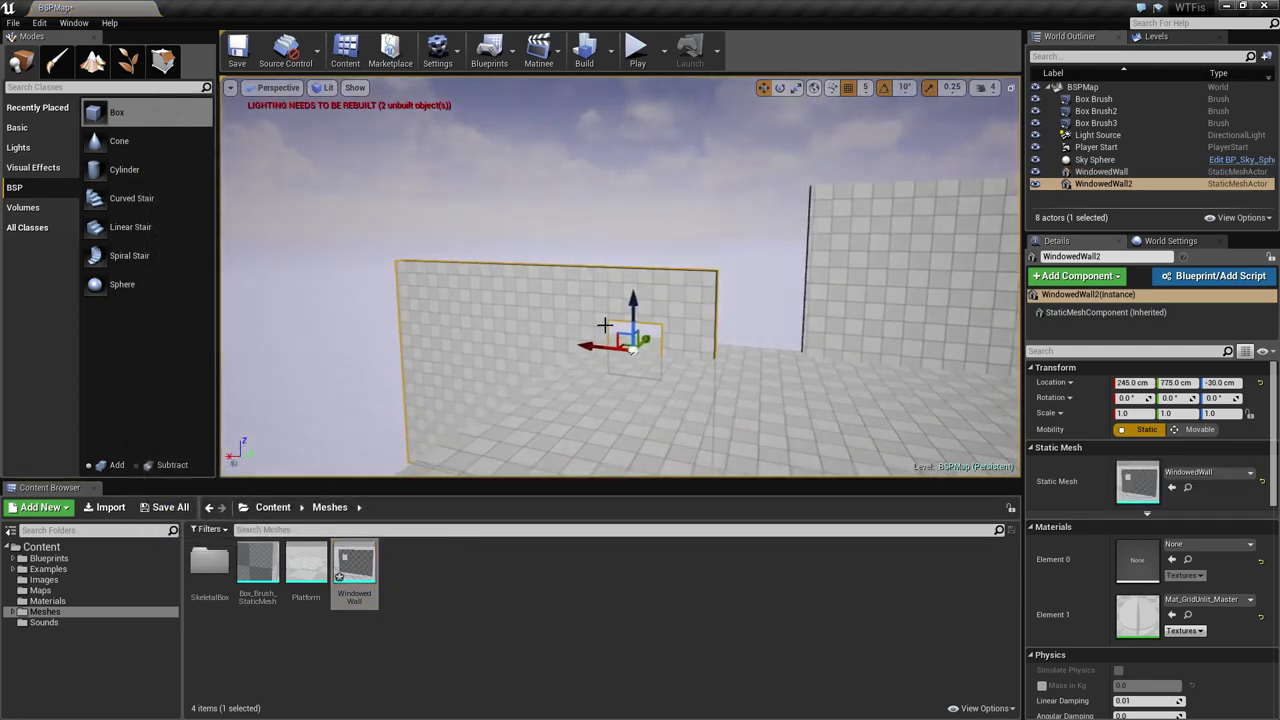
pyautogui.moveTo(637, 300); pyautogui.dragTo(668, 118)
pyautogui.moveTo(556, 128)
pyautogui.mouseDown(button='right')
pyautogui.moveTo(640, 160)
pyautogui.moveTo(600, 170)
pyautogui.moveTo(556, 128)
pyautogui.mouseUp(button='right')
pyautogui.moveTo(555, 128); pyautogui.dragTo(553, 153)
pyautogui.press('Escape')
# - Rotate the second WindowedWall mesh -90° about the vertical axis so it stands perpendicular to the other wall
pyautogui.moveTo(854, 378); pyautogui.dragTo(617, 246, button='right')
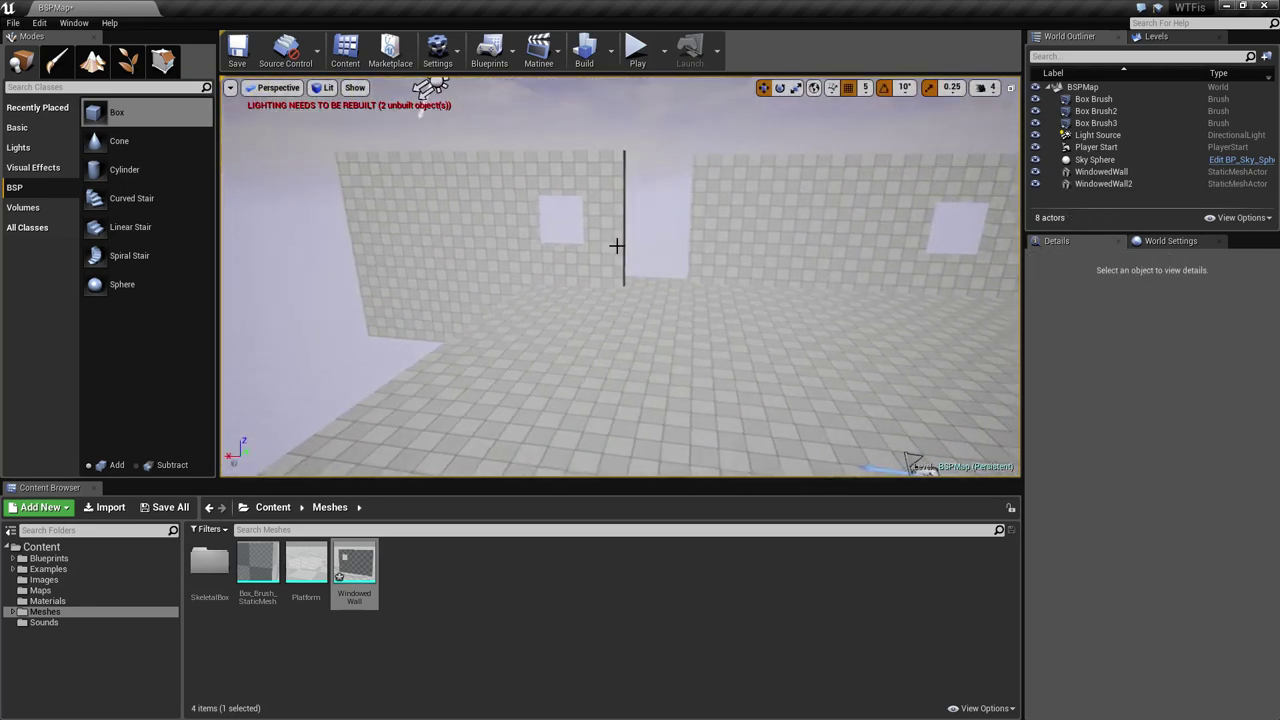
pyautogui.click(729, 222)
pyautogui.moveTo(729, 222); pyautogui.dragTo(550, 282, button='right')
pyautogui.click(503, 288)
pyautogui.press('f')
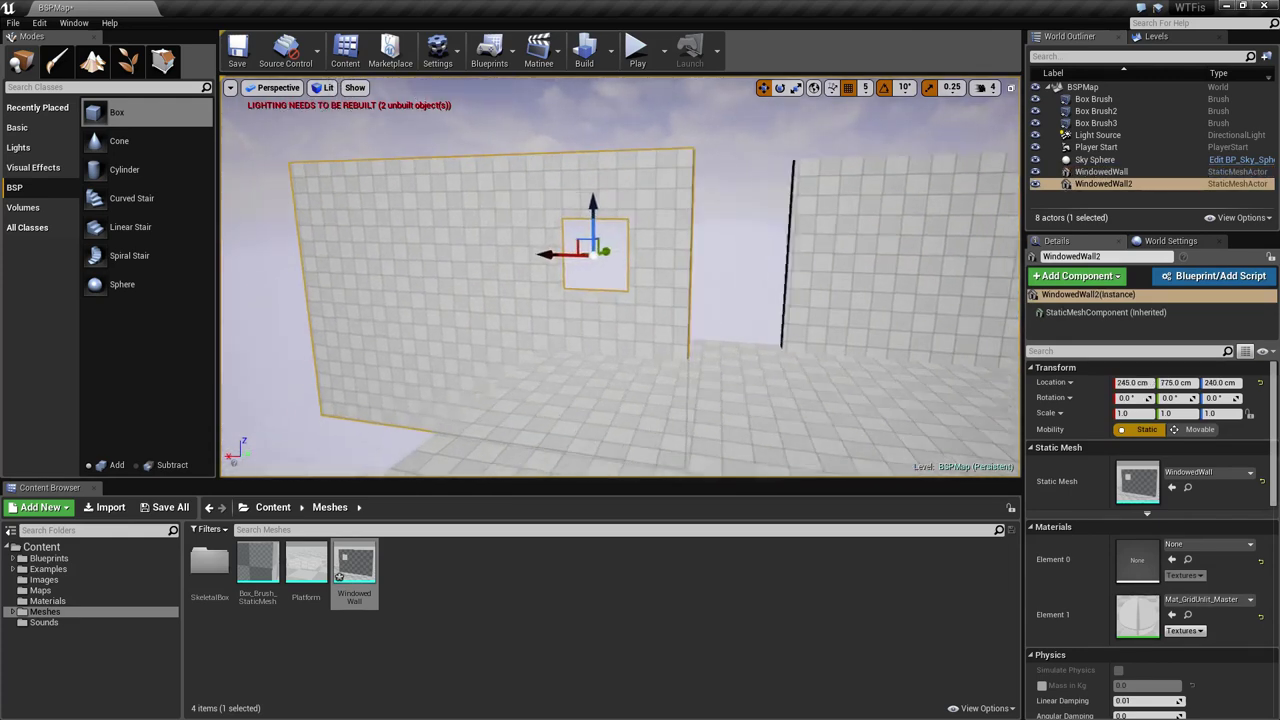
pyautogui.press('e')
pyautogui.moveTo(612, 272); pyautogui.dragTo(545, 268, button='right')
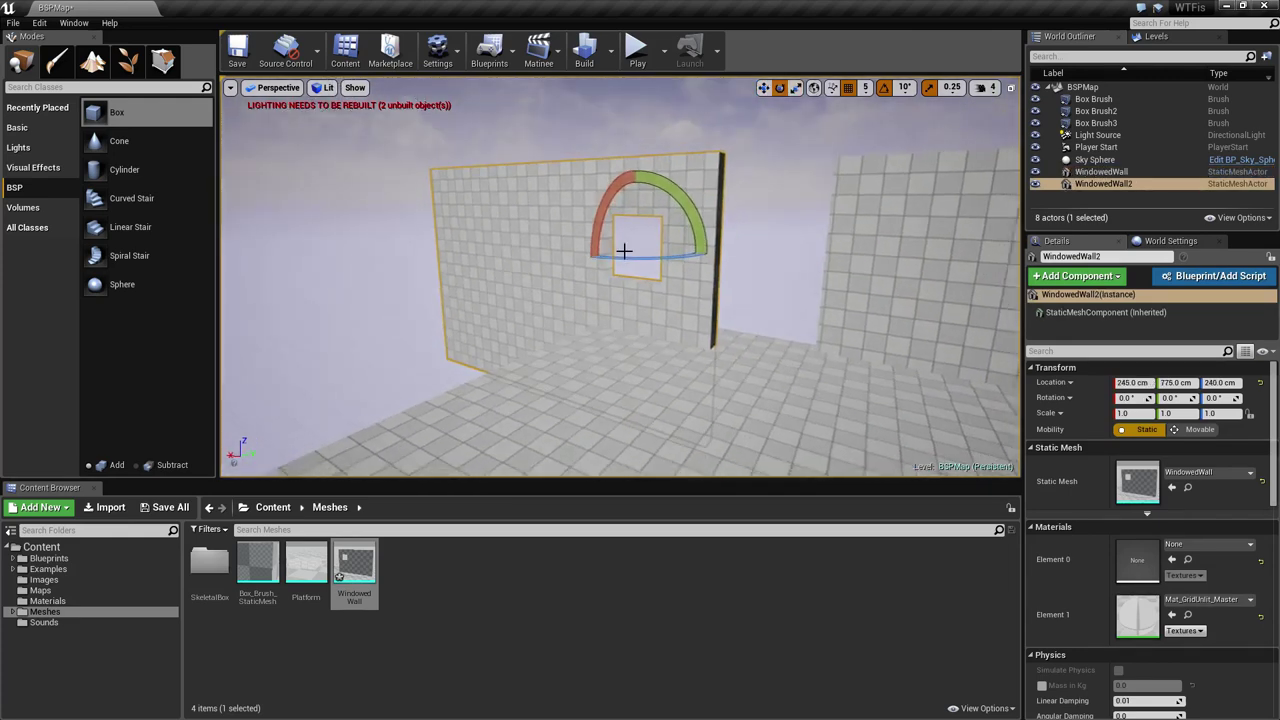
pyautogui.moveTo(626, 254); pyautogui.dragTo(742, 256)
pyautogui.moveTo(746, 343); pyautogui.dragTo(708, 292, button='right')
pyautogui.press('Escape')
pyautogui.click(707, 292)
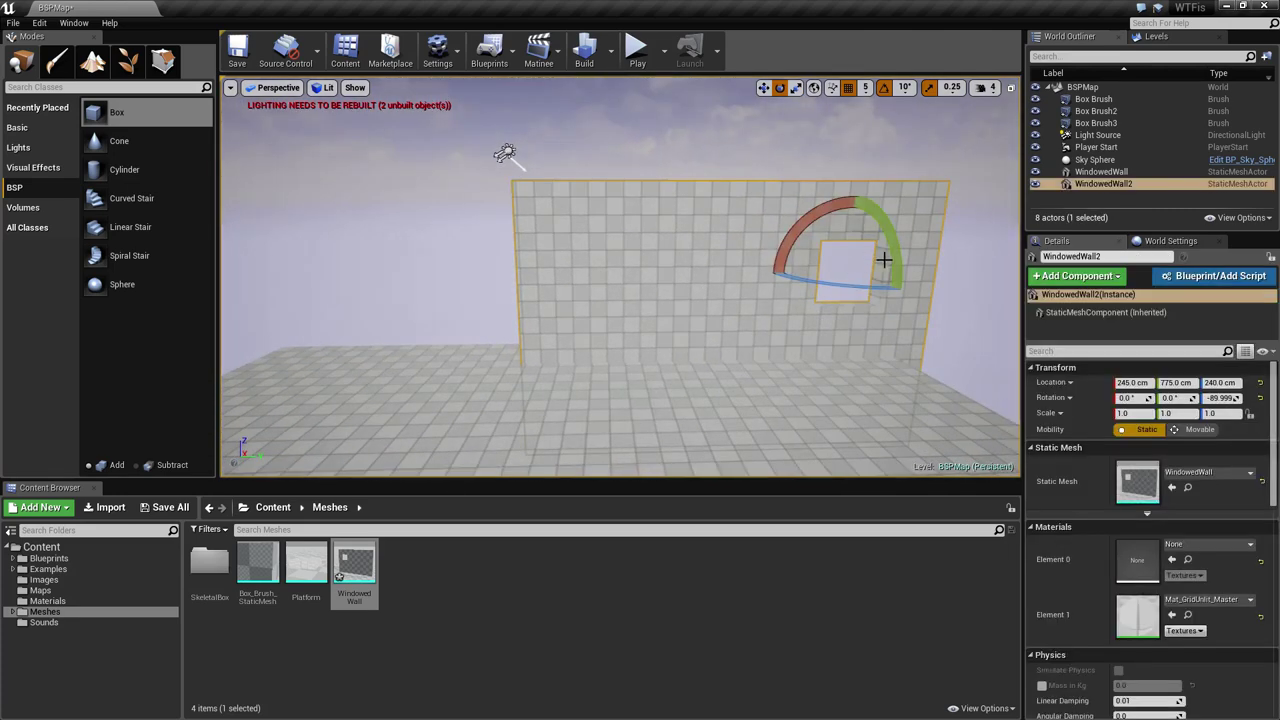
# - Move the rotated WindowedWall along Y to about 325 cm and clear its selection
pyautogui.press('w')
pyautogui.moveTo(894, 272); pyautogui.dragTo(745, 292)
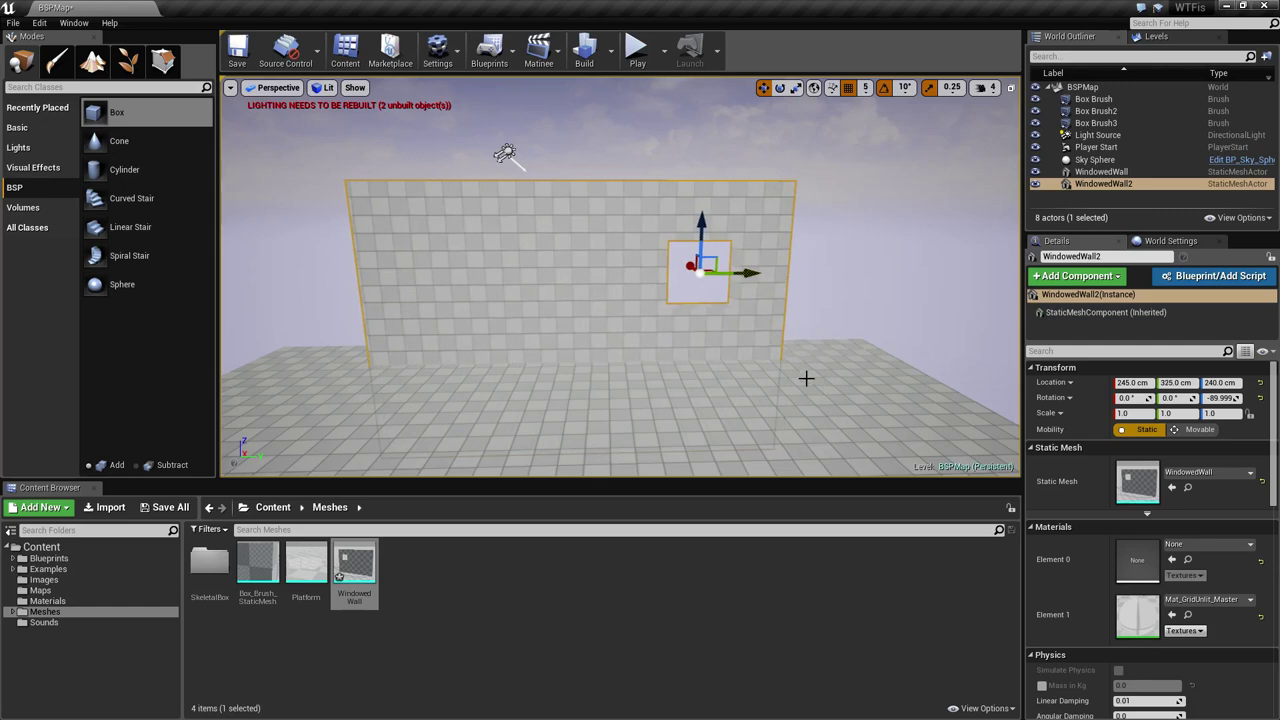
pyautogui.press('Escape')
pyautogui.moveTo(806, 378); pyautogui.dragTo(740, 392, button='right')
pyautogui.click(806, 390)
pyautogui.moveTo(786, 340); pyautogui.dragTo(824, 392, button='right')
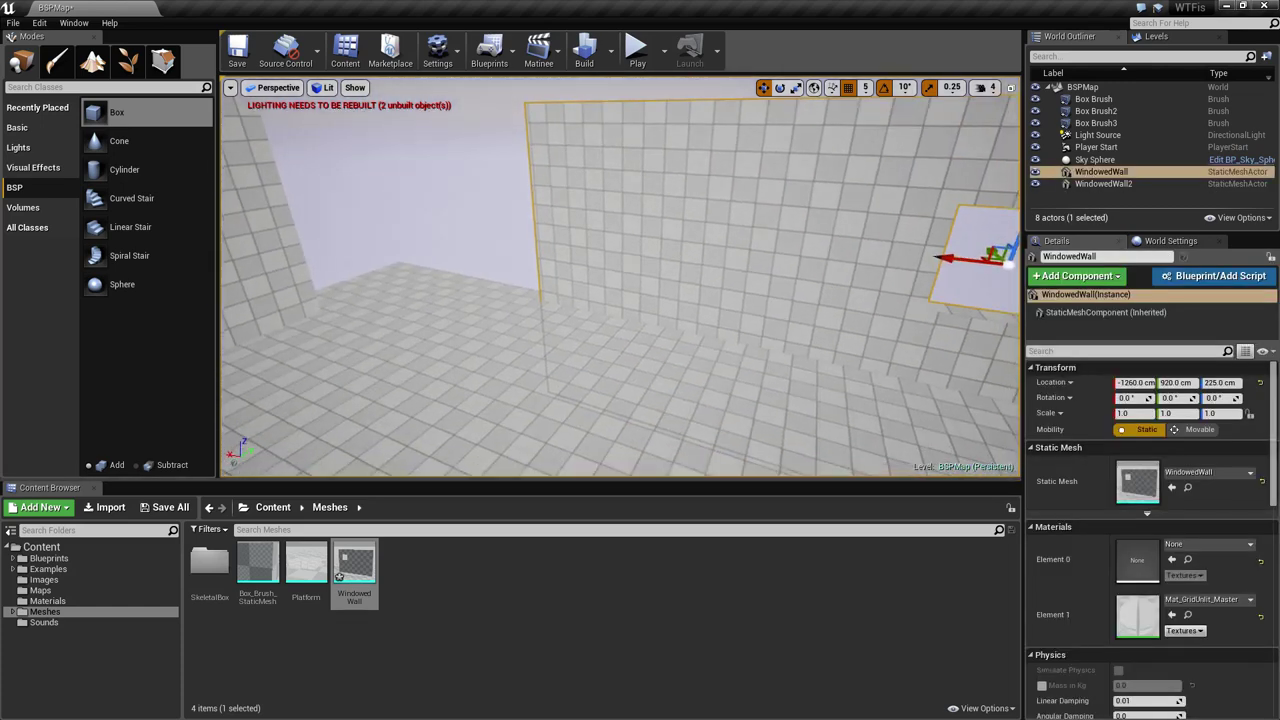
# - Set the floor box brush's solidity to Solid
pyautogui.click(670, 426)
pyautogui.click(1160, 503)
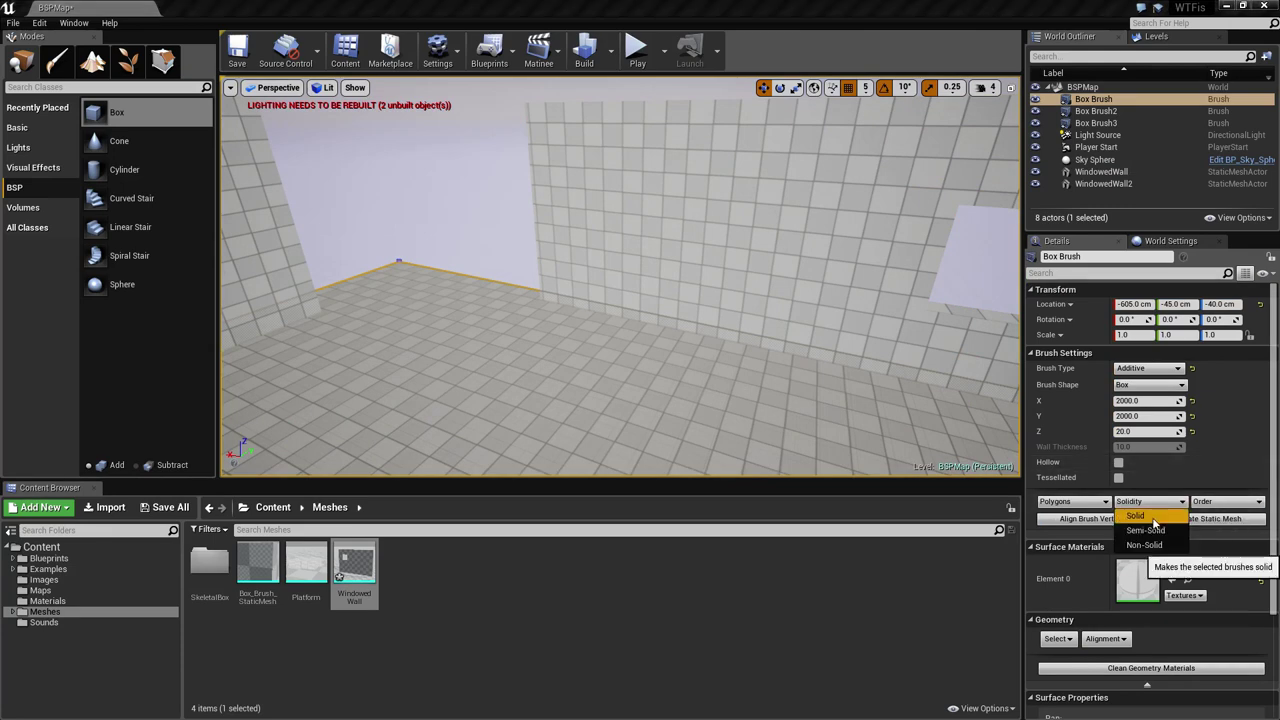
pyautogui.click(1153, 520)
pyautogui.moveTo(800, 346); pyautogui.dragTo(762, 342, button='right')
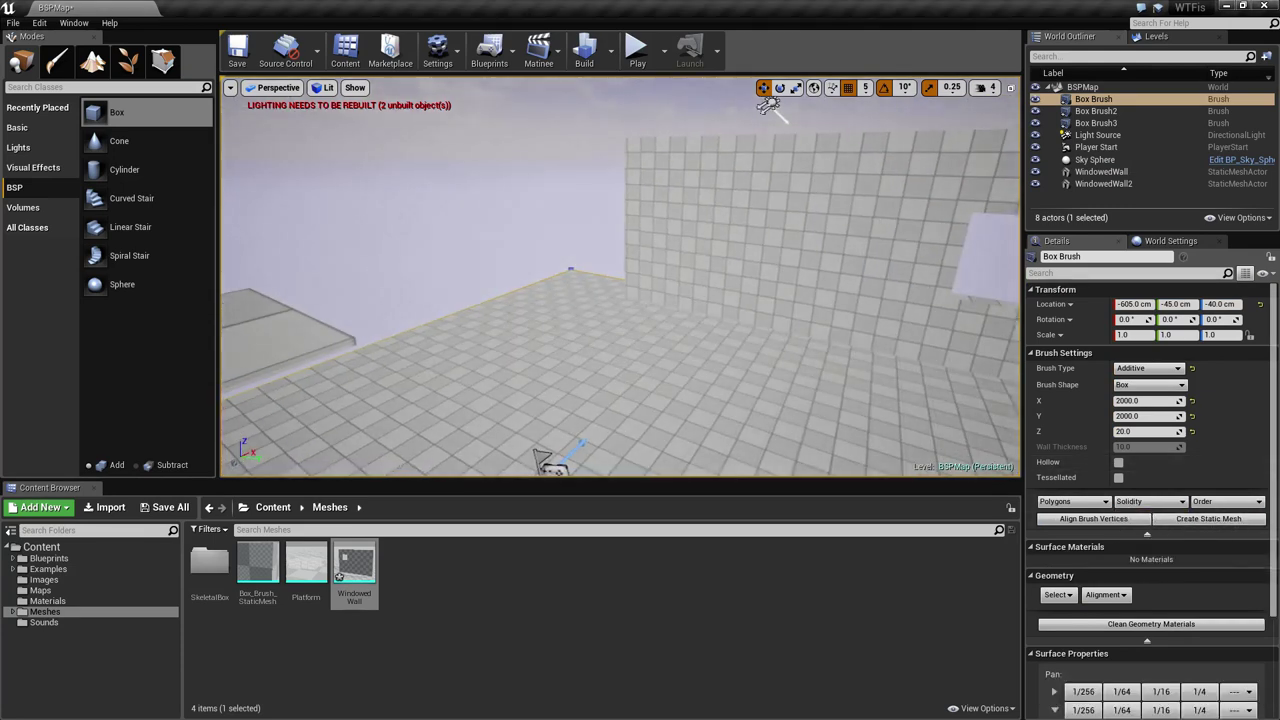
# - Move the rotated WindowedWall along X to about -65 cm
pyautogui.click(716, 130)
pyautogui.moveTo(648, 220); pyautogui.dragTo(745, 232, button='right')
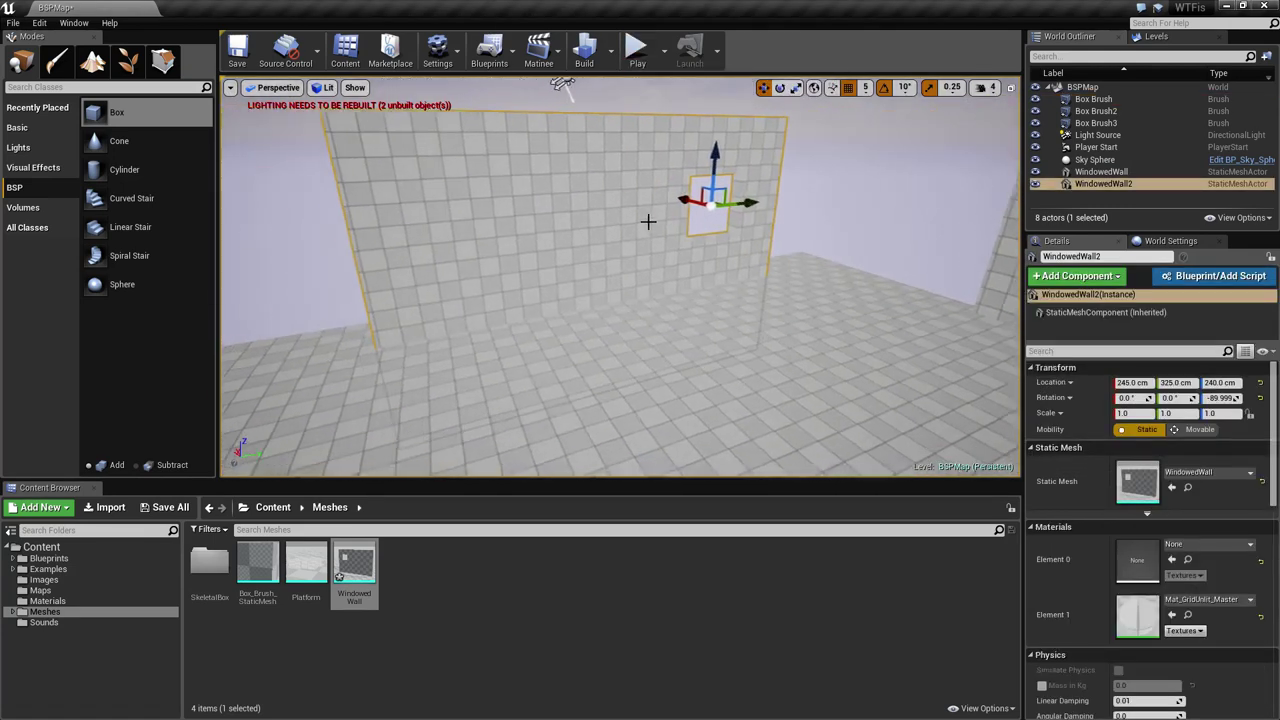
pyautogui.moveTo(691, 204); pyautogui.dragTo(726, 223)
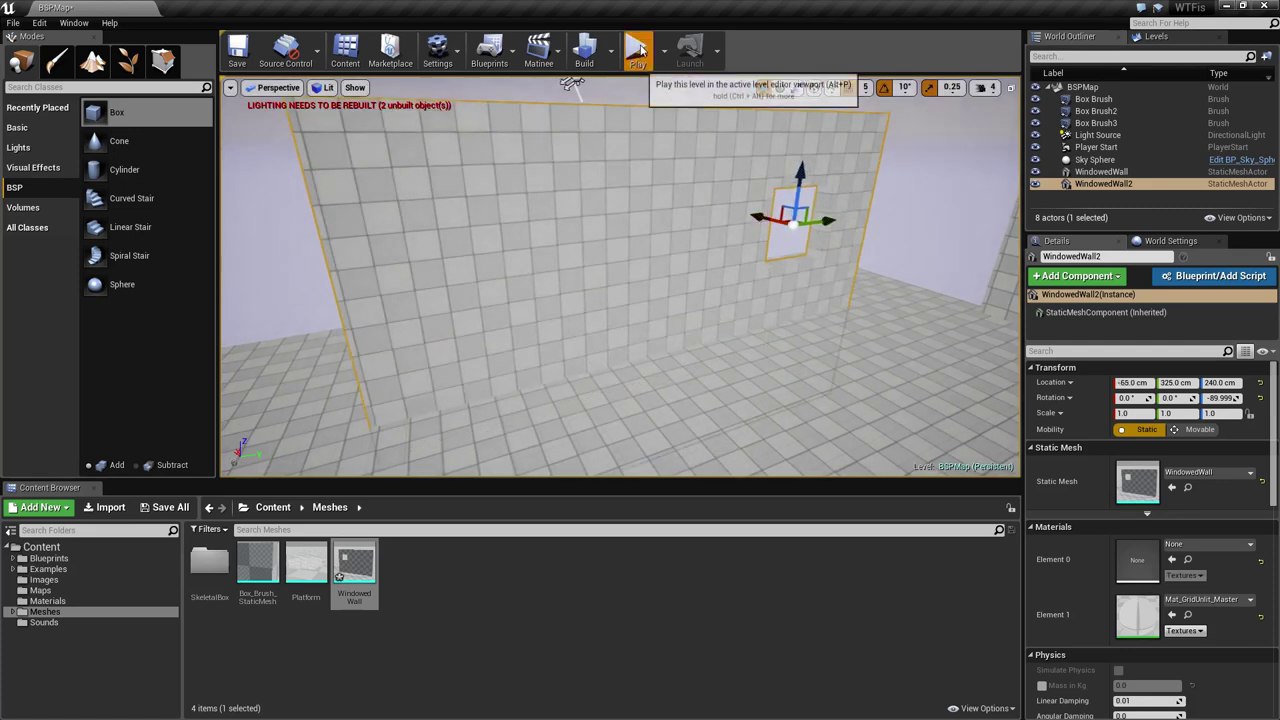
# - Play-test the level by walking the character into the windowed walls to check their collision, and end the session
pyautogui.click(637, 50)
pyautogui.press('w')
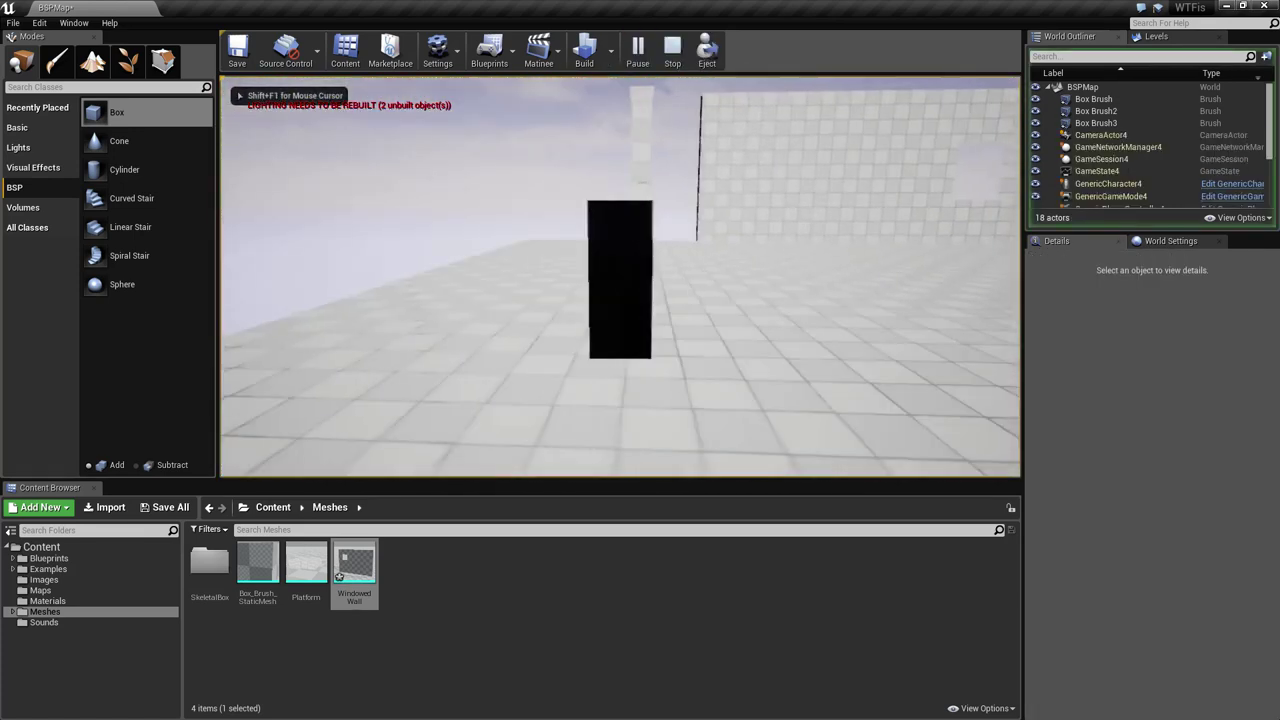
pyautogui.press('w')
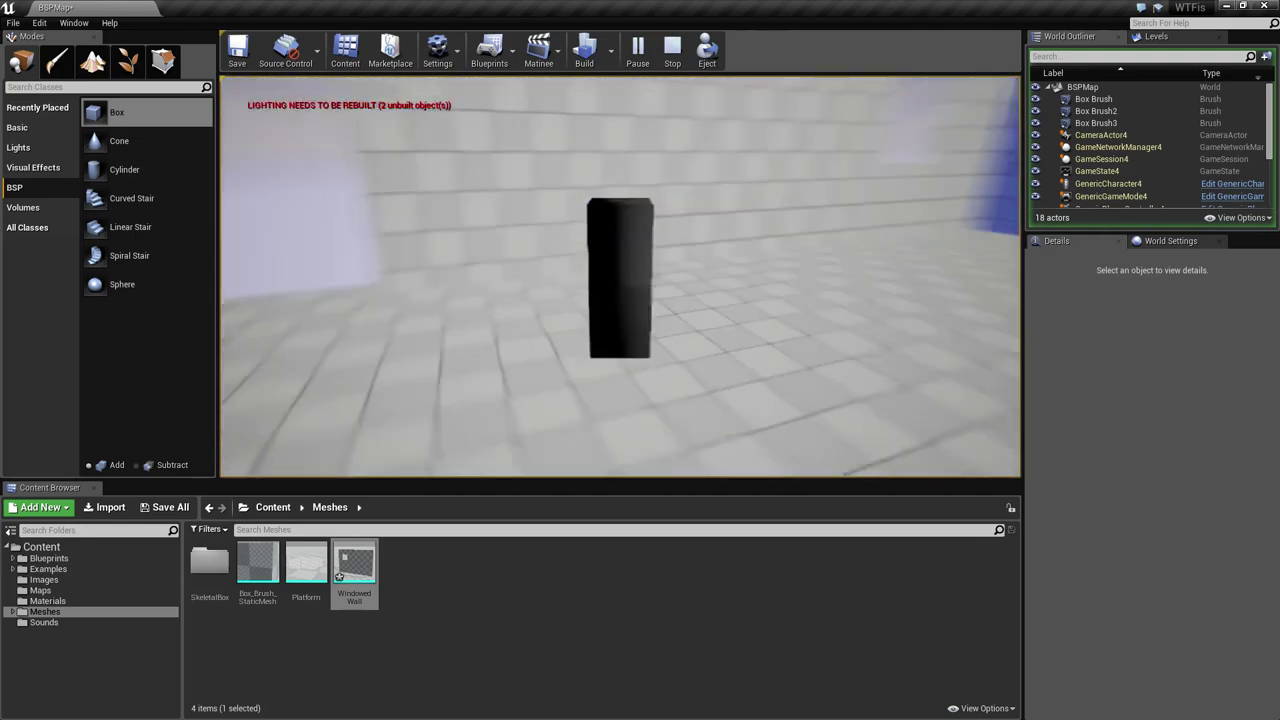
pyautogui.press('Escape')
pyautogui.moveTo(557, 371); pyautogui.dragTo(622, 304, button='right')
pyautogui.press('s')
pyautogui.press('w')
pyautogui.moveTo(672, 352); pyautogui.dragTo(692, 368, button='right')
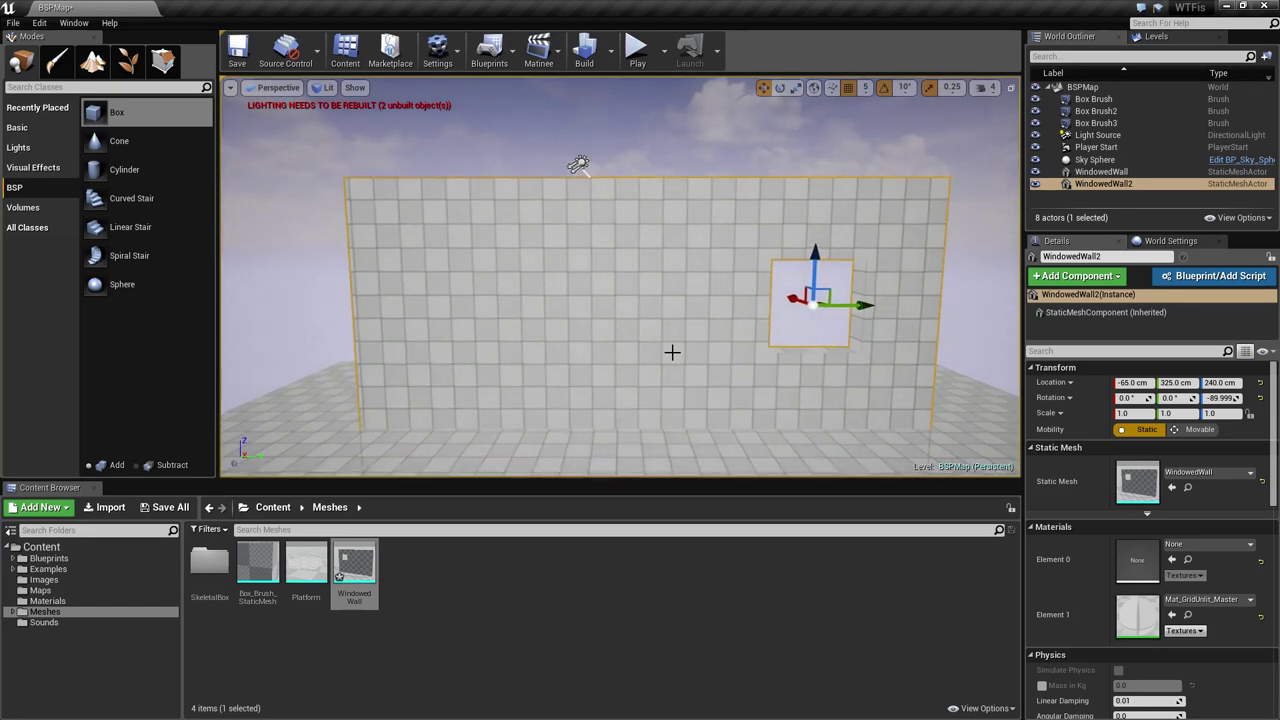
# - Open the WindowedWall mesh for editing, add a box simplified collision to it, and save the mesh
pyautogui.doubleClick(355, 568)
pyautogui.moveTo(226, 99); pyautogui.dragTo(296, 7)
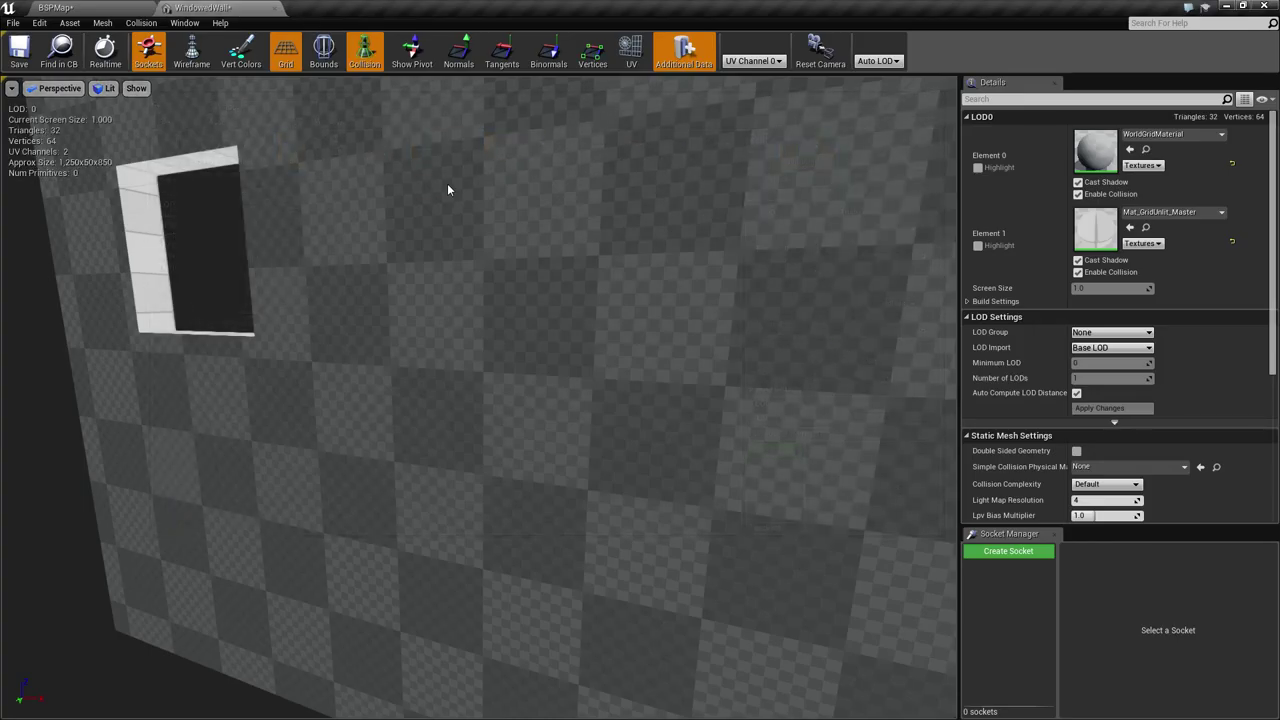
pyautogui.scroll(-3, 450, 192)
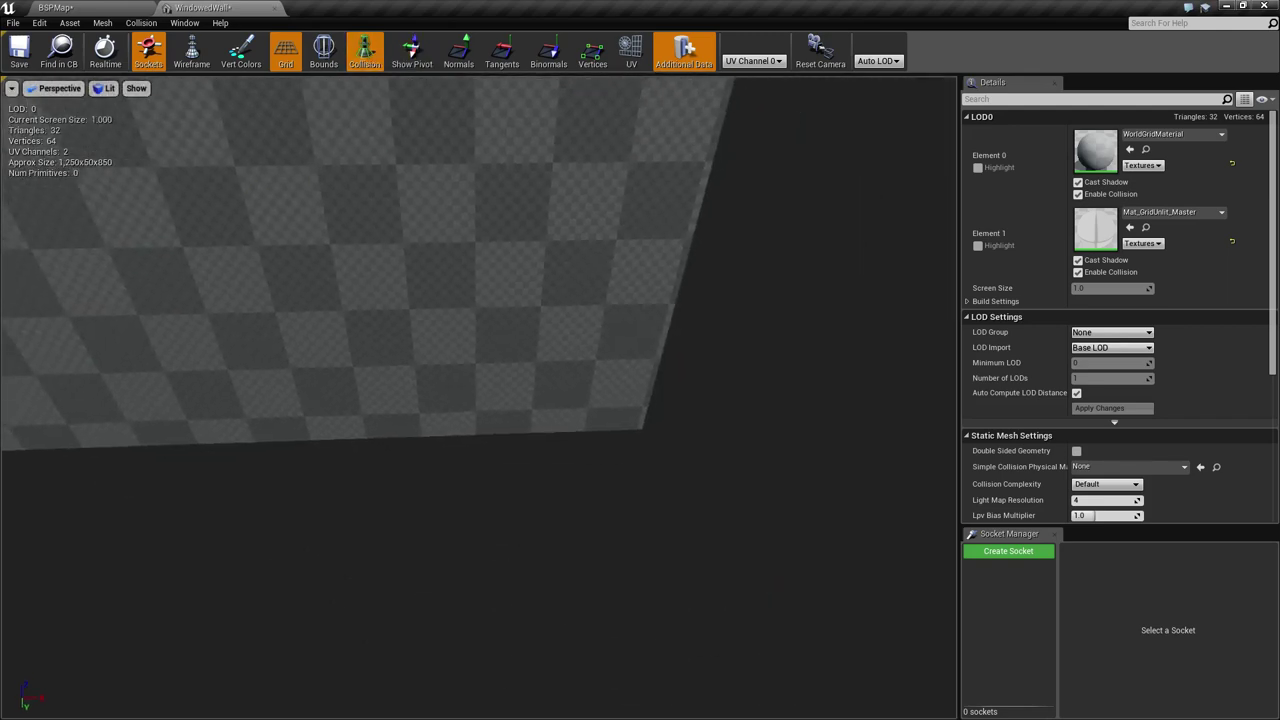
pyautogui.moveTo(480, 398); pyautogui.dragTo(370, 395, button='right')
pyautogui.moveTo(480, 160); pyautogui.dragTo(451, 157, button='right')
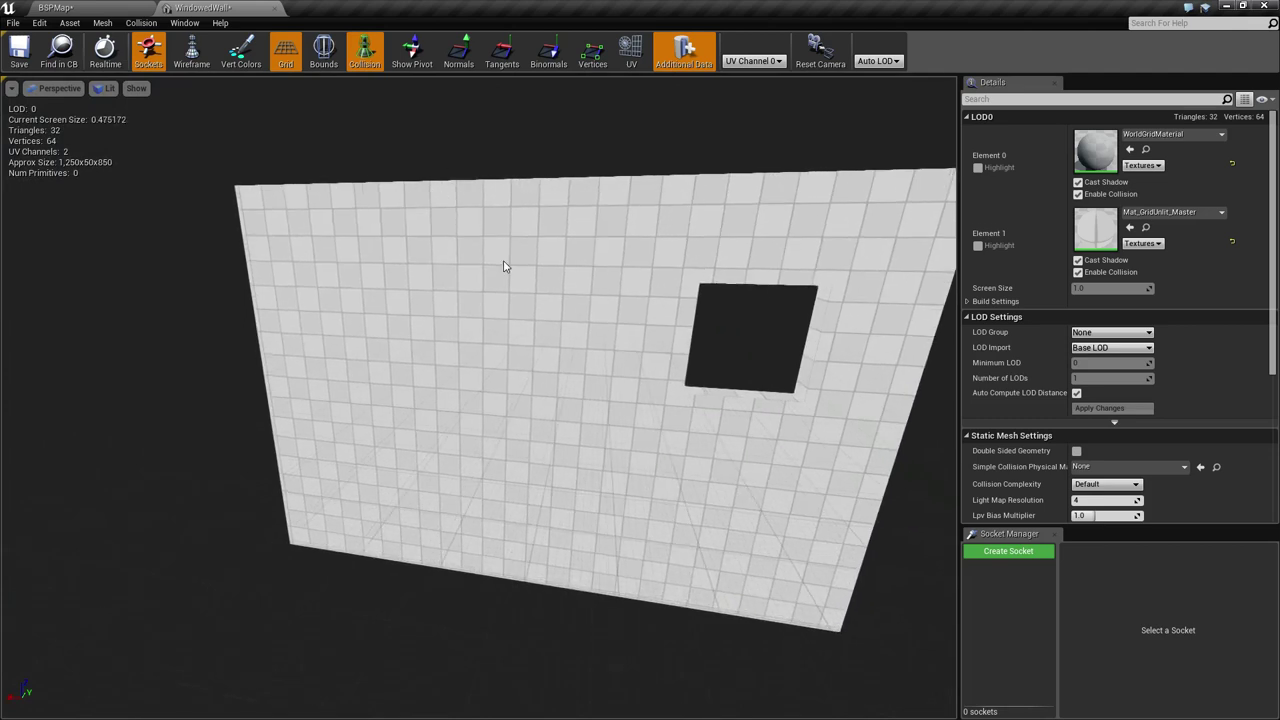
pyautogui.click(141, 23)
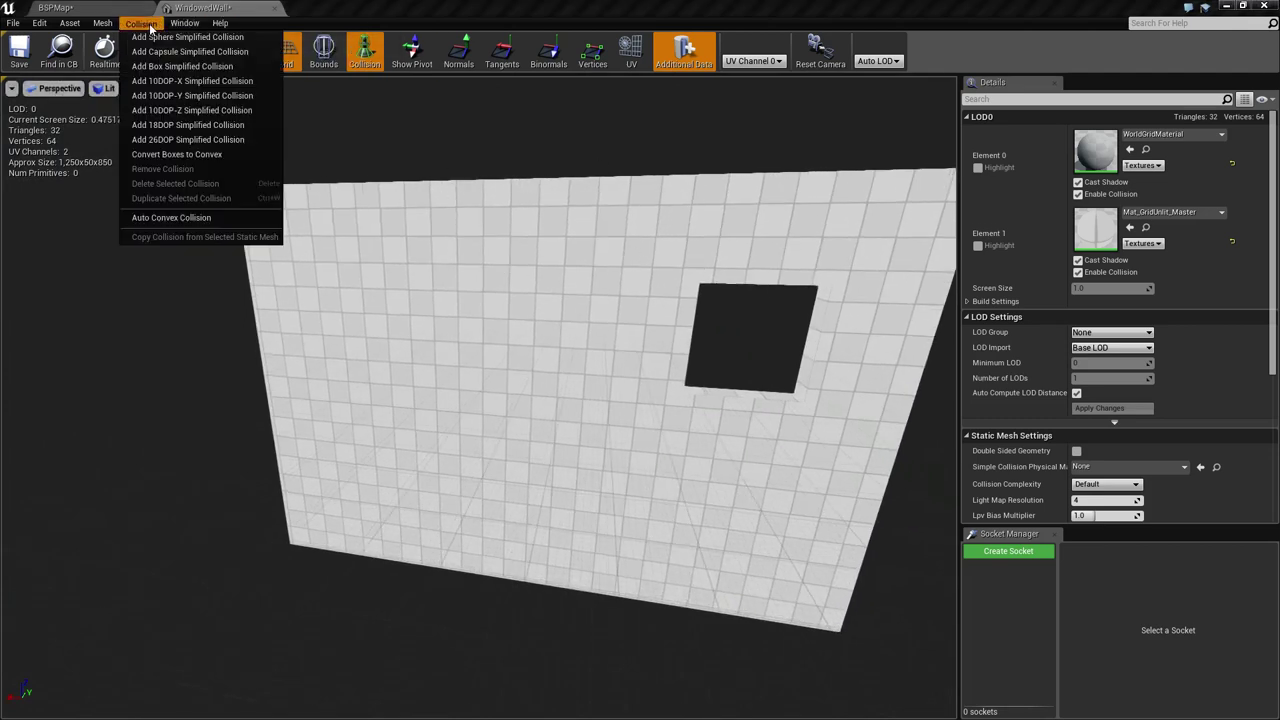
pyautogui.click(184, 68)
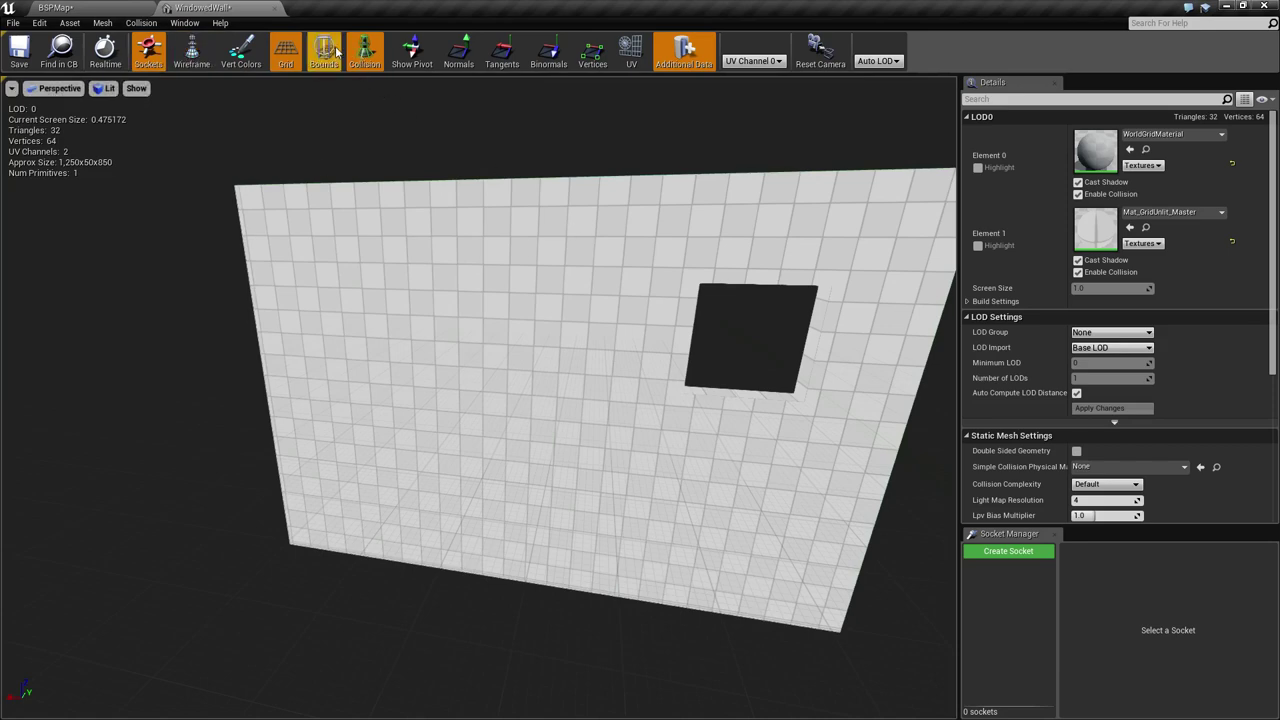
pyautogui.click(30, 50)
# - Return to the BSPMap level, play-test walking against the rotated windowed wall, and stop the session
pyautogui.click(72, 9)
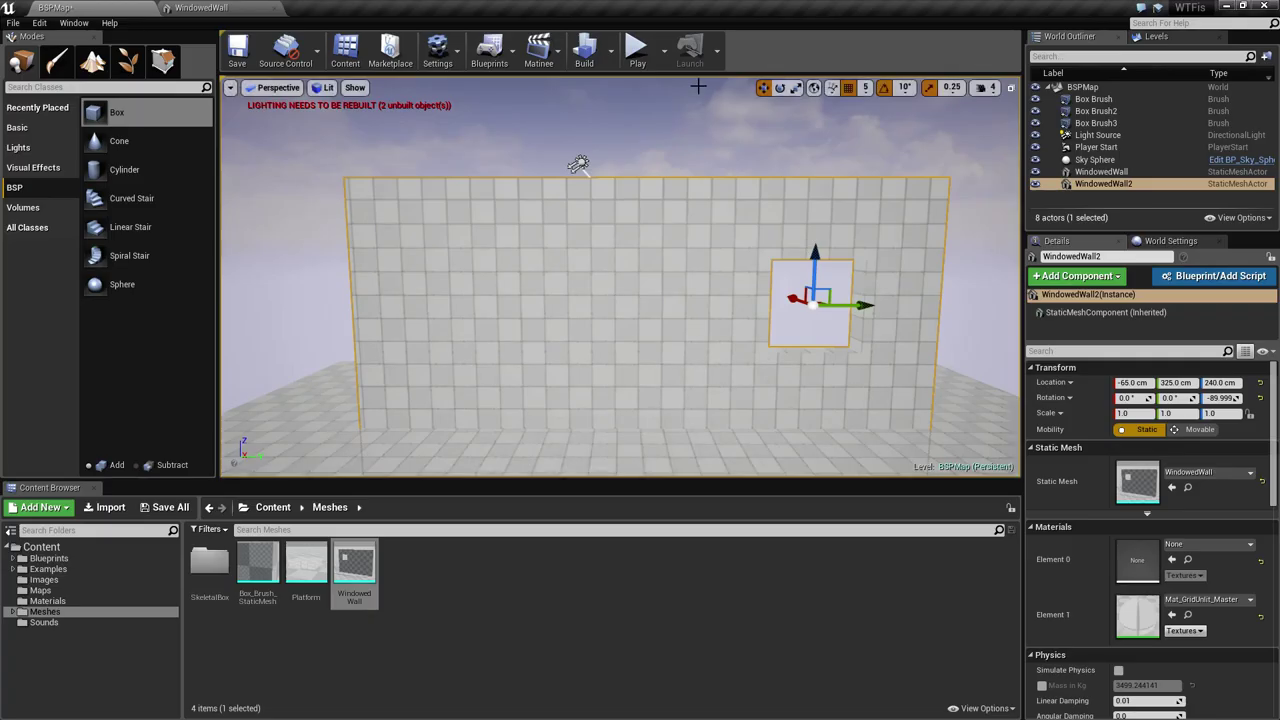
pyautogui.click(613, 53)
pyautogui.click(635, 54)
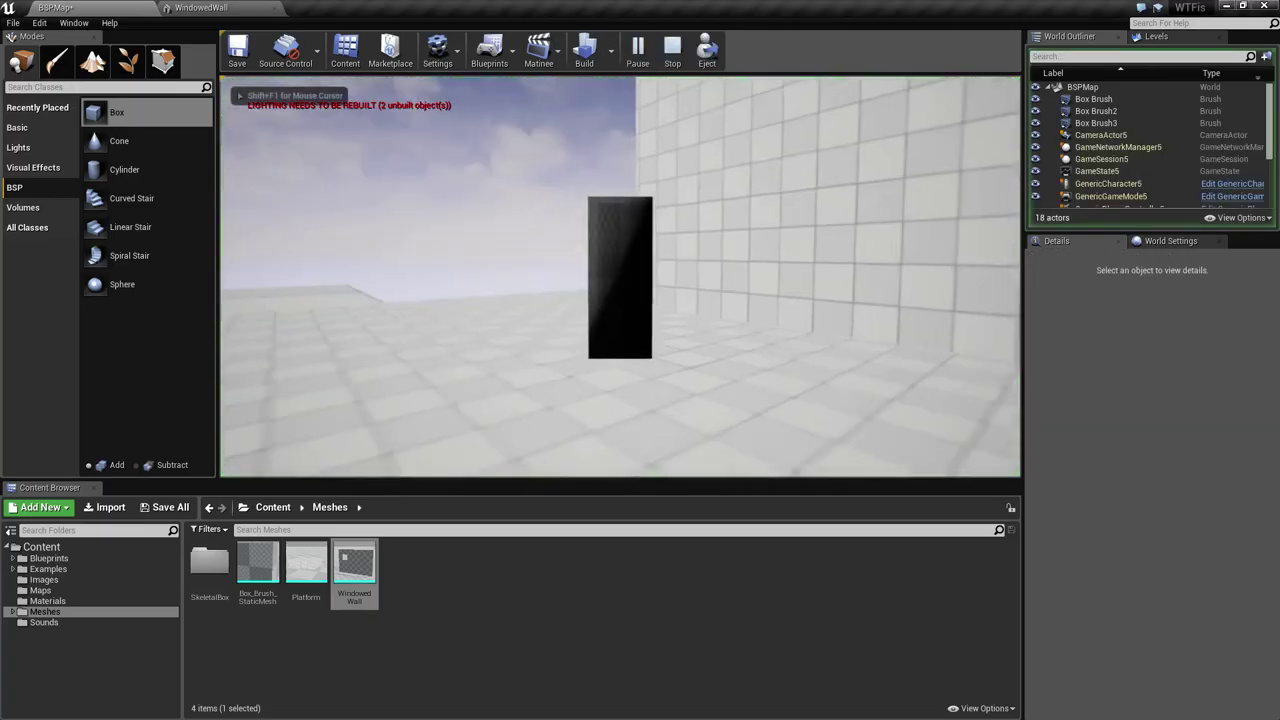
pyautogui.press('w')
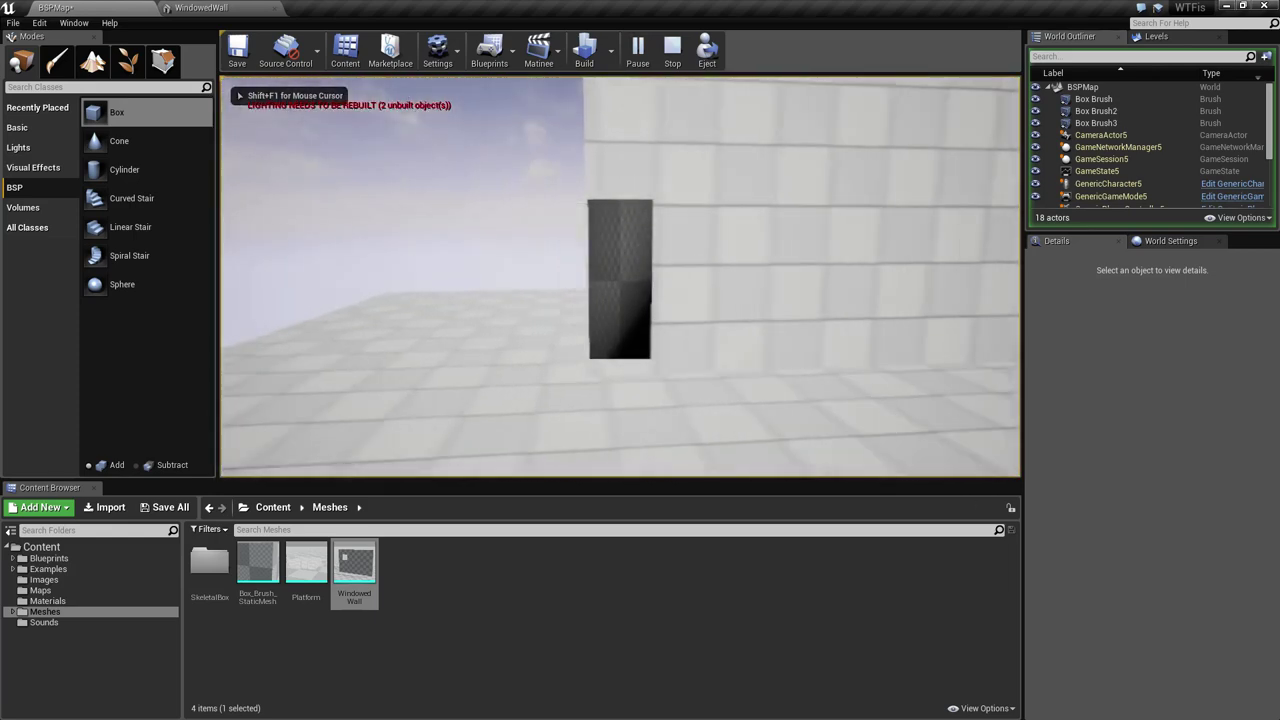
pyautogui.press('w')
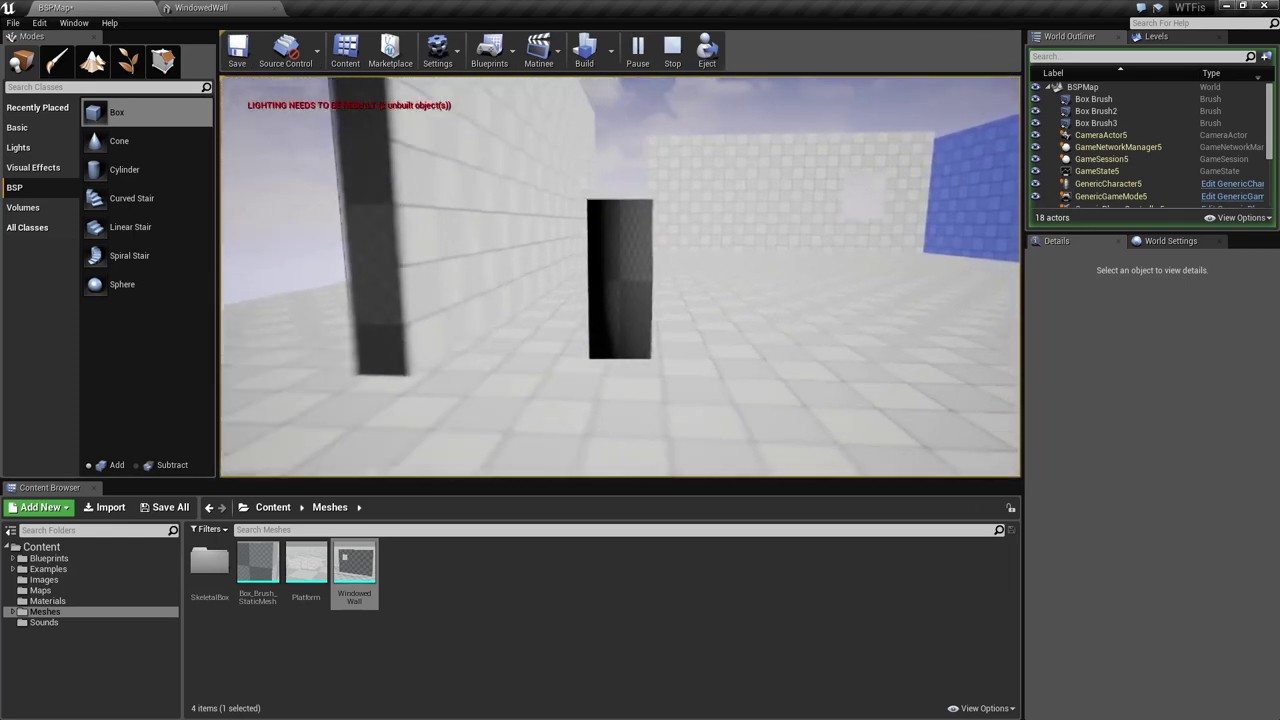
pyautogui.press('Escape')
# - Delete both WindowedWall meshes from the level
pyautogui.click(708, 382)
pyautogui.press('s')
pyautogui.moveTo(709, 383)
pyautogui.mouseDown(button='right')
pyautogui.moveTo(830, 350)
pyautogui.moveTo(697, 385)
pyautogui.mouseUp(button='right')
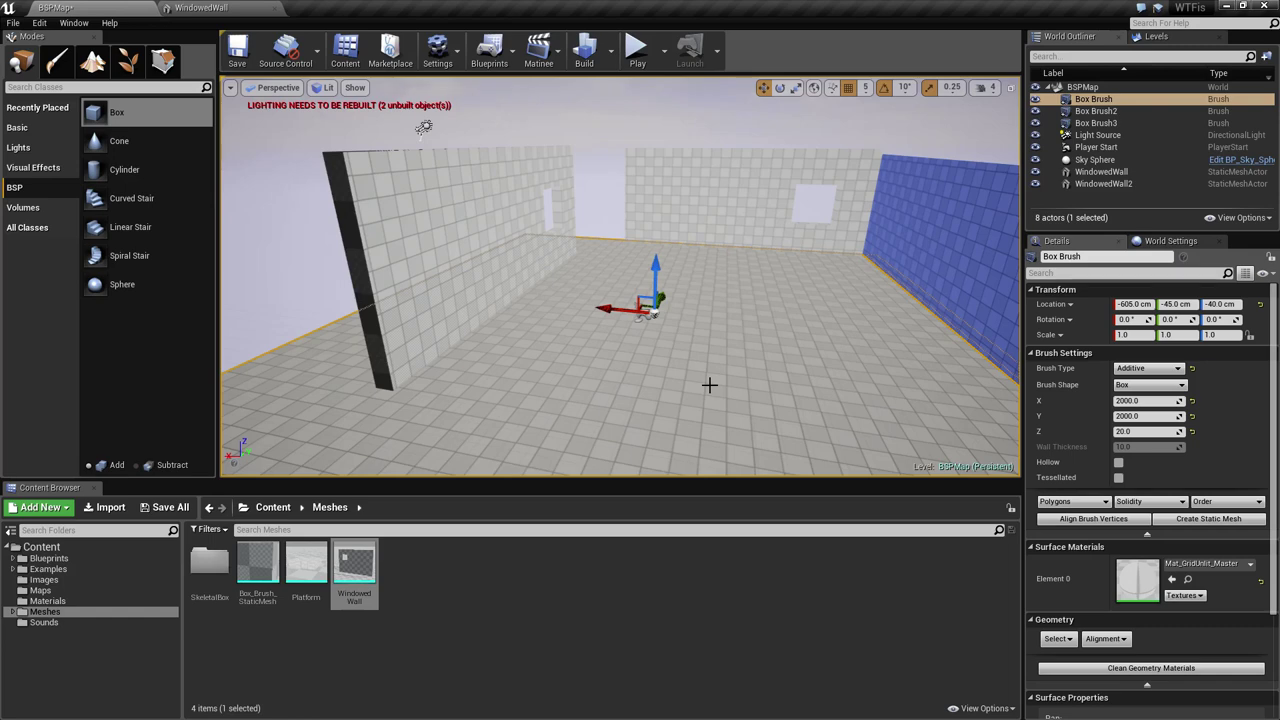
pyautogui.moveTo(771, 408); pyautogui.dragTo(735, 436, button='right')
pyautogui.press('w')
pyautogui.press('s')
pyautogui.click(398, 281)
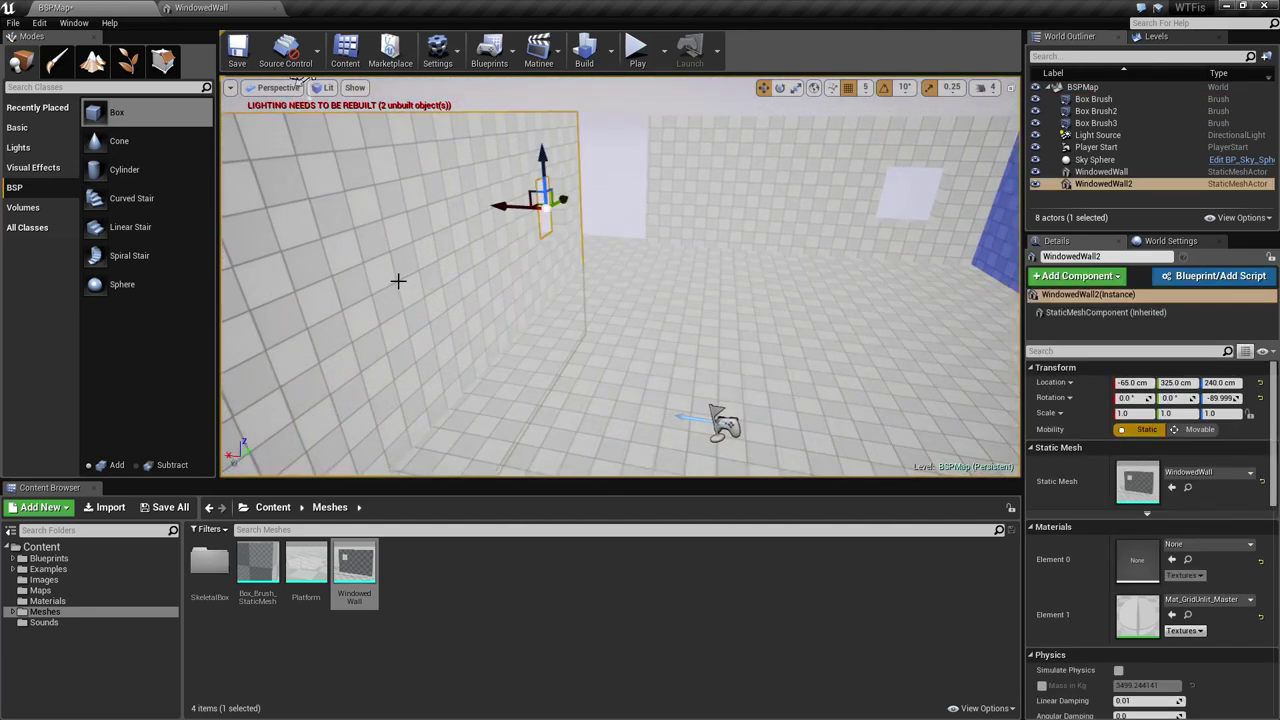
pyautogui.press('Delete')
pyautogui.click(758, 228)
pyautogui.press('Delete')
# - Place an additive box brush, 200 x 200 x 200, on the floor in front of the blue wall
pyautogui.moveTo(761, 288); pyautogui.dragTo(860, 274, button='right')
pyautogui.press('w')
pyautogui.press('a')
pyautogui.moveTo(117, 112)
pyautogui.mouseDown()
pyautogui.moveTo(471, 320)
pyautogui.moveTo(558, 390)
pyautogui.mouseUp()
pyautogui.press('a')
pyautogui.moveTo(569, 291); pyautogui.dragTo(700, 324, button='right')
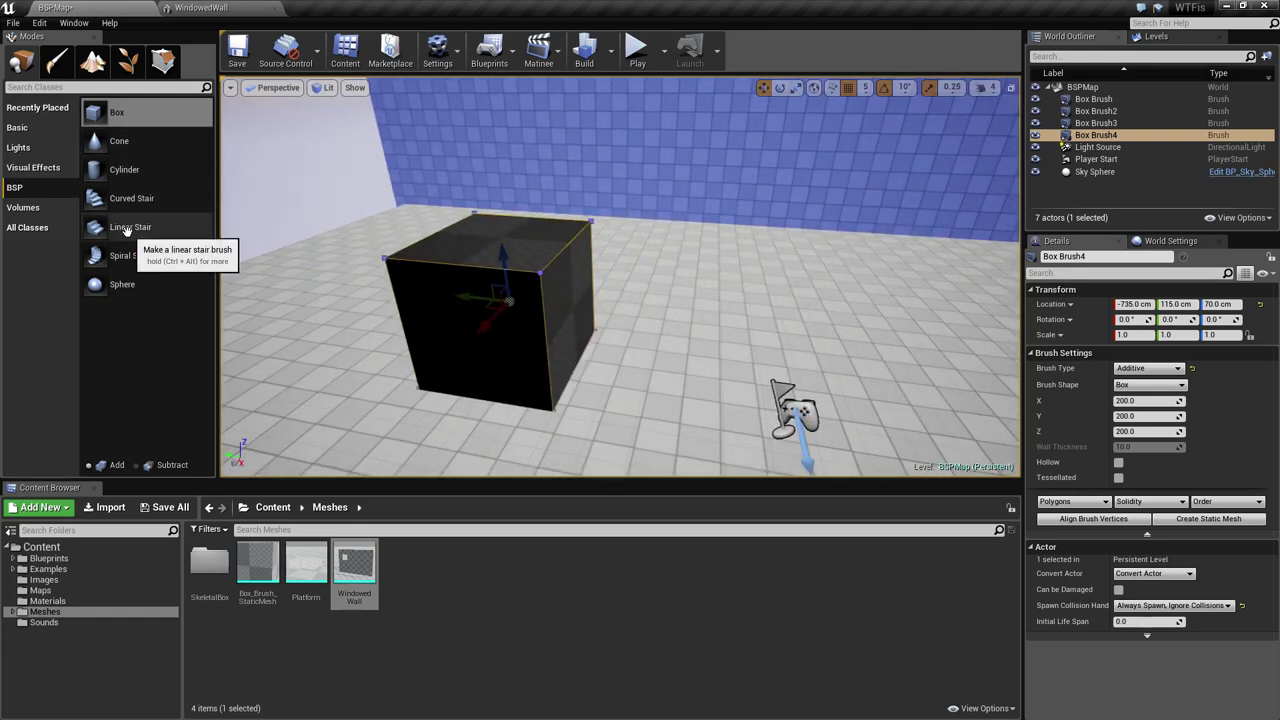
# - Place a Curved Stair brush beside the box and a Linear Stair brush on the floor away from it
pyautogui.press('s')
pyautogui.moveTo(290, 264); pyautogui.dragTo(385, 270, button='right')
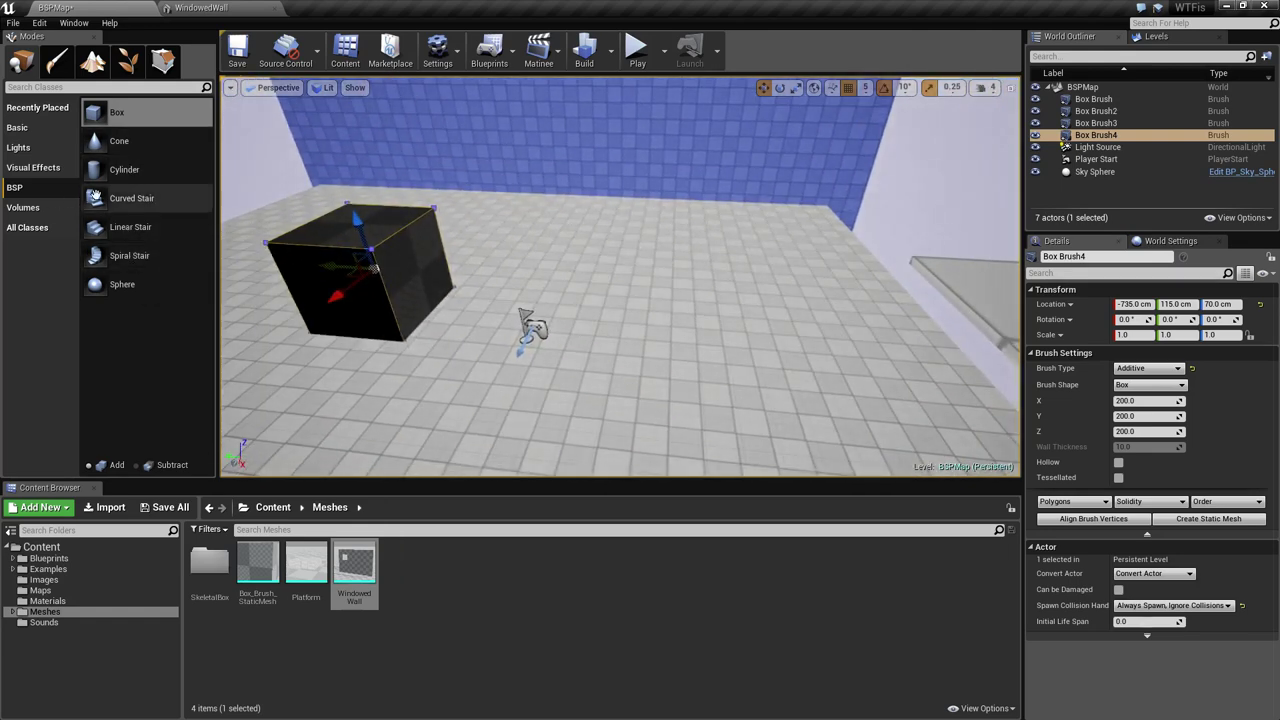
pyautogui.moveTo(110, 197)
pyautogui.mouseDown()
pyautogui.moveTo(505, 255)
pyautogui.moveTo(690, 245)
pyautogui.mouseUp()
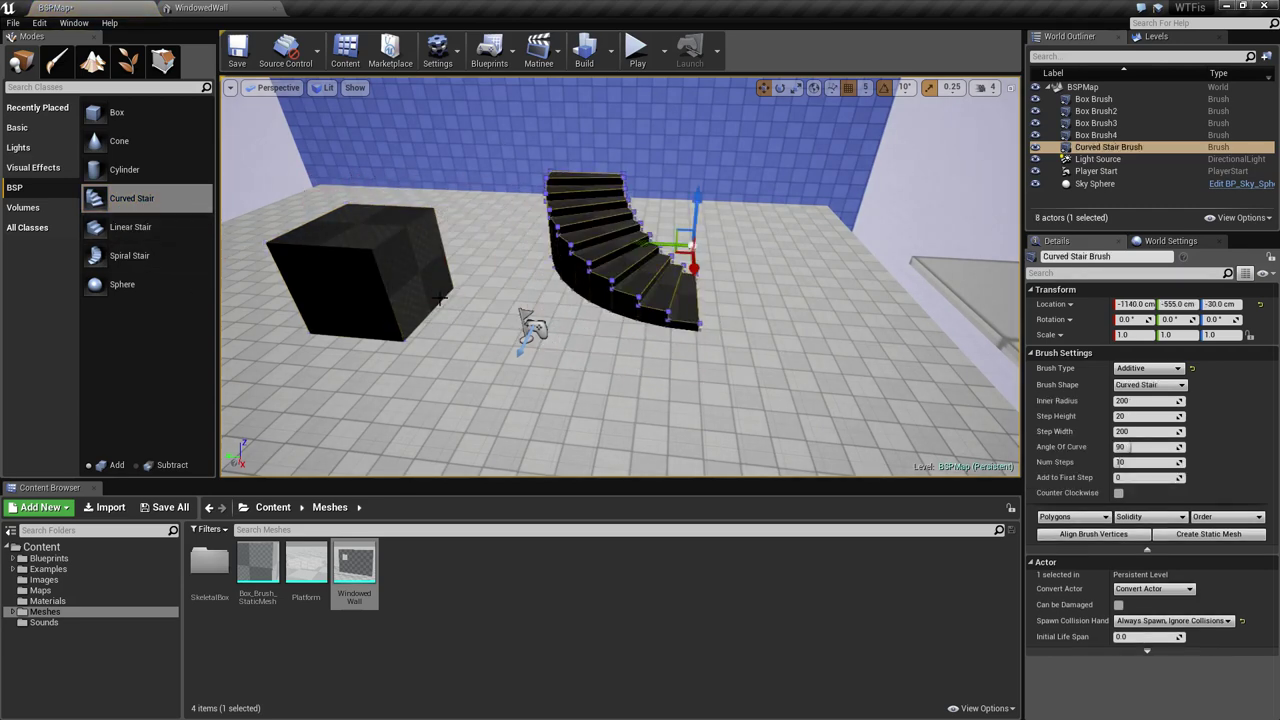
pyautogui.moveTo(440, 298); pyautogui.dragTo(283, 271, button='right')
pyautogui.moveTo(130, 228); pyautogui.dragTo(568, 326)
pyautogui.moveTo(568, 326); pyautogui.dragTo(480, 326, button='right')
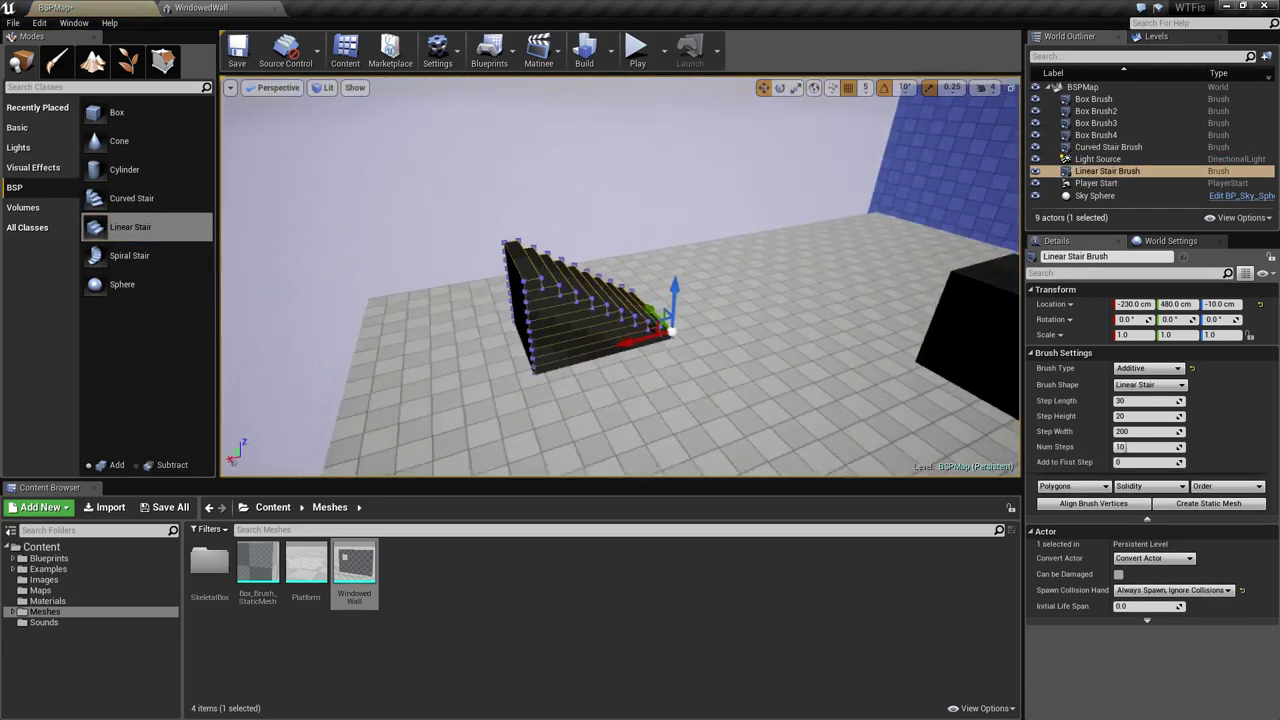
# - Delete the Linear Stair brush and the Curved Stair brush
pyautogui.moveTo(600, 350); pyautogui.dragTo(660, 383, button='right')
pyautogui.press('Delete')
pyautogui.moveTo(743, 400); pyautogui.dragTo(950, 404, button='right')
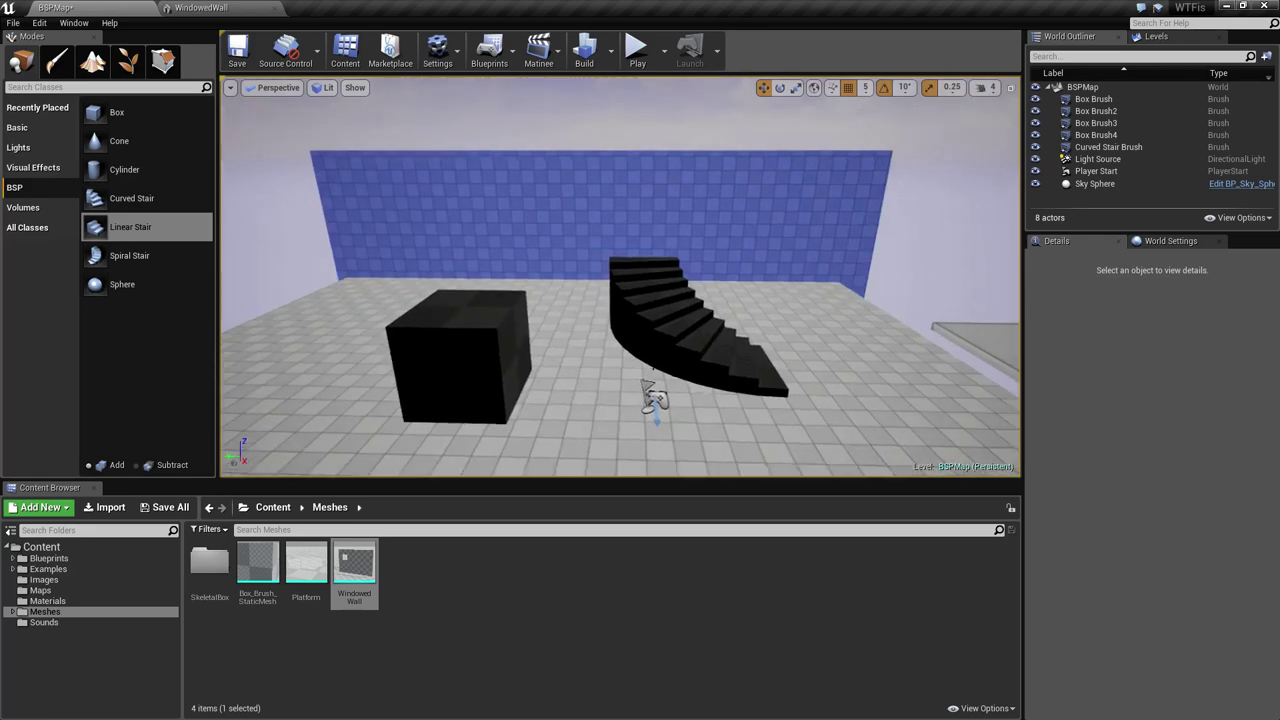
pyautogui.click(673, 357)
pyautogui.press('Delete')
# - Select the new box brush and switch to Geometry Editing mode
pyautogui.click(453, 364)
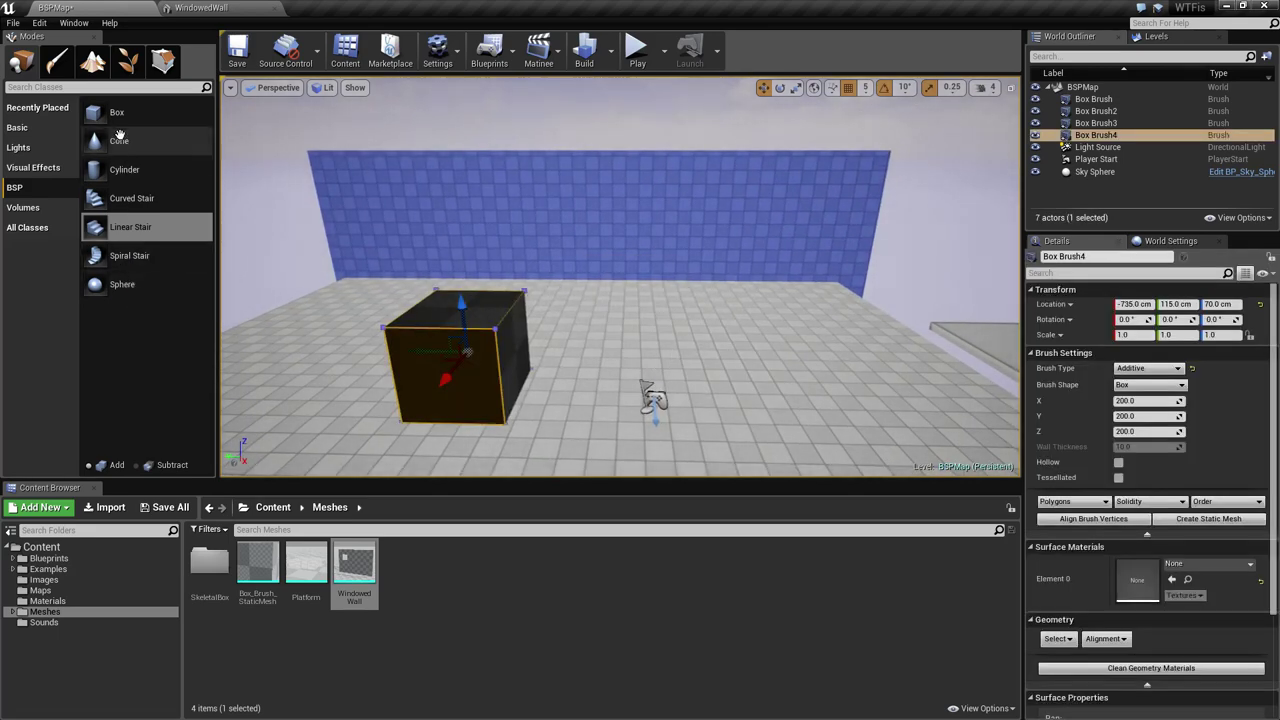
pyautogui.moveTo(570, 358); pyautogui.dragTo(626, 375, button='right')
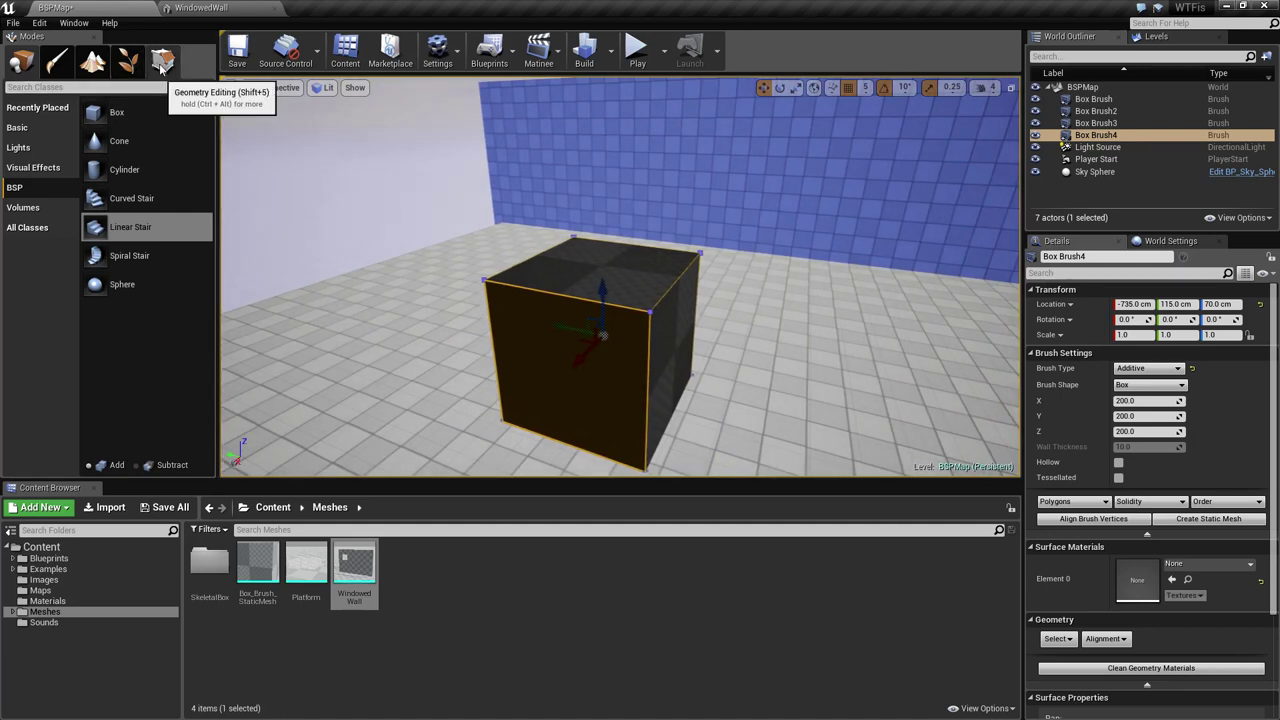
pyautogui.click(161, 64)
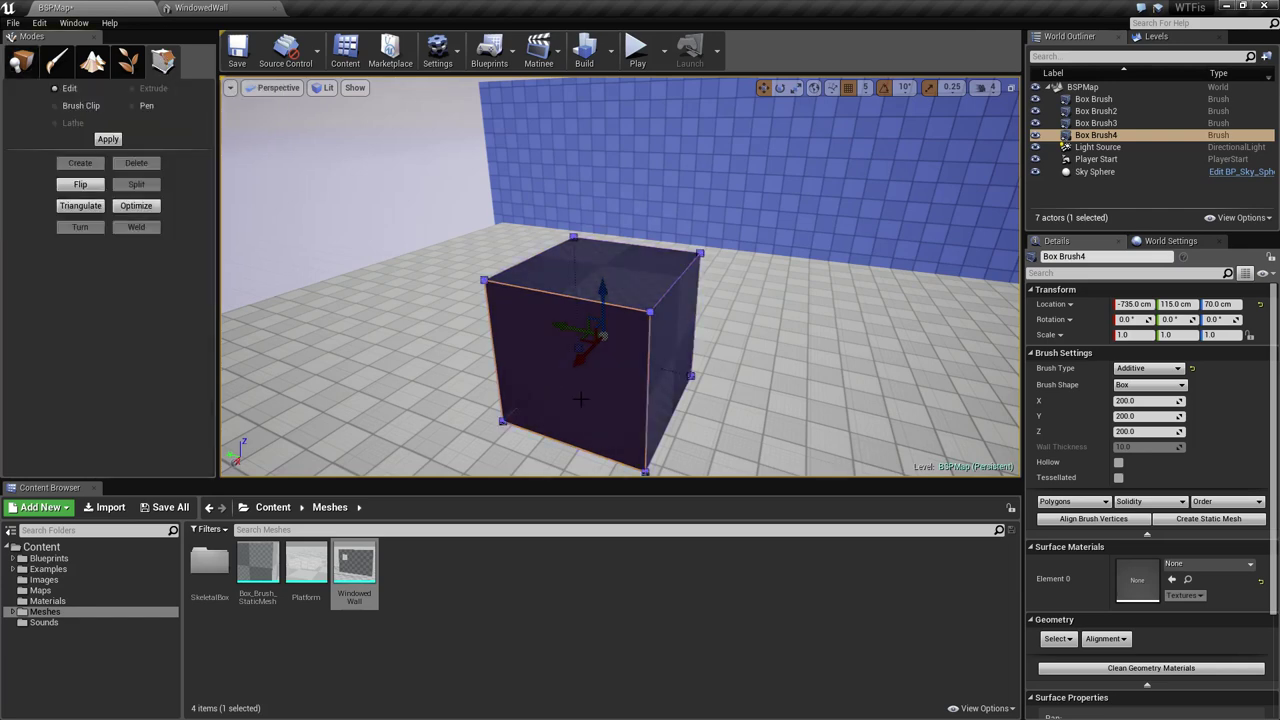
pyautogui.press('Escape')
# - Select one side face of the box brush, then its top face, then the edge between the top and a side
pyautogui.moveTo(739, 377); pyautogui.dragTo(575, 377, button='right')
pyautogui.click(716, 347)
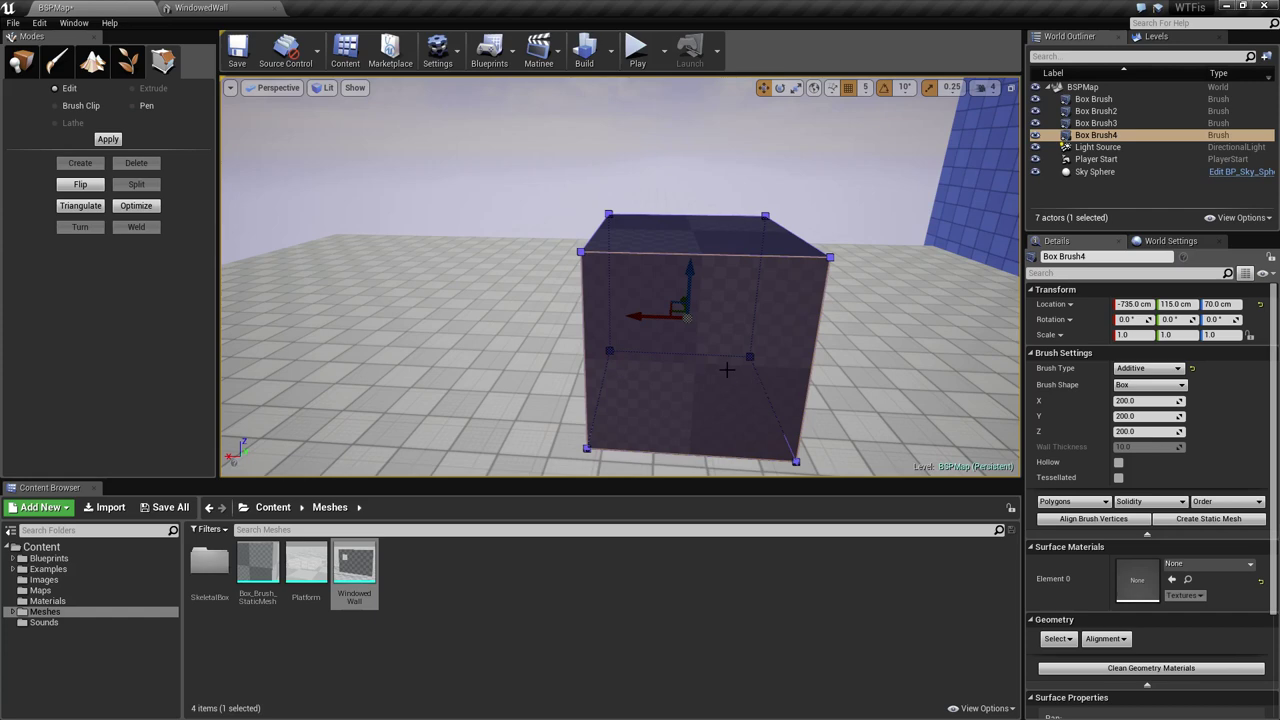
pyautogui.click(727, 370)
pyautogui.moveTo(727, 370); pyautogui.dragTo(932, 375, button='right')
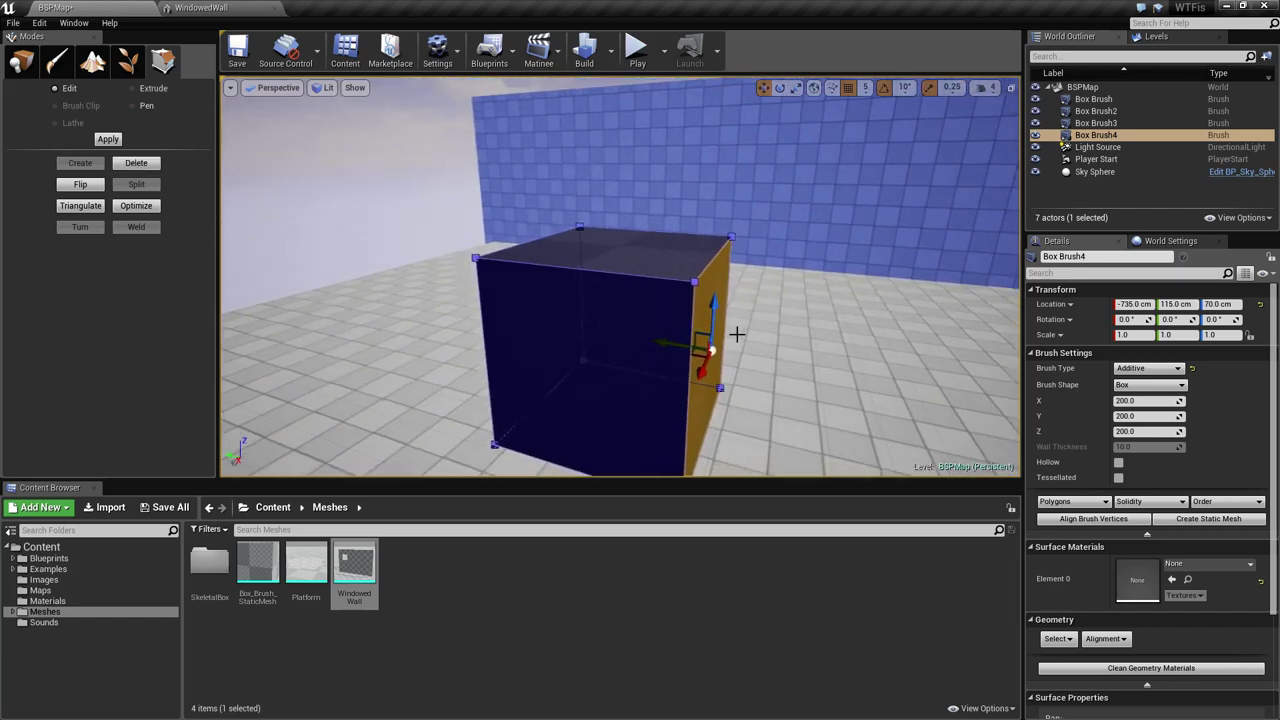
pyautogui.click(621, 252)
pyautogui.click(669, 336)
pyautogui.moveTo(669, 336); pyautogui.dragTo(805, 388, button='right')
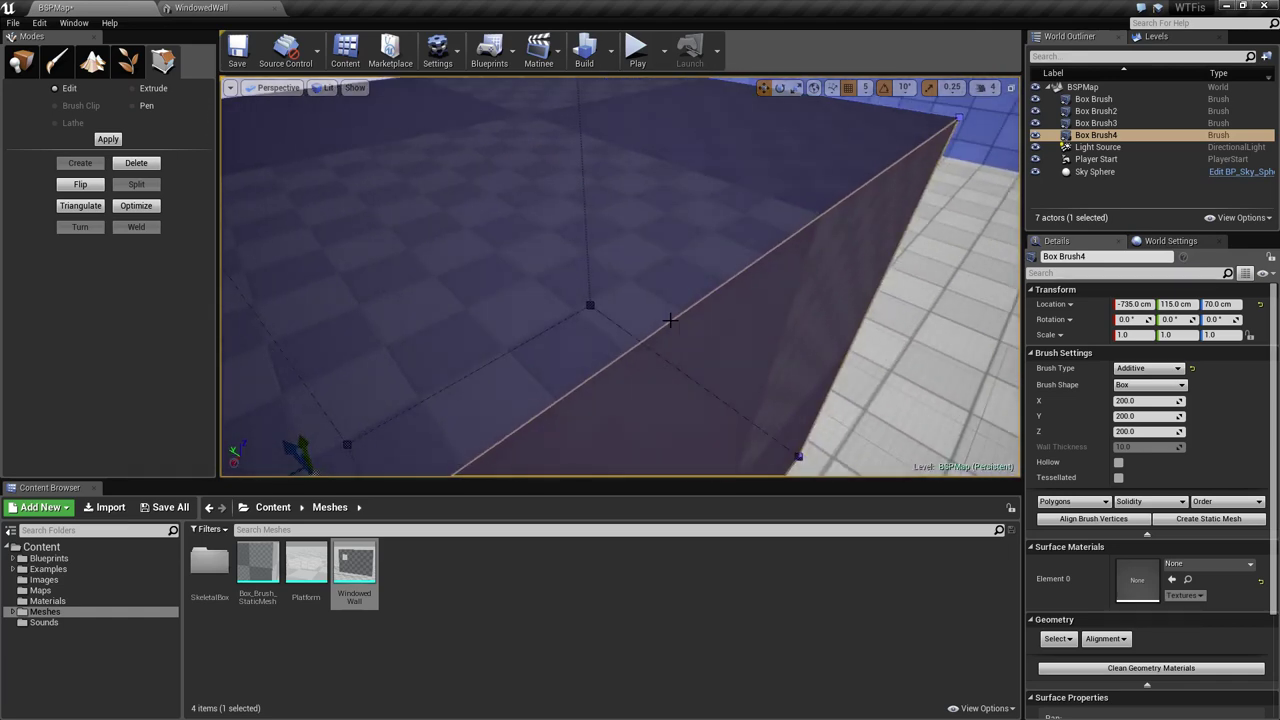
pyautogui.click(668, 323)
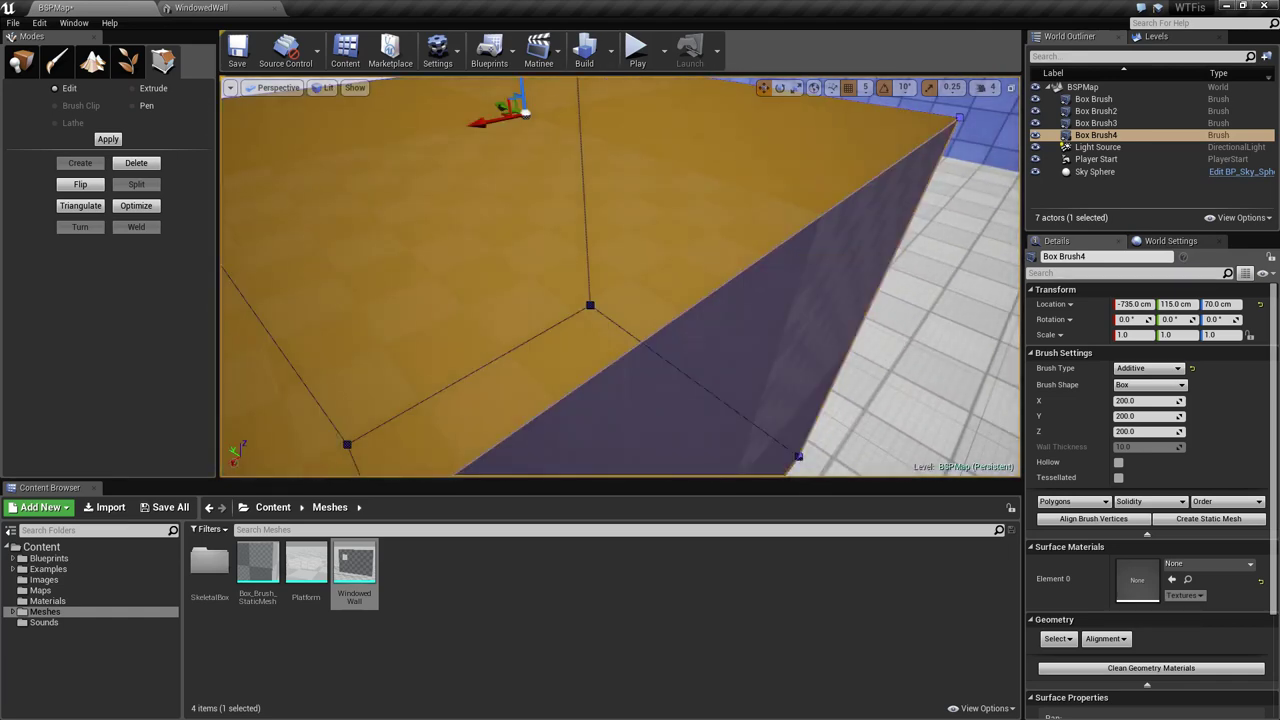
pyautogui.click(669, 324)
pyautogui.click(669, 322)
pyautogui.moveTo(698, 338); pyautogui.dragTo(752, 311, button='right')
pyautogui.press('w')
pyautogui.press('a')
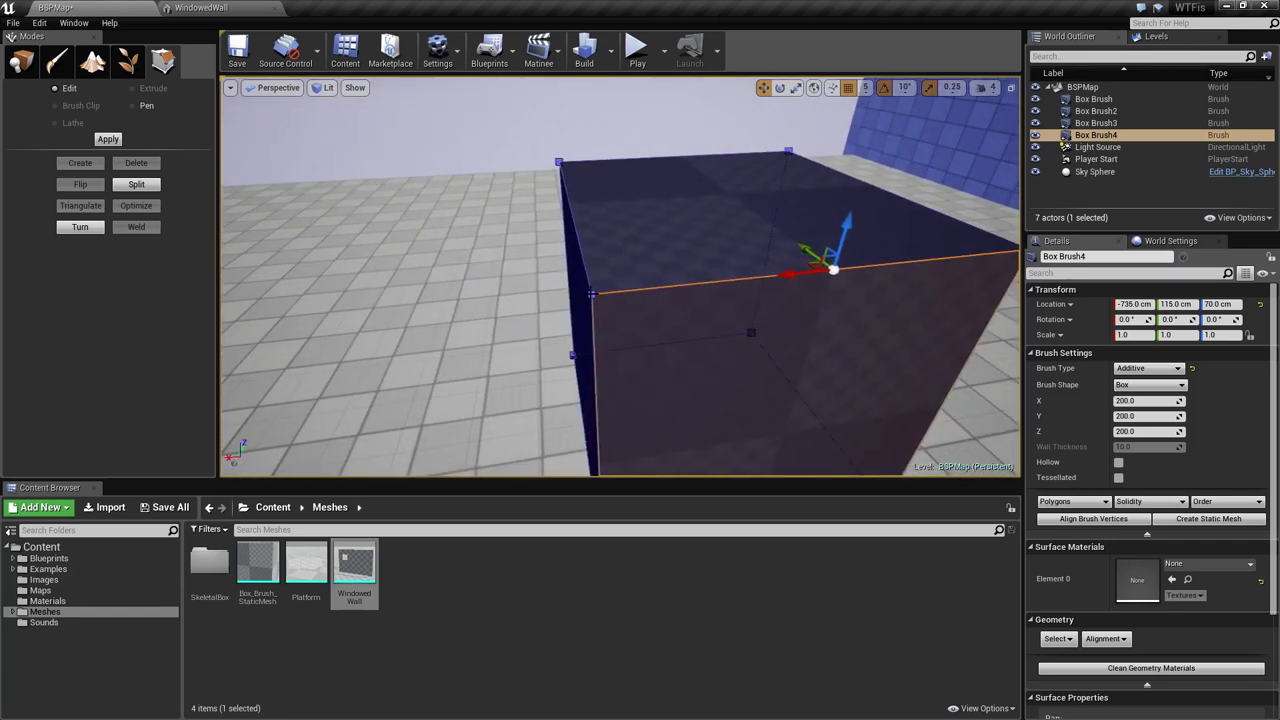
# - Select a single corner vertex on the top of the box brush
pyautogui.click(592, 294)
pyautogui.press('d')
pyautogui.moveTo(616, 310); pyautogui.dragTo(630, 281, button='right')
pyautogui.press('w')
pyautogui.press('a')
pyautogui.press('a')
pyautogui.moveTo(543, 312); pyautogui.dragTo(645, 318, button='right')
# - Select the top edge of the box brush's side face and raise it well above the rest of the box
pyautogui.click(400, 348)
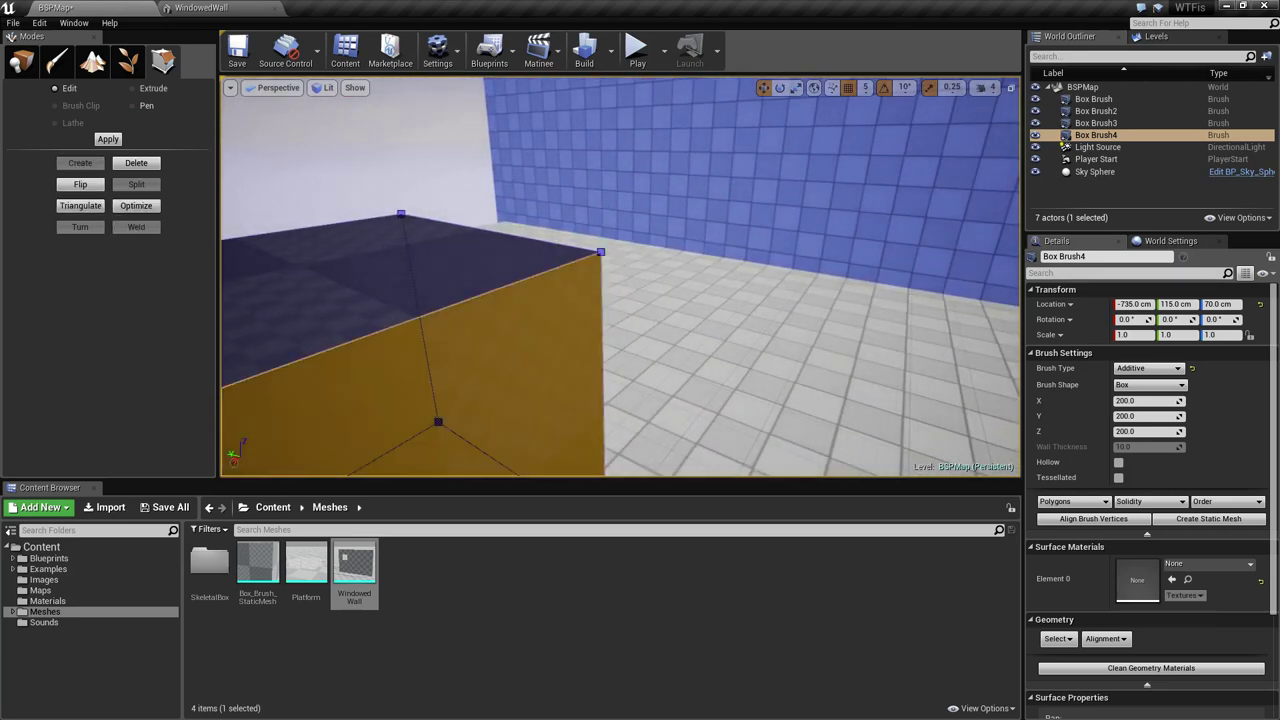
pyautogui.click(394, 325)
pyautogui.click(393, 331)
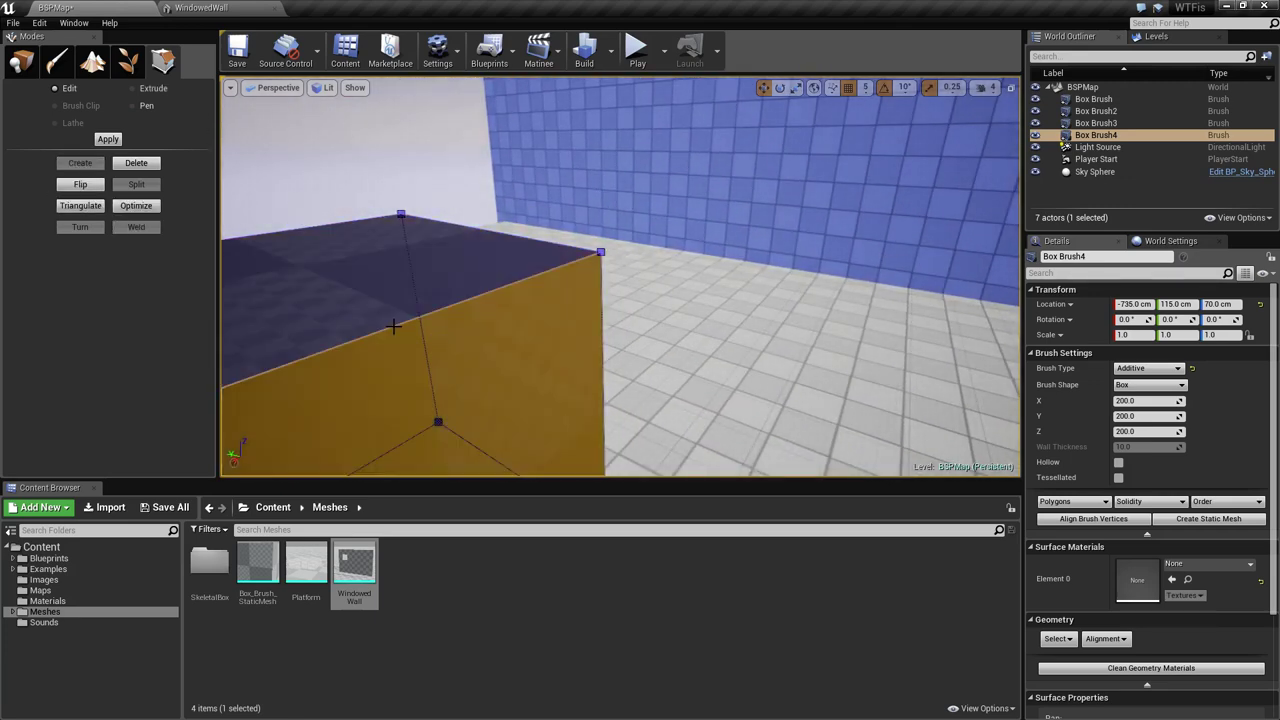
pyautogui.click(393, 326)
pyautogui.click(392, 330)
pyautogui.press('a')
pyautogui.moveTo(392, 330)
pyautogui.mouseDown(button='right')
pyautogui.moveTo(600, 338)
pyautogui.moveTo(390, 320)
pyautogui.mouseUp(button='right')
pyautogui.press('w')
pyautogui.moveTo(614, 331); pyautogui.dragTo(530, 282, button='right')
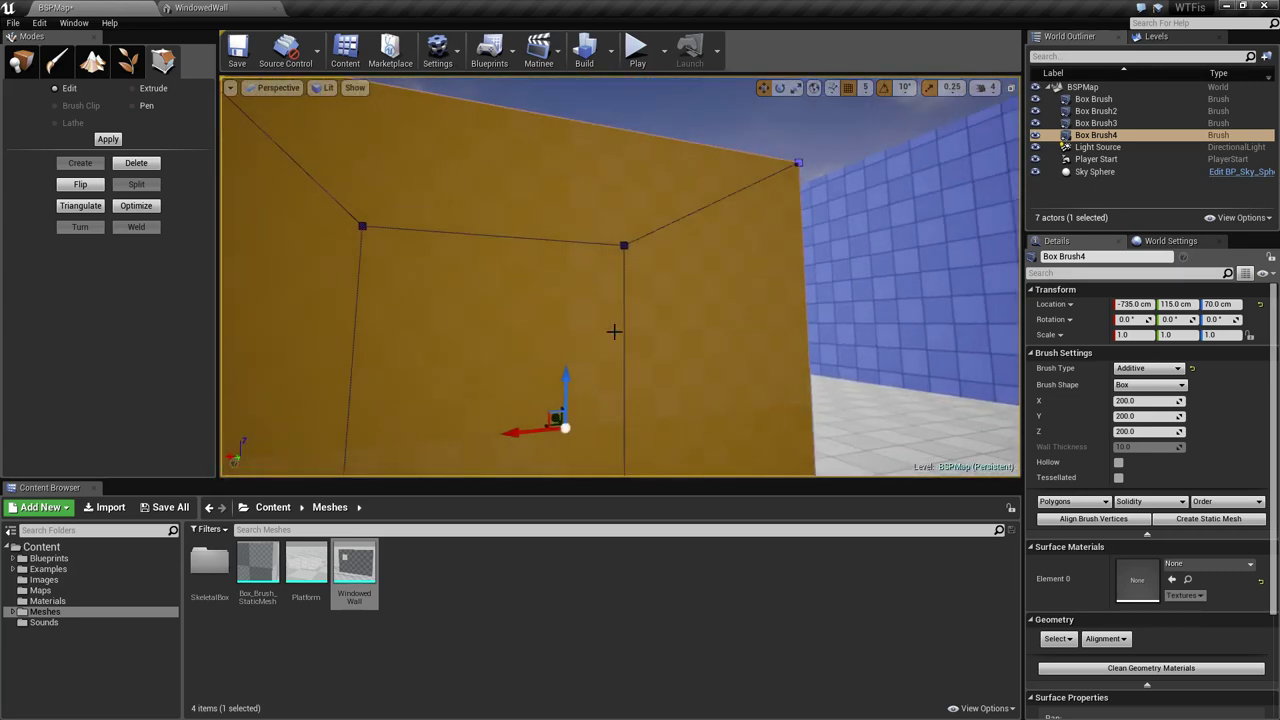
pyautogui.click(566, 119)
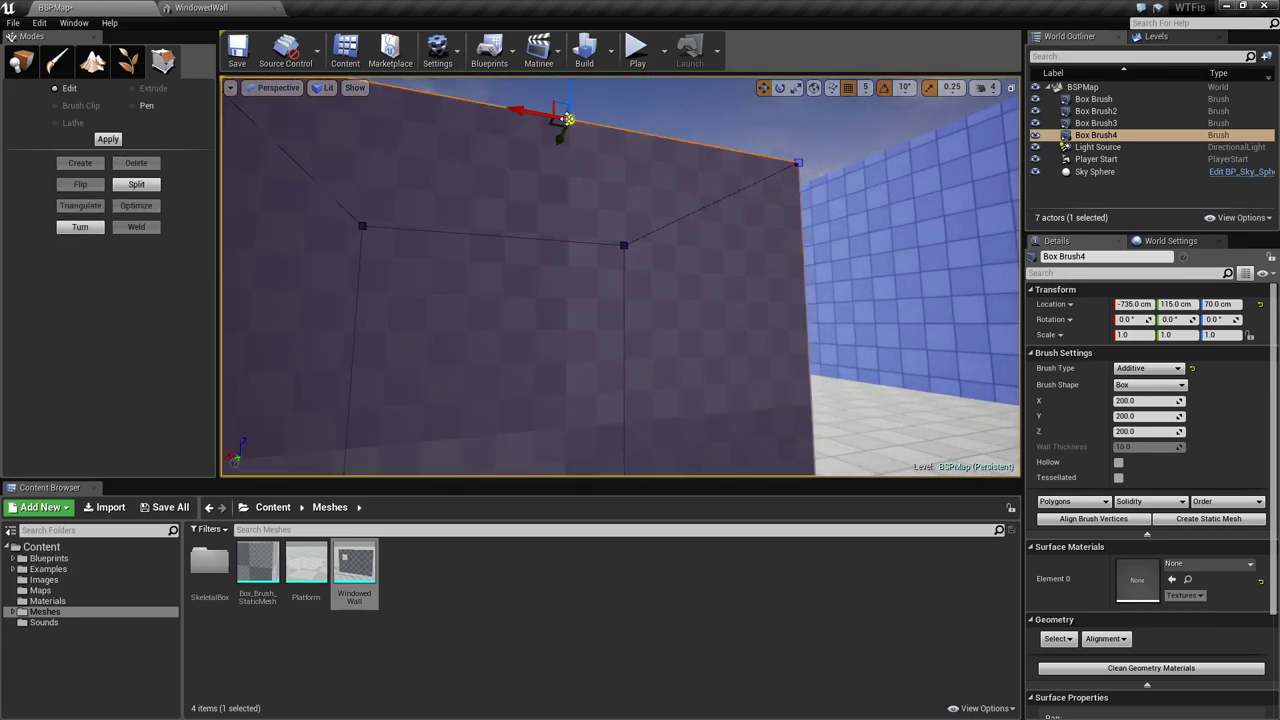
pyautogui.moveTo(688, 261); pyautogui.dragTo(550, 355, button='right')
pyautogui.scroll(-7, 671, 294)
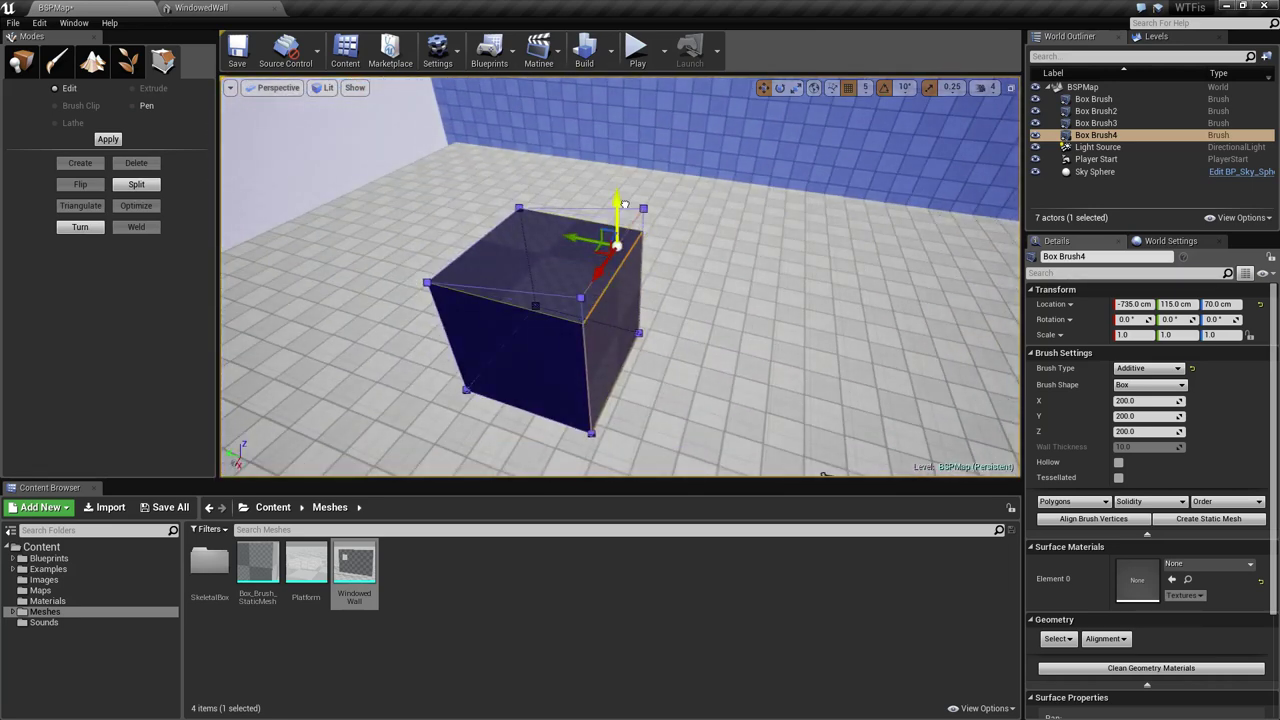
pyautogui.moveTo(585, 91); pyautogui.dragTo(585, 91)
# - Select the side face below the raised edge and pull it outward to lengthen the brush
pyautogui.moveTo(608, 215)
pyautogui.mouseDown(button='right')
pyautogui.moveTo(610, 275)
pyautogui.moveTo(608, 245)
pyautogui.mouseUp(button='right')
pyautogui.click(612, 240)
pyautogui.moveTo(664, 382); pyautogui.dragTo(605, 326, button='right')
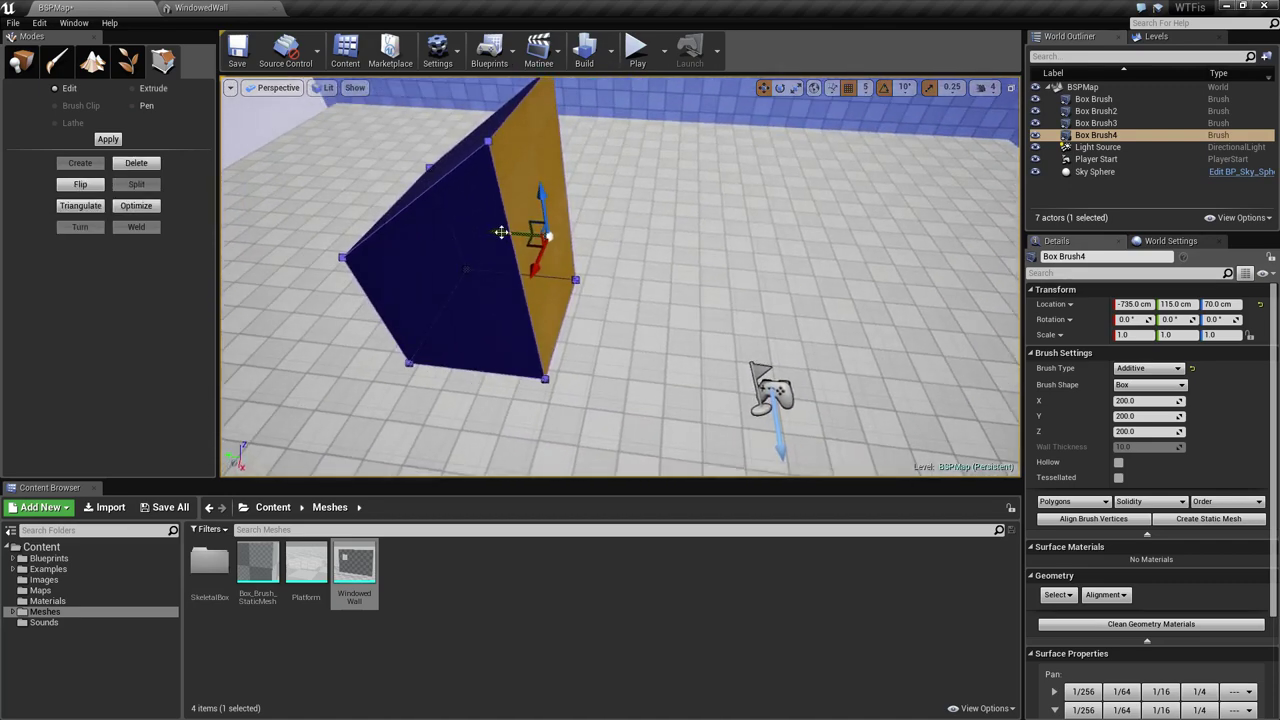
pyautogui.moveTo(501, 232)
pyautogui.mouseDown()
pyautogui.moveTo(554, 250)
pyautogui.moveTo(814, 267)
pyautogui.mouseUp()
# - Lower the top edge at the short end of the brush to floor level, forming a ramp
pyautogui.moveTo(814, 267); pyautogui.dragTo(760, 267, button='right')
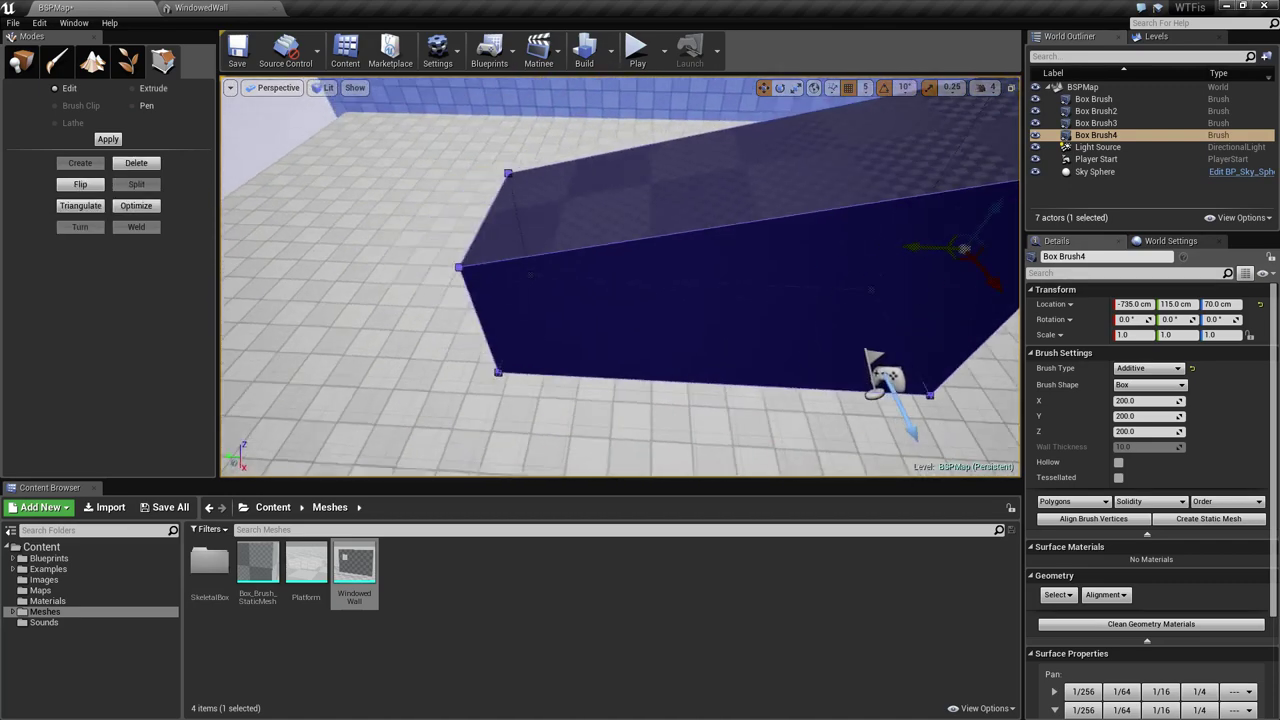
pyautogui.moveTo(669, 275); pyautogui.dragTo(780, 278, button='right')
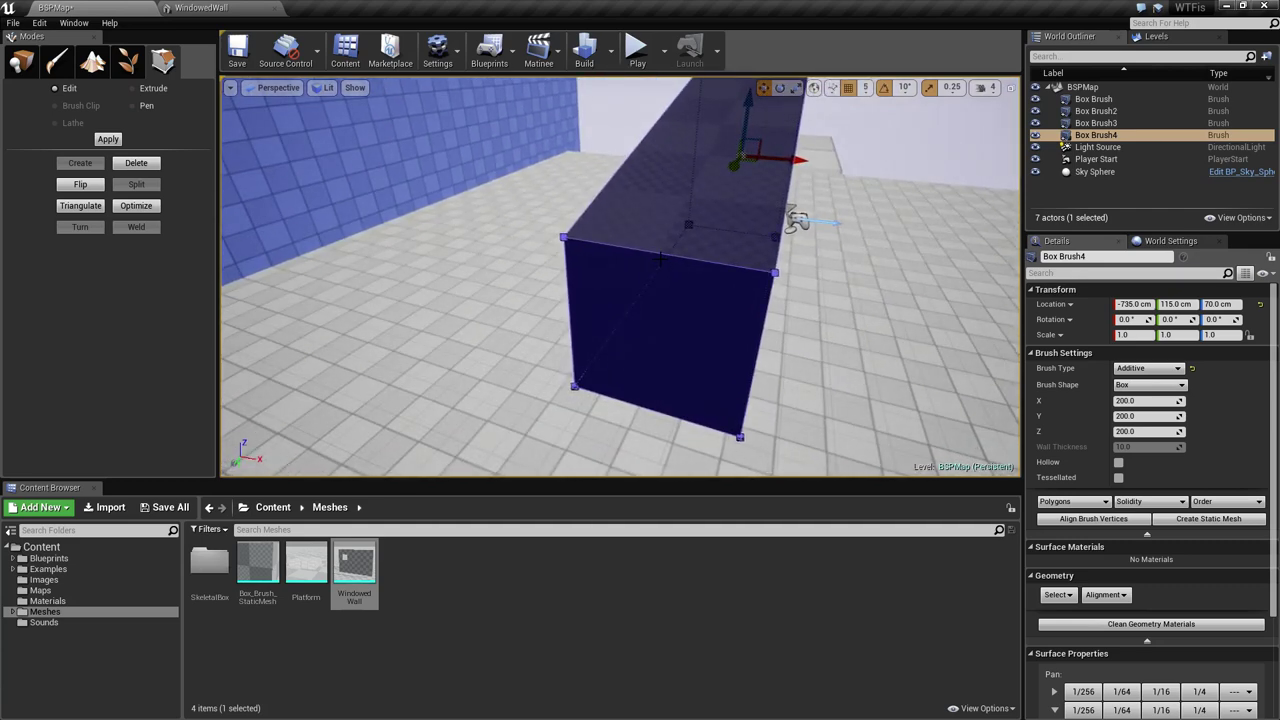
pyautogui.click(657, 253)
pyautogui.moveTo(659, 206); pyautogui.dragTo(658, 373)
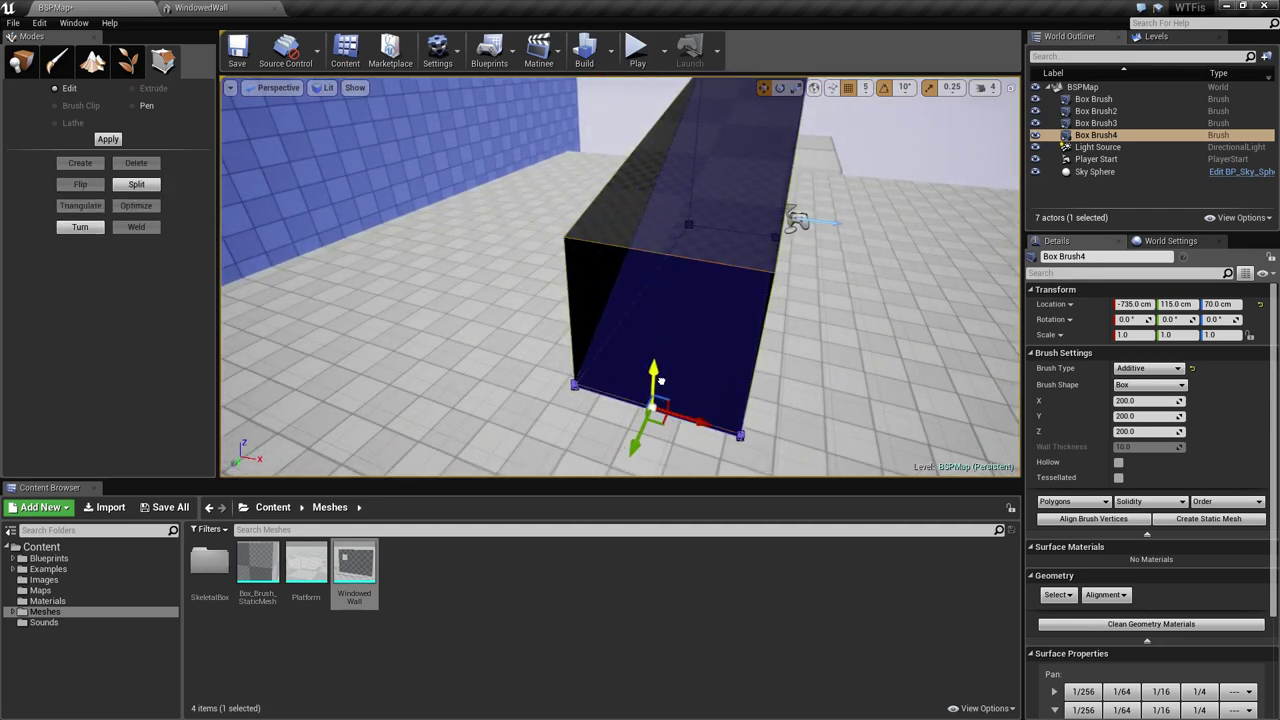
pyautogui.moveTo(914, 357)
pyautogui.mouseDown(button='right')
pyautogui.moveTo(890, 357)
pyautogui.moveTo(914, 354)
pyautogui.mouseUp(button='right')
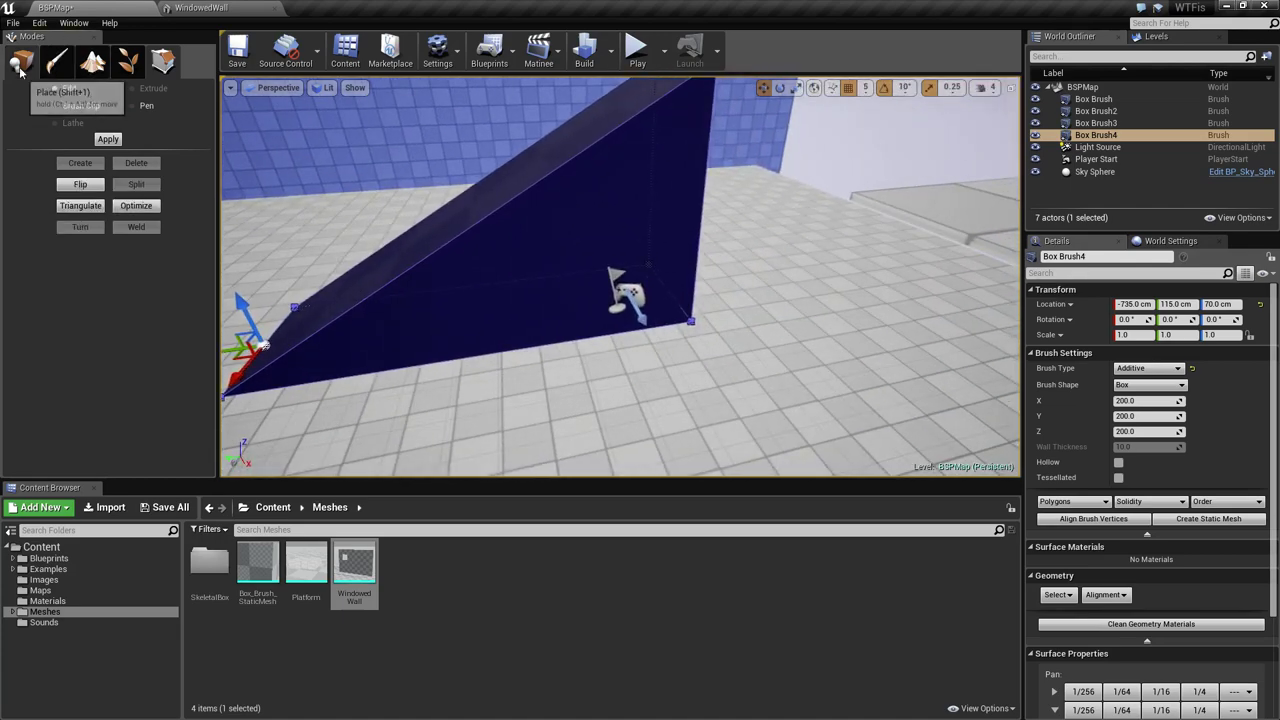
# - Switch to Place mode and apply Select Matching Brush to the ramp's surfaces
pyautogui.click(22, 63)
pyautogui.moveTo(540, 270)
pyautogui.mouseDown(button='right')
pyautogui.moveTo(600, 290)
pyautogui.moveTo(720, 280)
pyautogui.moveTo(570, 288)
pyautogui.mouseUp(button='right')
pyautogui.click(1066, 503)
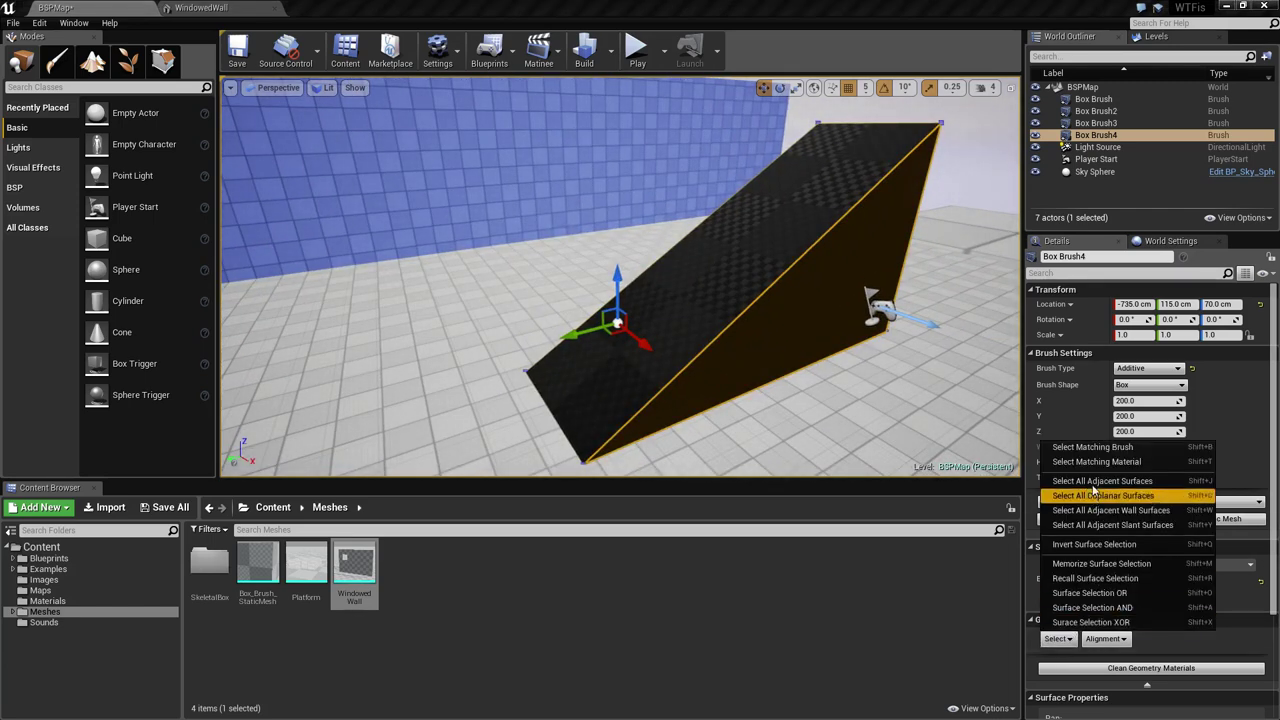
pyautogui.click(1090, 447)
# - Move the ramp brush along the X axis to -285 cm
pyautogui.moveTo(612, 243); pyautogui.dragTo(676, 262, button='right')
pyautogui.press('s')
pyautogui.click(546, 271)
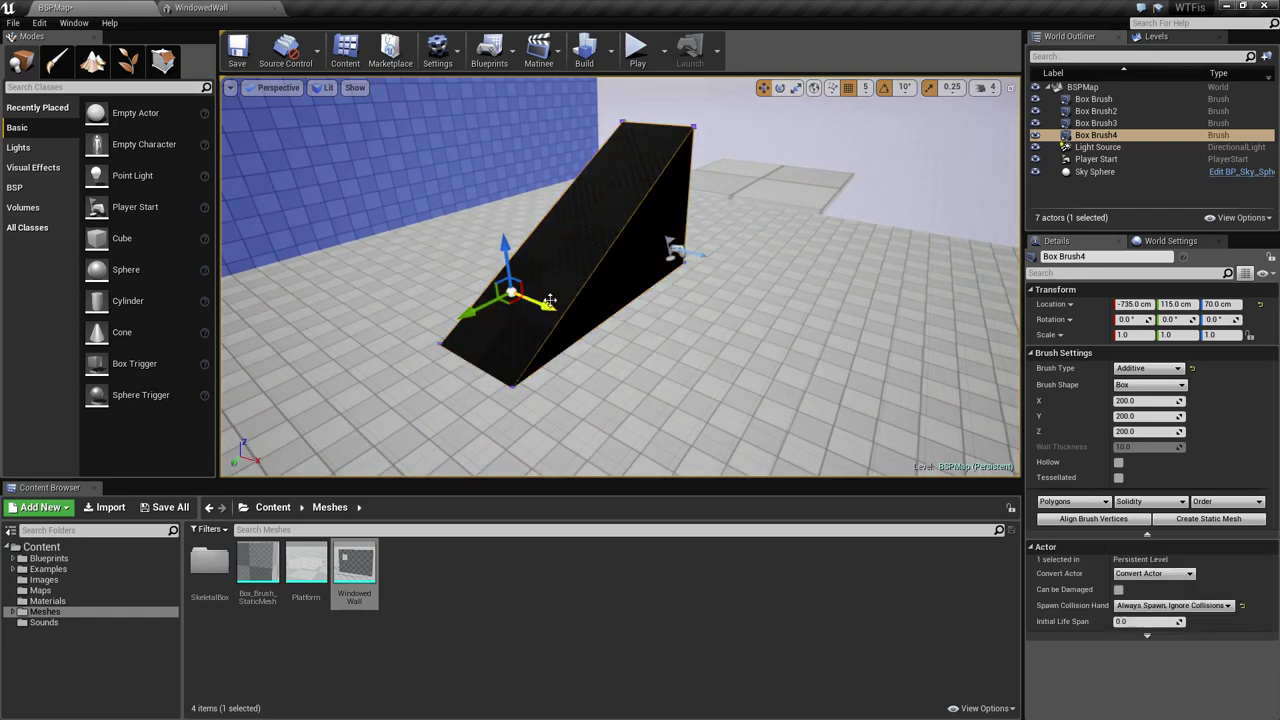
pyautogui.moveTo(550, 300); pyautogui.dragTo(866, 358)
# - Rotate the ramp brush 90° about the Z axis and move it to X 235 cm, Y -315 cm
pyautogui.press('a')
pyautogui.moveTo(666, 317)
pyautogui.mouseDown(button='right')
pyautogui.moveTo(800, 325)
pyautogui.moveTo(806, 300)
pyautogui.mouseUp(button='right')
pyautogui.press('r')
pyautogui.press('e')
pyautogui.moveTo(648, 394); pyautogui.dragTo(545, 394)
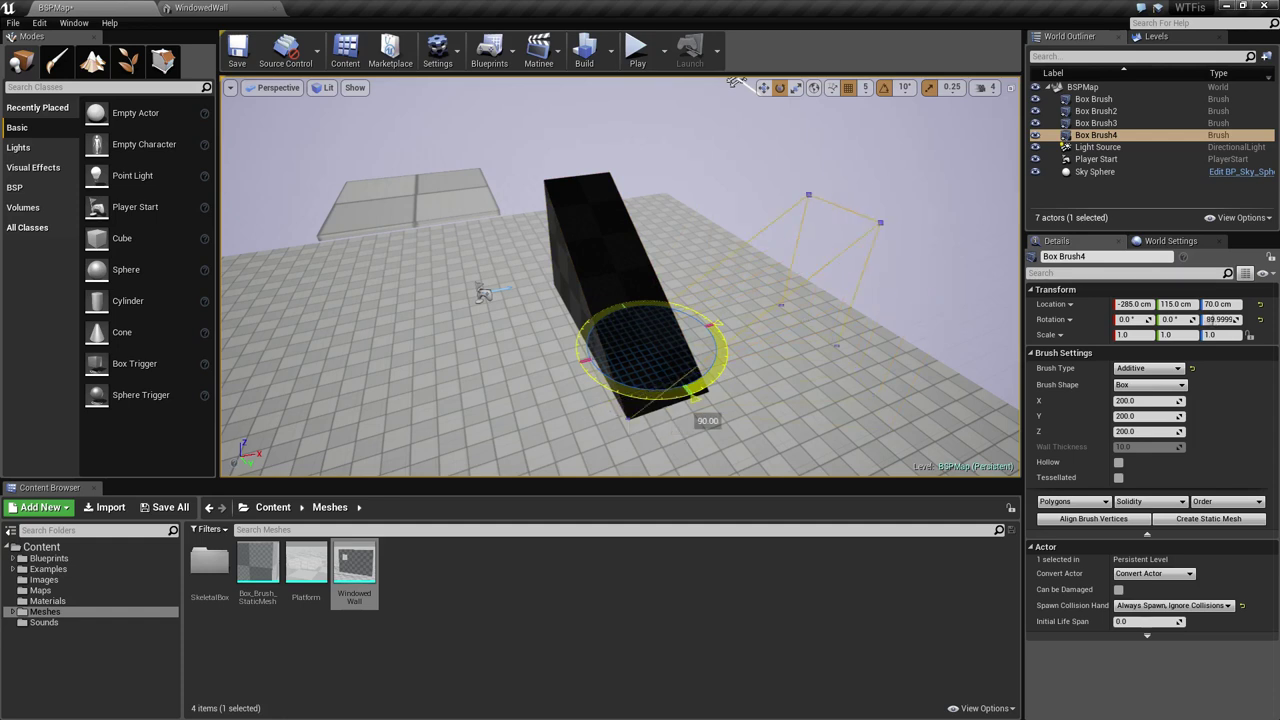
pyautogui.press('w')
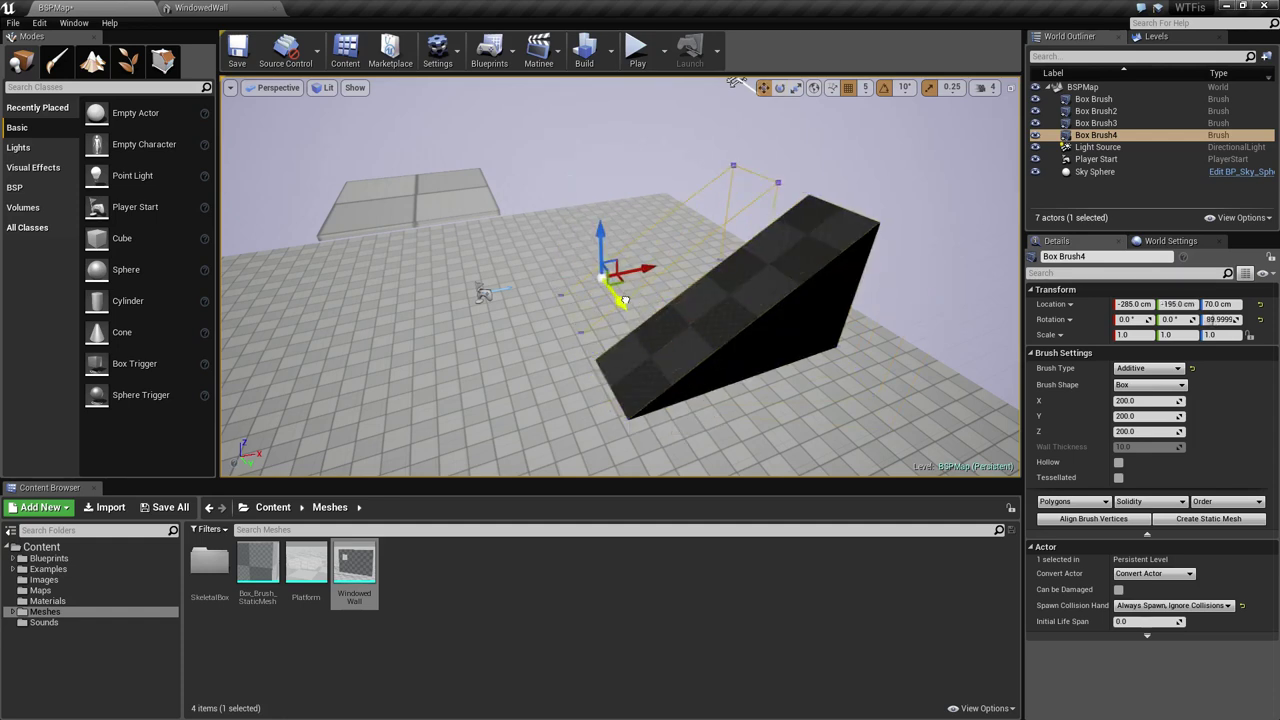
pyautogui.moveTo(624, 300)
pyautogui.mouseDown()
pyautogui.moveTo(606, 283)
pyautogui.moveTo(794, 222)
pyautogui.moveTo(768, 226)
pyautogui.mouseUp()
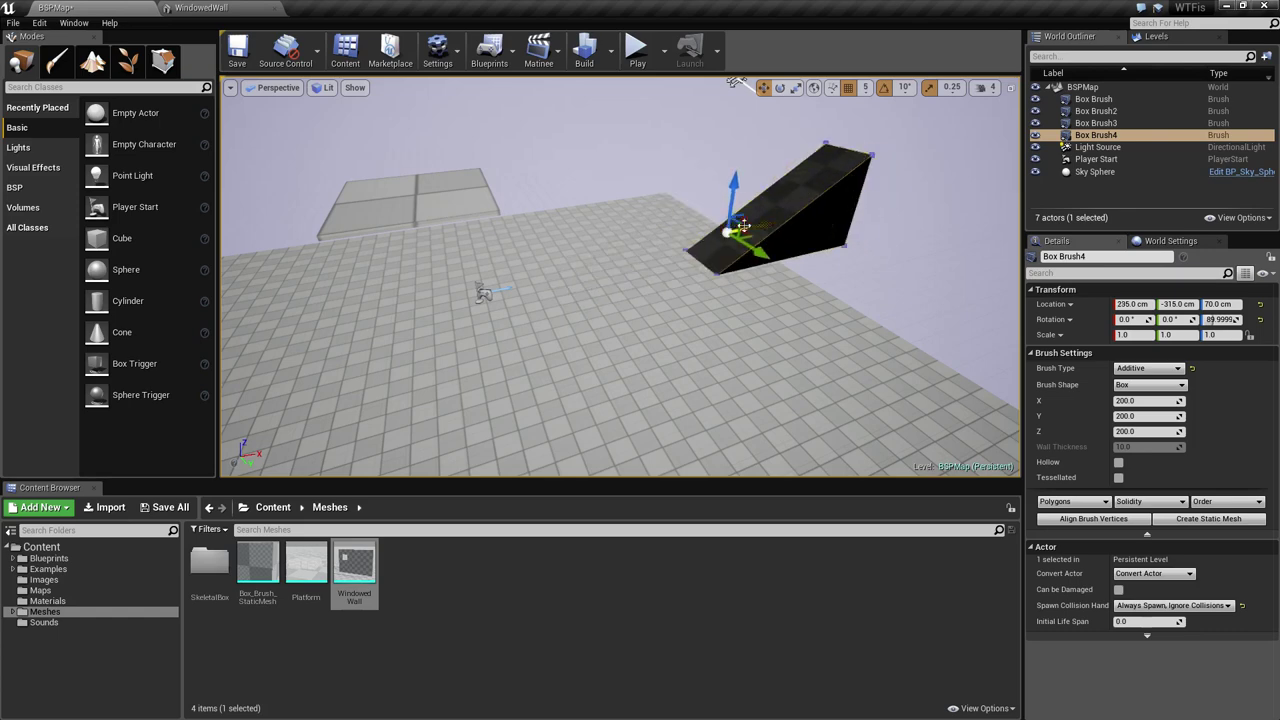
# - Play the level, run the character up the ramp, and stop the session
pyautogui.click(637, 52)
pyautogui.press('w')
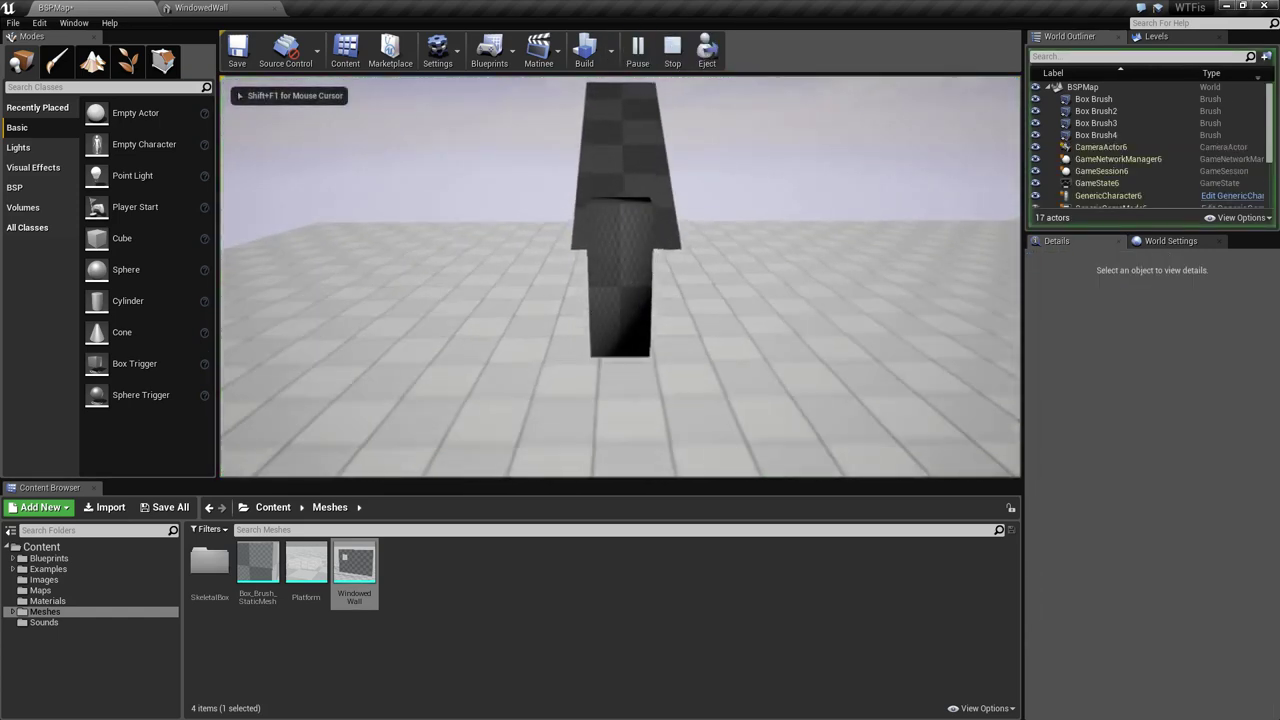
pyautogui.press('w')
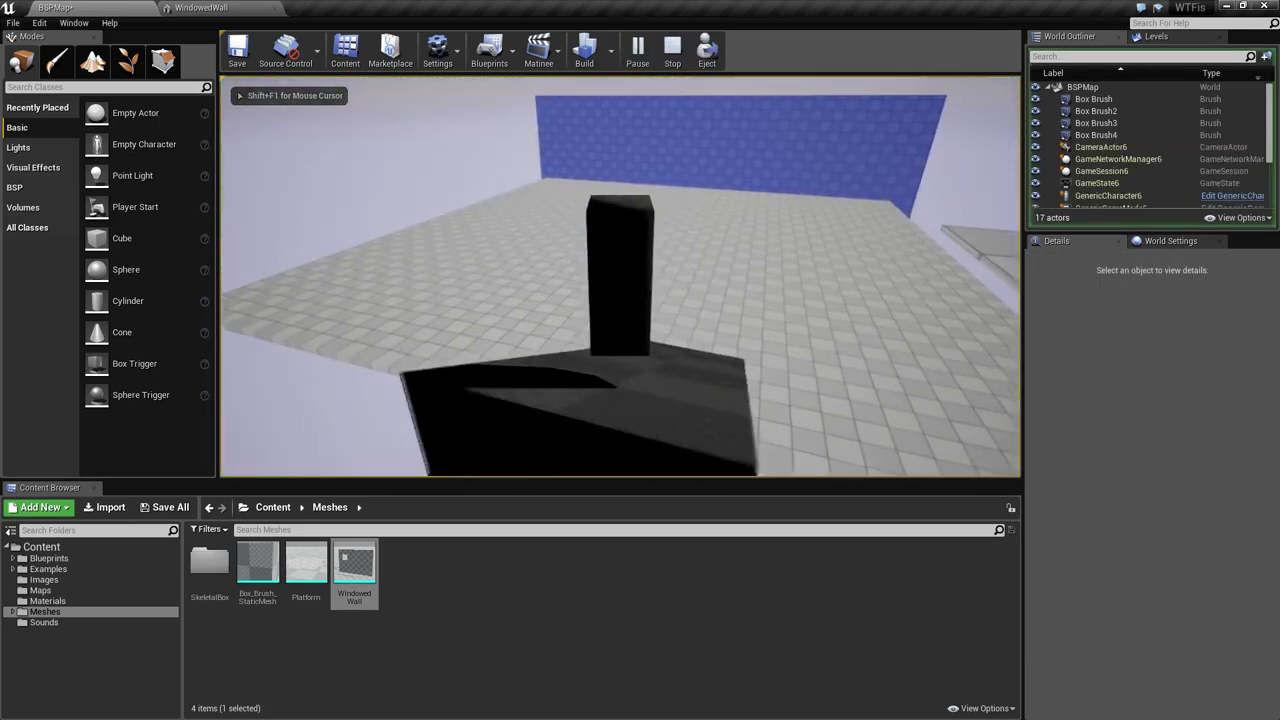
pyautogui.press('Escape')
# - Switch to Geometry Editing mode and triangulate the ramp brush's polygons
pyautogui.moveTo(491, 428); pyautogui.dragTo(370, 420, button='right')
pyautogui.click(163, 62)
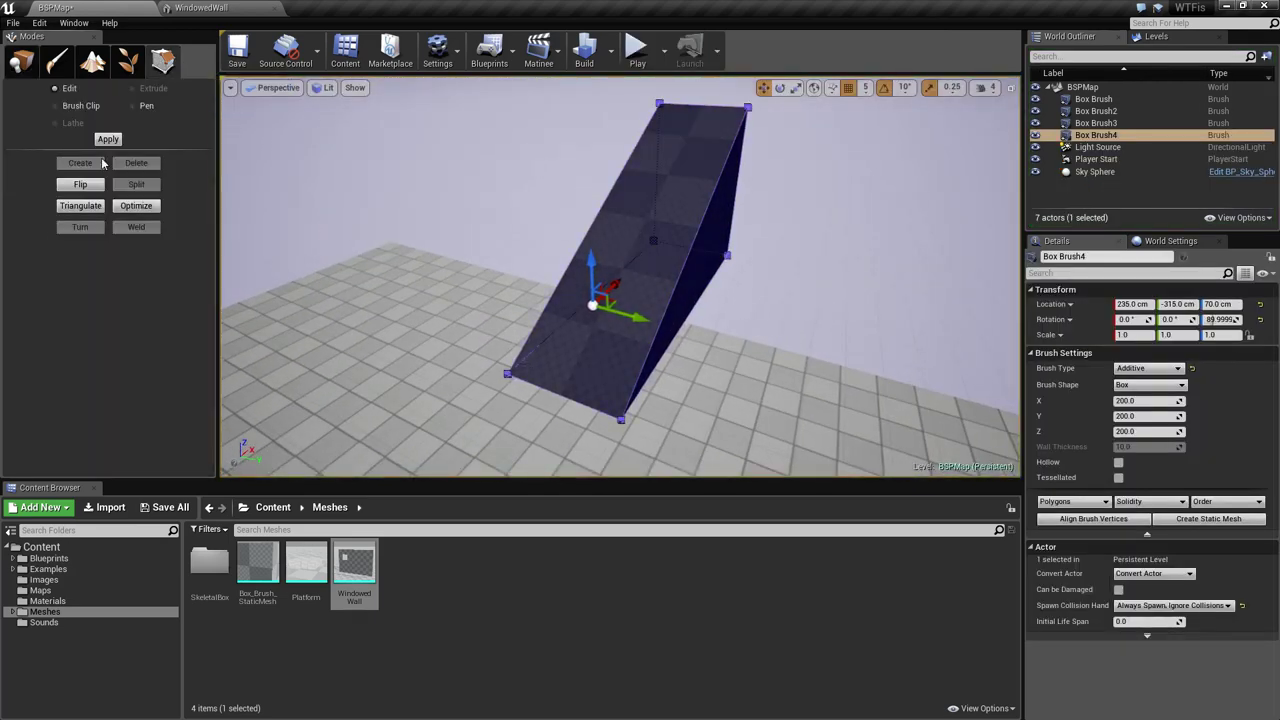
pyautogui.click(90, 206)
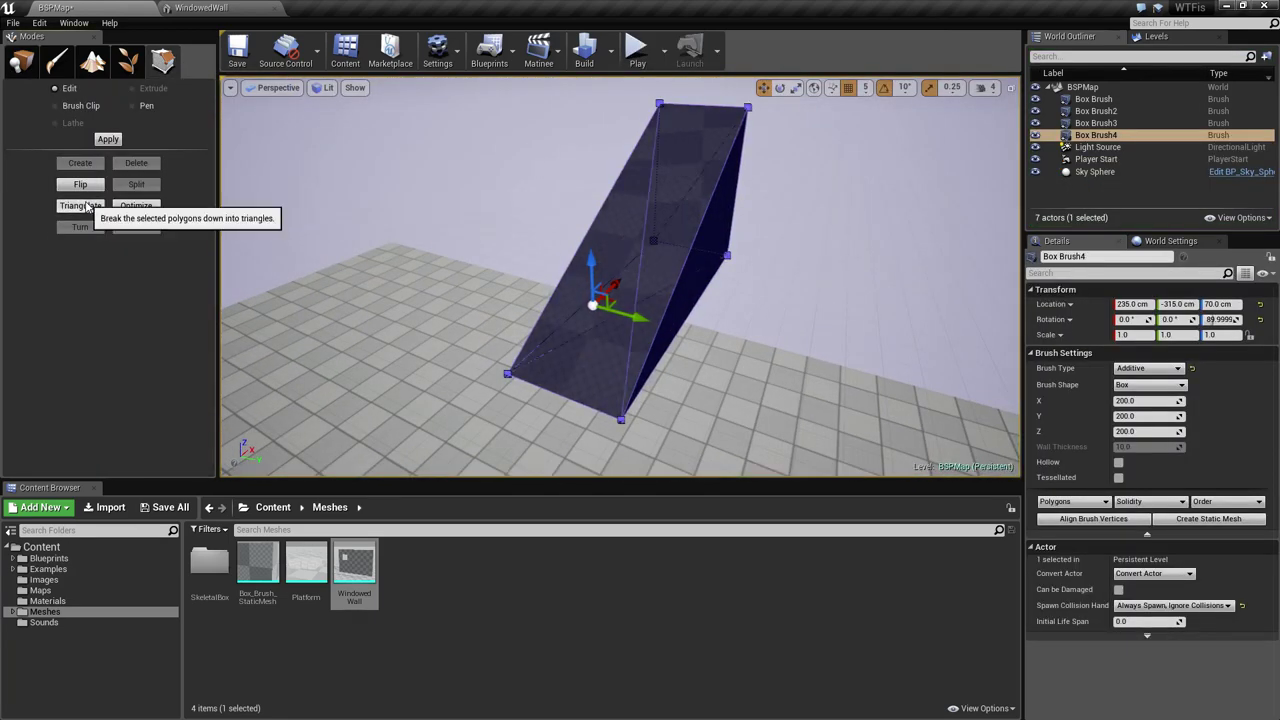
# - Select the ramp's side face, flip its normal and flip it back
pyautogui.moveTo(690, 339); pyautogui.dragTo(595, 335, button='right')
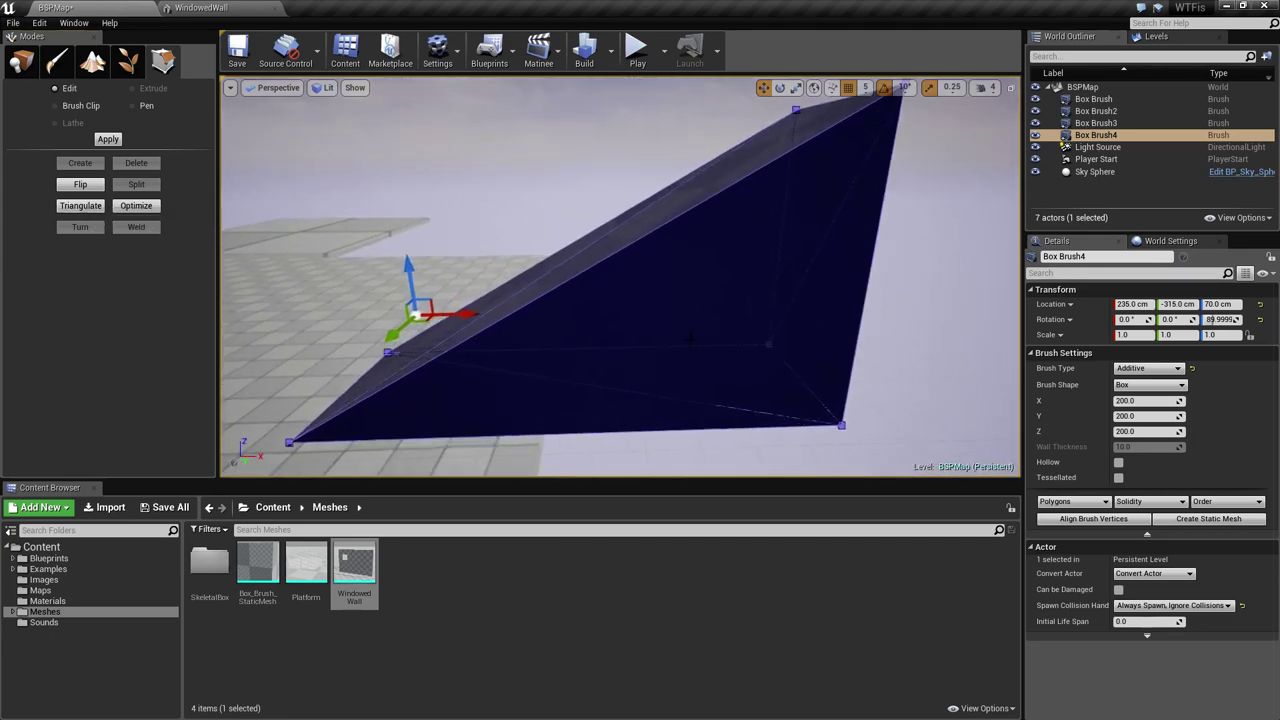
pyautogui.click(690, 339)
pyautogui.moveTo(703, 339); pyautogui.dragTo(430, 325, button='right')
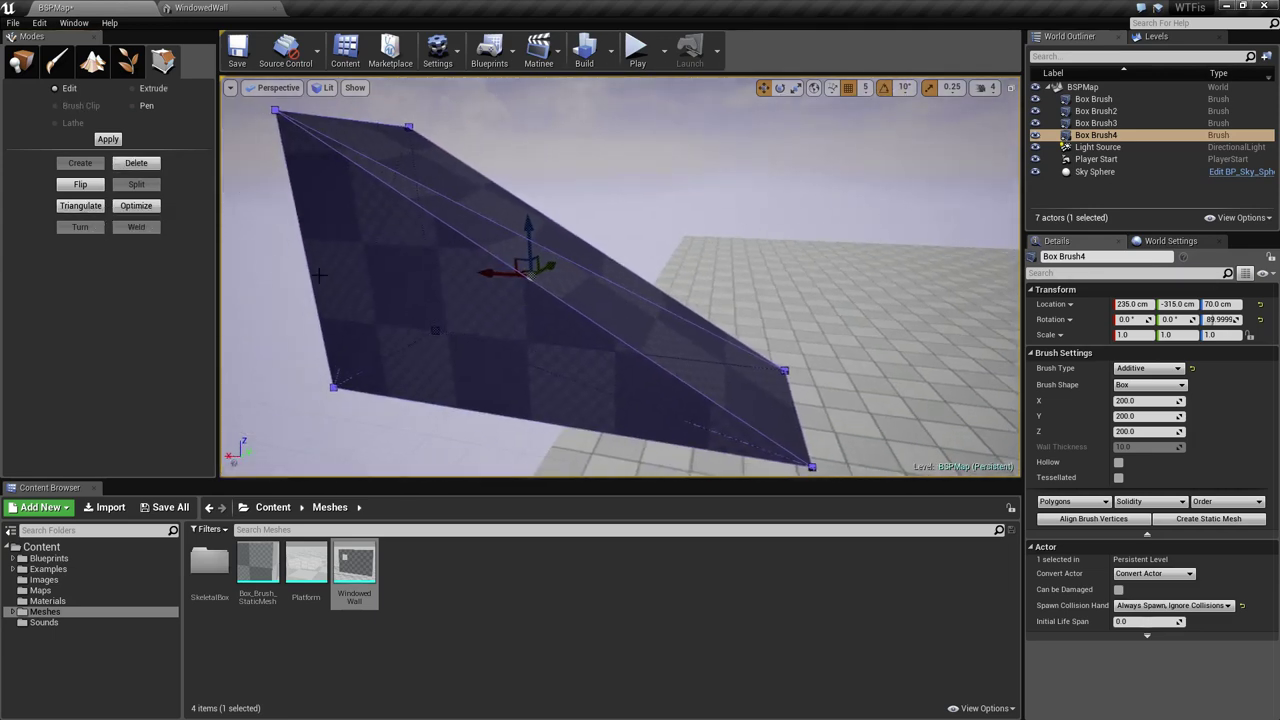
pyautogui.click(85, 188)
pyautogui.click(85, 191)
# - Set the geometry tool to Extrude with local coordinates for the ramp's side face, checking the Pen settings in between
pyautogui.moveTo(551, 251); pyautogui.dragTo(740, 252, button='right')
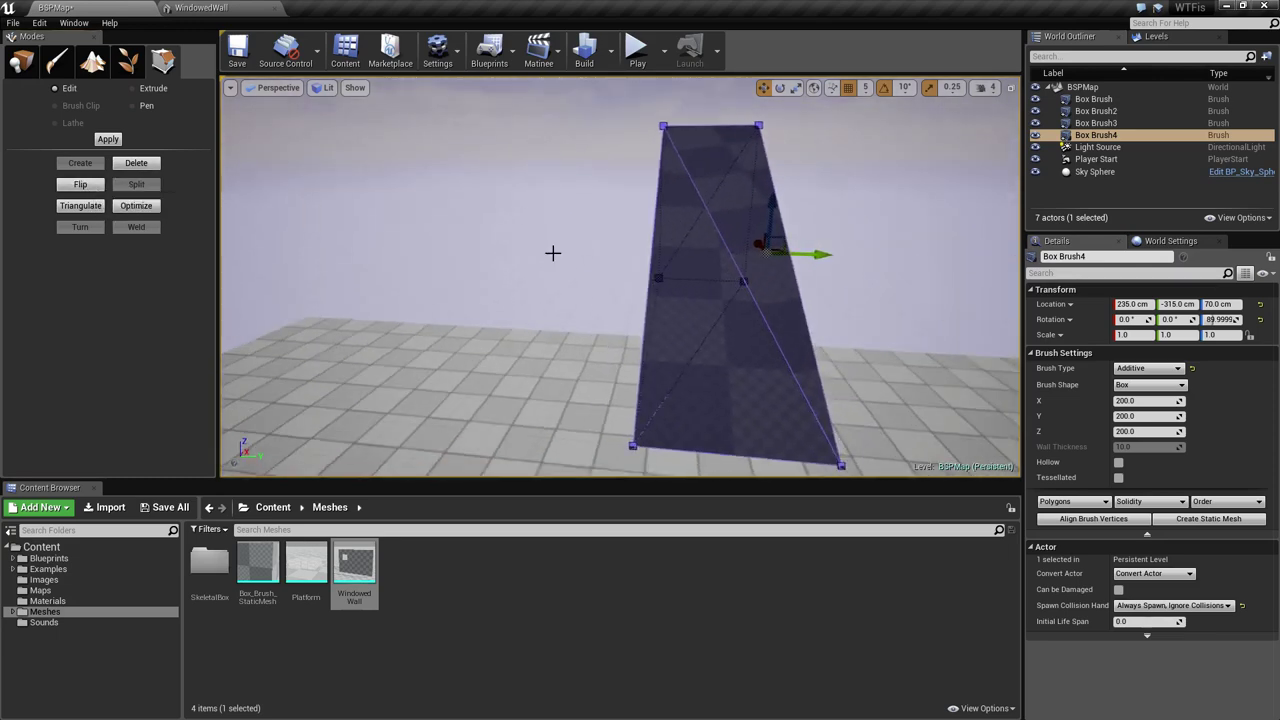
pyautogui.click(134, 90)
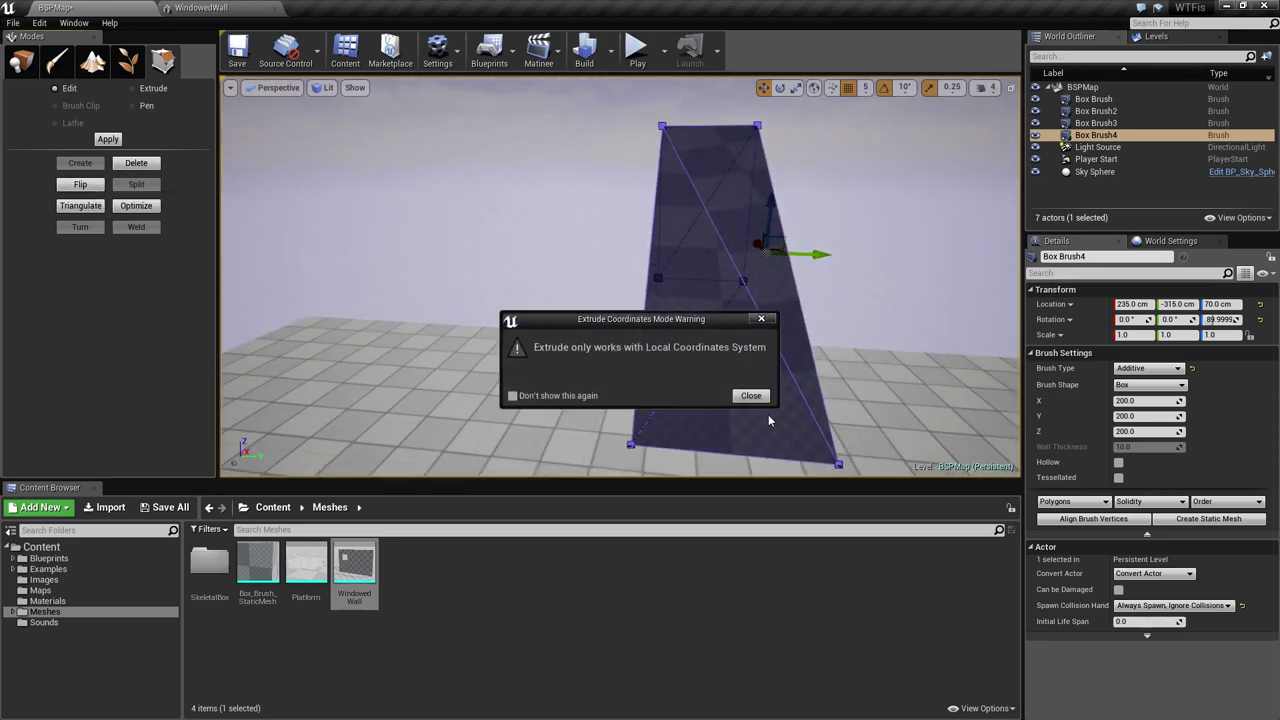
pyautogui.click(750, 395)
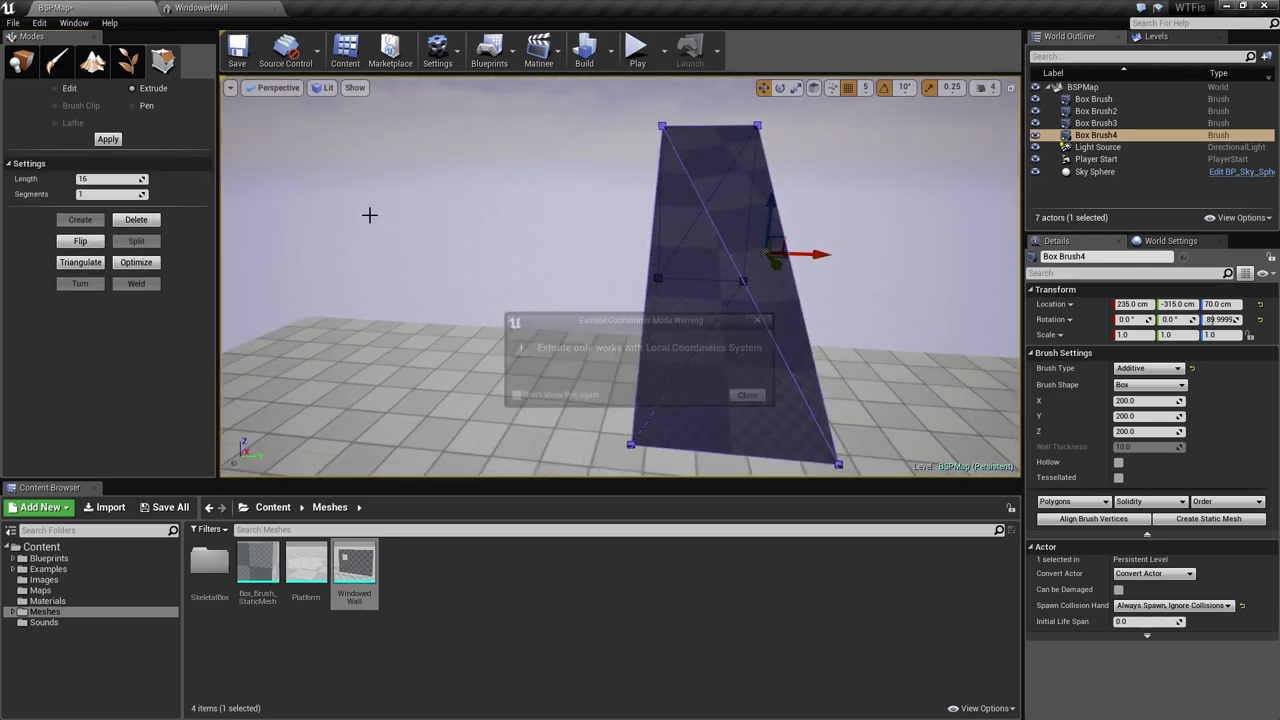
pyautogui.click(145, 106)
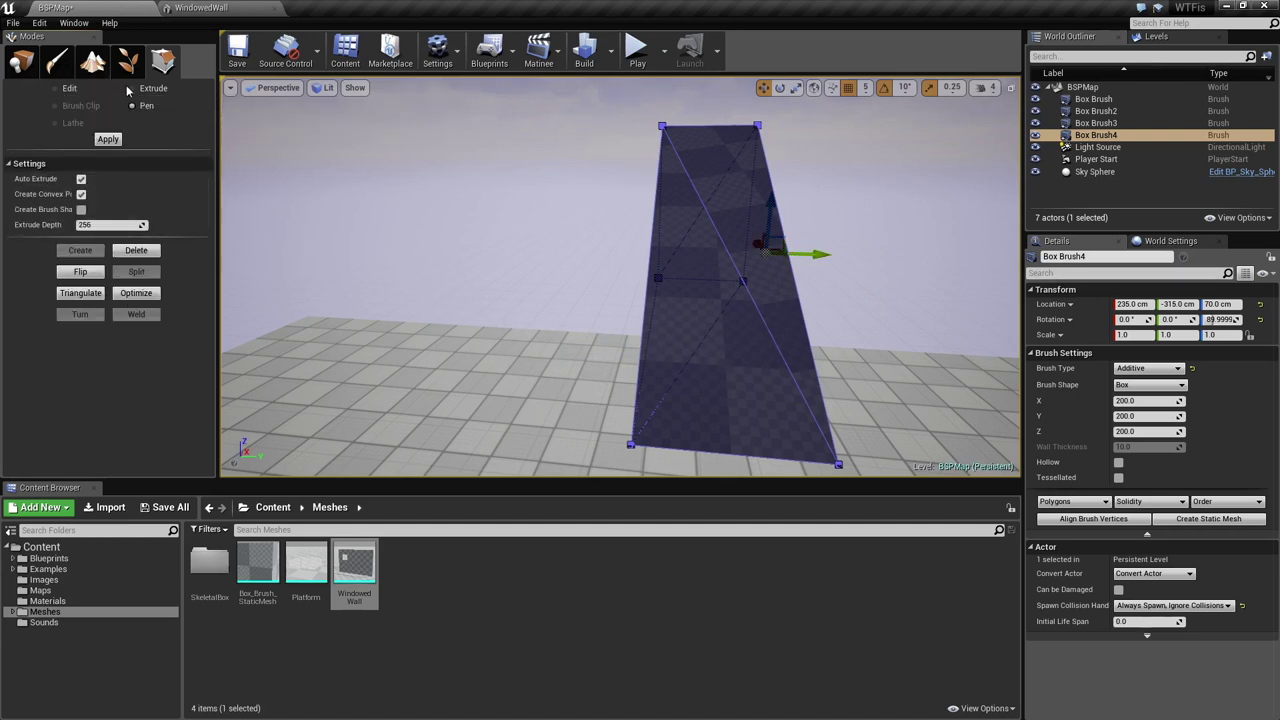
pyautogui.click(142, 90)
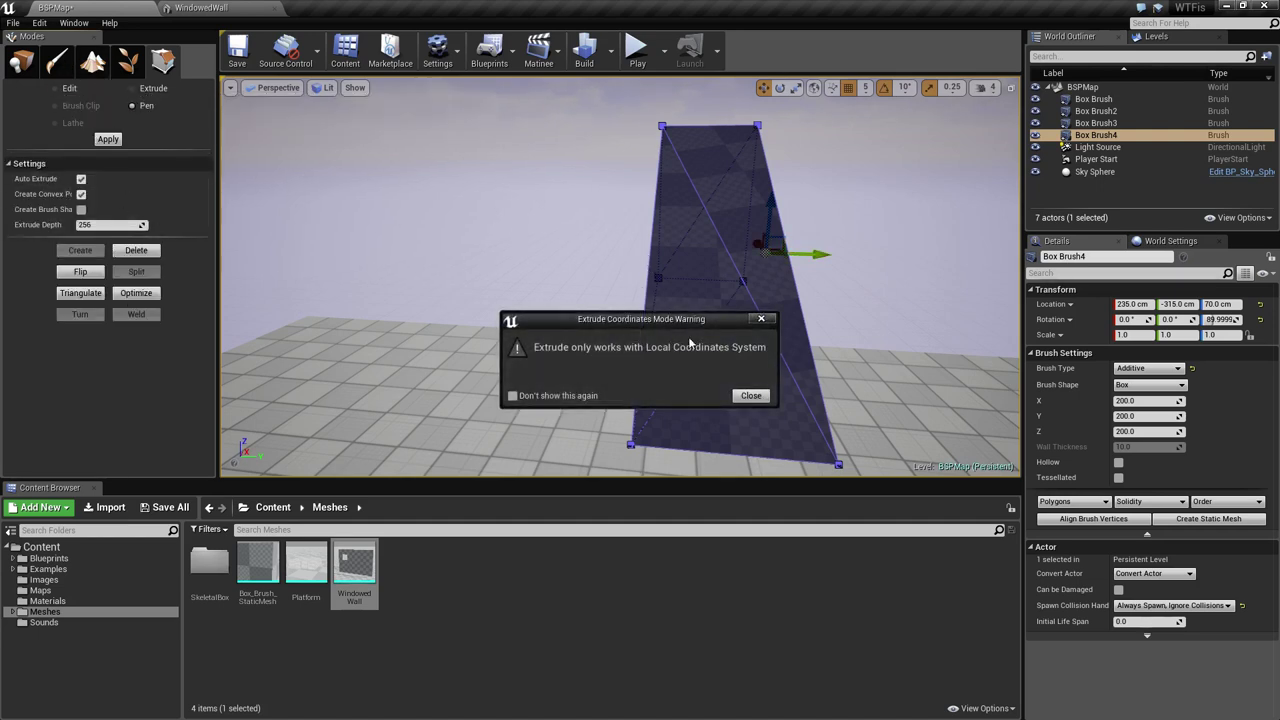
pyautogui.click(751, 396)
# - Extrude the ramp's side face outward twice, away from the sloped surface
pyautogui.moveTo(454, 310); pyautogui.dragTo(260, 314, button='right')
pyautogui.moveTo(540, 280); pyautogui.dragTo(606, 280, button='right')
pyautogui.moveTo(633, 252); pyautogui.dragTo(706, 274)
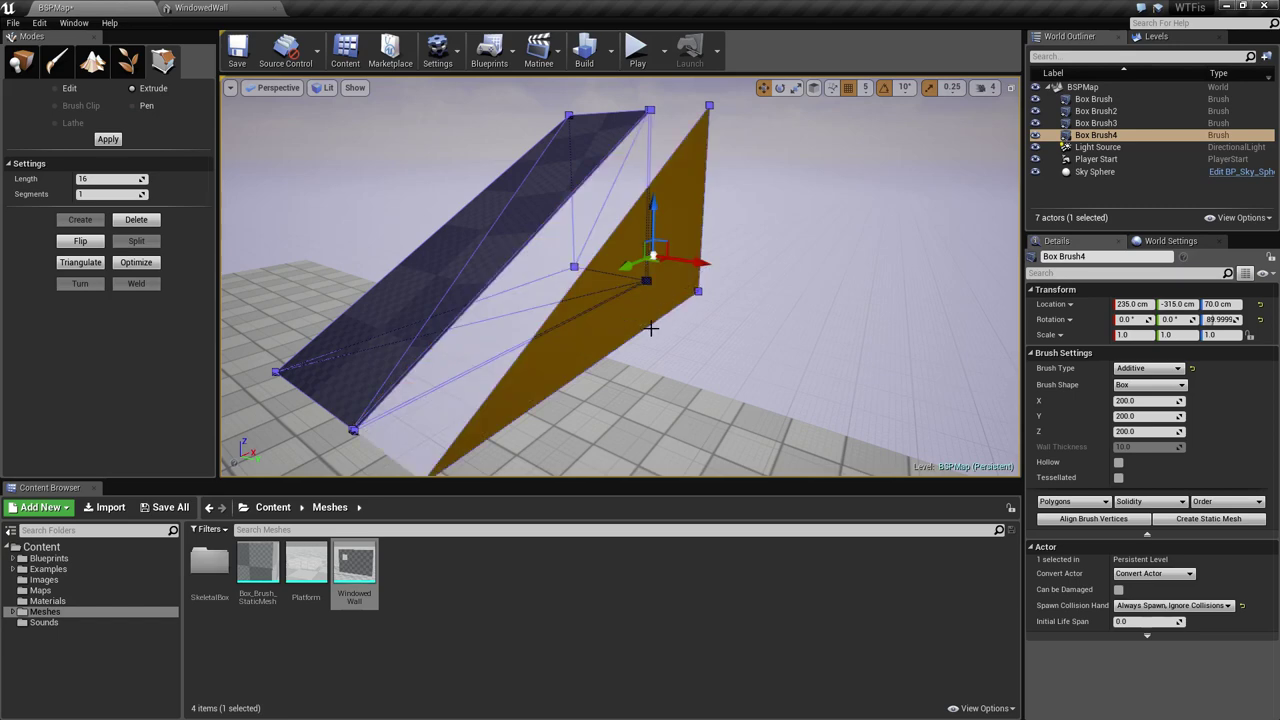
pyautogui.moveTo(651, 329); pyautogui.dragTo(775, 325, button='right')
pyautogui.moveTo(702, 204); pyautogui.dragTo(806, 206)
pyautogui.moveTo(780, 250); pyautogui.dragTo(620, 252, button='right')
pyautogui.moveTo(780, 346); pyautogui.dragTo(829, 346, button='right')
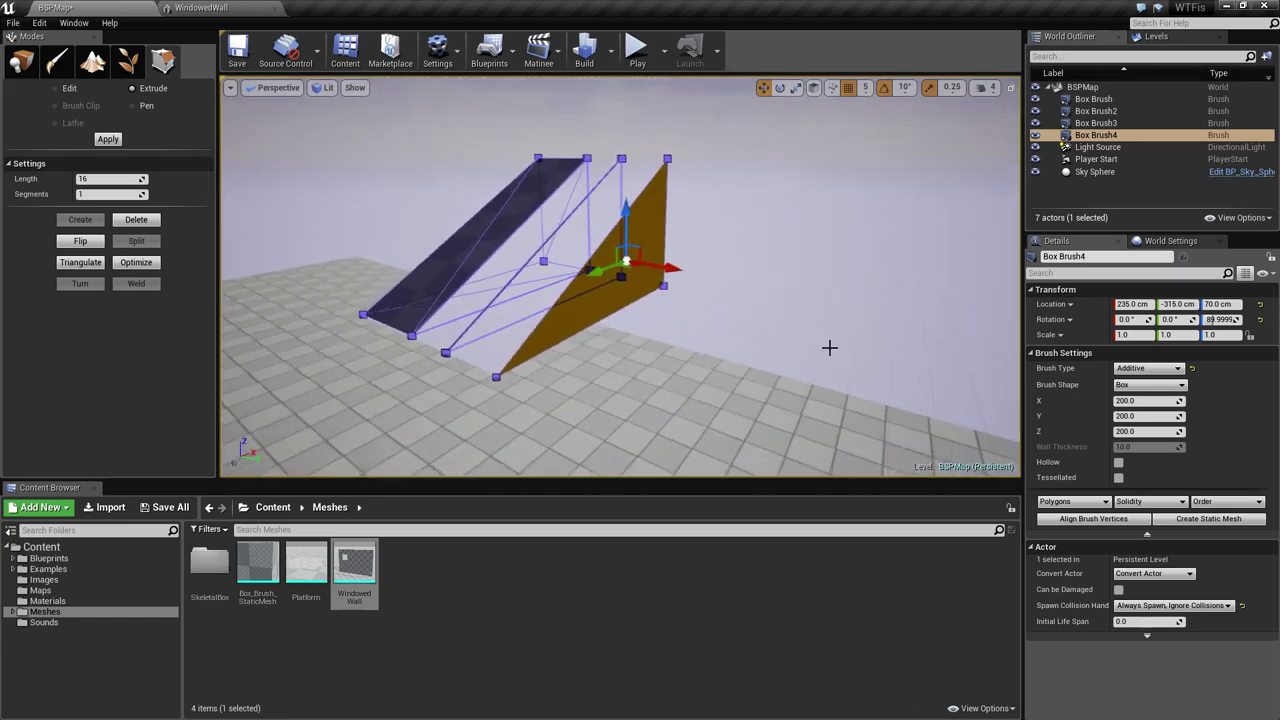
# - Undo both extrusions of the ramp's side face
pyautogui.click(786, 365)
pyautogui.hotkey('ctrl', 'z')
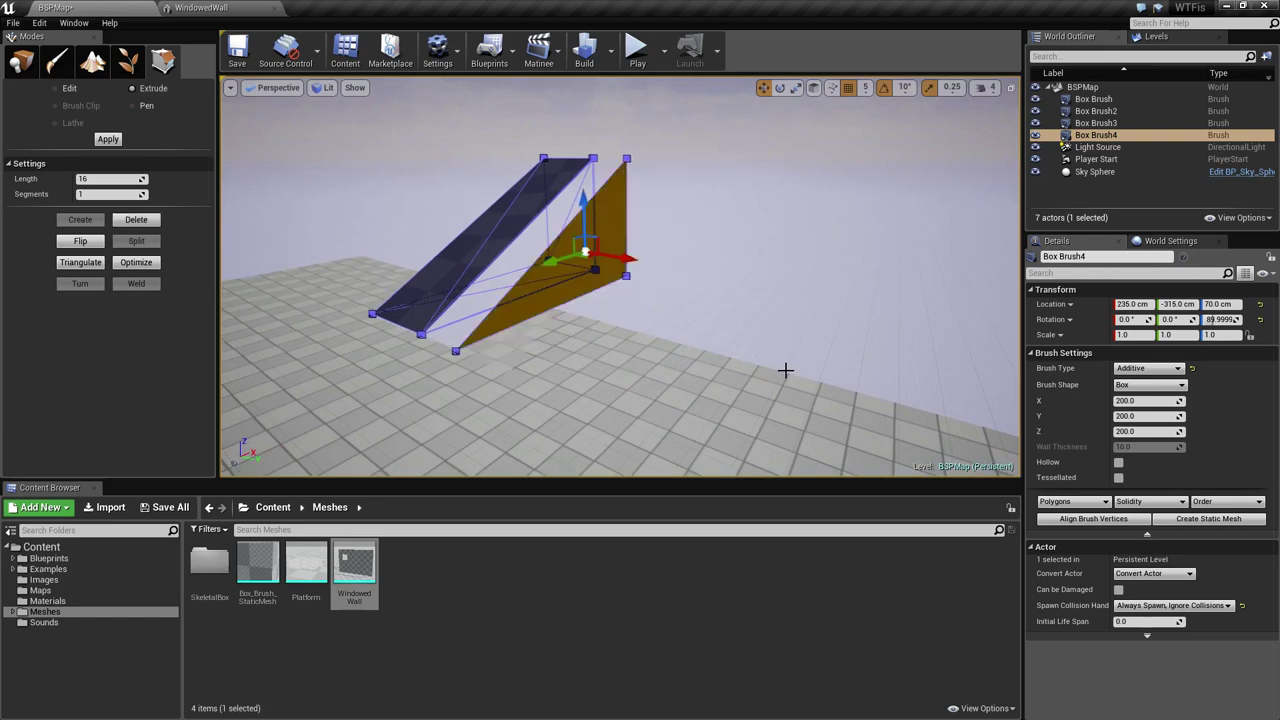
pyautogui.hotkey('ctrl', 'z')
pyautogui.click(701, 357)
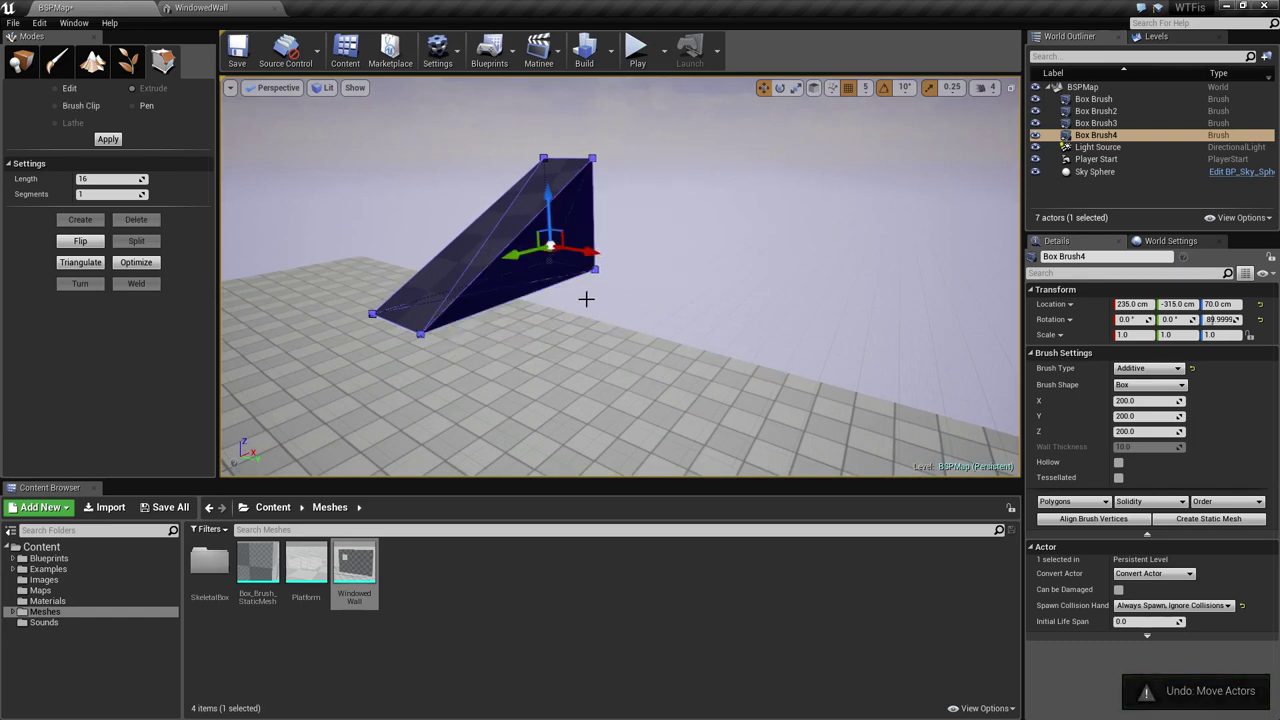
# - Return to Place mode and select the floor brush
pyautogui.click(22, 73)
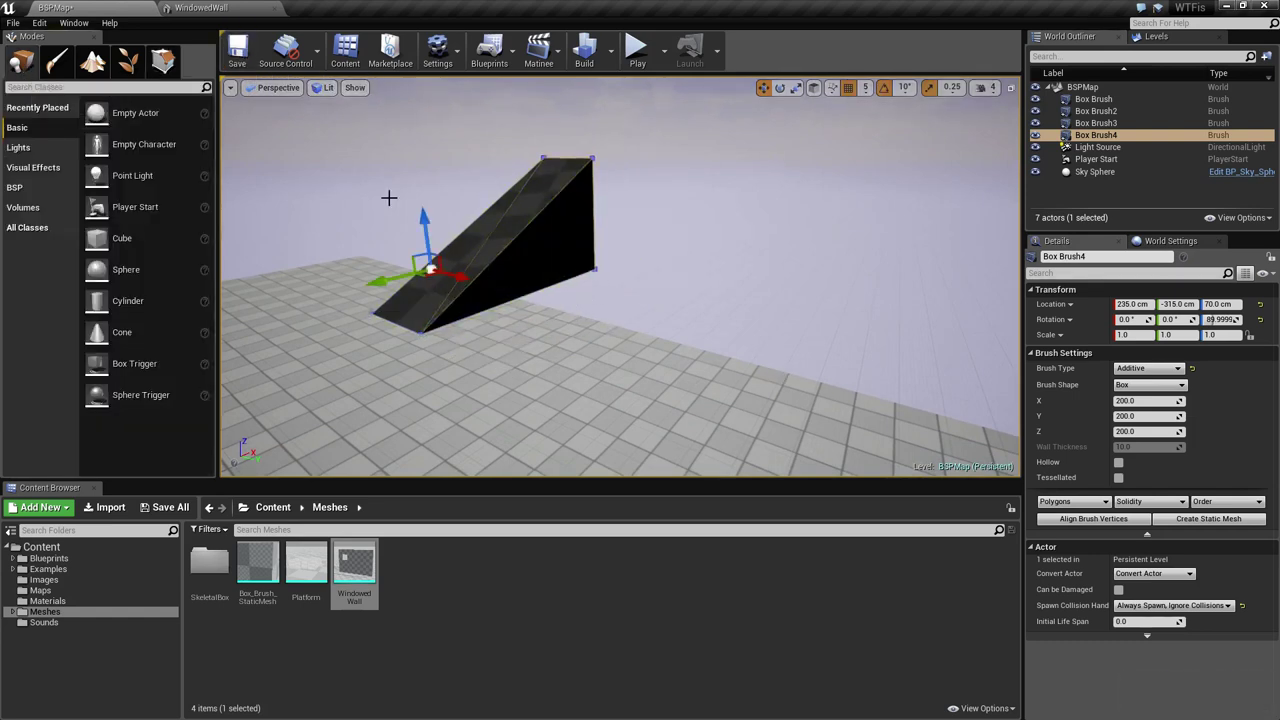
pyautogui.moveTo(697, 163)
pyautogui.mouseDown(button='right')
pyautogui.moveTo(490, 163)
pyautogui.moveTo(665, 160)
pyautogui.moveTo(199, 118)
pyautogui.mouseUp(button='right')
pyautogui.click(163, 62)
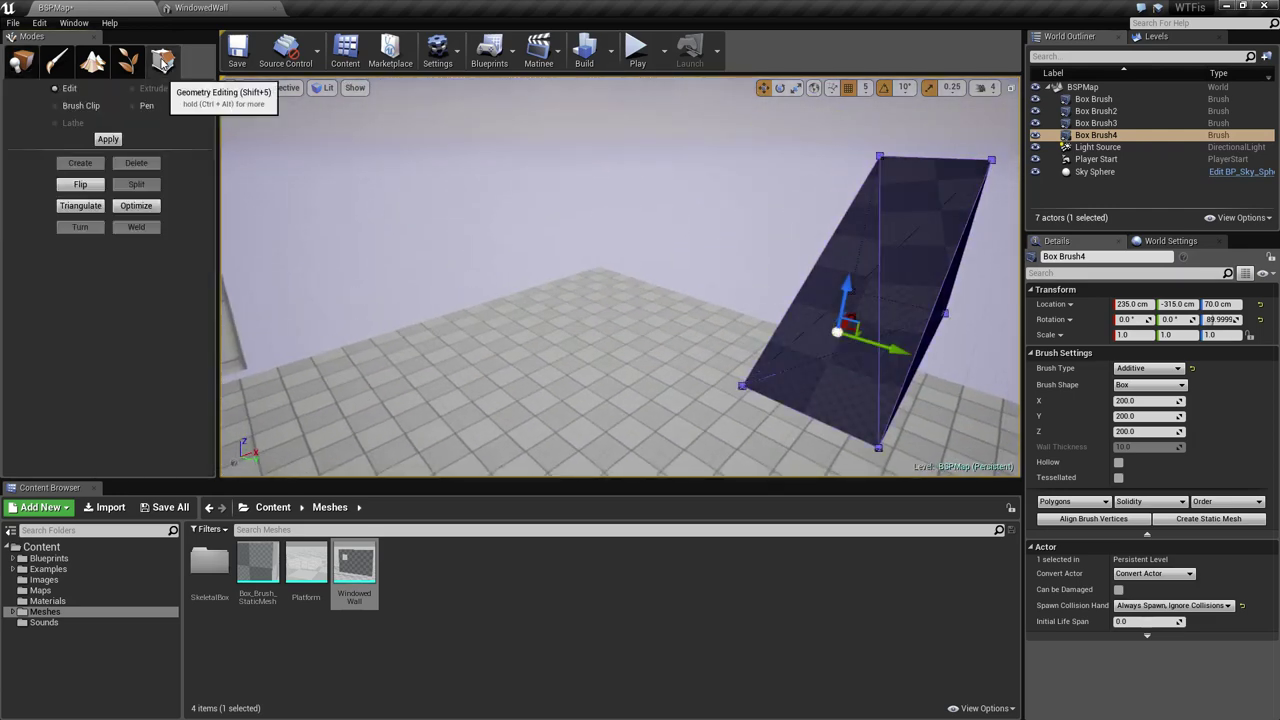
pyautogui.click(17, 66)
pyautogui.moveTo(734, 320)
pyautogui.mouseDown(button='right')
pyautogui.moveTo(600, 335)
pyautogui.moveTo(300, 325)
pyautogui.mouseUp(button='right')
pyautogui.moveTo(656, 316); pyautogui.dragTo(710, 325, button='right')
pyautogui.click(656, 316)
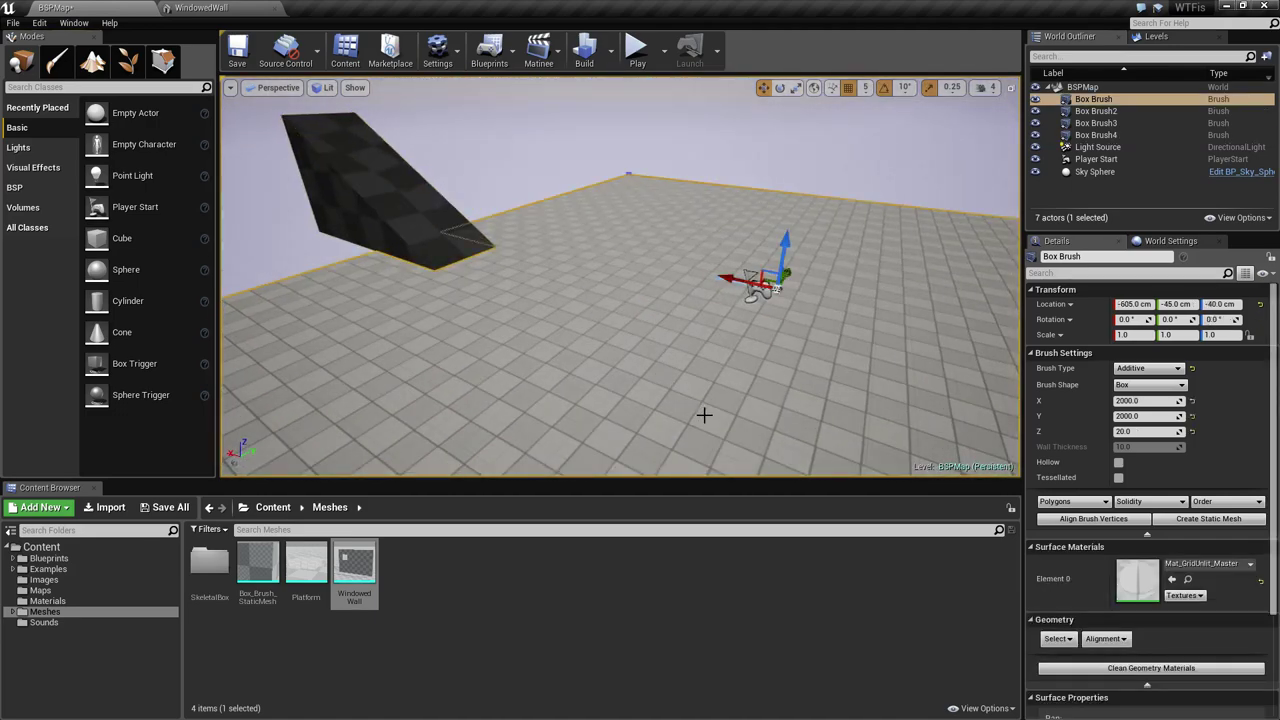
pyautogui.moveTo(704, 415)
pyautogui.mouseDown(button='right')
pyautogui.moveTo(800, 402)
pyautogui.moveTo(760, 416)
pyautogui.moveTo(790, 412)
pyautogui.mouseUp(button='right')
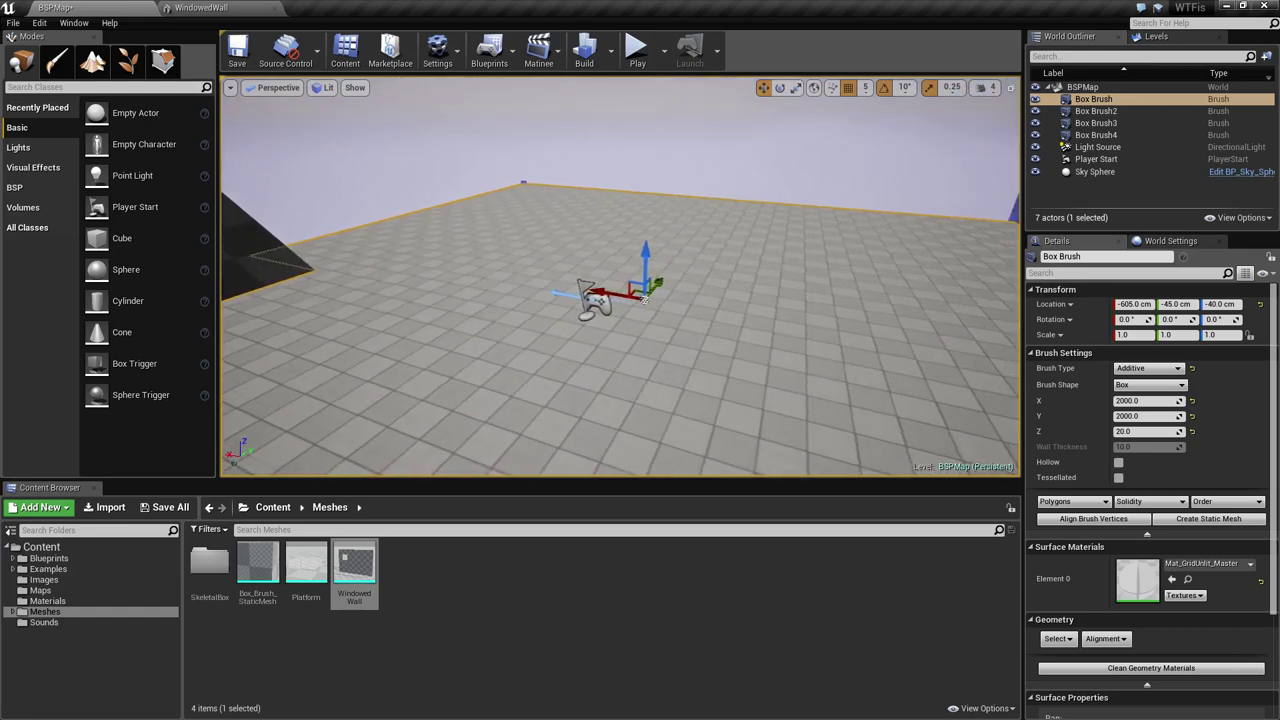